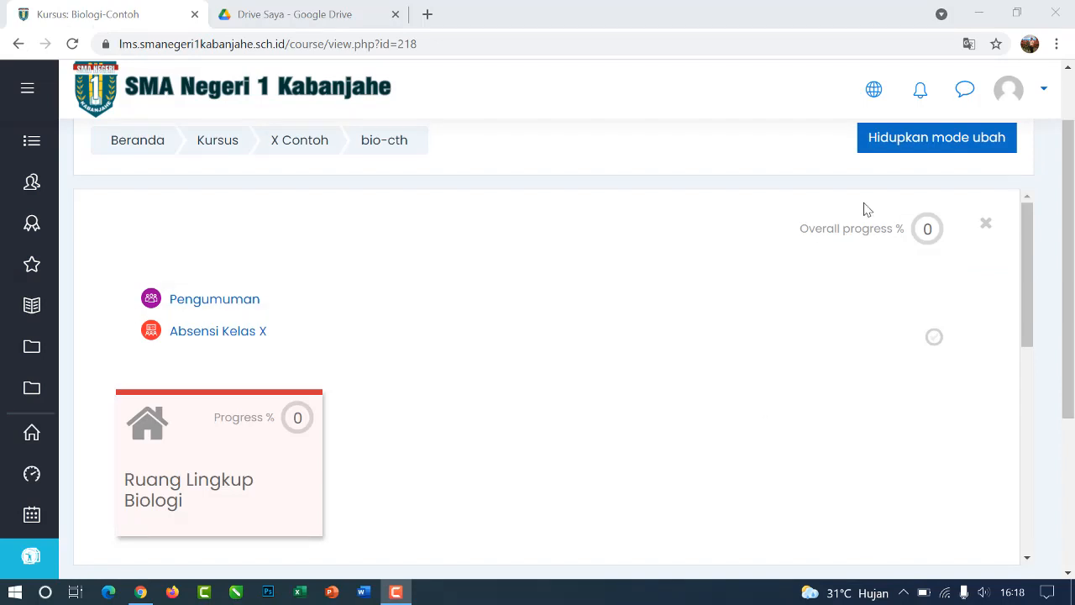
Step: Turn on editing mode for the course and add a new Kuis activity to the Ruang Lingkup Biologi section
{"action": "left_click", "coordinate": [934, 144]}
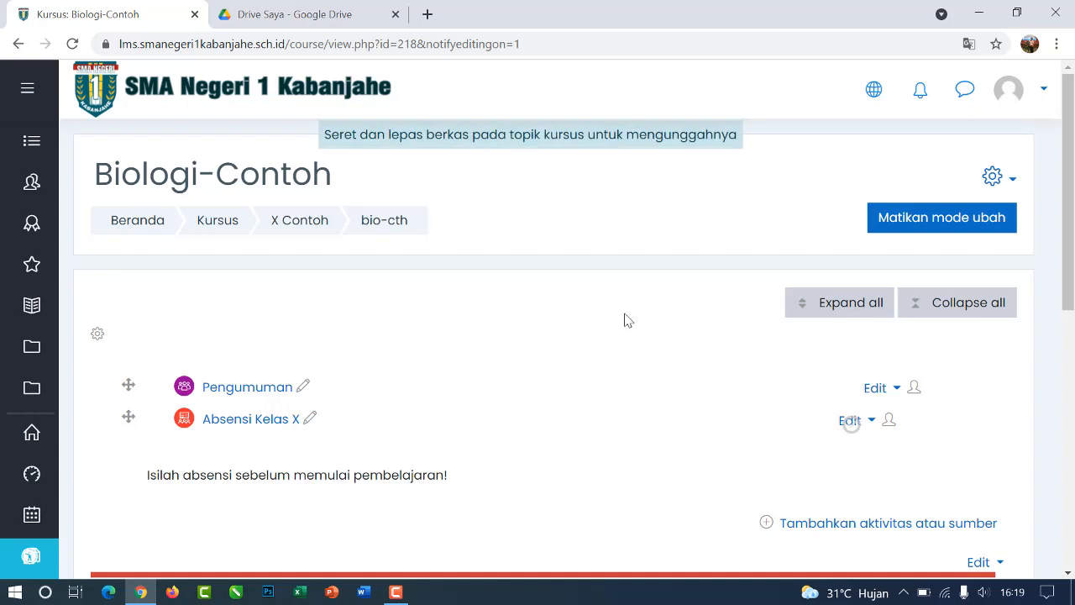
{"action": "scroll", "coordinate": [625, 320], "scroll_direction": "down", "scroll_amount": 3}
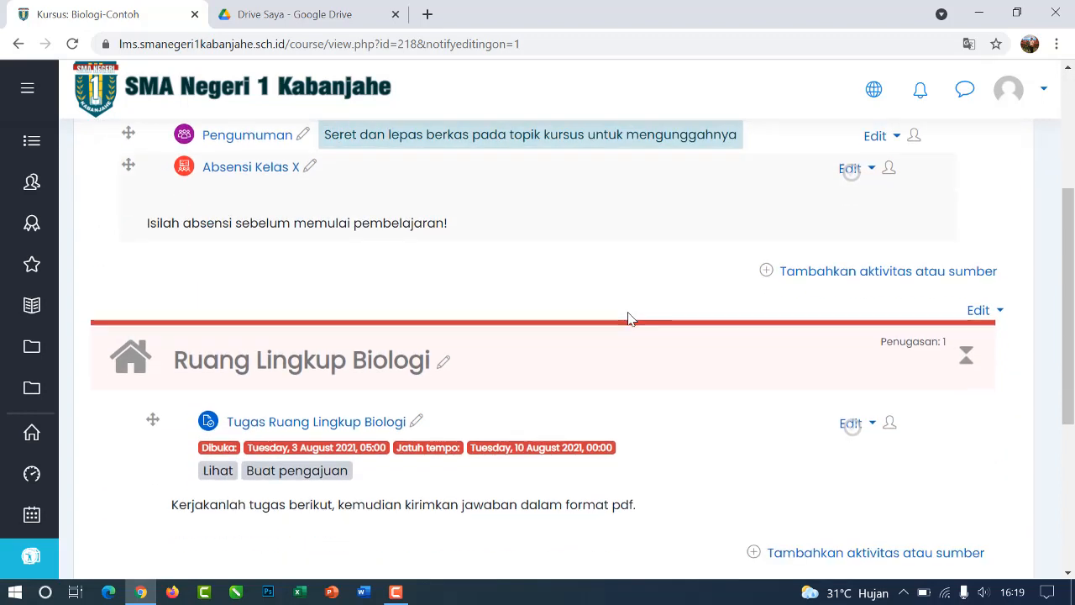
{"action": "scroll", "coordinate": [632, 319], "scroll_direction": "down", "scroll_amount": 1}
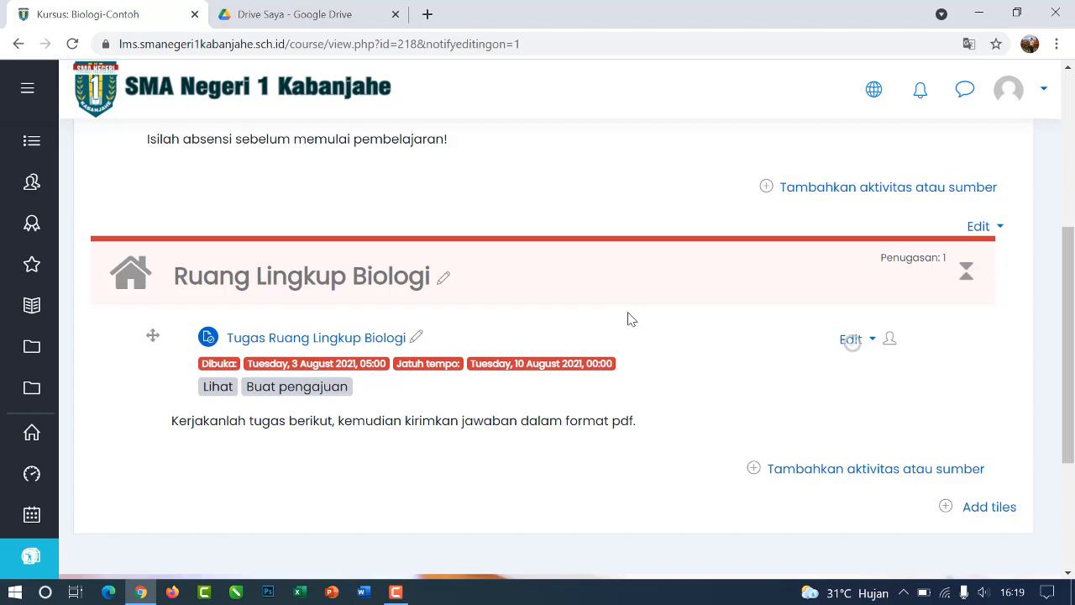
{"action": "left_click", "coordinate": [827, 475]}
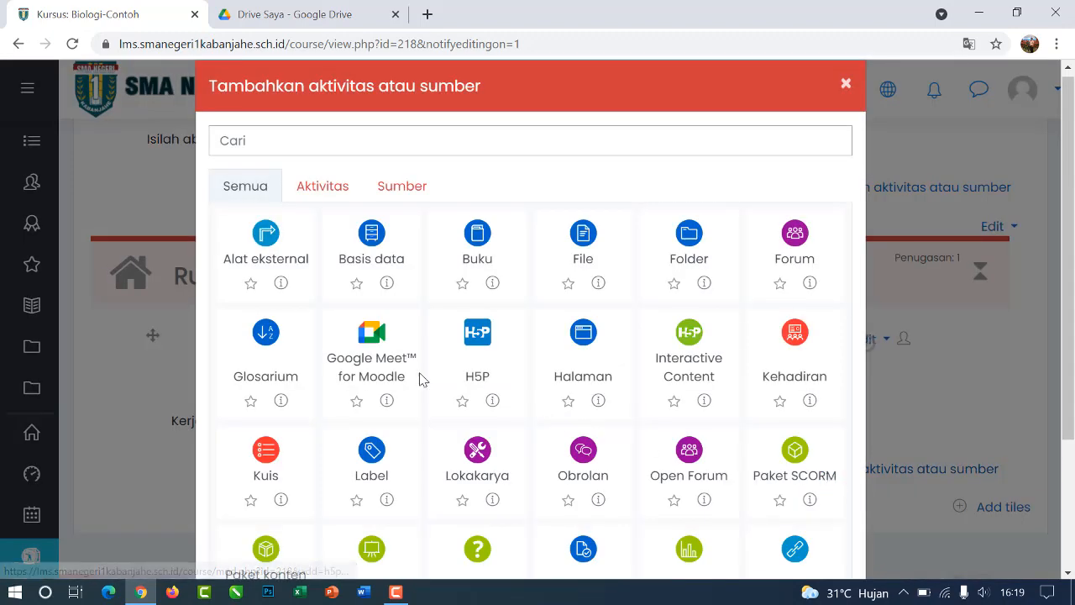
{"action": "scroll", "coordinate": [418, 377], "scroll_direction": "down", "scroll_amount": 1}
{"action": "scroll", "coordinate": [422, 379], "scroll_direction": "down", "scroll_amount": 1}
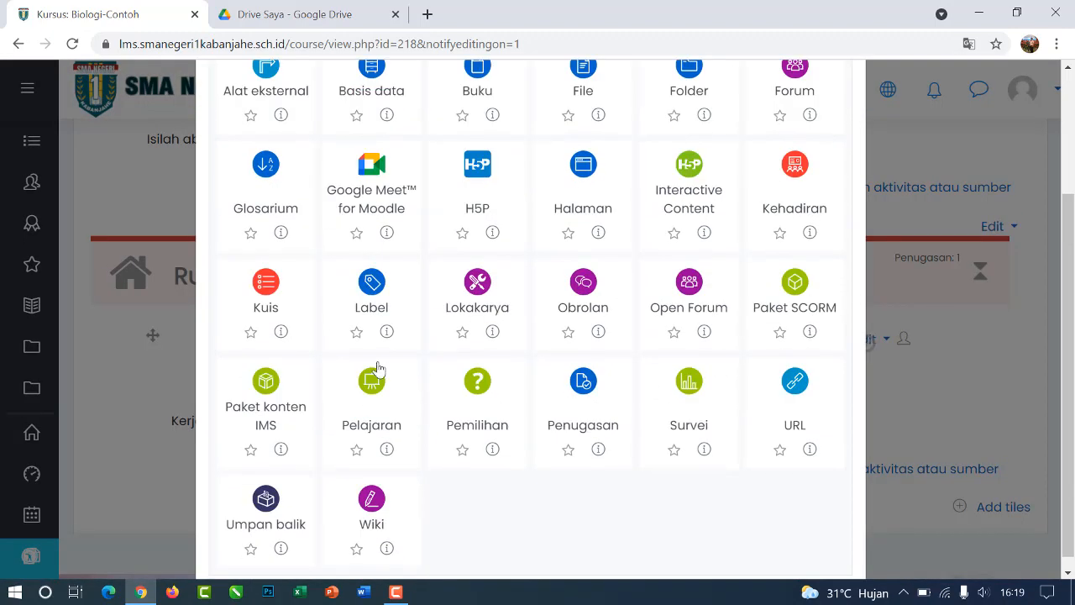
{"action": "left_click", "coordinate": [265, 301]}
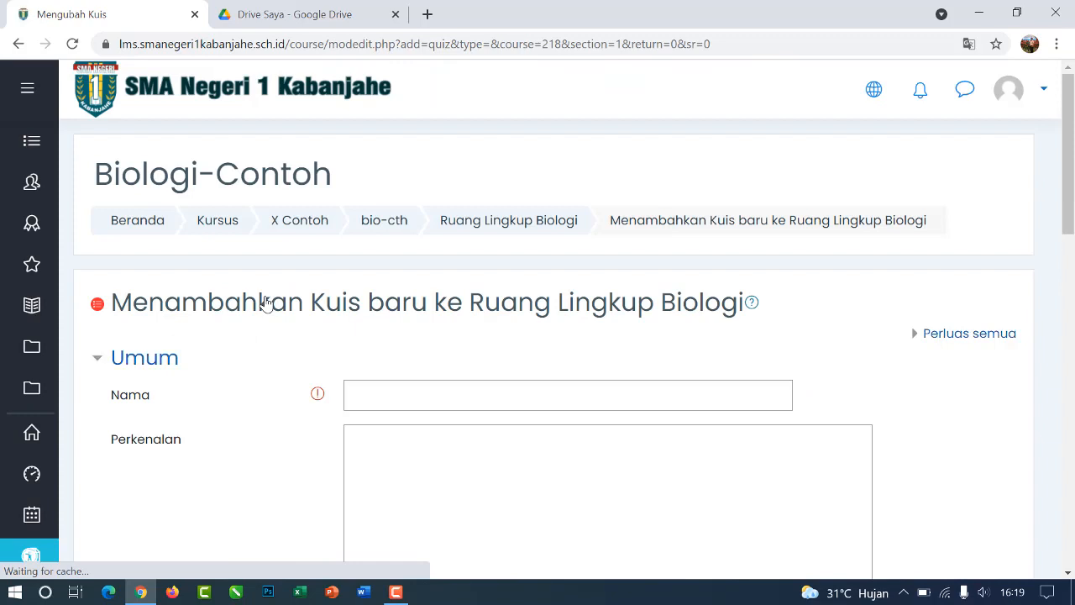
Step: Name the new quiz "ULANGAN HARIAN - 1"
{"action": "left_click", "coordinate": [420, 396]}
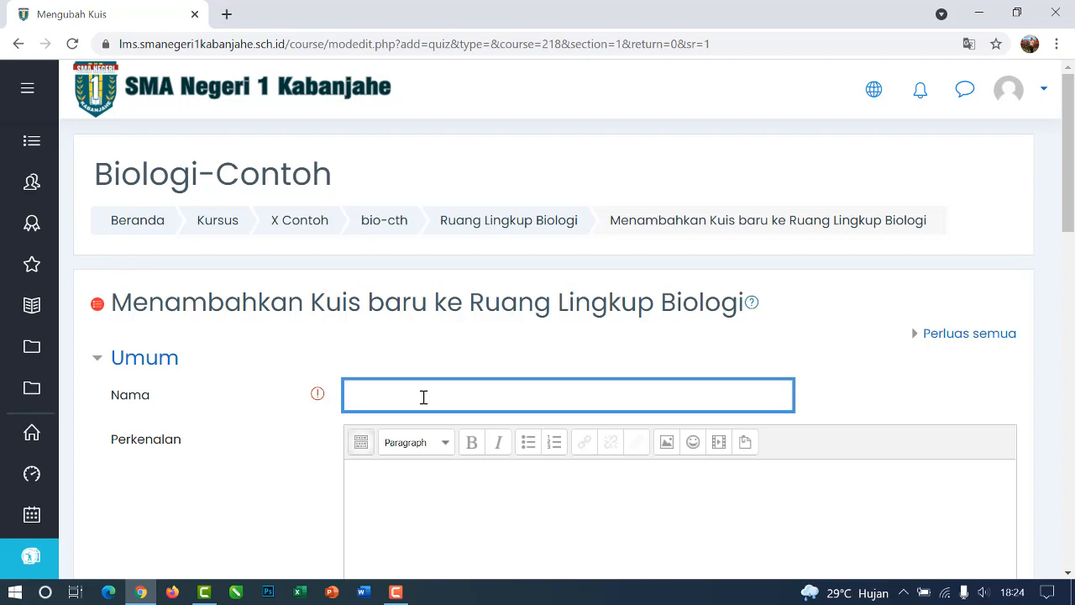
{"action": "type", "text": "ULANGAN HARIAN - 1"}
Step: Enter "Kerjakanlah dengan jujur" as the quiz introduction and enable showing the description on the course page
{"action": "left_click", "coordinate": [429, 496]}
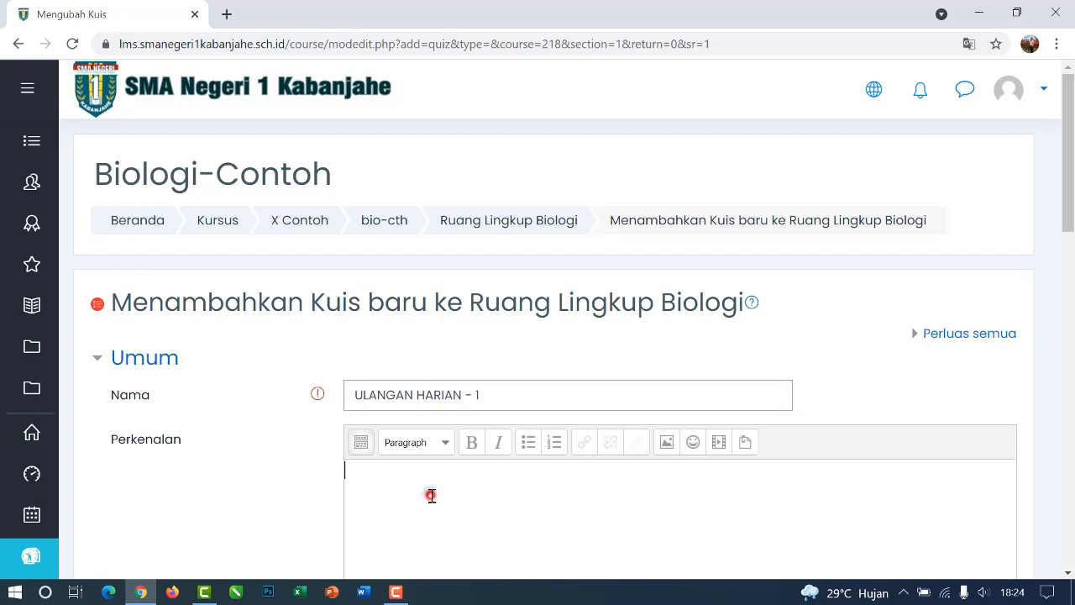
{"action": "scroll", "coordinate": [434, 496], "scroll_direction": "down", "scroll_amount": 1}
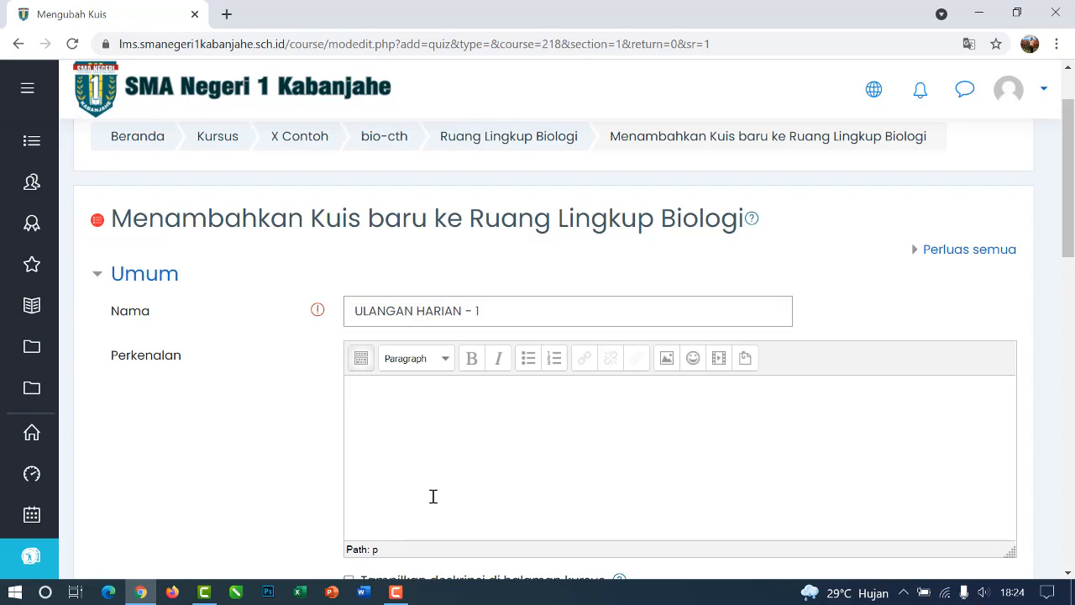
{"action": "left_click", "coordinate": [434, 496]}
{"action": "type", "text": "Kerjakanlah dn"}
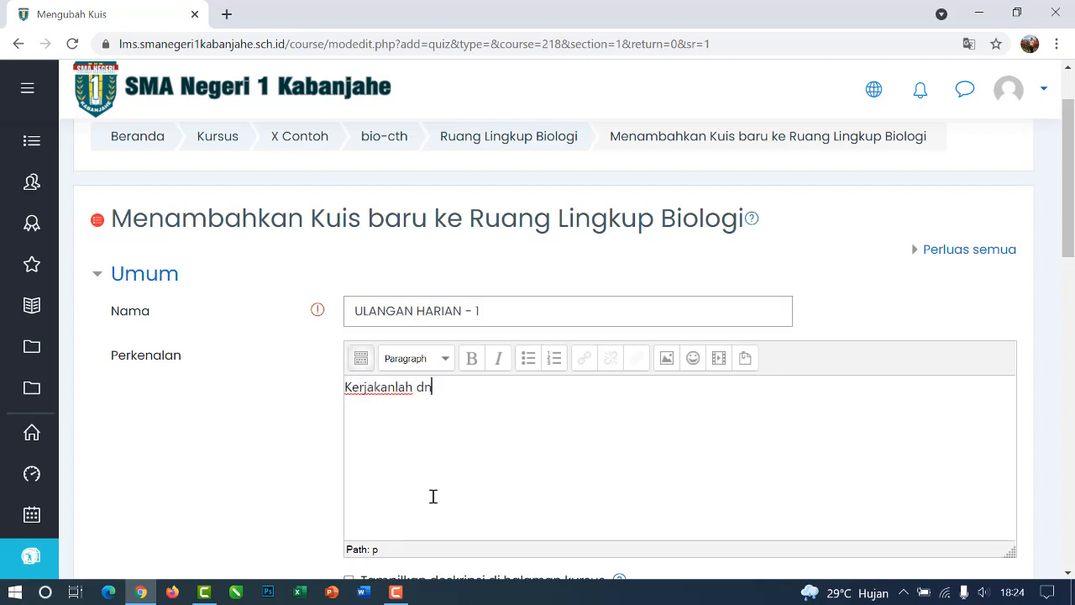
{"action": "key", "text": "BackSpace"}
{"action": "type", "text": "engan jujur"}
{"action": "scroll", "coordinate": [461, 502], "scroll_direction": "down", "scroll_amount": 2}
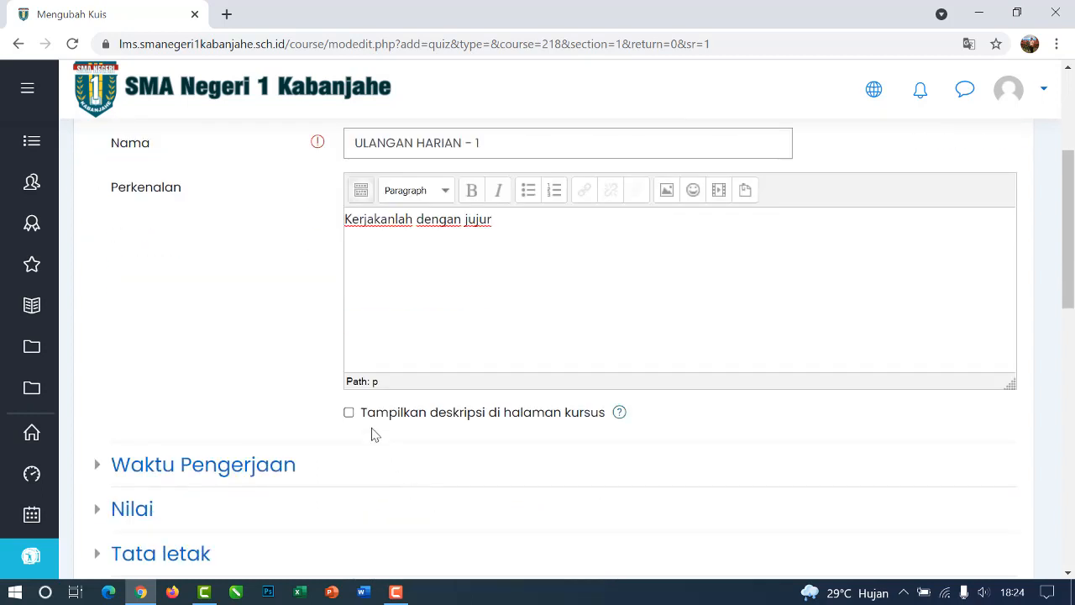
{"action": "left_click", "coordinate": [349, 412]}
Step: In the Waktu Pengerjaan settings, enable the quiz start (Kuis dimulai) and set its time to 07:30
{"action": "scroll", "coordinate": [475, 434], "scroll_direction": "down", "scroll_amount": 1}
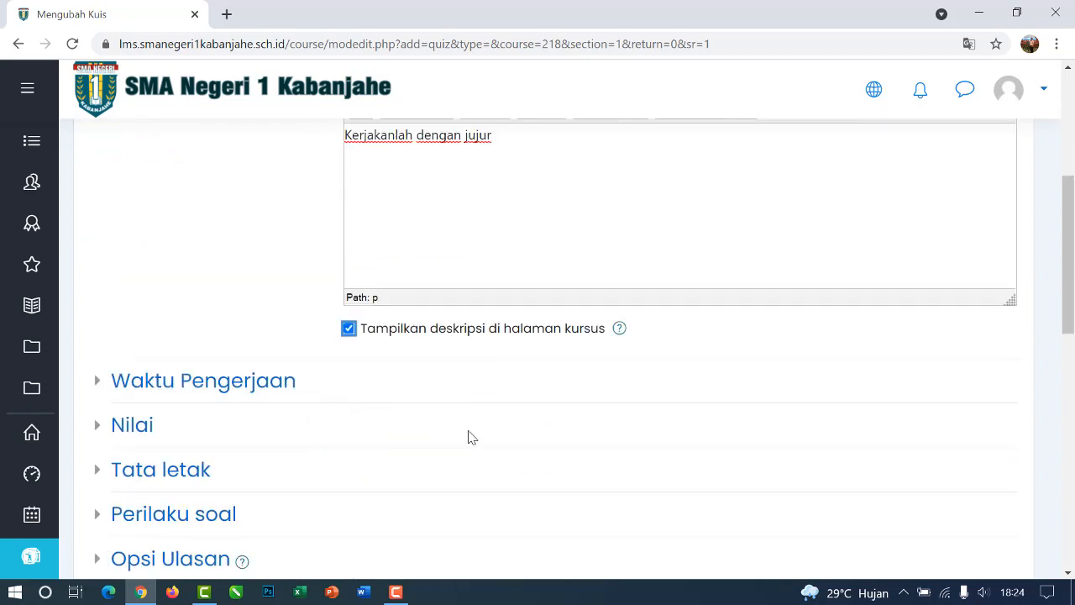
{"action": "scroll", "coordinate": [471, 437], "scroll_direction": "down", "scroll_amount": 1}
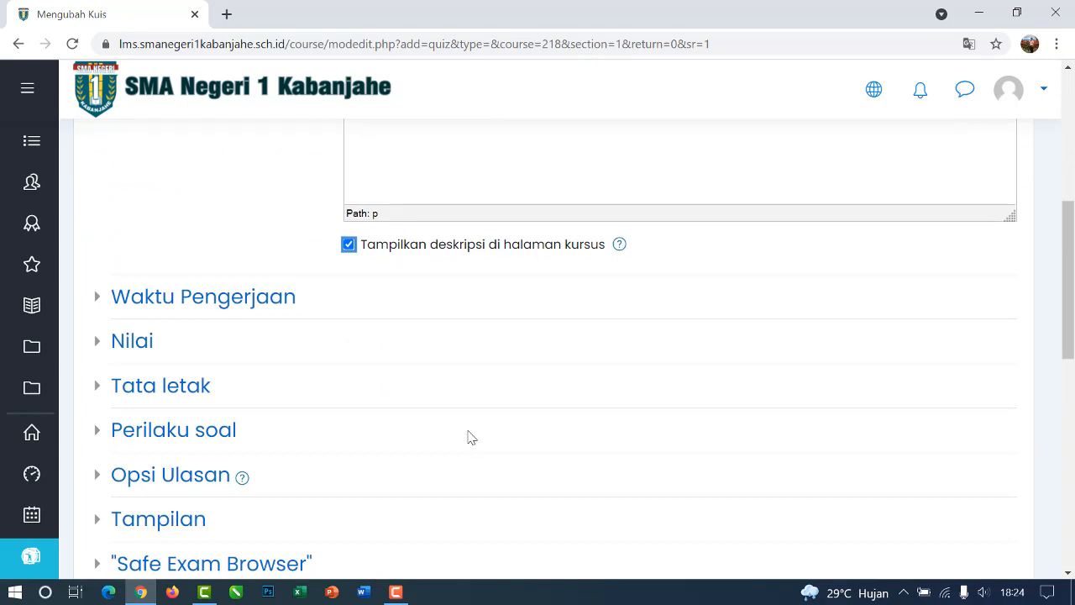
{"action": "scroll", "coordinate": [489, 424], "scroll_direction": "down", "scroll_amount": 1}
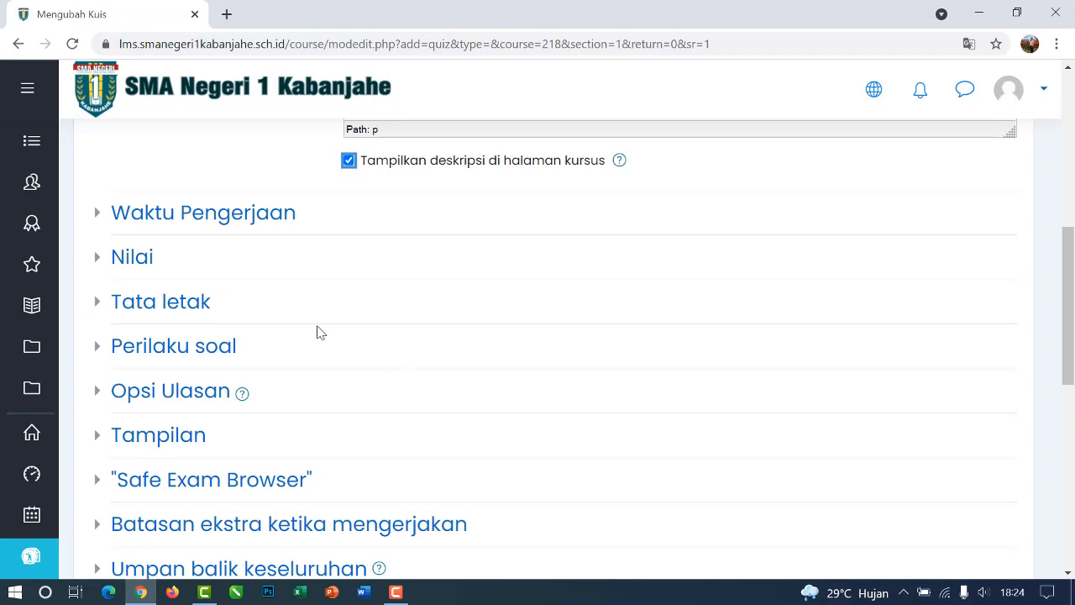
{"action": "left_click", "coordinate": [225, 223]}
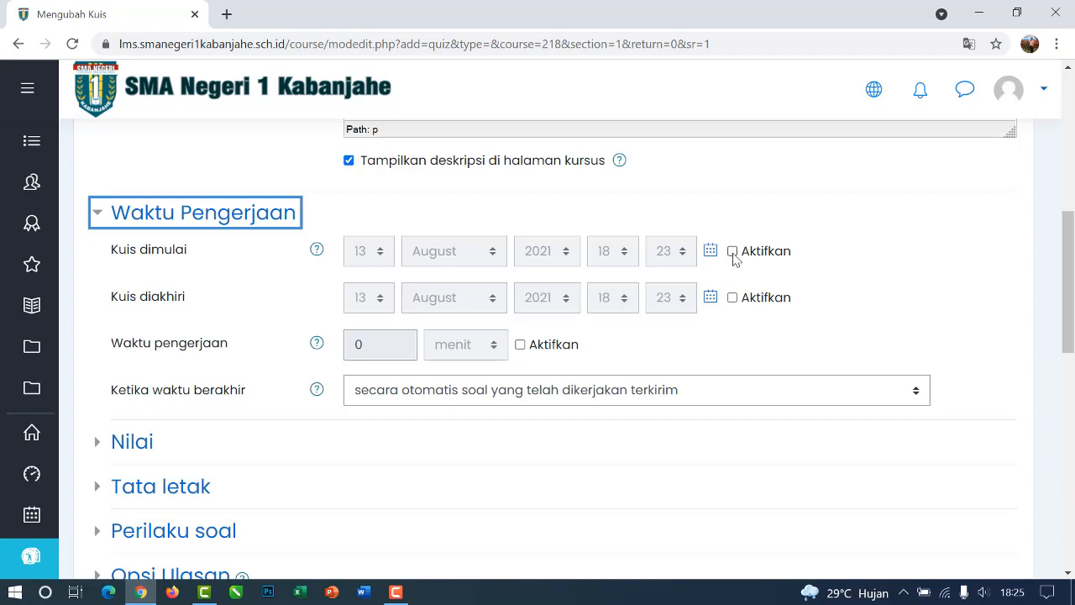
{"action": "left_click", "coordinate": [732, 251]}
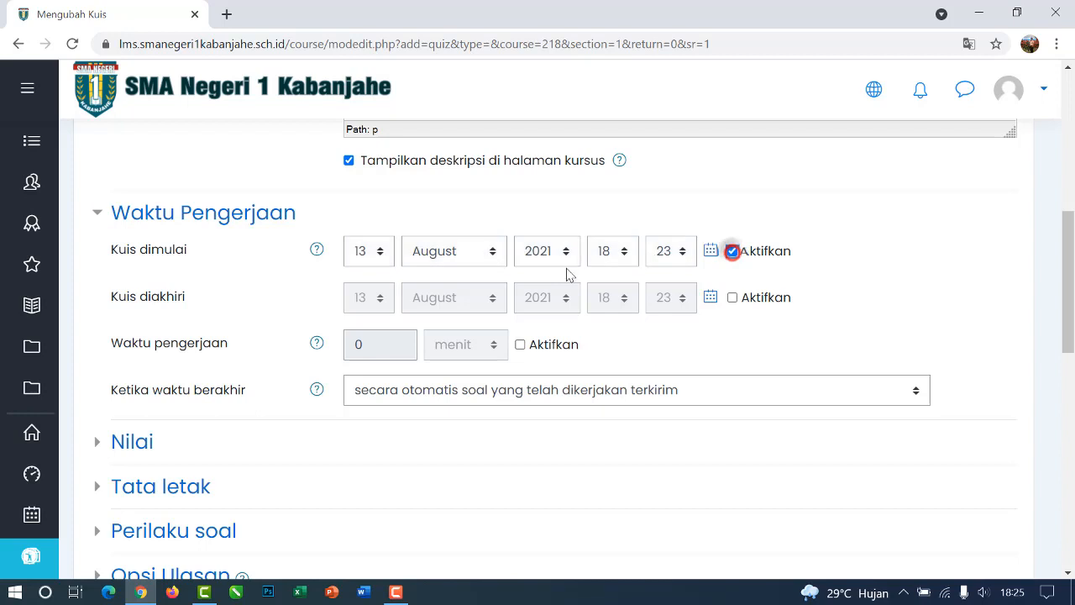
{"action": "left_click", "coordinate": [622, 254]}
{"action": "left_click", "coordinate": [606, 353]}
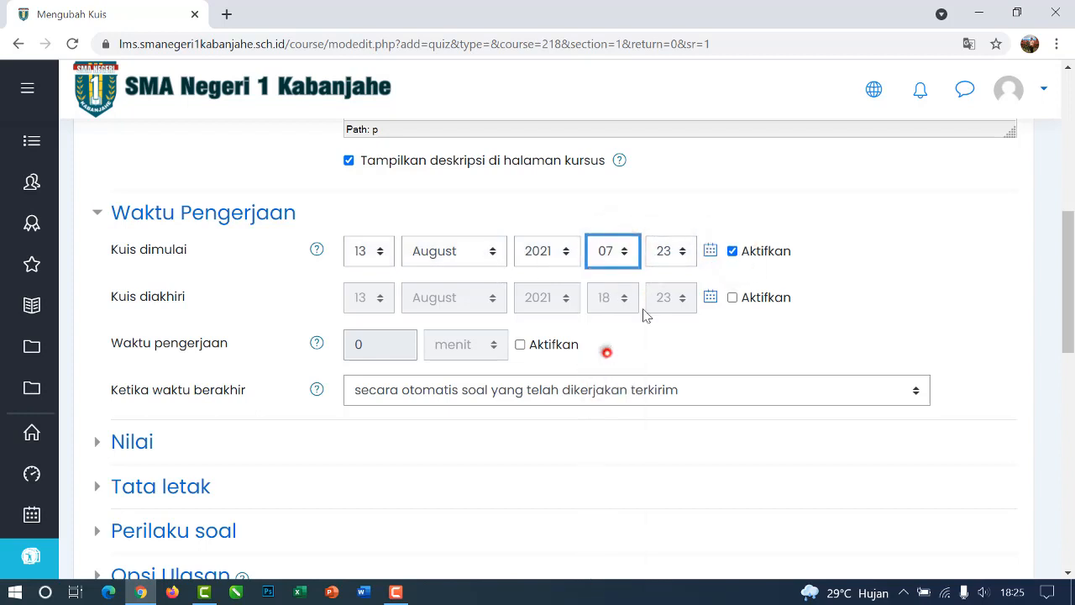
{"action": "left_click", "coordinate": [681, 254]}
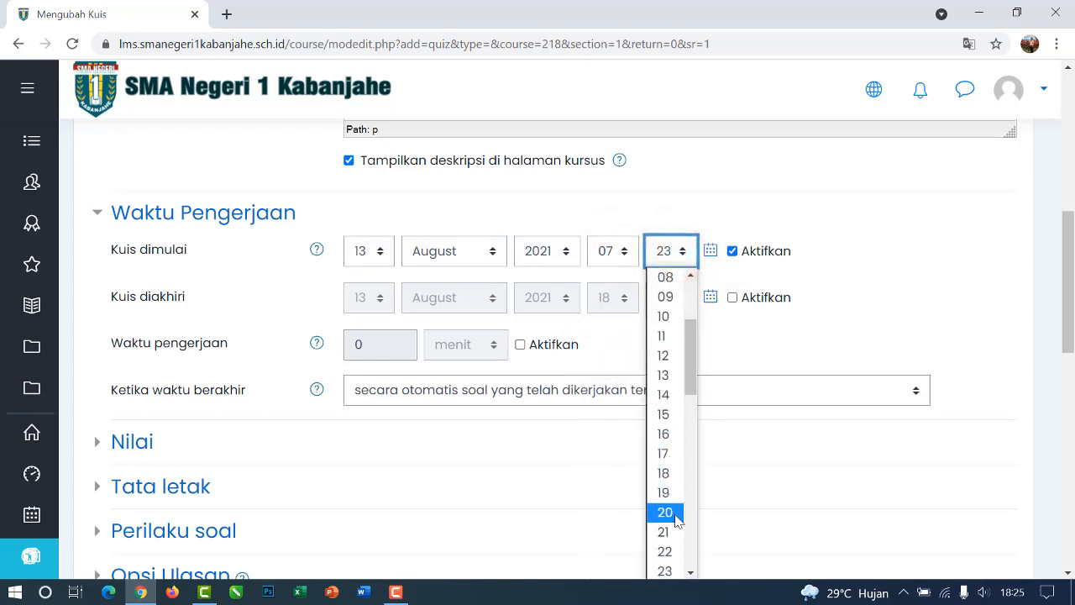
{"action": "scroll", "coordinate": [677, 527], "scroll_direction": "down", "scroll_amount": 3}
{"action": "scroll", "coordinate": [677, 528], "scroll_direction": "down", "scroll_amount": 2}
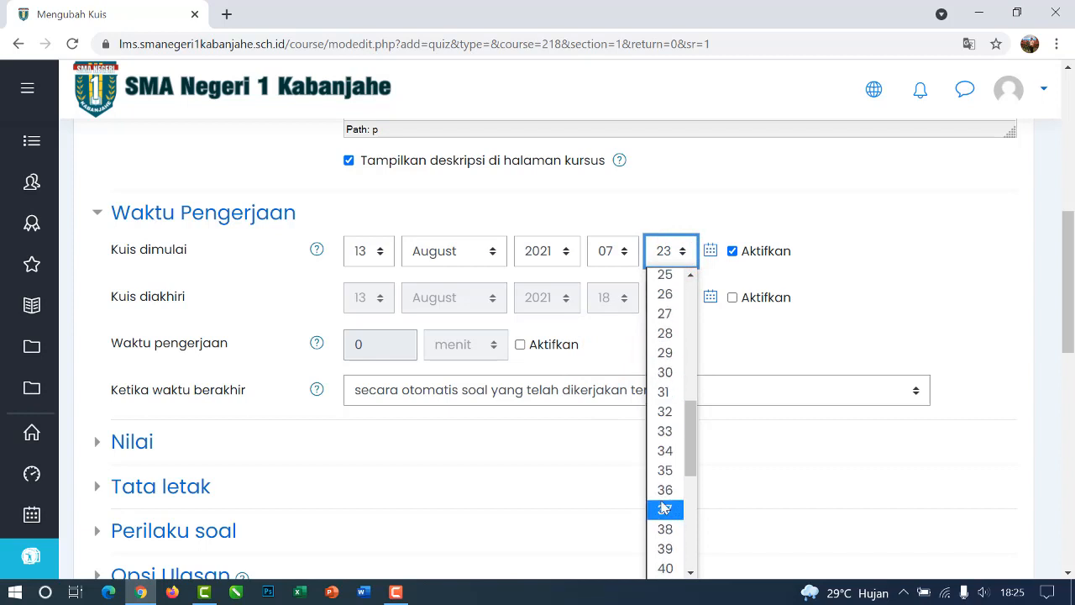
{"action": "left_click", "coordinate": [662, 369]}
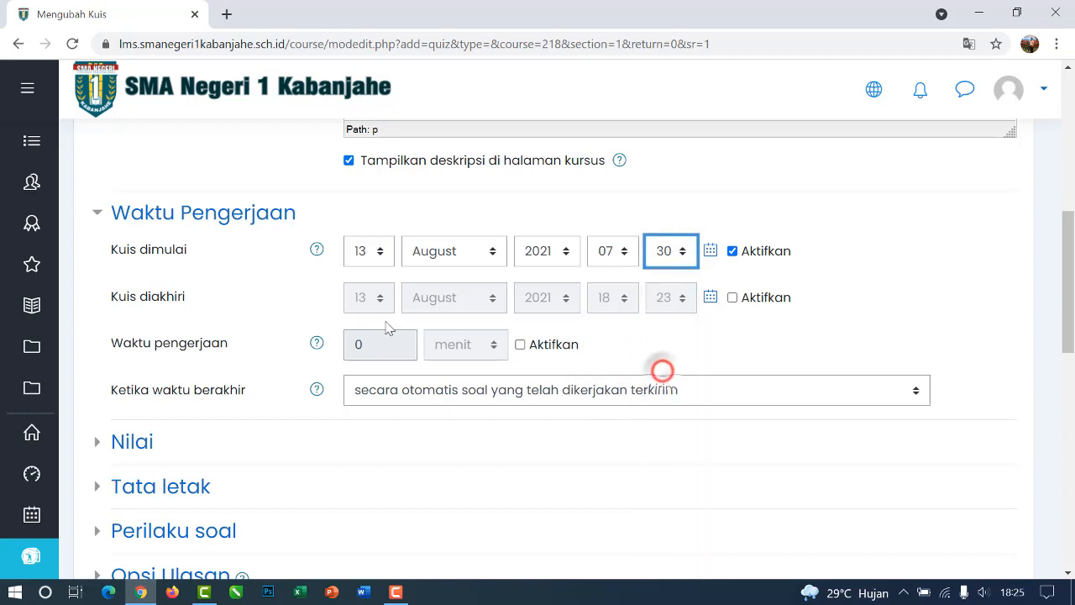
Step: Enable the quiz end (Kuis diakhiri) and set it to day 15 of August 2021 at 12:00
{"action": "left_click", "coordinate": [732, 300]}
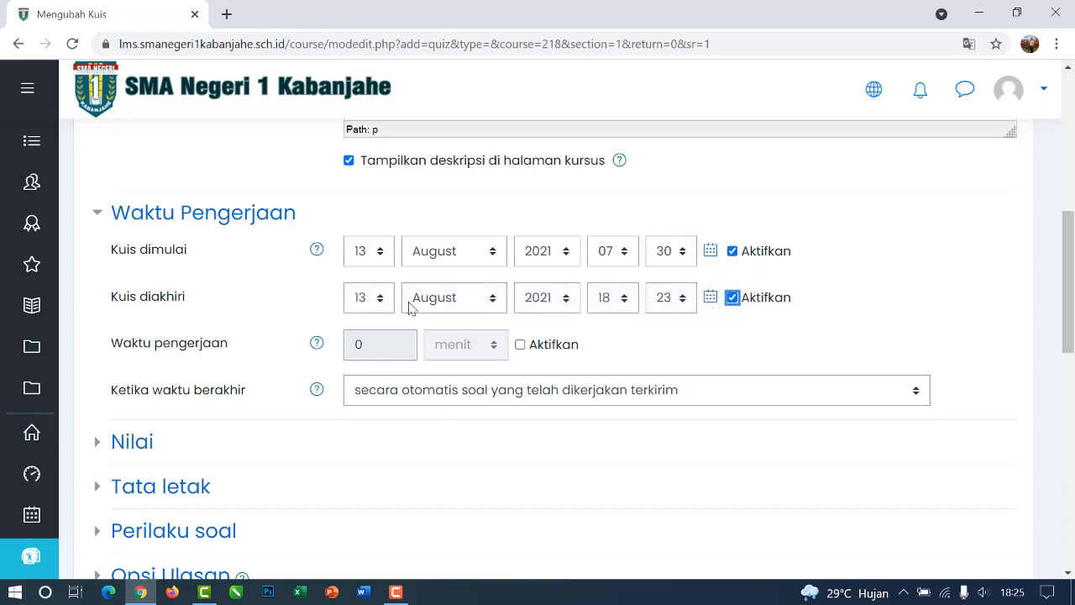
{"action": "left_click", "coordinate": [380, 299]}
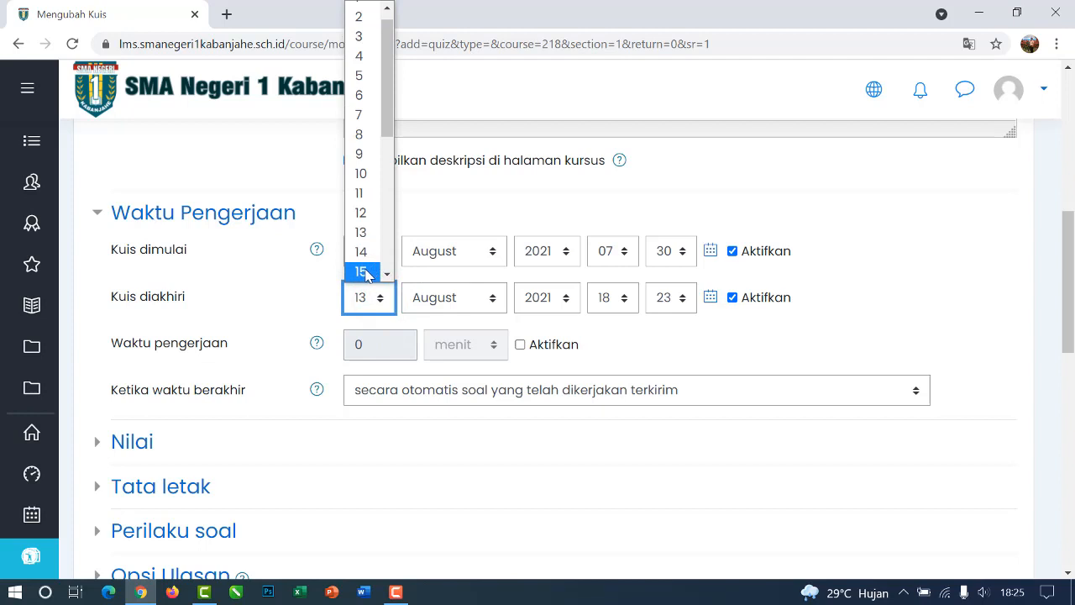
{"action": "left_click", "coordinate": [364, 272]}
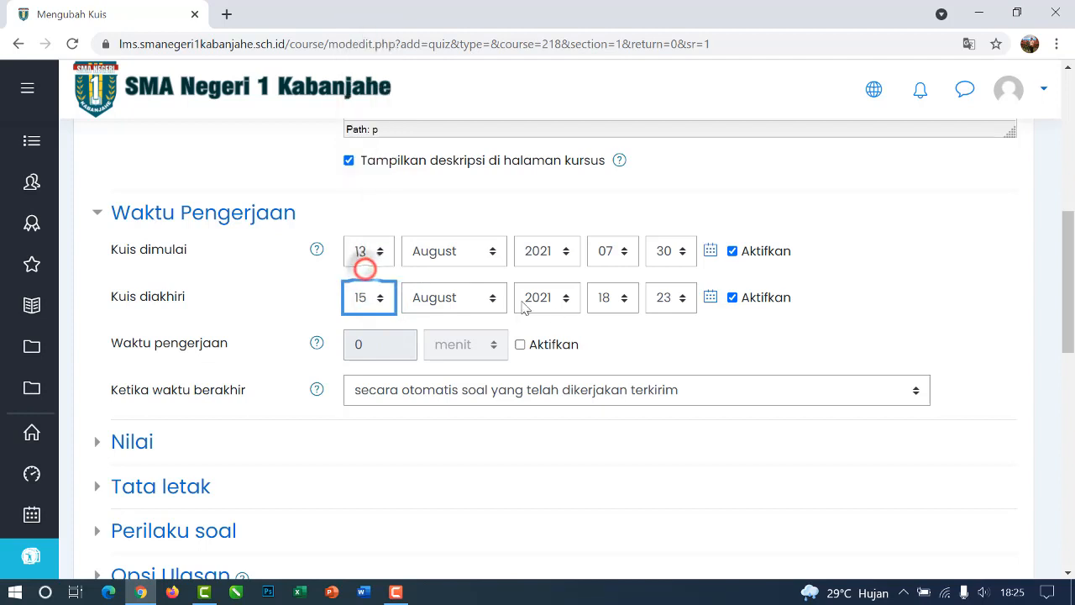
{"action": "left_click", "coordinate": [619, 301]}
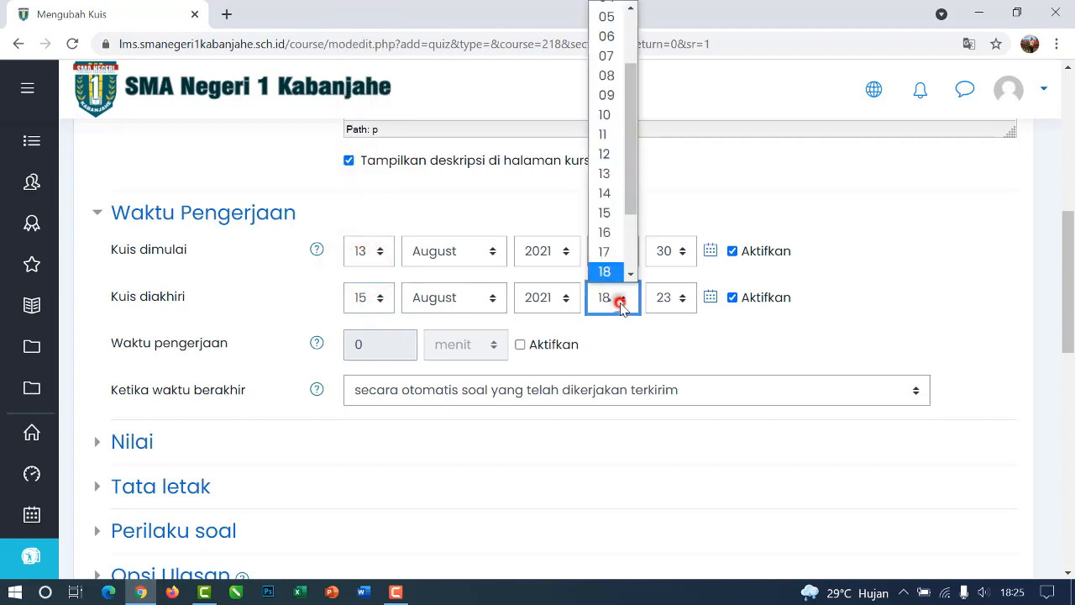
{"action": "left_click", "coordinate": [609, 155]}
{"action": "left_click", "coordinate": [679, 305]}
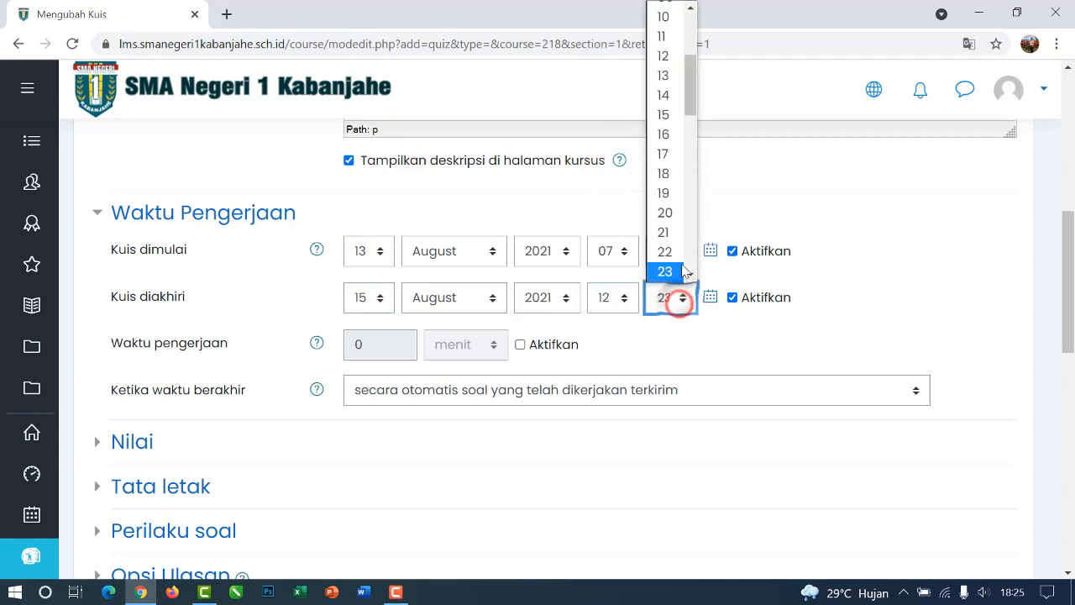
{"action": "left_click_drag", "start_coordinate": [693, 80], "coordinate": [694, 30]}
{"action": "left_click", "coordinate": [674, 19]}
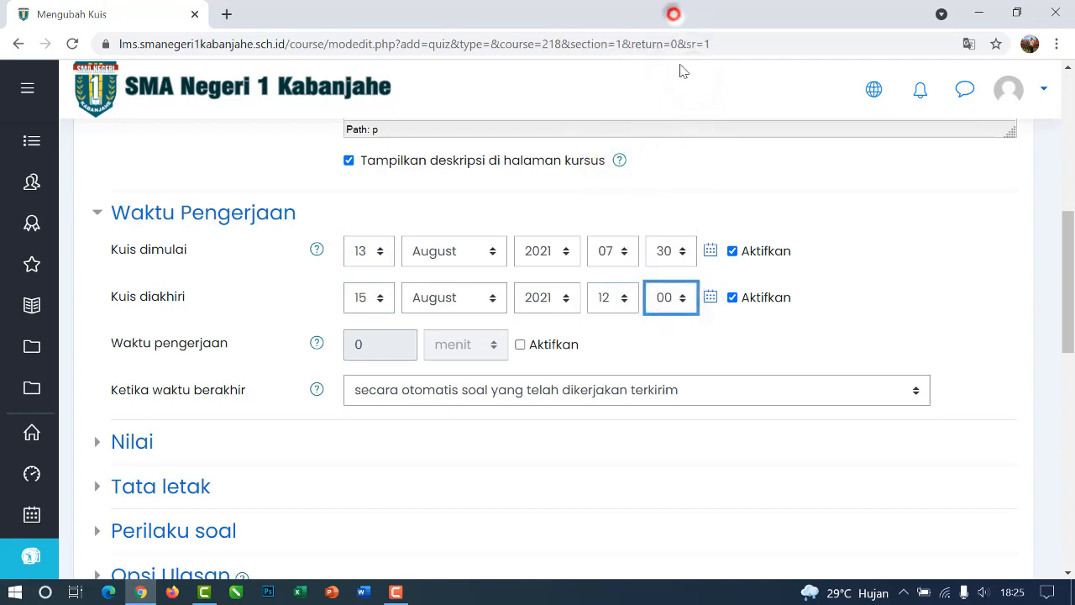
Step: Enable the quiz time limit (Waktu pengerjaan) and set it to 30 menit
{"action": "scroll", "coordinate": [347, 359], "scroll_direction": "down", "scroll_amount": 1}
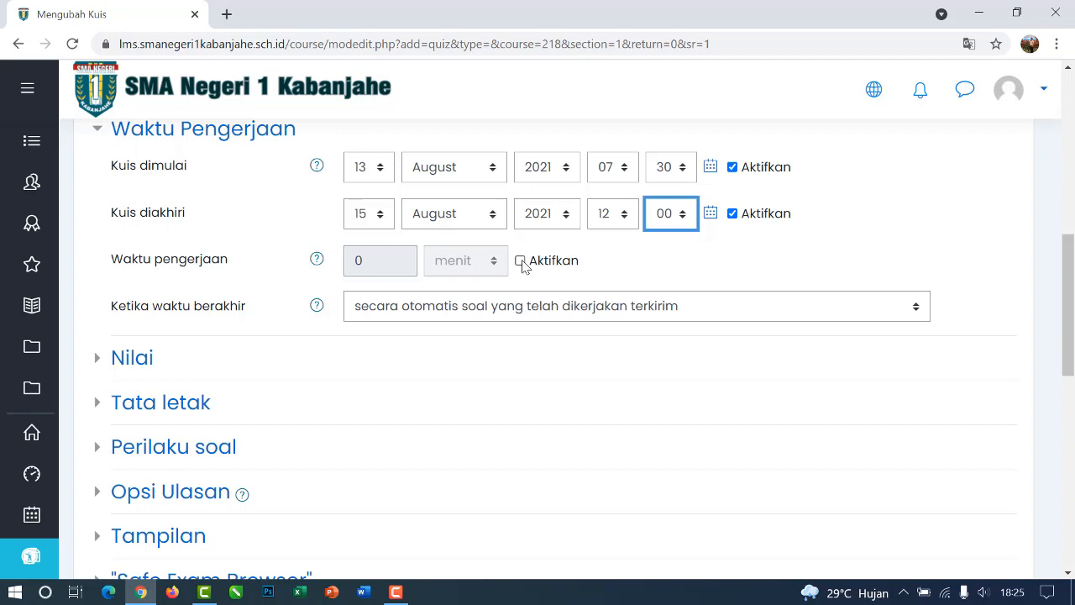
{"action": "left_click", "coordinate": [521, 261]}
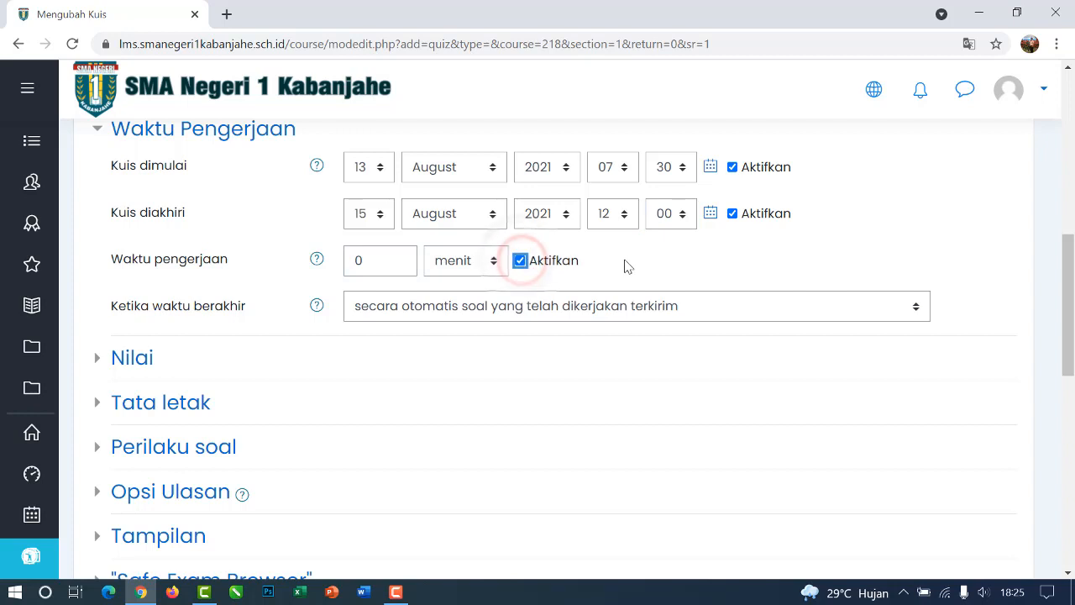
{"action": "double_click", "coordinate": [372, 259]}
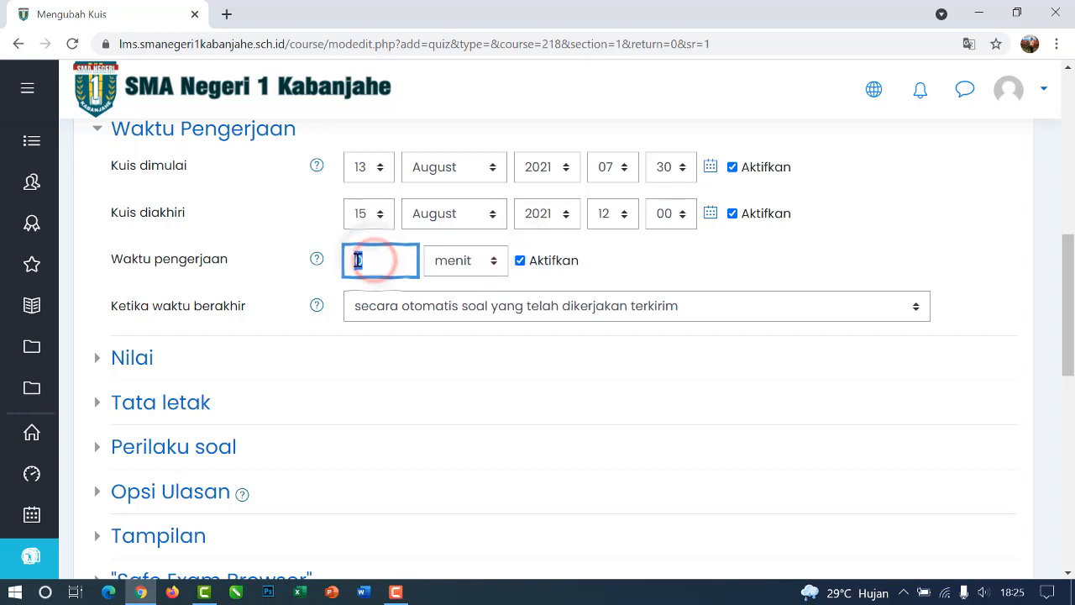
{"action": "type", "text": "30"}
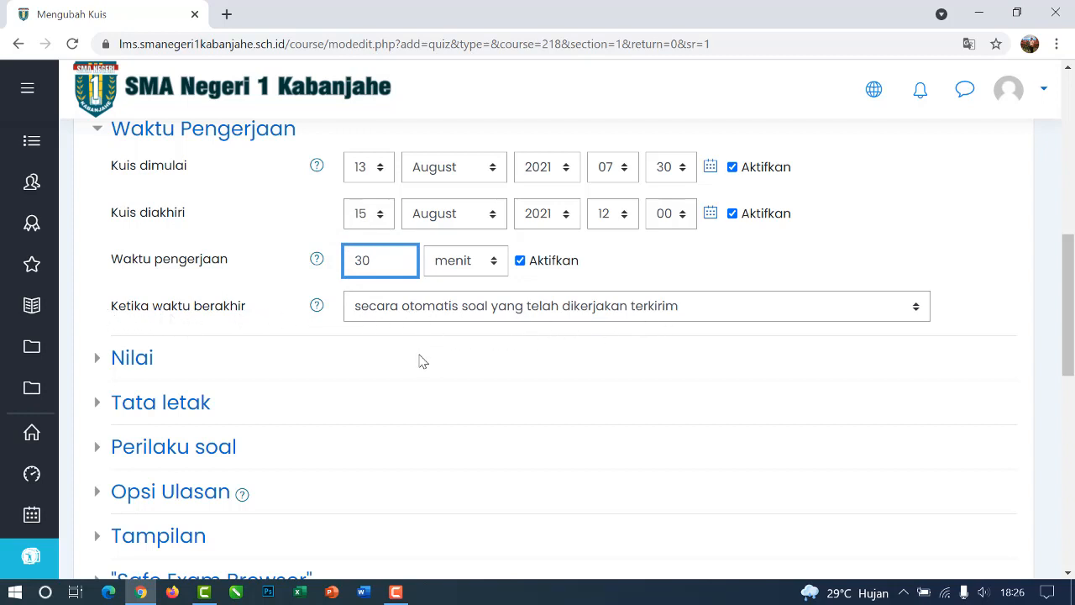
Step: In the Nilai settings, limit the allowed attempts (Upaya mengerjakan yang diizinkan) to 1
{"action": "scroll", "coordinate": [420, 361], "scroll_direction": "down", "scroll_amount": 1}
{"action": "scroll", "coordinate": [420, 358], "scroll_direction": "down", "scroll_amount": 1}
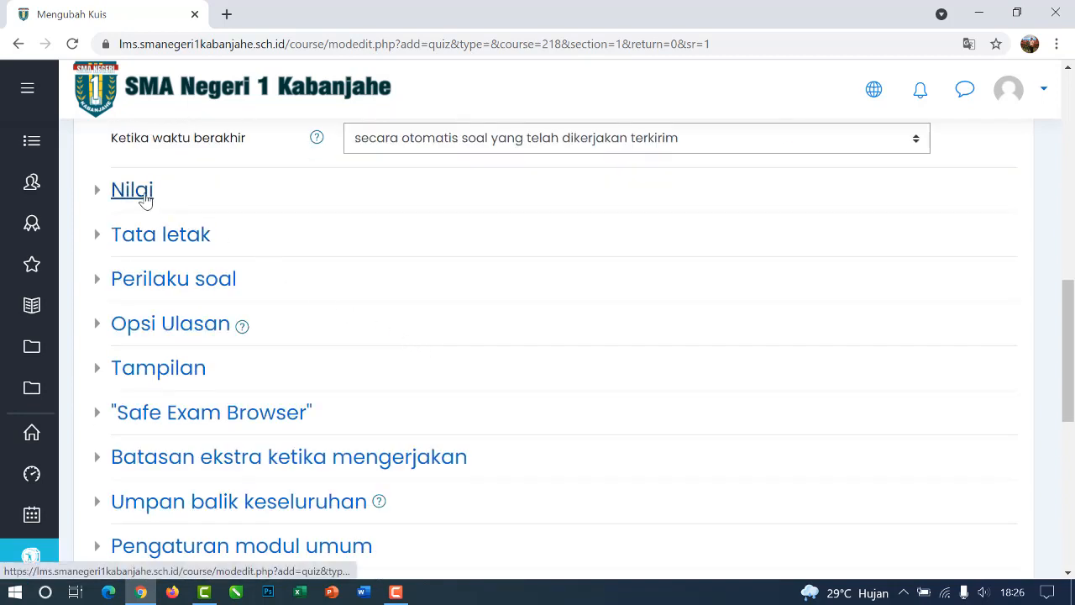
{"action": "left_click", "coordinate": [143, 193]}
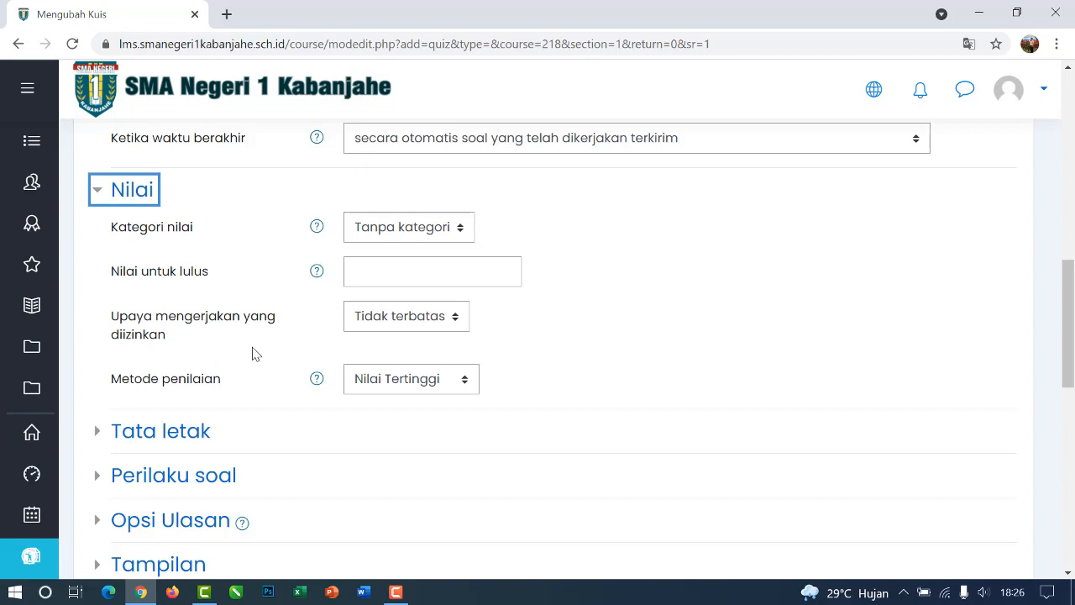
{"action": "left_click", "coordinate": [436, 330]}
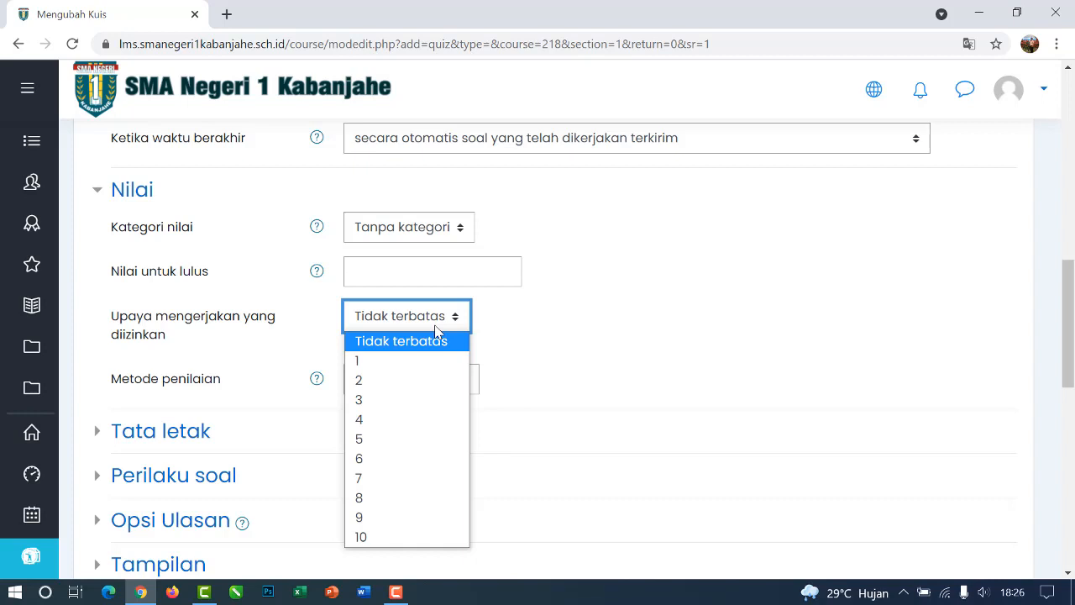
{"action": "left_click", "coordinate": [380, 362]}
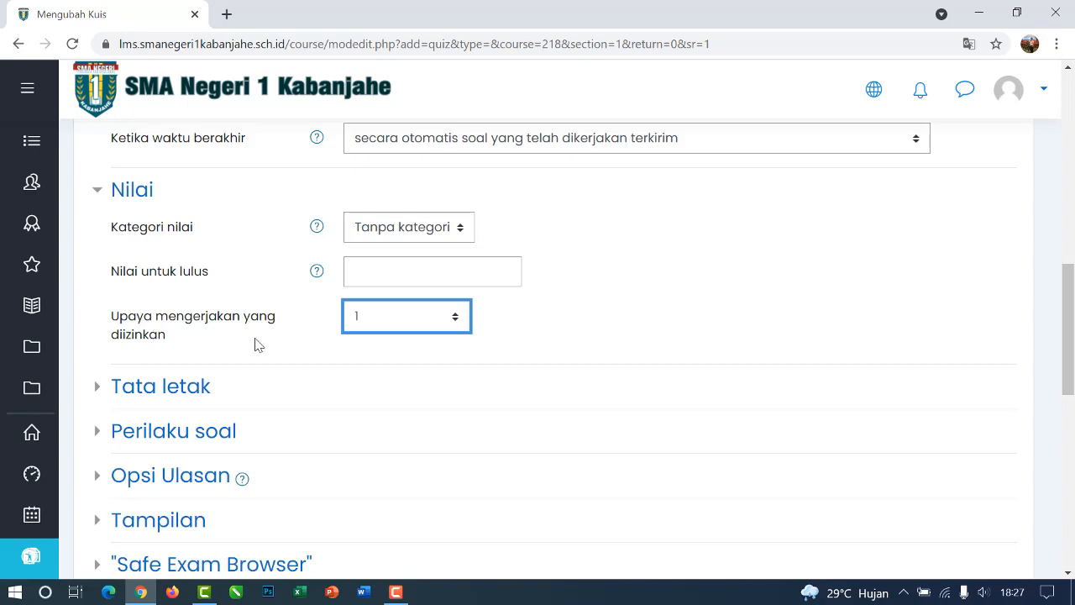
{"action": "scroll", "coordinate": [258, 344], "scroll_direction": "down", "scroll_amount": 2}
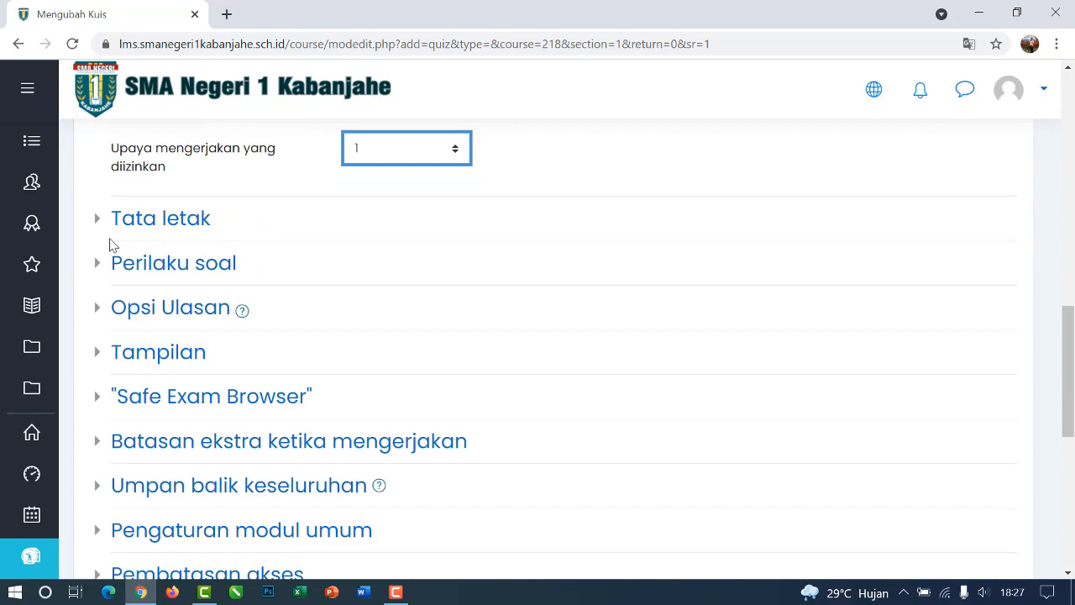
Step: In the Tata letak settings, set Halaman baru to Tiap pertanyaan, and expand the Perilaku soal settings
{"action": "left_click", "coordinate": [177, 229]}
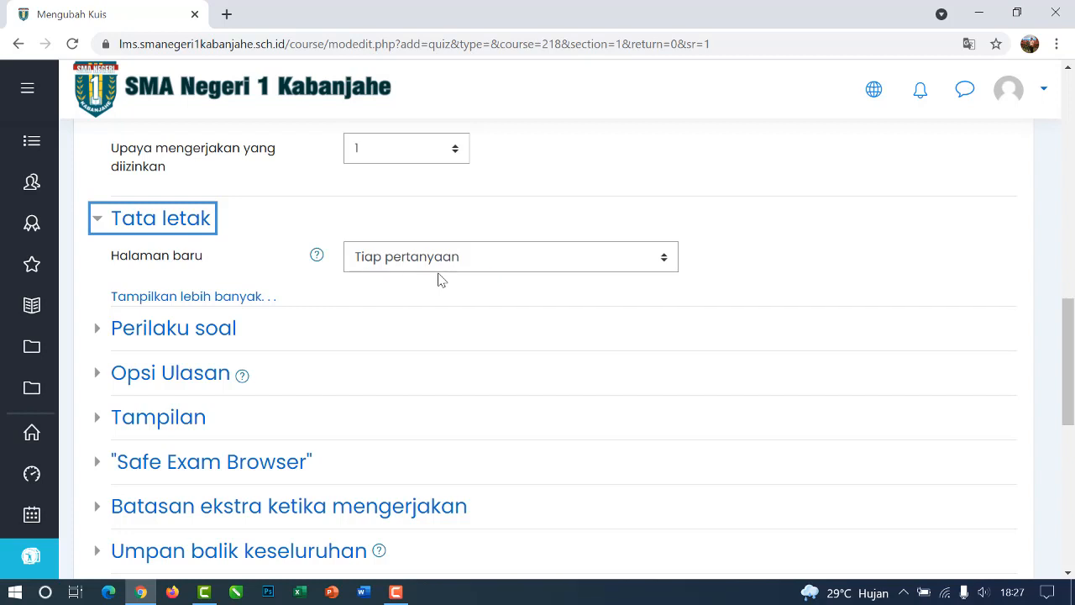
{"action": "left_click", "coordinate": [477, 267]}
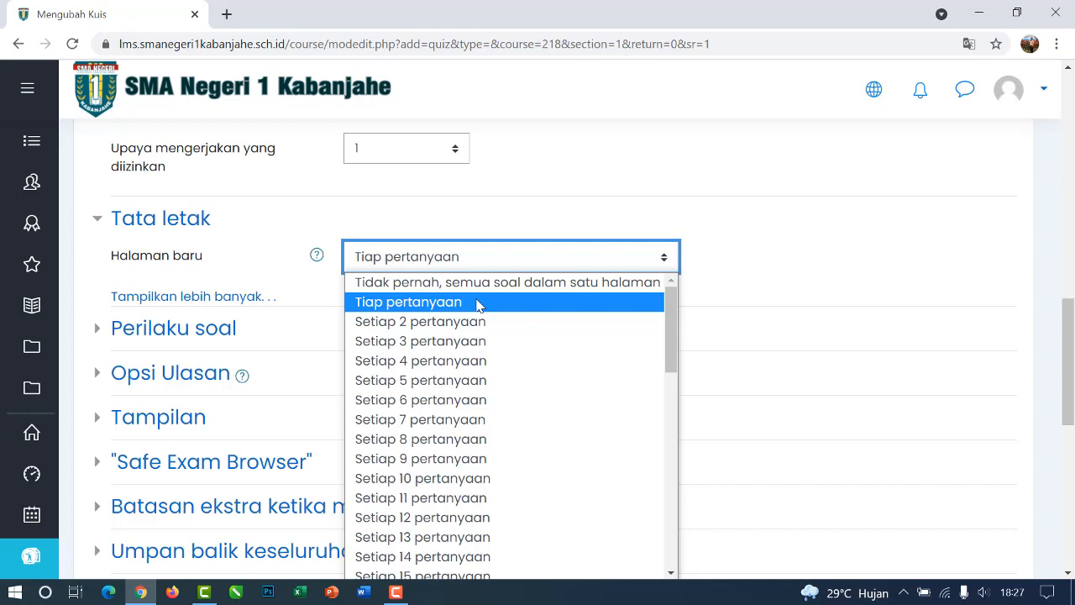
{"action": "left_click", "coordinate": [476, 302]}
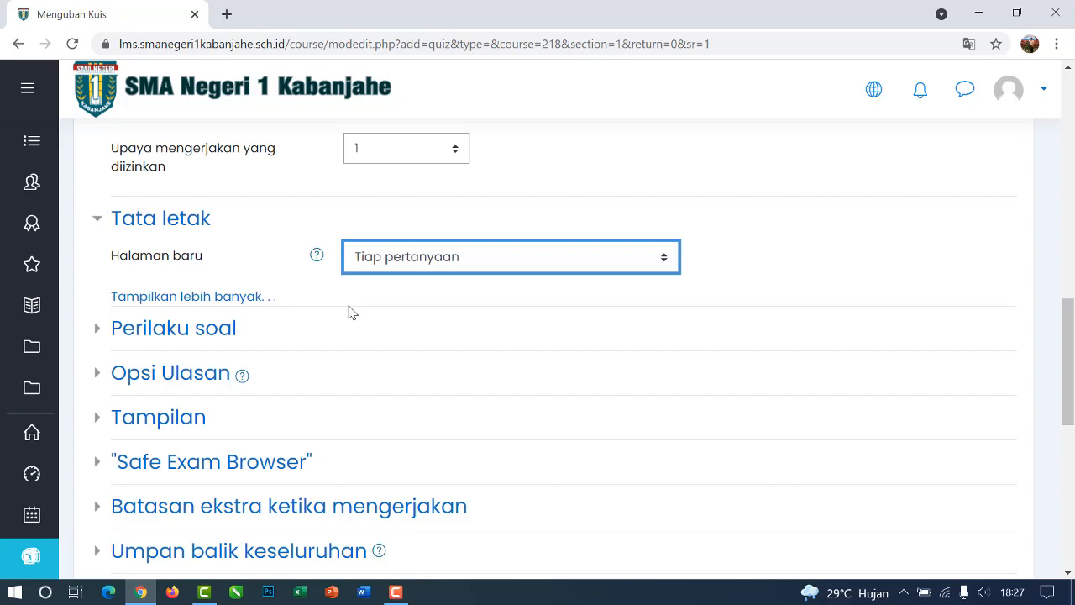
{"action": "scroll", "coordinate": [351, 311], "scroll_direction": "down", "scroll_amount": 1}
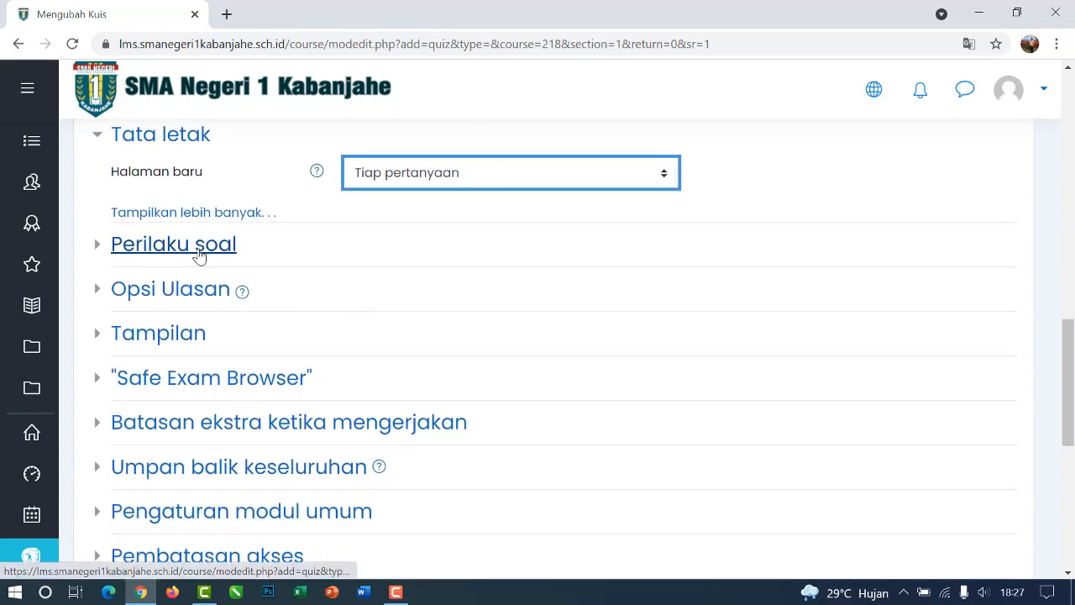
{"action": "left_click", "coordinate": [199, 252]}
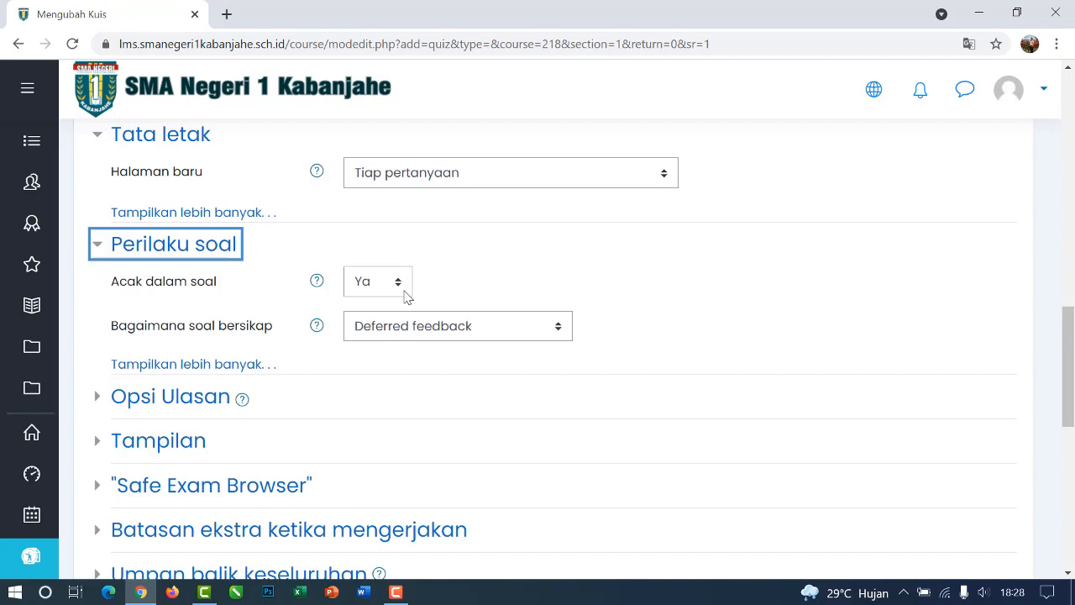
Step: In Penyelesaian aktivitas, set Pelacakan penyelesaian to "Aktivitas otomatis lengkap apabila kondisi terpenuhi" and enable Pengerjaan kuis minimum with 1
{"action": "scroll", "coordinate": [404, 296], "scroll_direction": "down", "scroll_amount": 1}
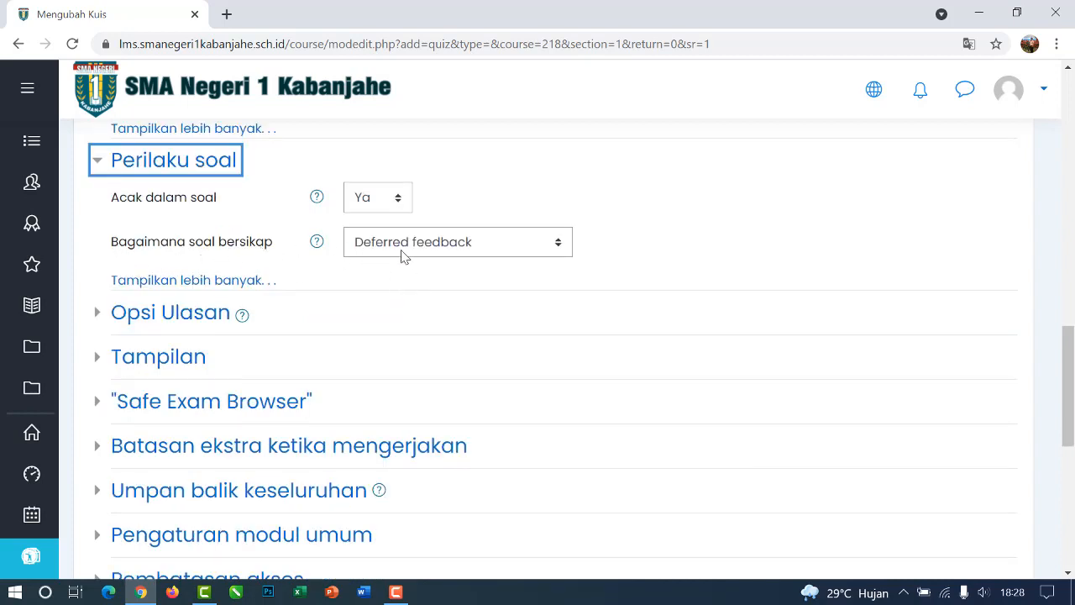
{"action": "scroll", "coordinate": [485, 255], "scroll_direction": "down", "scroll_amount": 1}
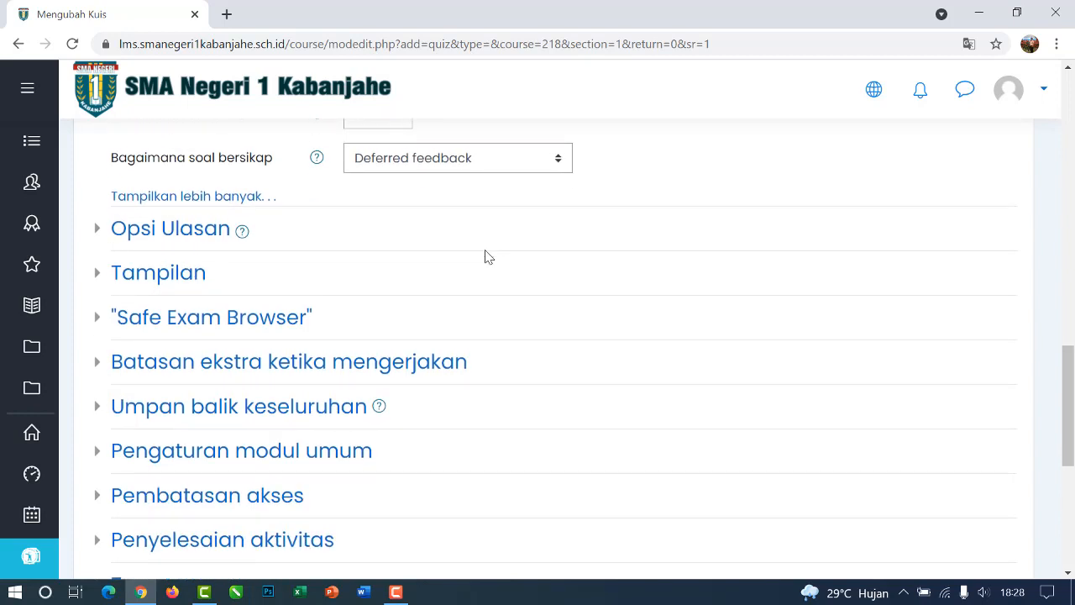
{"action": "scroll", "coordinate": [485, 256], "scroll_direction": "down", "scroll_amount": 1}
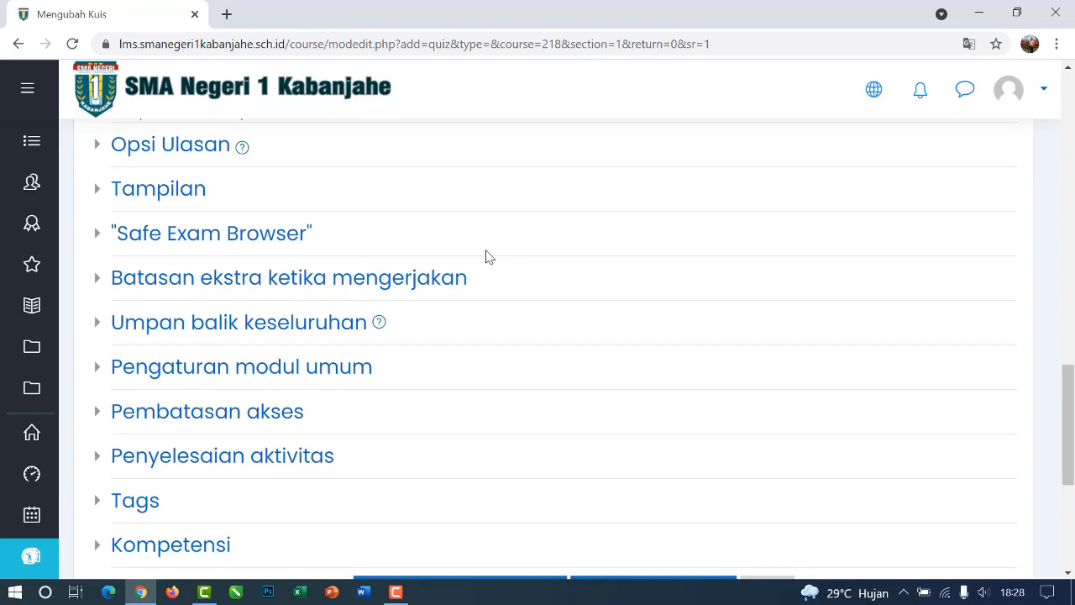
{"action": "scroll", "coordinate": [420, 456], "scroll_direction": "down", "scroll_amount": 1}
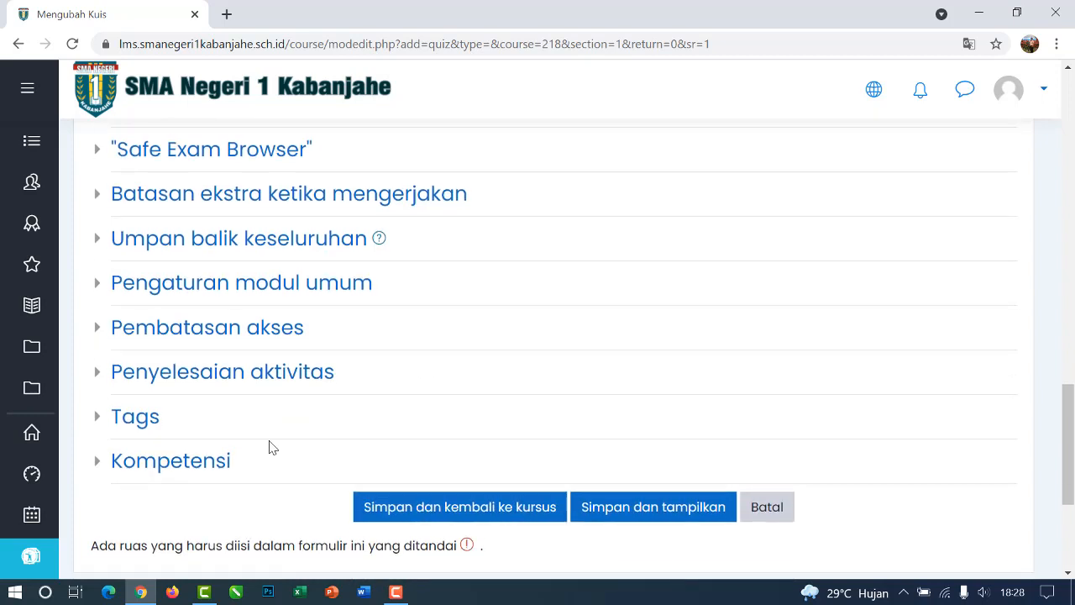
{"action": "left_click", "coordinate": [267, 373]}
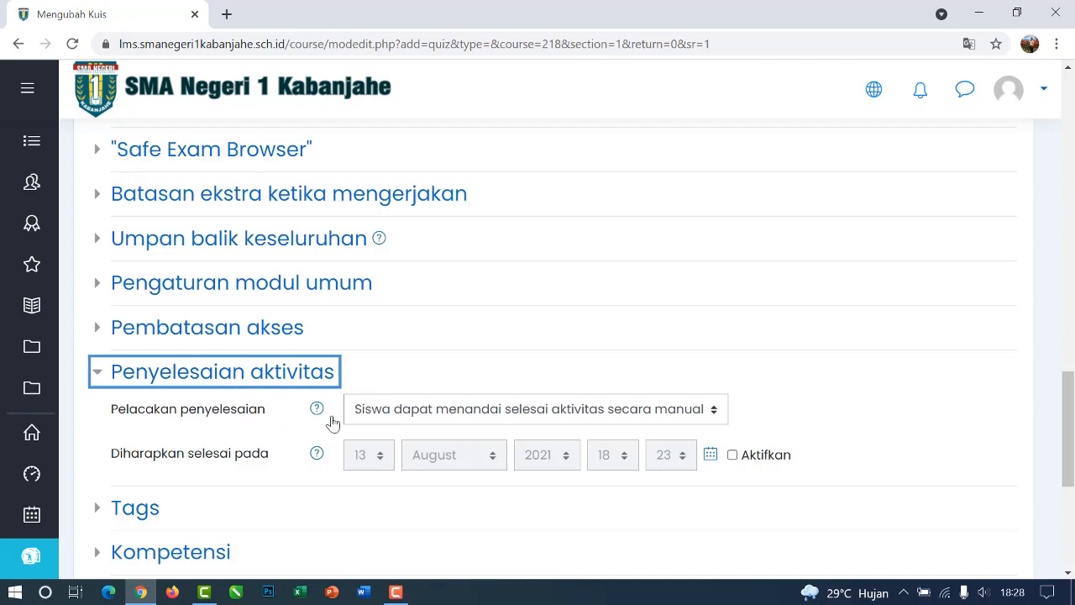
{"action": "left_click", "coordinate": [455, 418]}
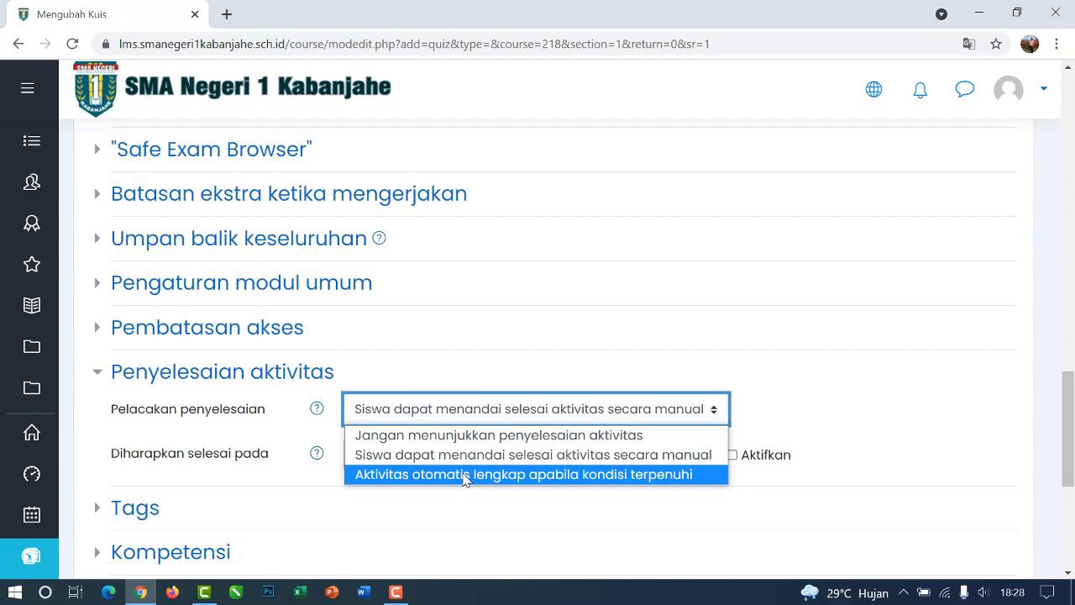
{"action": "left_click", "coordinate": [464, 476]}
{"action": "scroll", "coordinate": [534, 366], "scroll_direction": "down", "scroll_amount": 2}
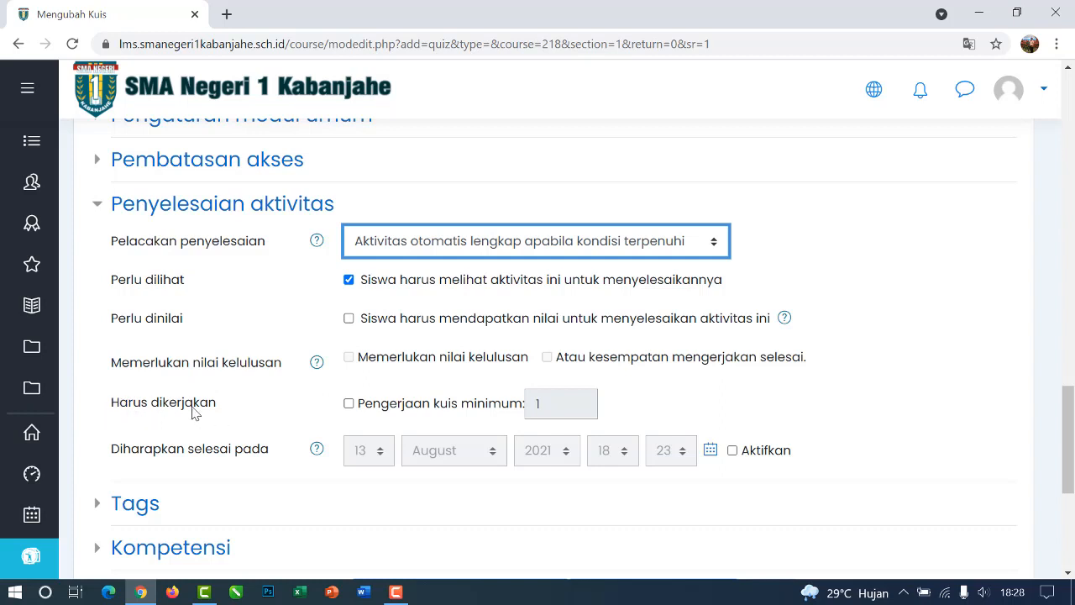
{"action": "left_click", "coordinate": [348, 404]}
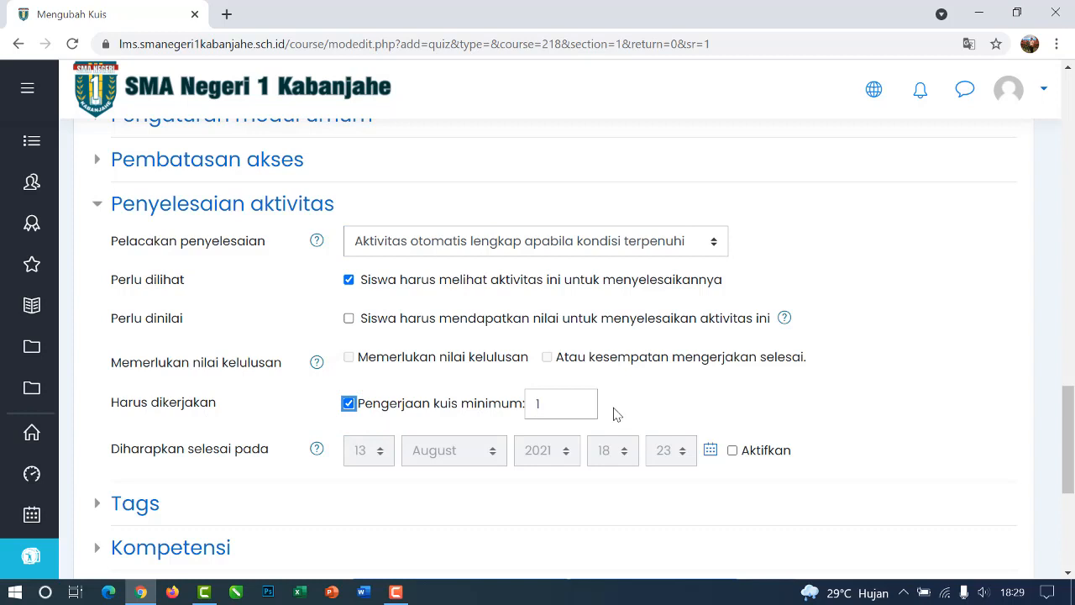
Step: Save the quiz settings and return to the course
{"action": "scroll", "coordinate": [614, 409], "scroll_direction": "down", "scroll_amount": 1}
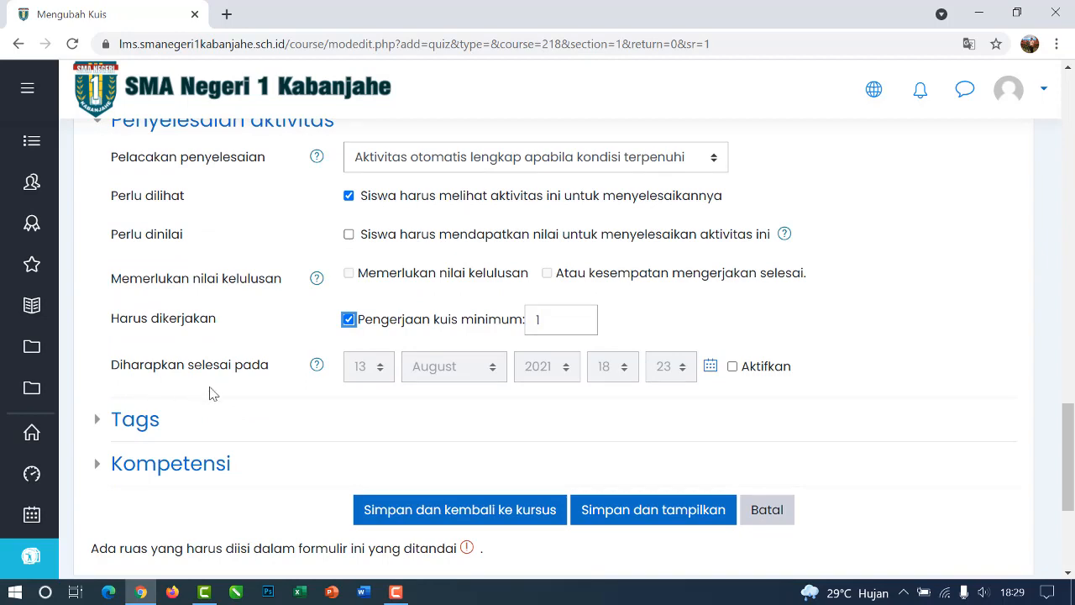
{"action": "scroll", "coordinate": [277, 401], "scroll_direction": "down", "scroll_amount": 1}
{"action": "scroll", "coordinate": [279, 403], "scroll_direction": "down", "scroll_amount": 1}
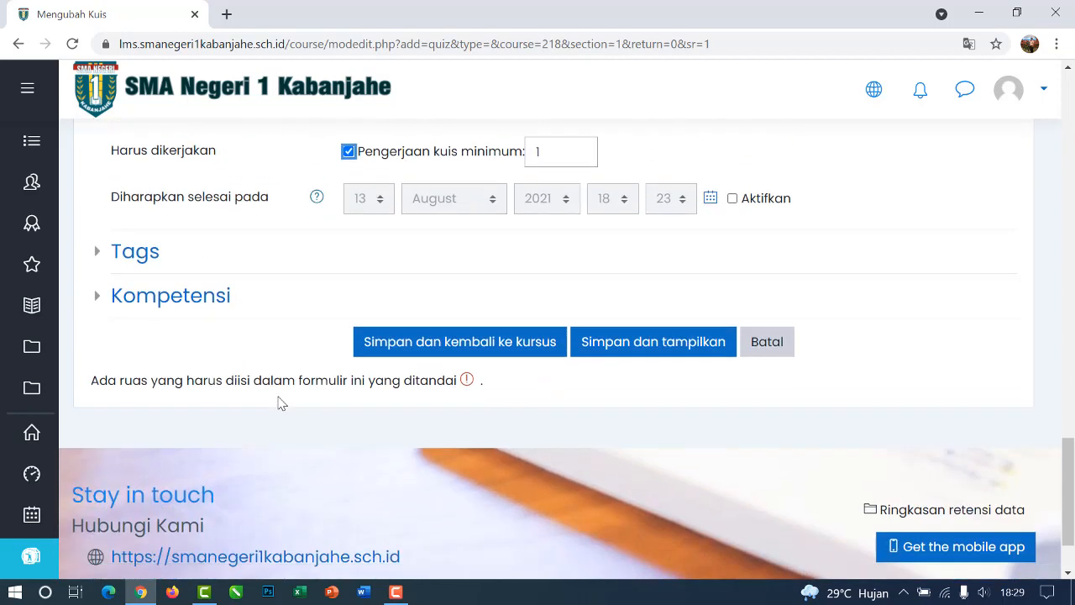
{"action": "left_click", "coordinate": [514, 351]}
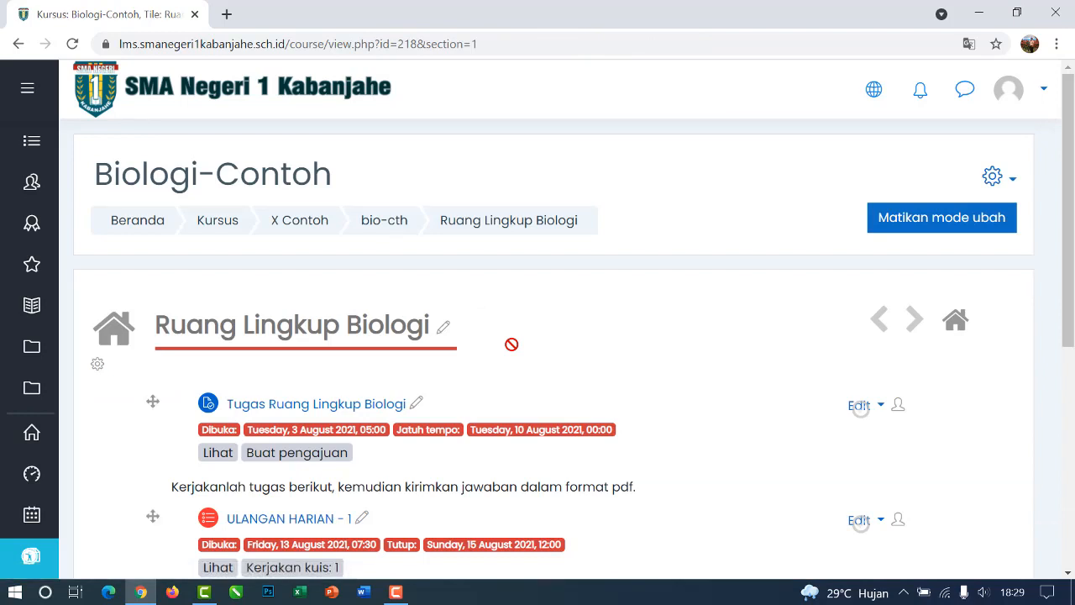
Step: Open the Kategori page of the Bank soal from the full Biologi-Contoh course administration
{"action": "scroll", "coordinate": [511, 344], "scroll_direction": "down", "scroll_amount": 1}
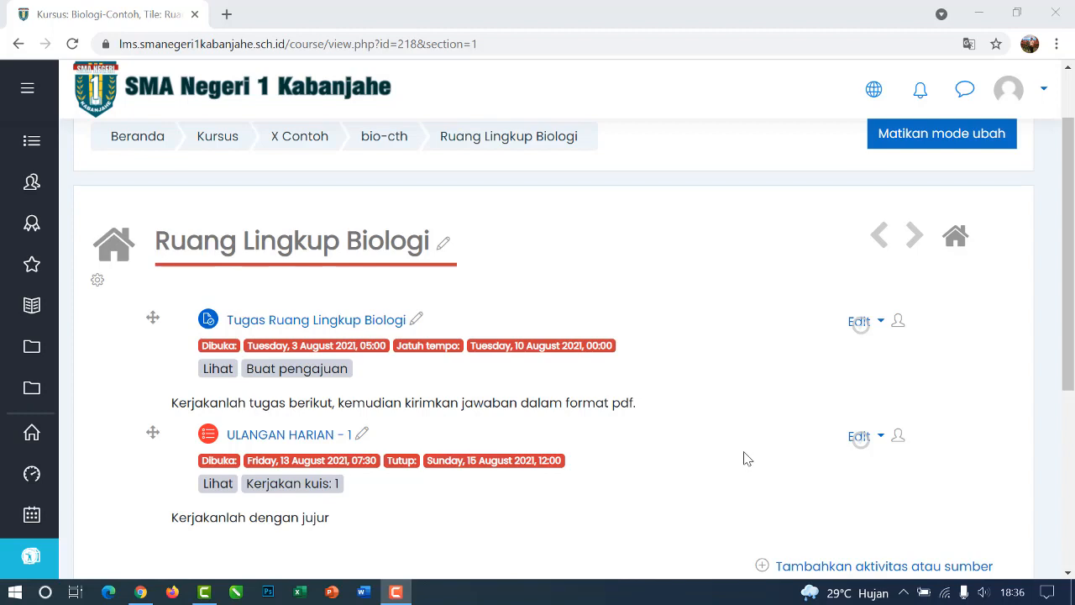
{"action": "scroll", "coordinate": [743, 457], "scroll_direction": "up", "scroll_amount": 1}
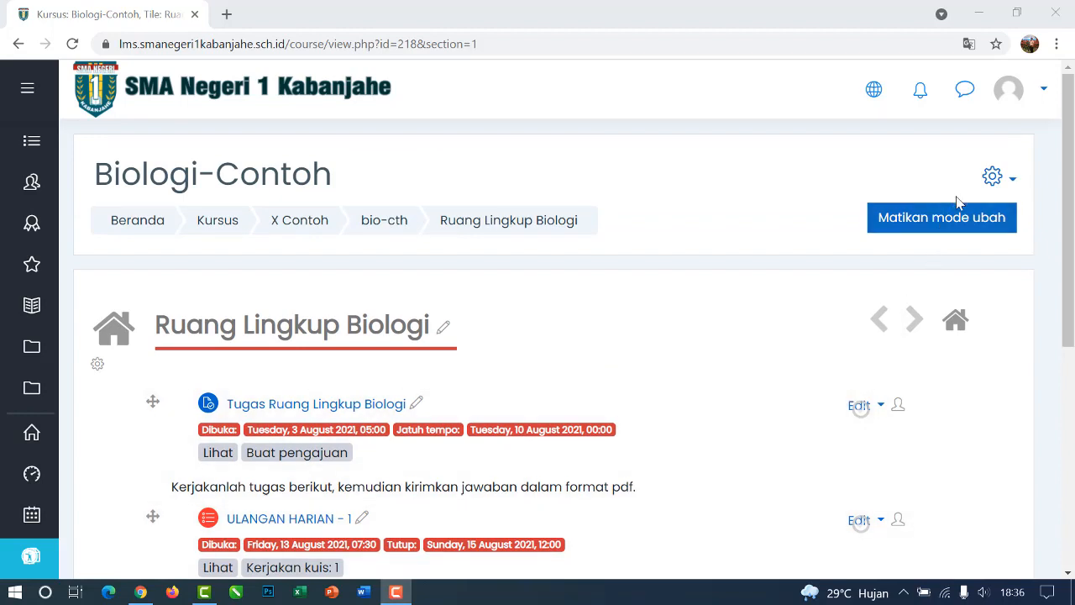
{"action": "left_click", "coordinate": [1002, 192]}
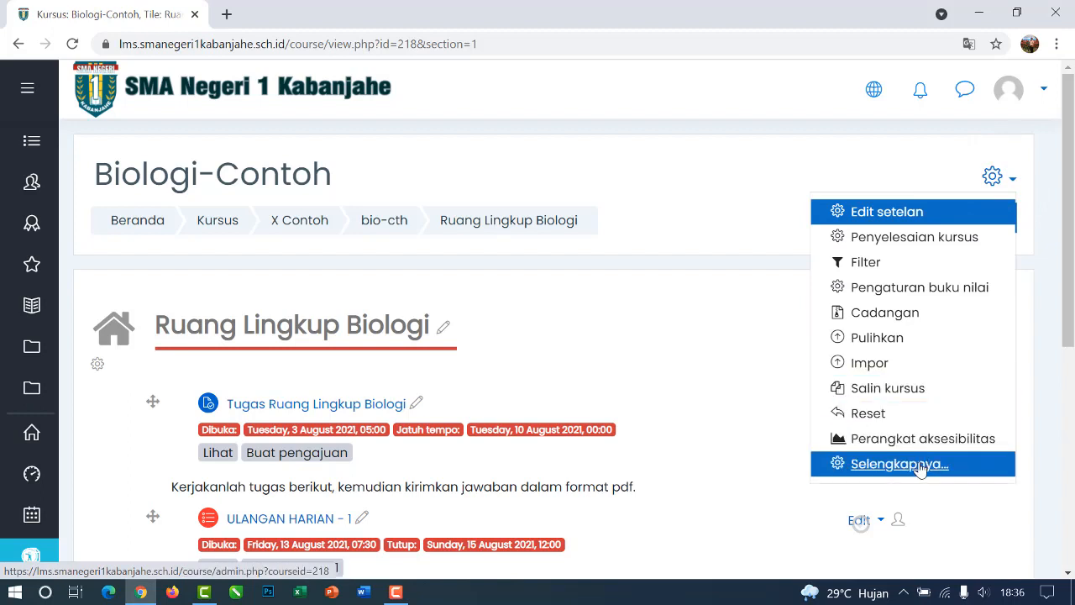
{"action": "left_click", "coordinate": [920, 464]}
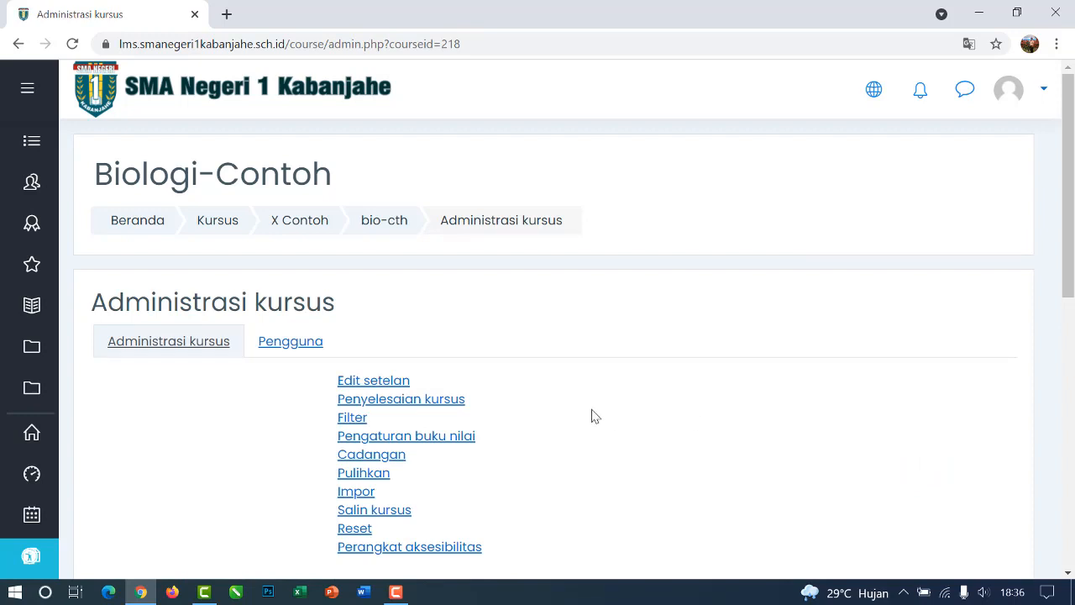
{"action": "scroll", "coordinate": [592, 416], "scroll_direction": "down", "scroll_amount": 3}
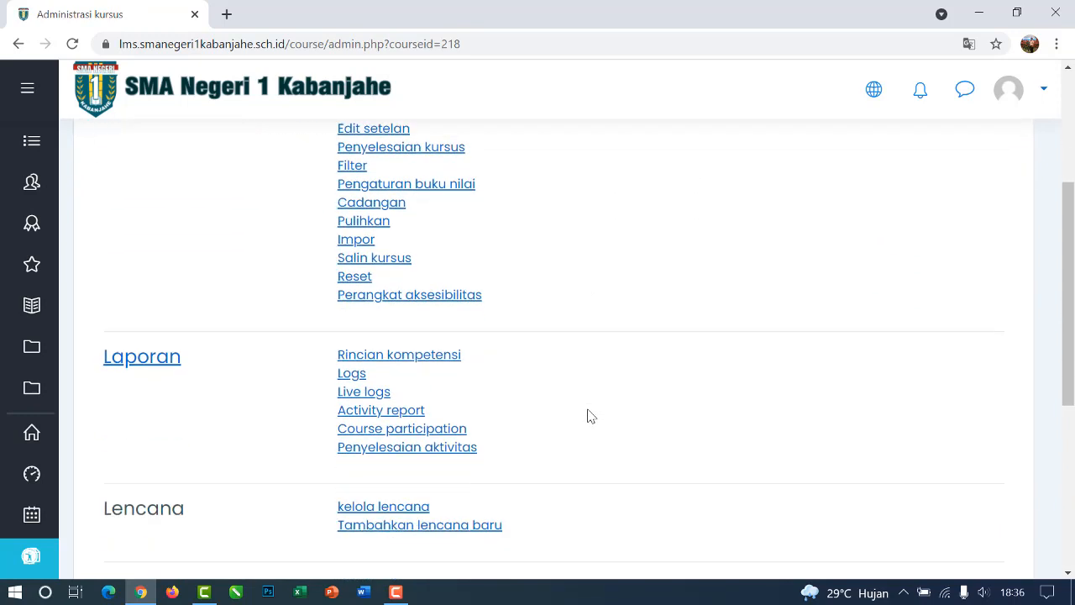
{"action": "scroll", "coordinate": [590, 416], "scroll_direction": "down", "scroll_amount": 2}
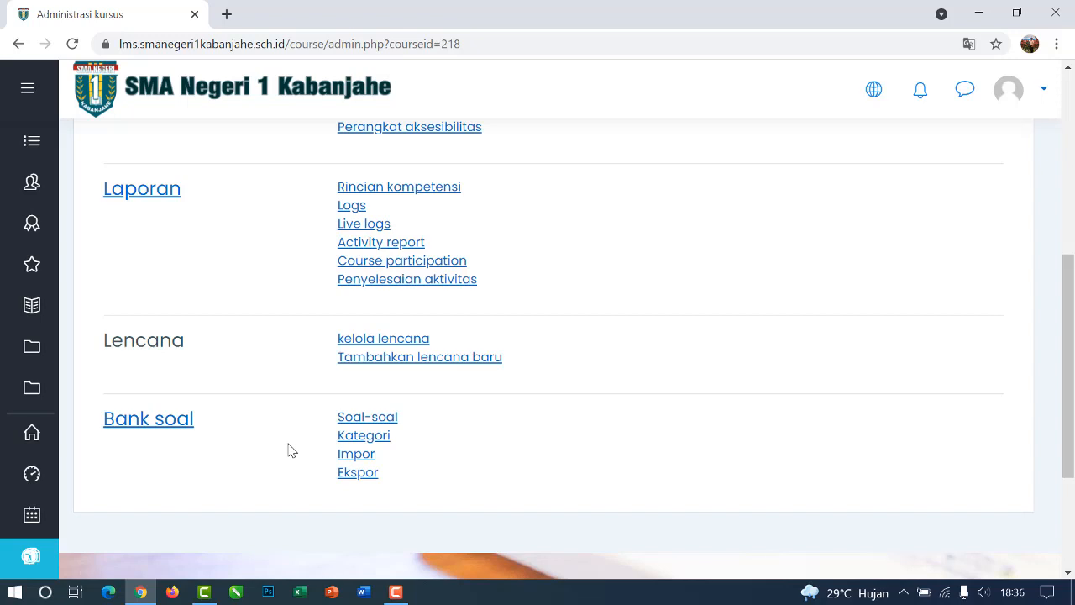
{"action": "left_click", "coordinate": [369, 438]}
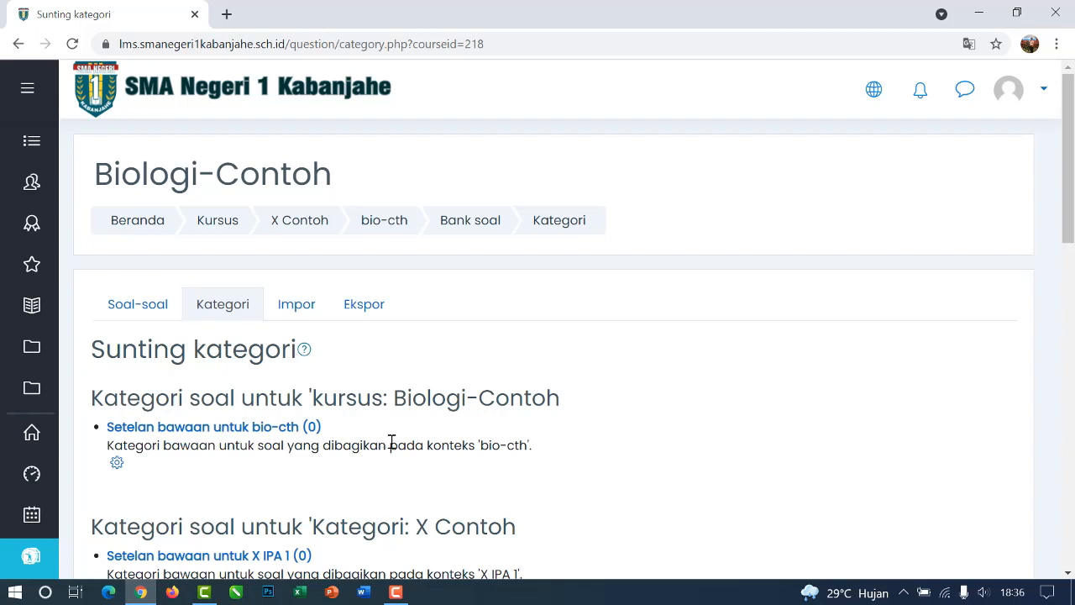
Step: Add a question category named "Ruang Lingkup Biologi" under the parent category "Setelan bawaan untuk bio-cth"
{"action": "scroll", "coordinate": [392, 442], "scroll_direction": "down", "scroll_amount": 1}
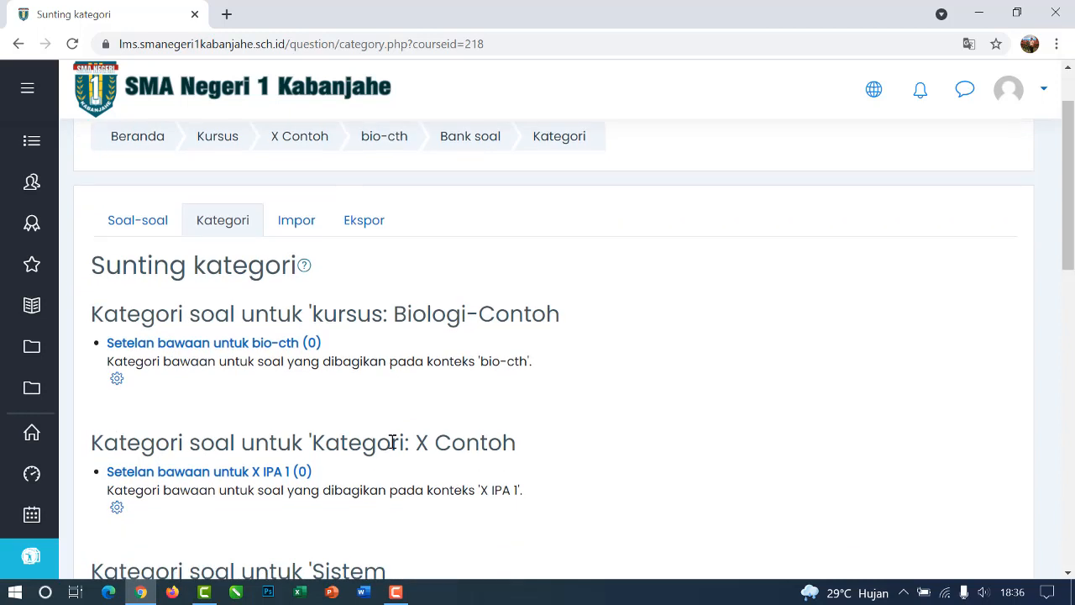
{"action": "scroll", "coordinate": [389, 442], "scroll_direction": "down", "scroll_amount": 1}
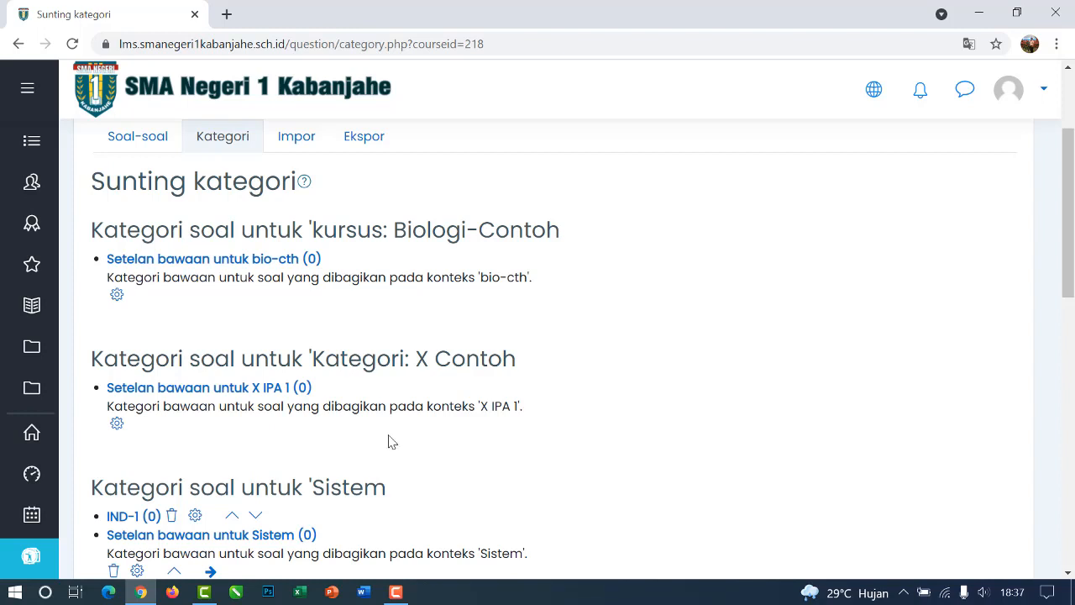
{"action": "scroll", "coordinate": [389, 442], "scroll_direction": "down", "scroll_amount": 1}
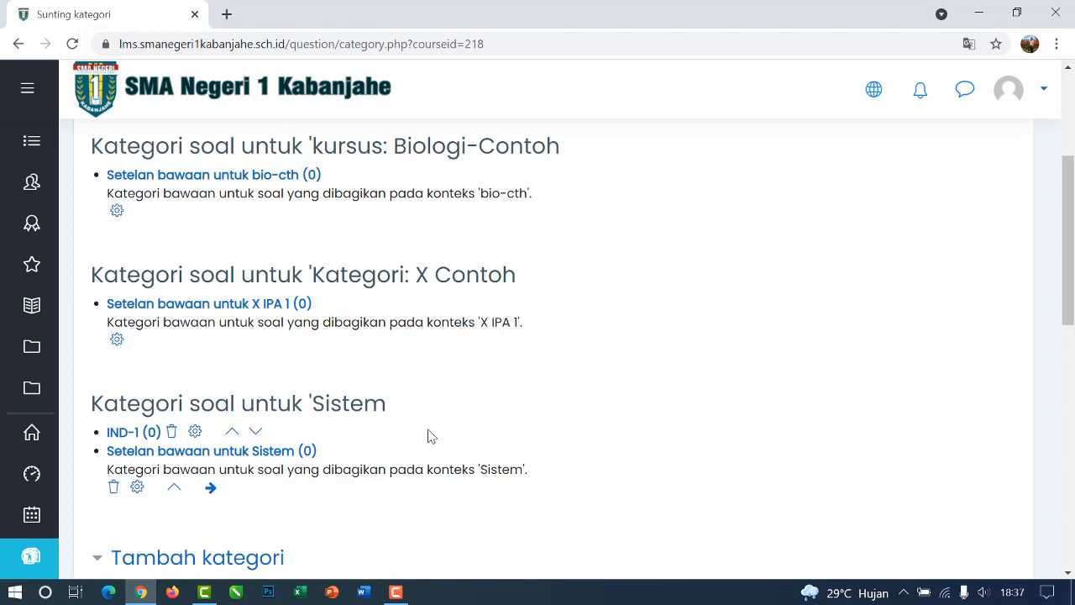
{"action": "scroll", "coordinate": [428, 436], "scroll_direction": "up", "scroll_amount": 2}
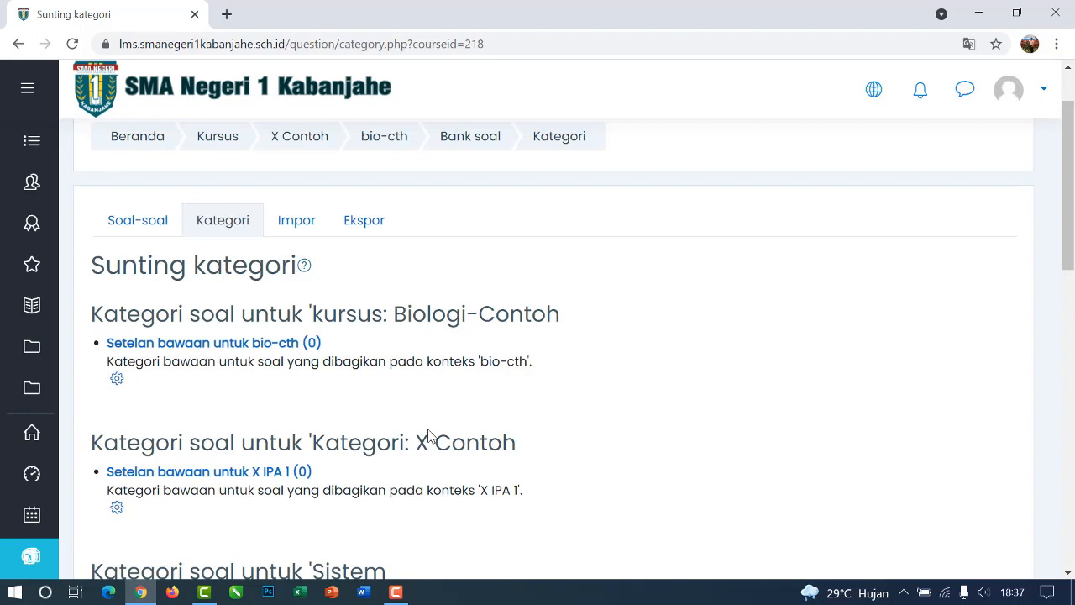
{"action": "scroll", "coordinate": [429, 434], "scroll_direction": "down", "scroll_amount": 1}
{"action": "scroll", "coordinate": [428, 432], "scroll_direction": "down", "scroll_amount": 2}
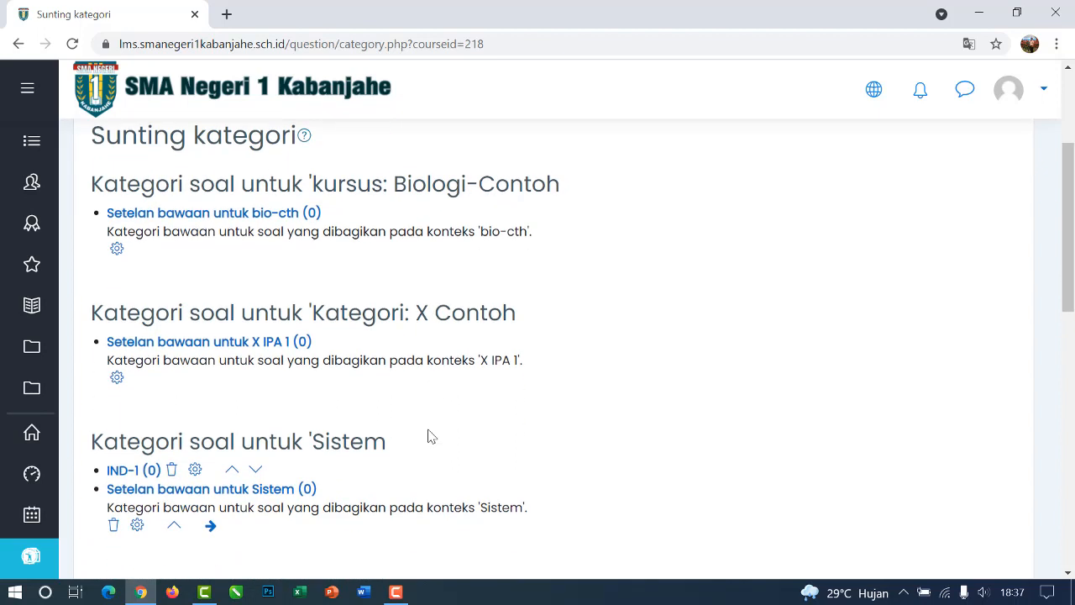
{"action": "scroll", "coordinate": [430, 435], "scroll_direction": "down", "scroll_amount": 2}
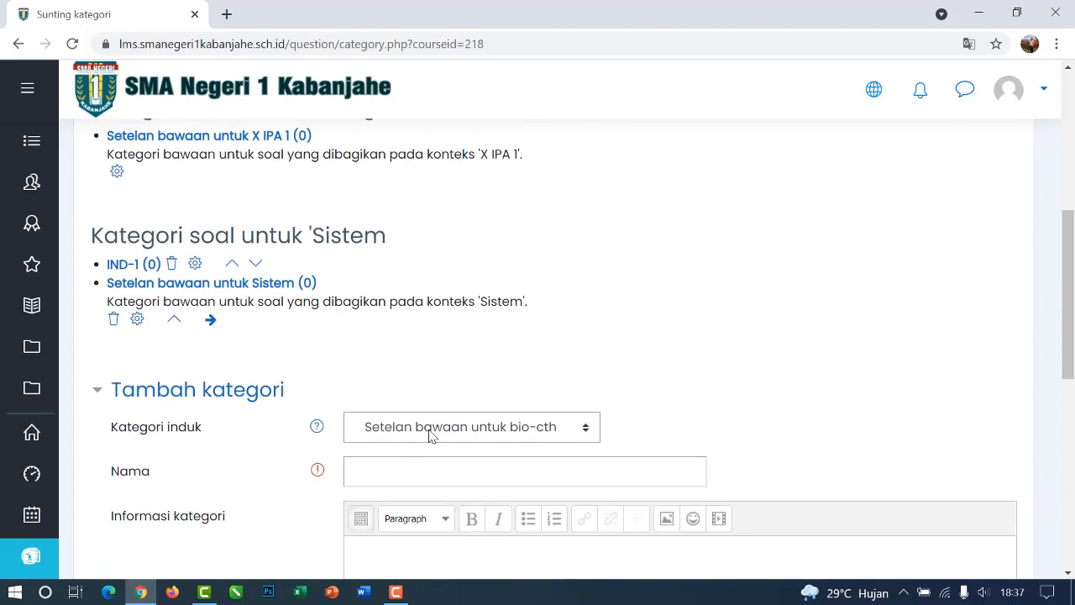
{"action": "left_click", "coordinate": [420, 393]}
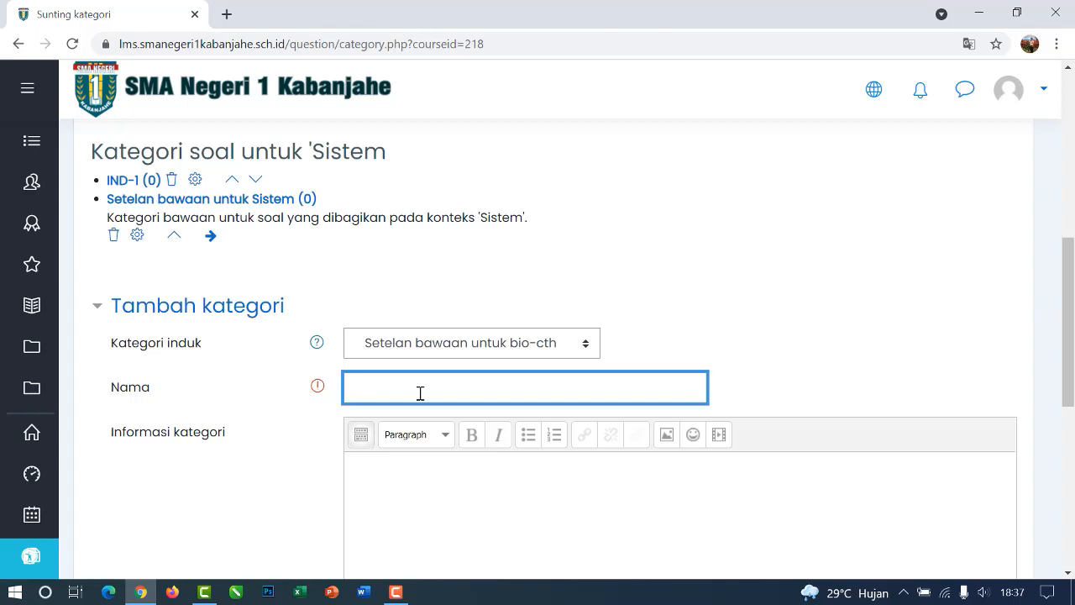
{"action": "type", "text": "Ruang Lingkup Biologi"}
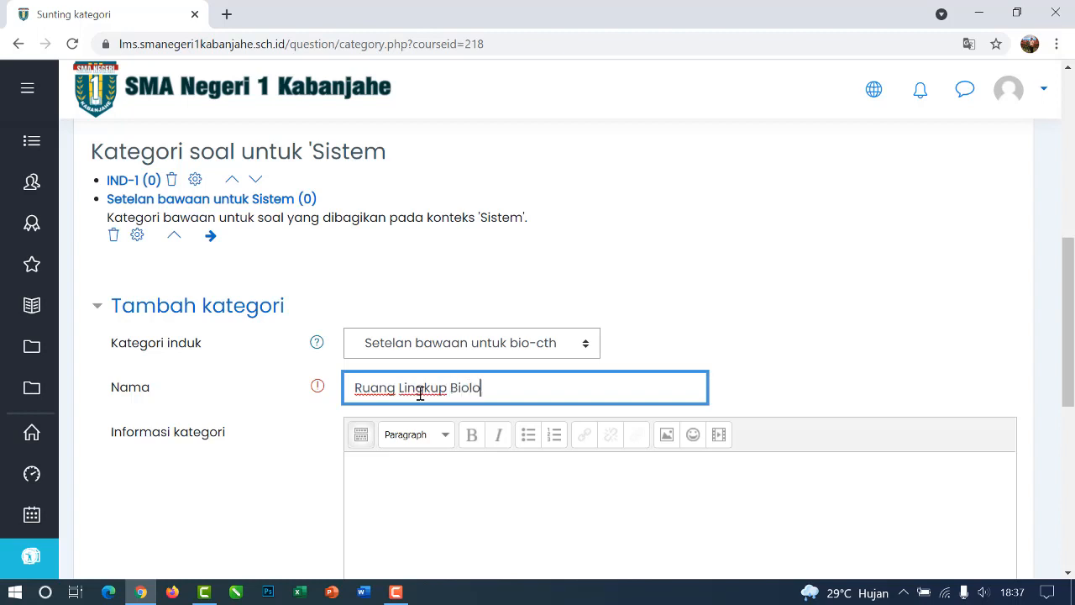
{"action": "scroll", "coordinate": [403, 398], "scroll_direction": "down", "scroll_amount": 2}
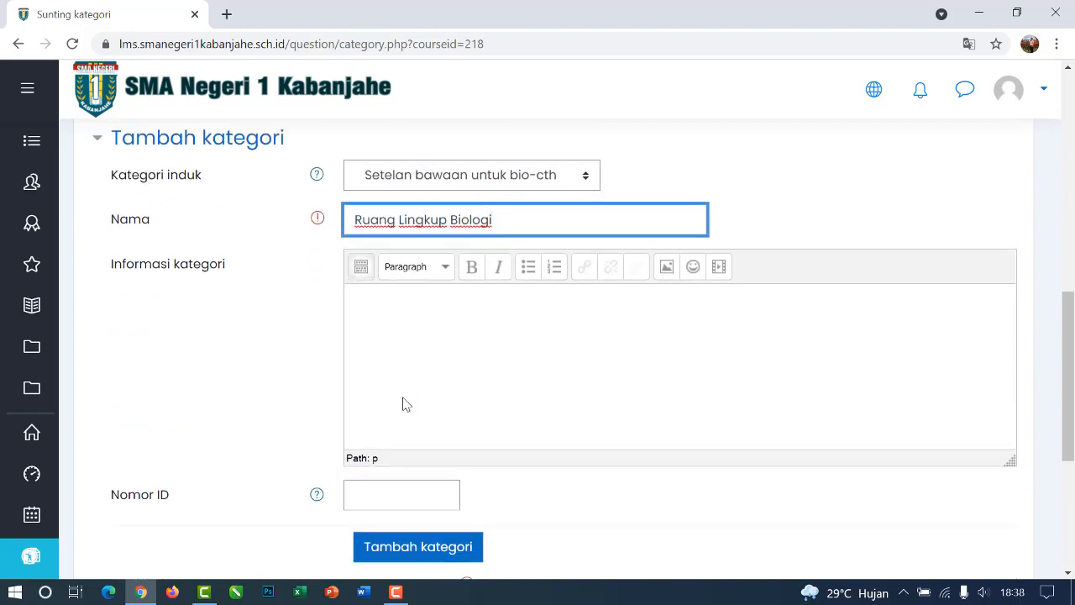
{"action": "scroll", "coordinate": [411, 353], "scroll_direction": "down", "scroll_amount": 2}
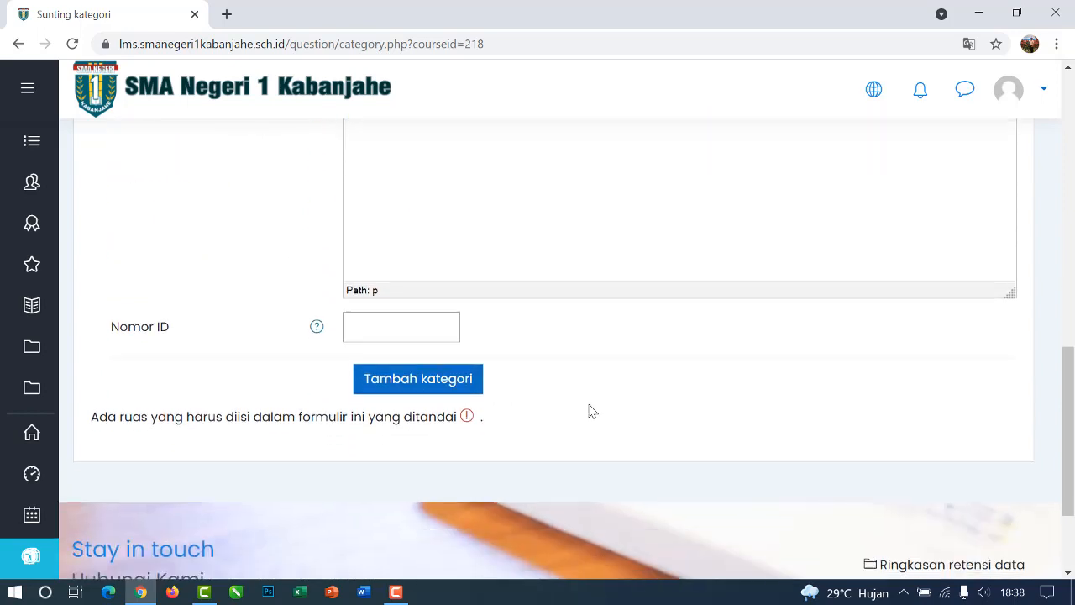
{"action": "left_click", "coordinate": [420, 388]}
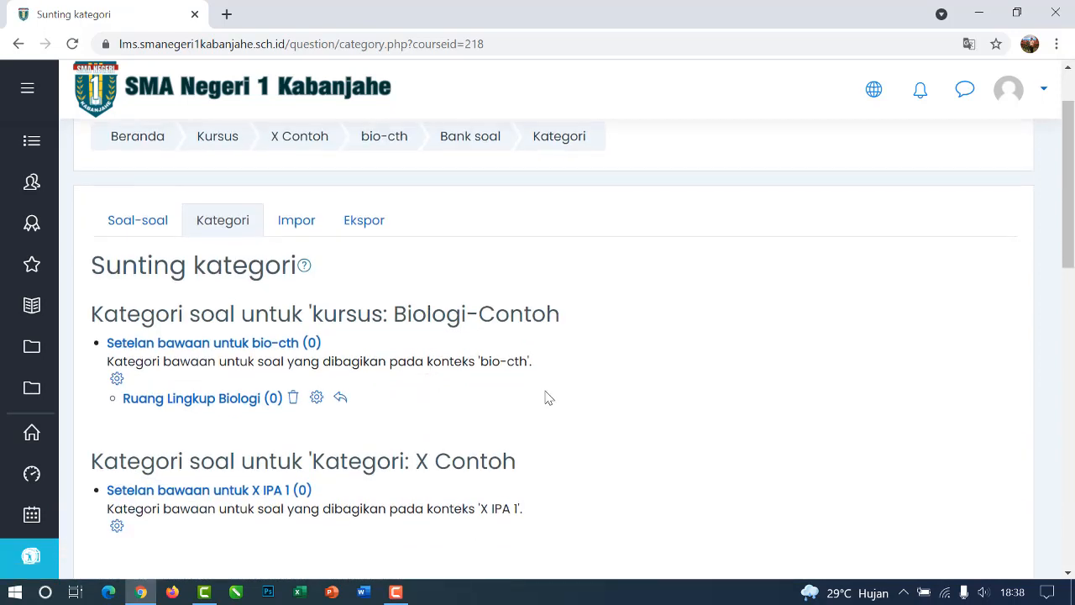
{"action": "scroll", "coordinate": [550, 397], "scroll_direction": "down", "scroll_amount": 1}
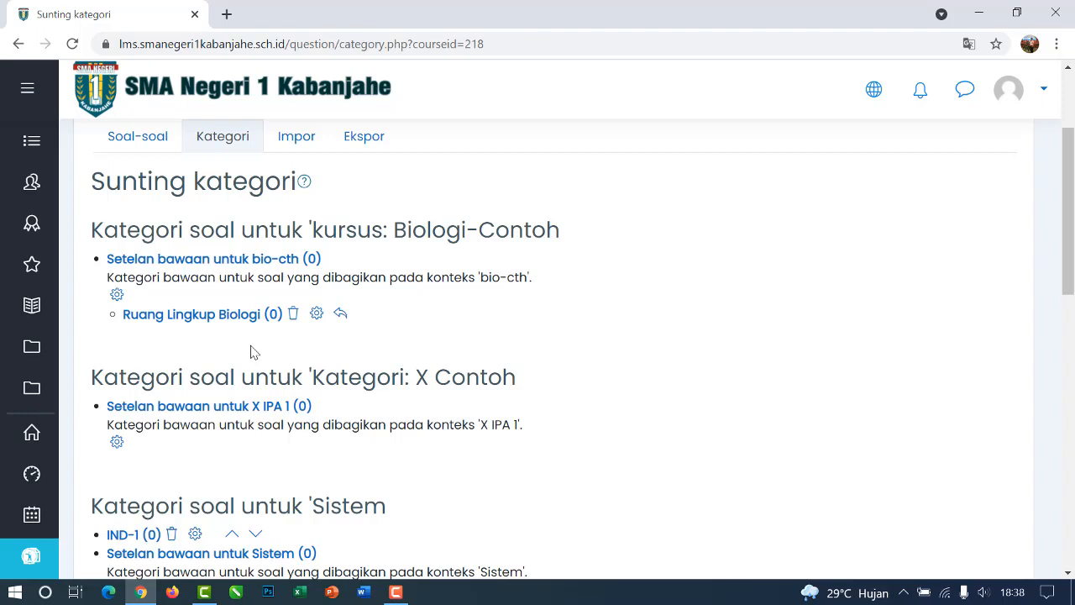
Step: Open the Soal-soal page of the Bank soal and select the "Ruang Lingkup Biologi" category
{"action": "left_click", "coordinate": [152, 147]}
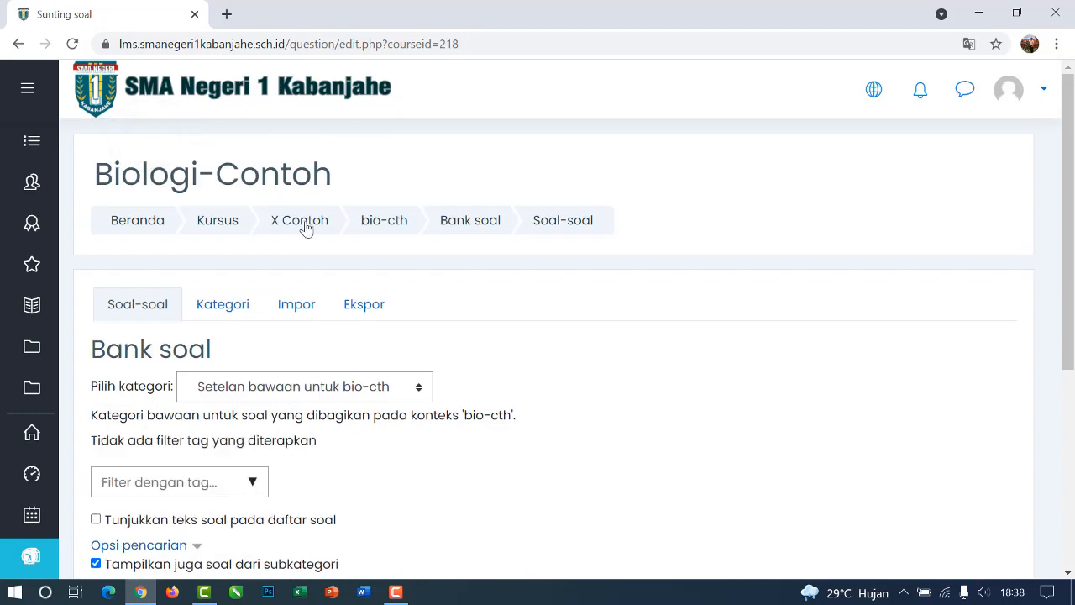
{"action": "scroll", "coordinate": [458, 316], "scroll_direction": "down", "scroll_amount": 1}
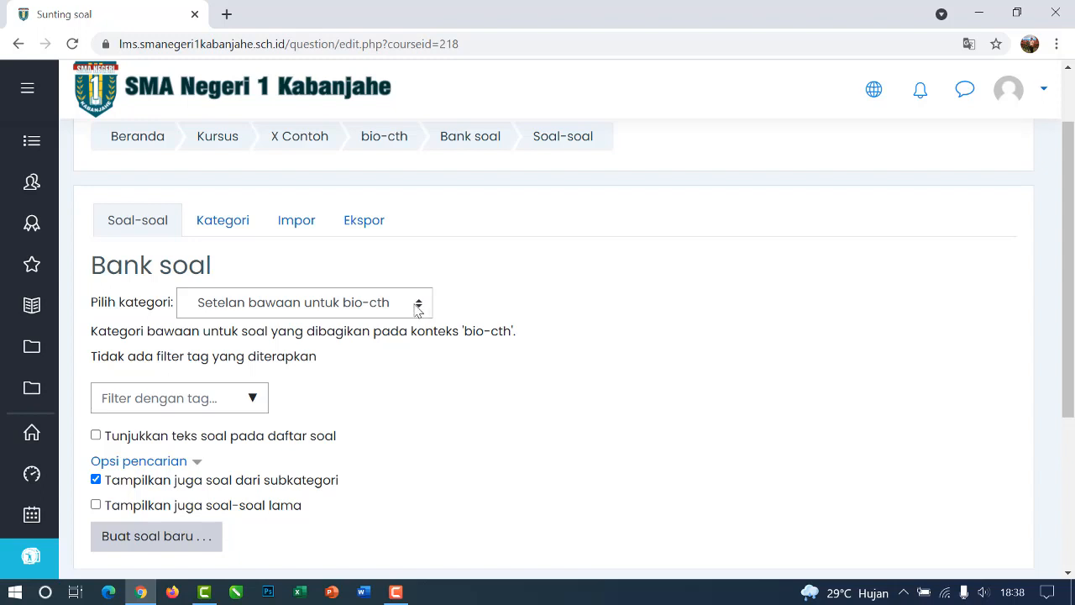
{"action": "left_click", "coordinate": [417, 304]}
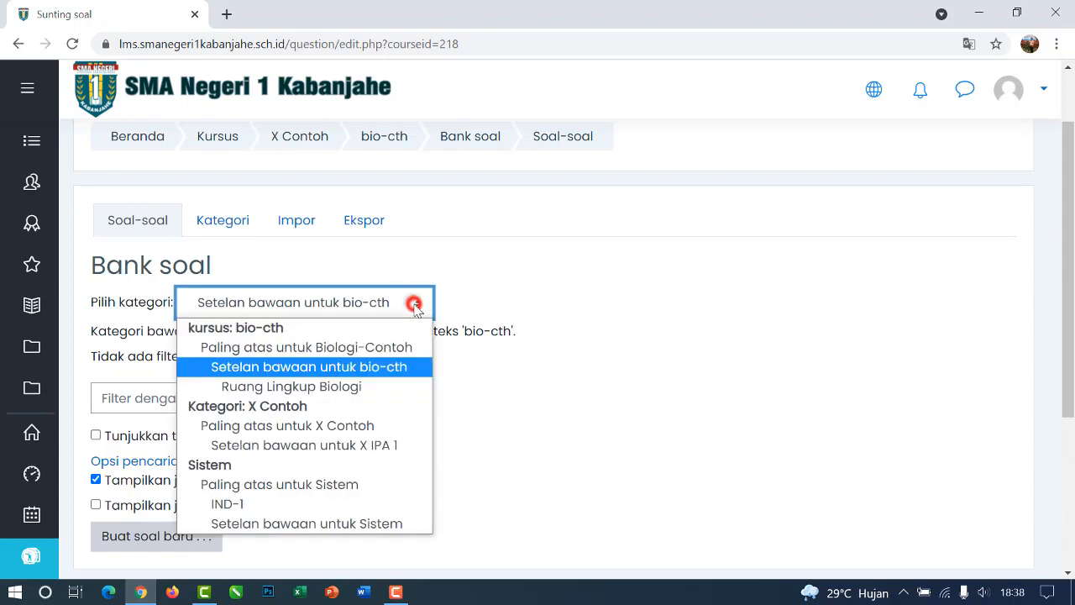
{"action": "left_click", "coordinate": [352, 387]}
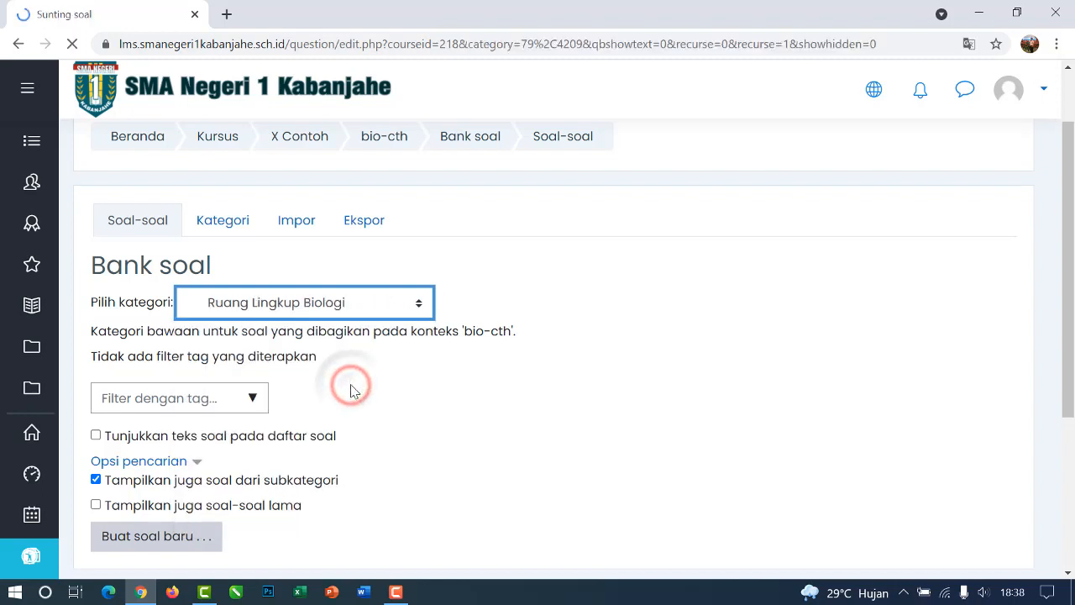
Step: Start a new question of type Pilihan ganda in the "Ruang Lingkup Biologi" category
{"action": "scroll", "coordinate": [356, 378], "scroll_direction": "down", "scroll_amount": 1}
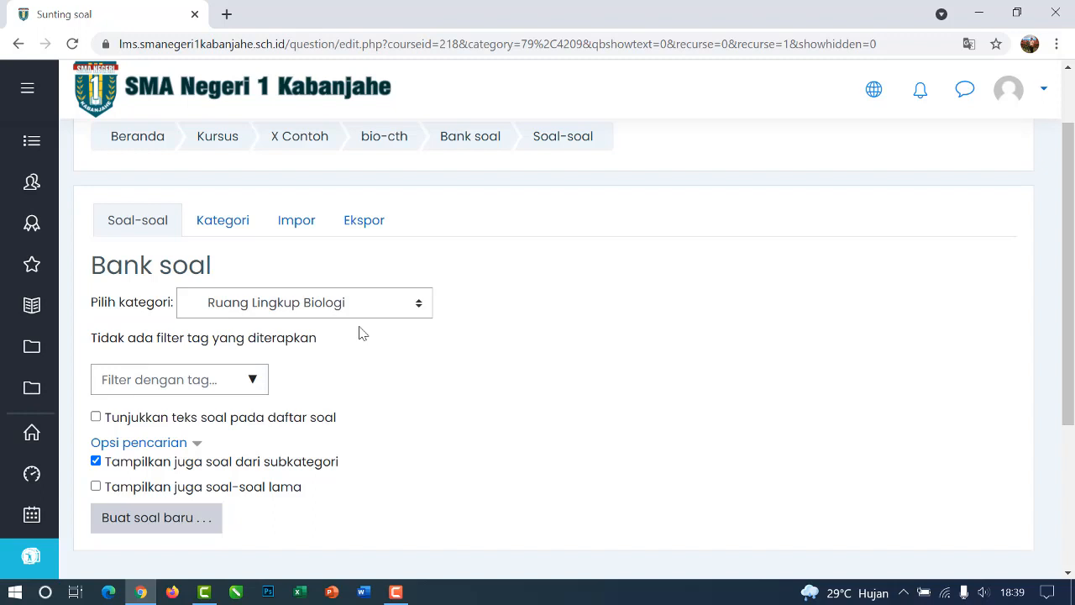
{"action": "scroll", "coordinate": [364, 333], "scroll_direction": "down", "scroll_amount": 1}
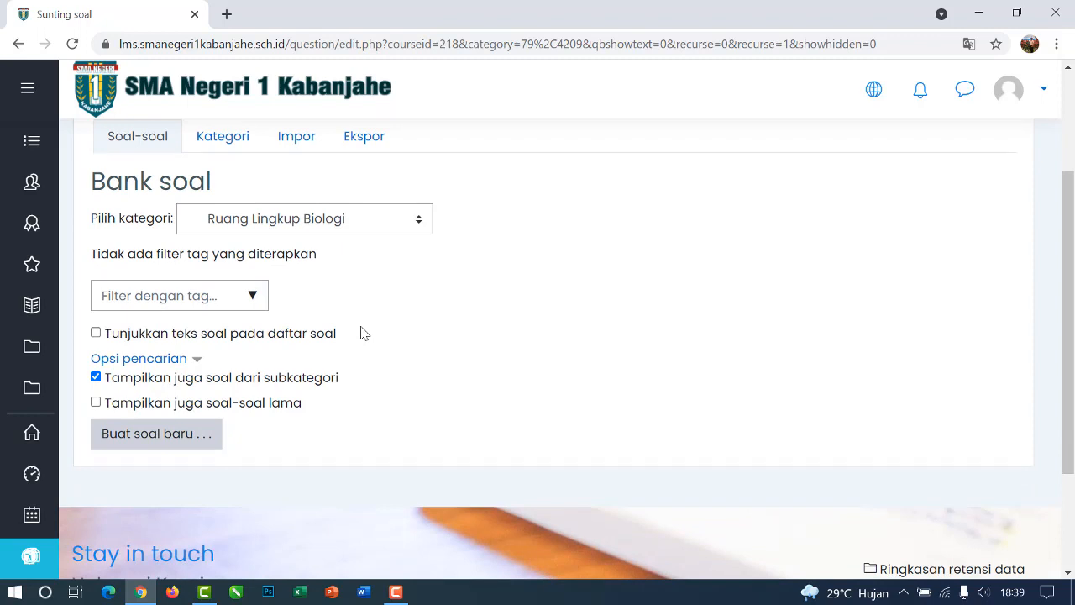
{"action": "scroll", "coordinate": [379, 336], "scroll_direction": "down", "scroll_amount": 1}
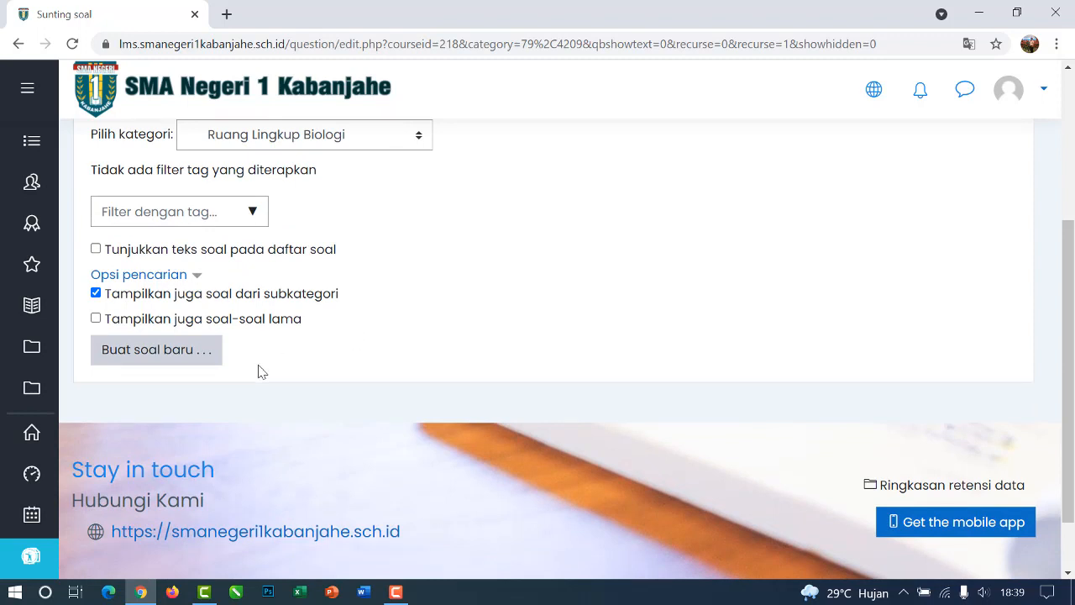
{"action": "left_click", "coordinate": [157, 350]}
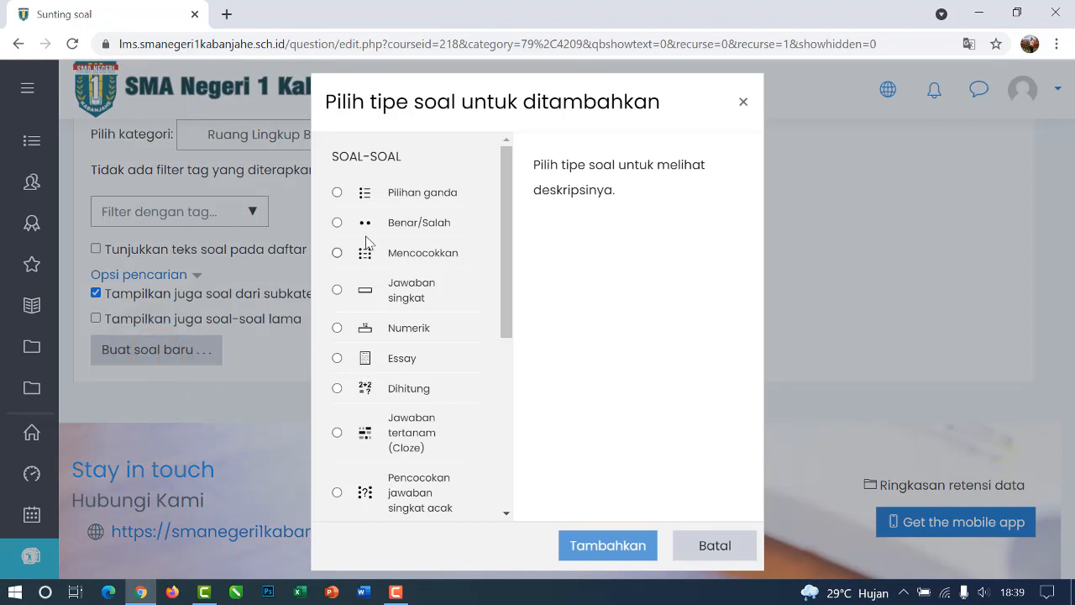
{"action": "left_click", "coordinate": [338, 193]}
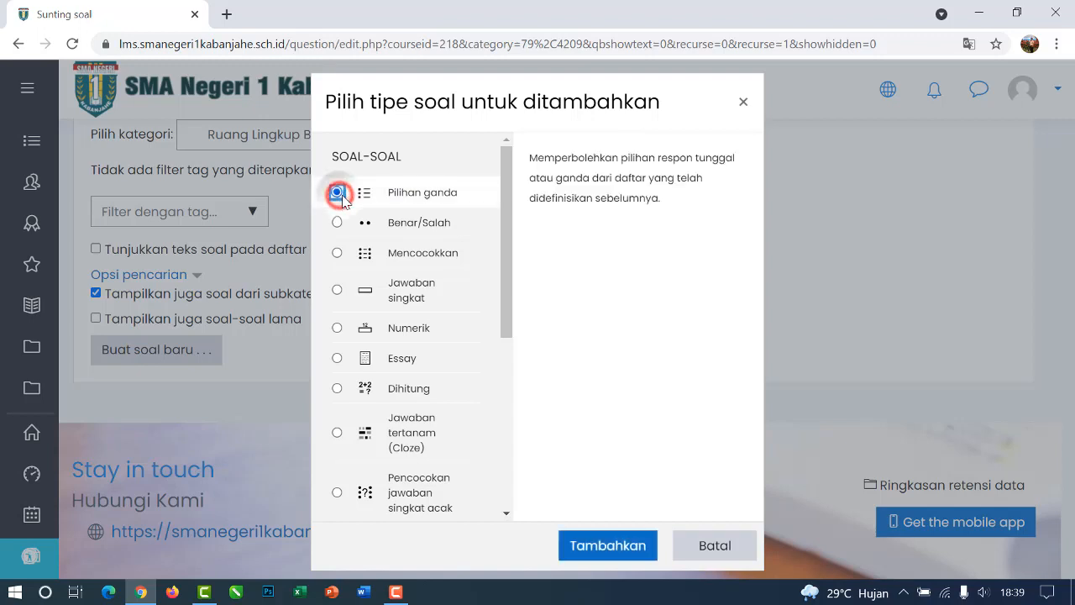
{"action": "left_click", "coordinate": [602, 548]}
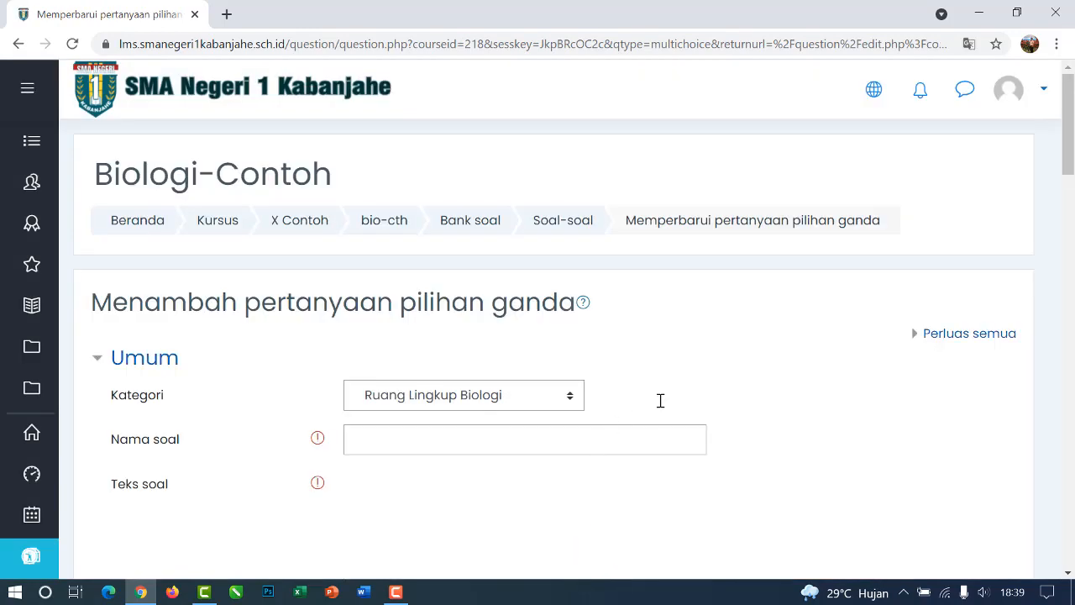
Step: Enter "Soal 1" as the Nama soal of the multiple-choice question
{"action": "scroll", "coordinate": [664, 404], "scroll_direction": "down", "scroll_amount": 2}
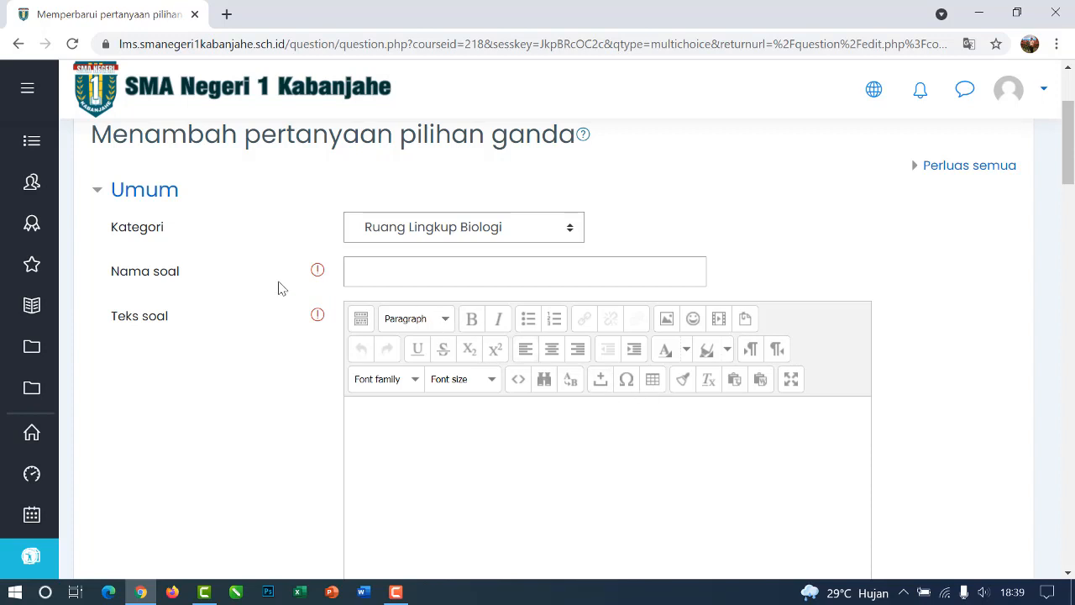
{"action": "left_click", "coordinate": [386, 277]}
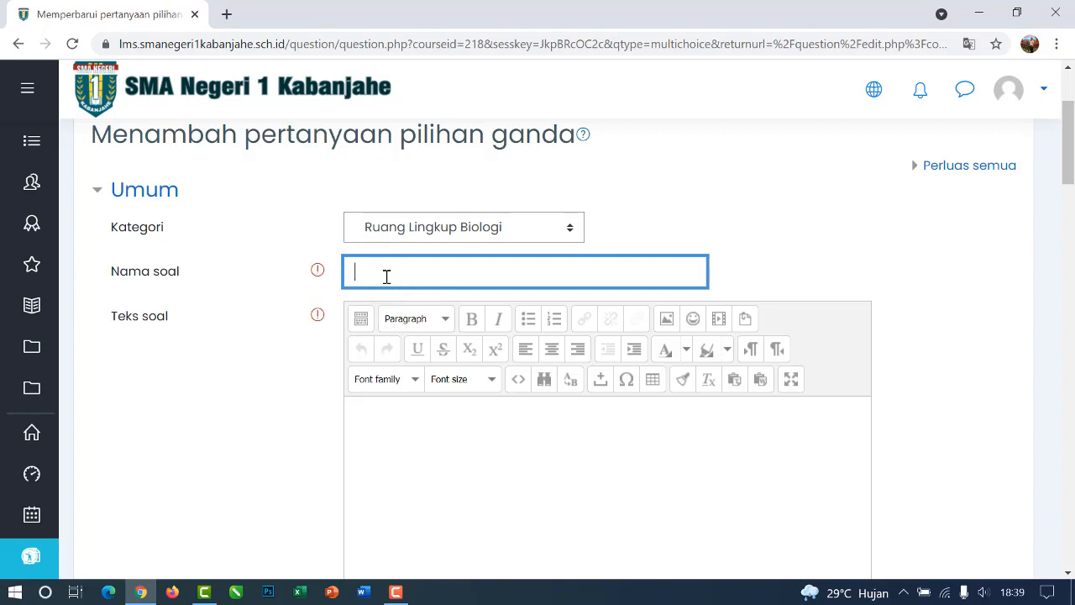
{"action": "type", "text": "Soal 1"}
Step: Enter the Teks soal "Tingkat organisai mahluk hidup yang mengaji tentang senyawa-senyawa murni sebagai bahan dasar kehidupan adalah ....."
{"action": "left_click", "coordinate": [373, 414]}
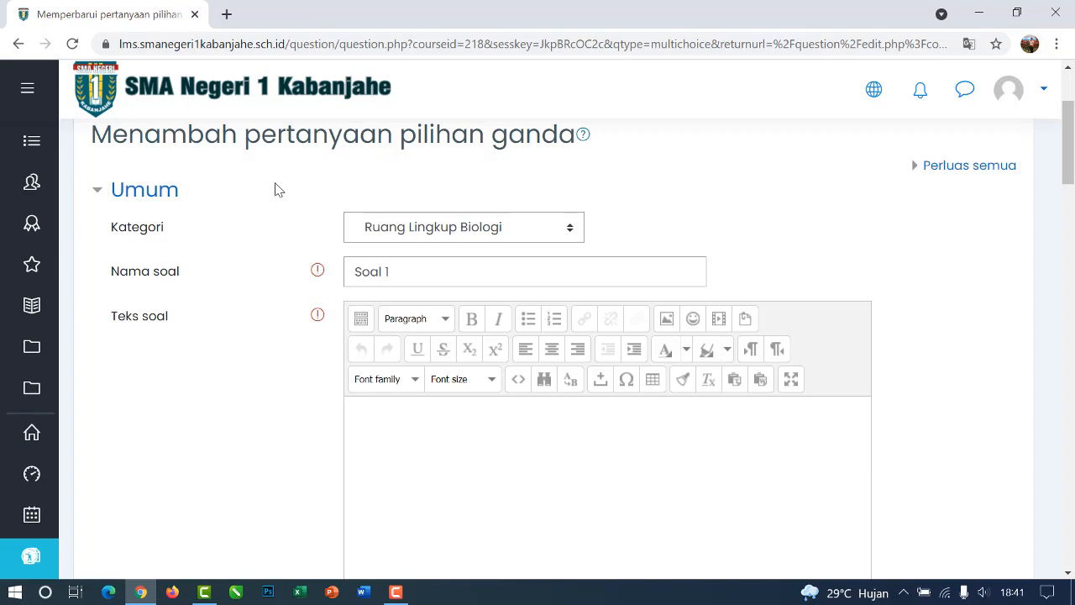
{"action": "type", "text": "Tingkat organisa"}
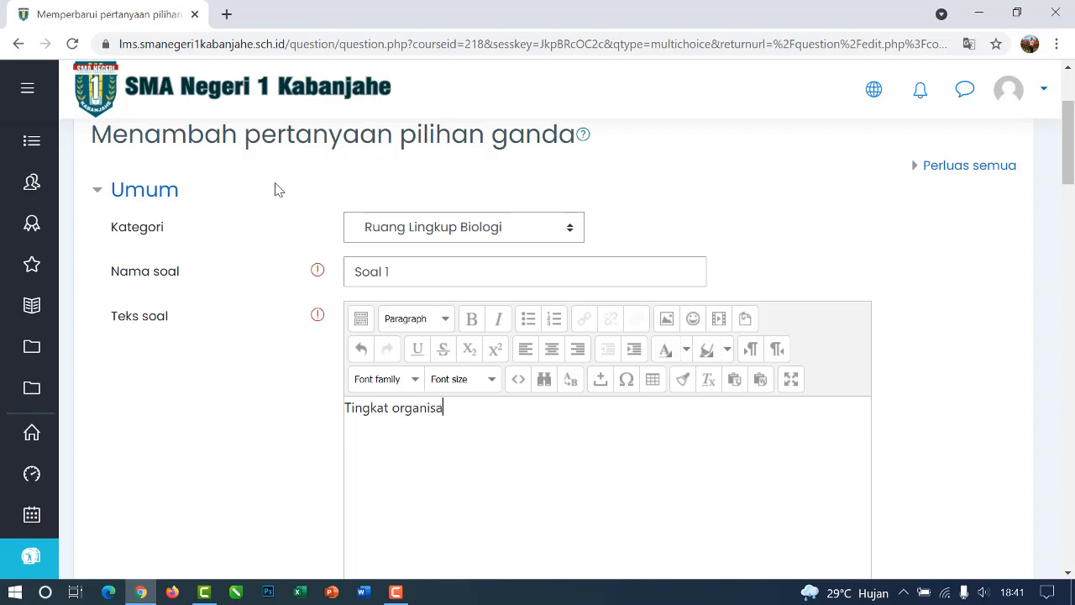
{"action": "type", "text": "i mahluk hidup yang "}
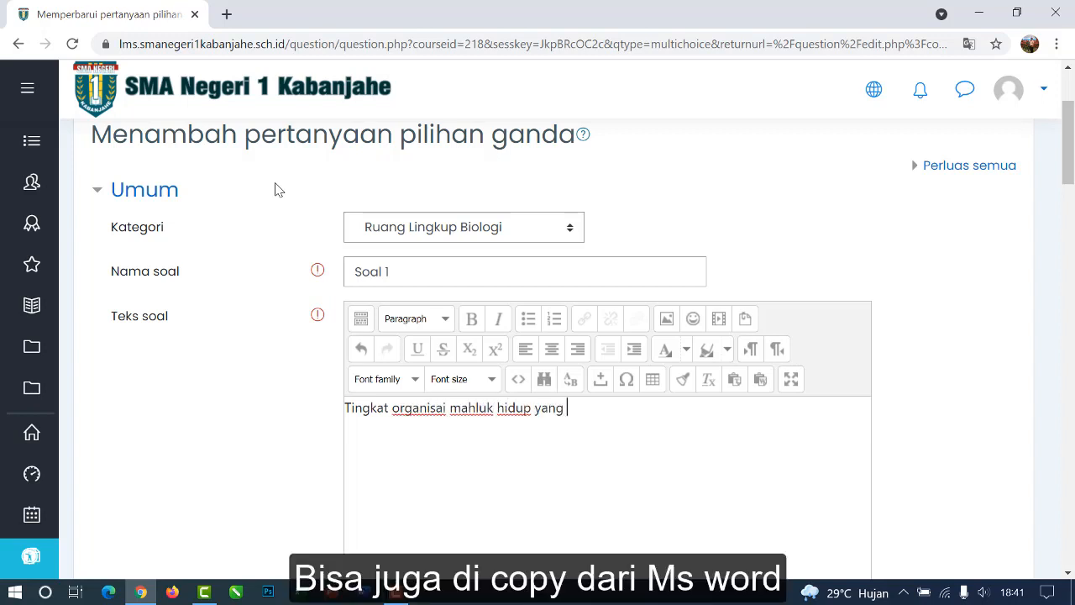
{"action": "type", "text": "mengaji tent"}
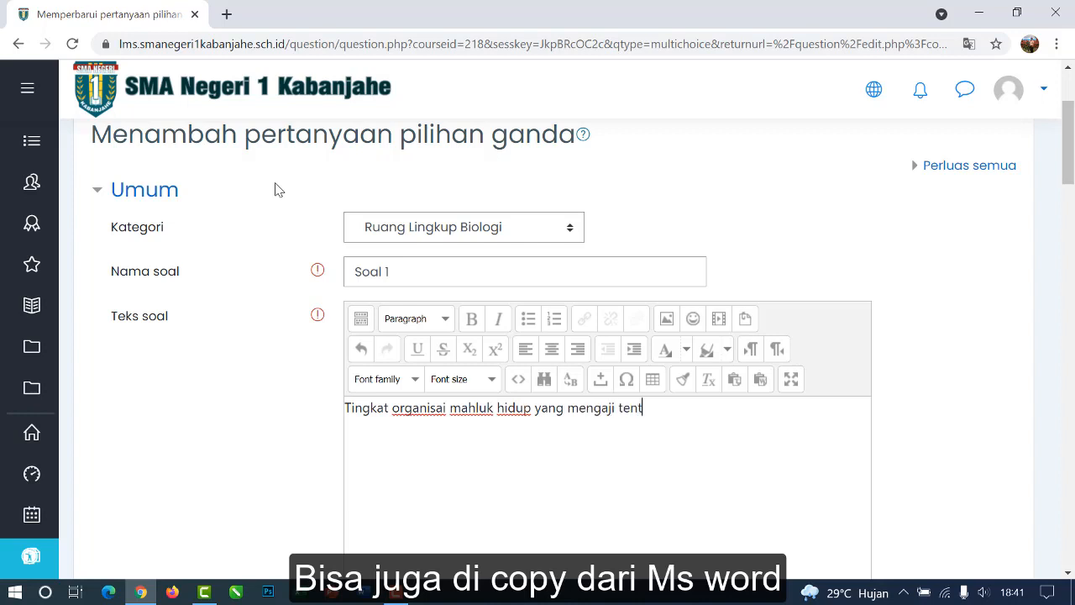
{"action": "type", "text": "ang senya"}
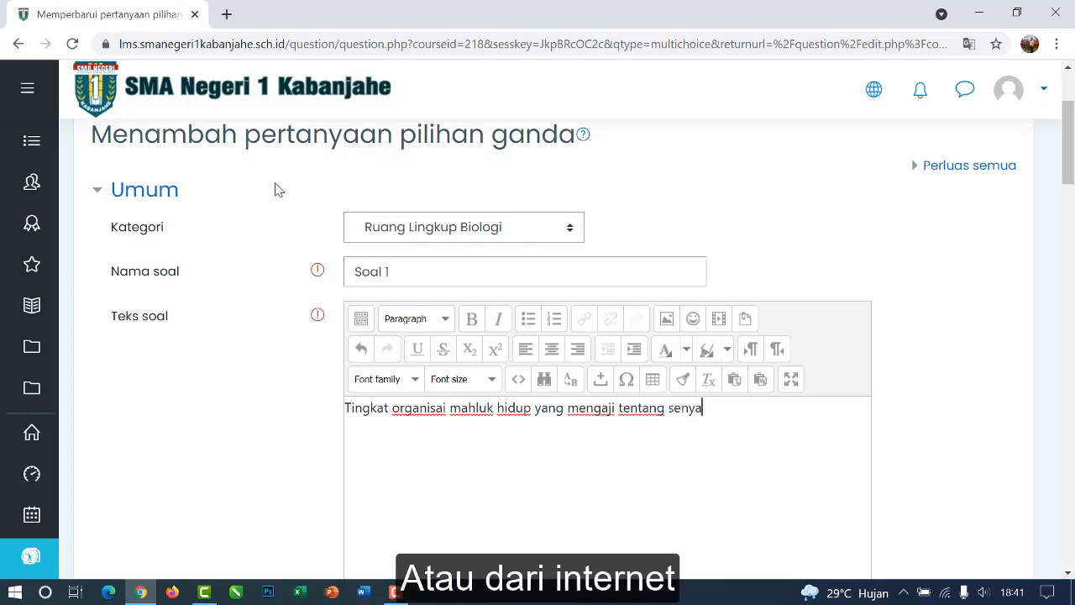
{"action": "type", "text": "wa-senyawa"}
{"action": "type", "text": " murni seb"}
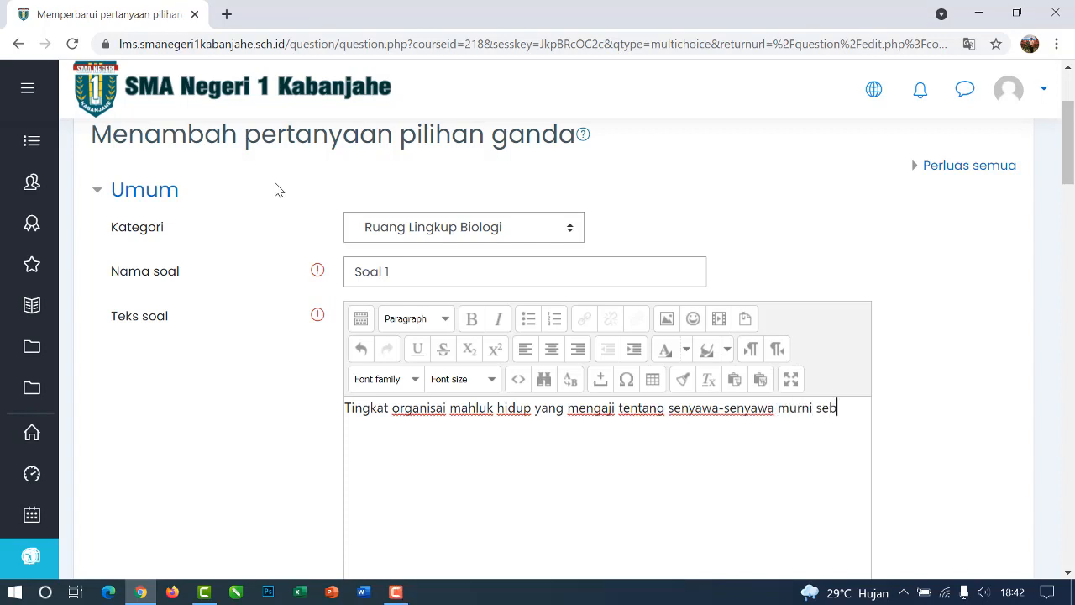
{"action": "type", "text": "agai bahan "}
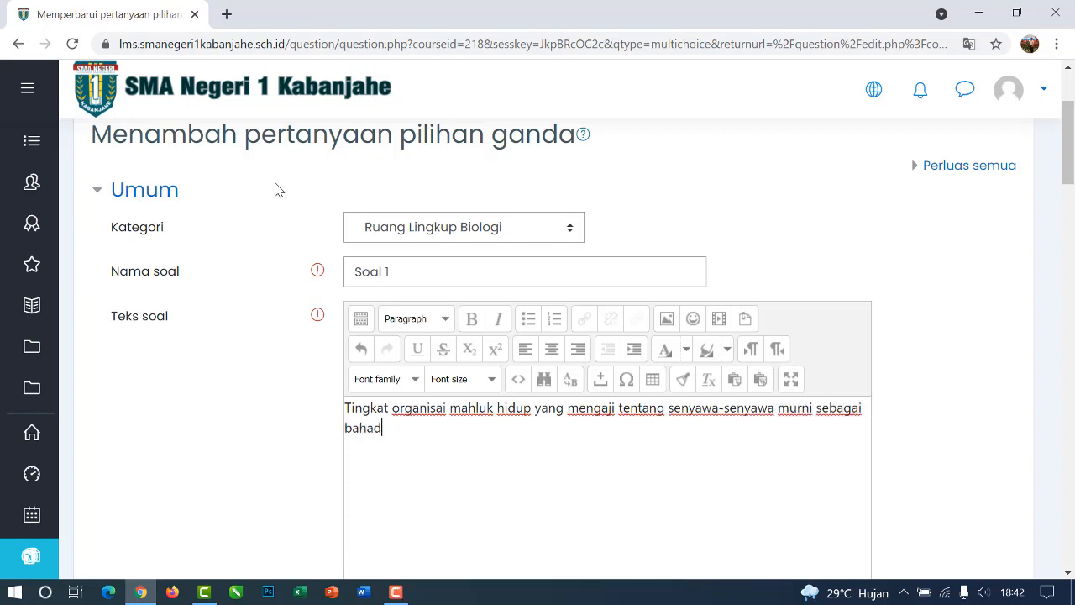
{"action": "type", "text": "das"}
{"action": "key", "text": "BackSpace"}
{"action": "type", "text": "sar kehidupa"}
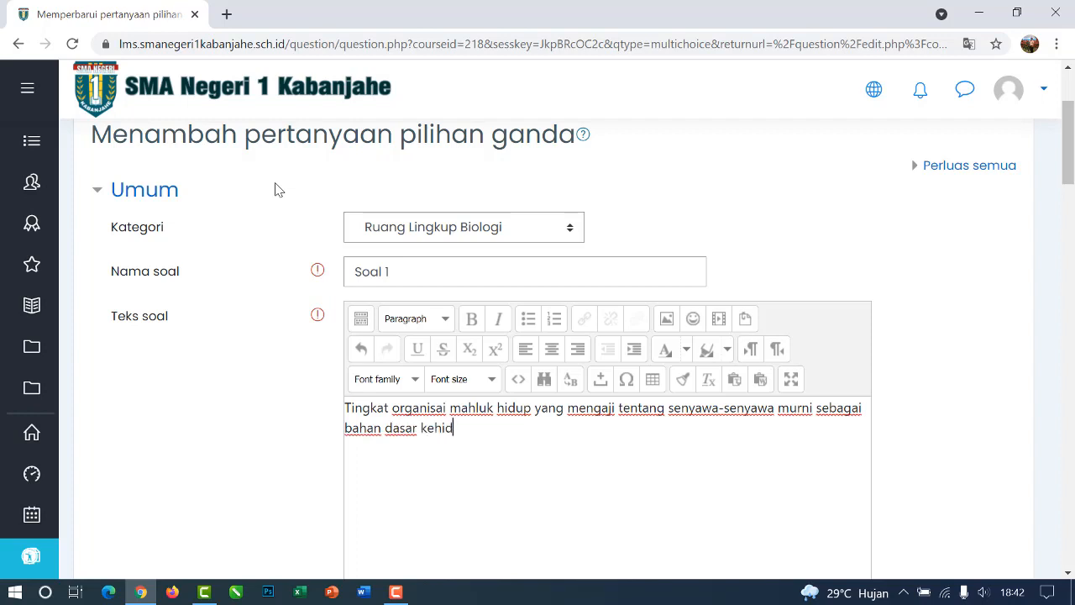
{"action": "type", "text": "n adalah ....."}
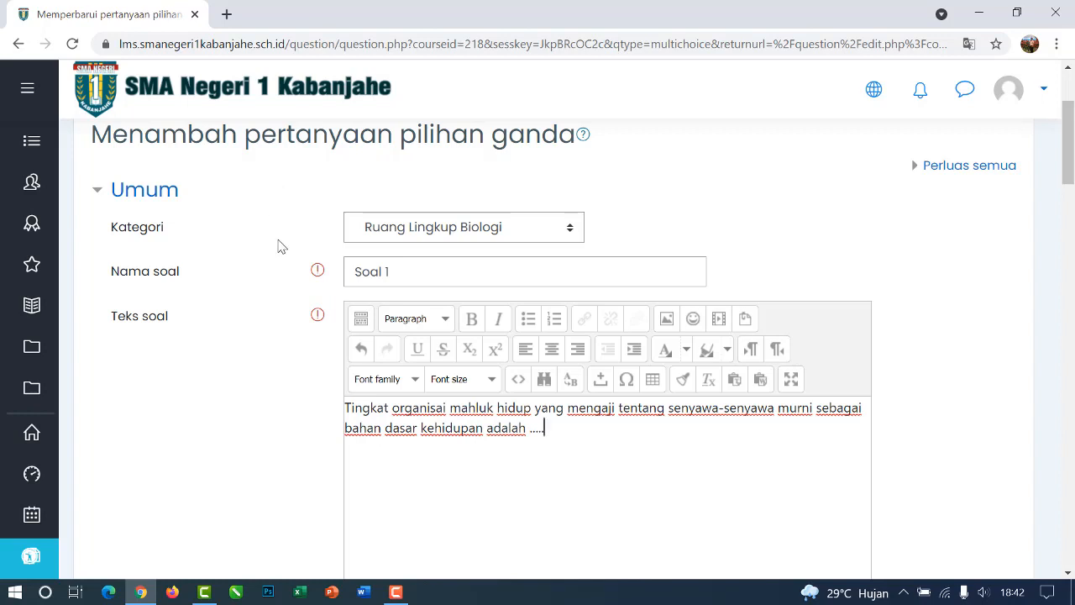
Step: Keep Poin bawaan at 1 and set "Jawaban tunggal atau ganda?" to "Cukup satu jawaban"
{"action": "scroll", "coordinate": [458, 371], "scroll_direction": "down", "scroll_amount": 1}
{"action": "scroll", "coordinate": [459, 371], "scroll_direction": "down", "scroll_amount": 3}
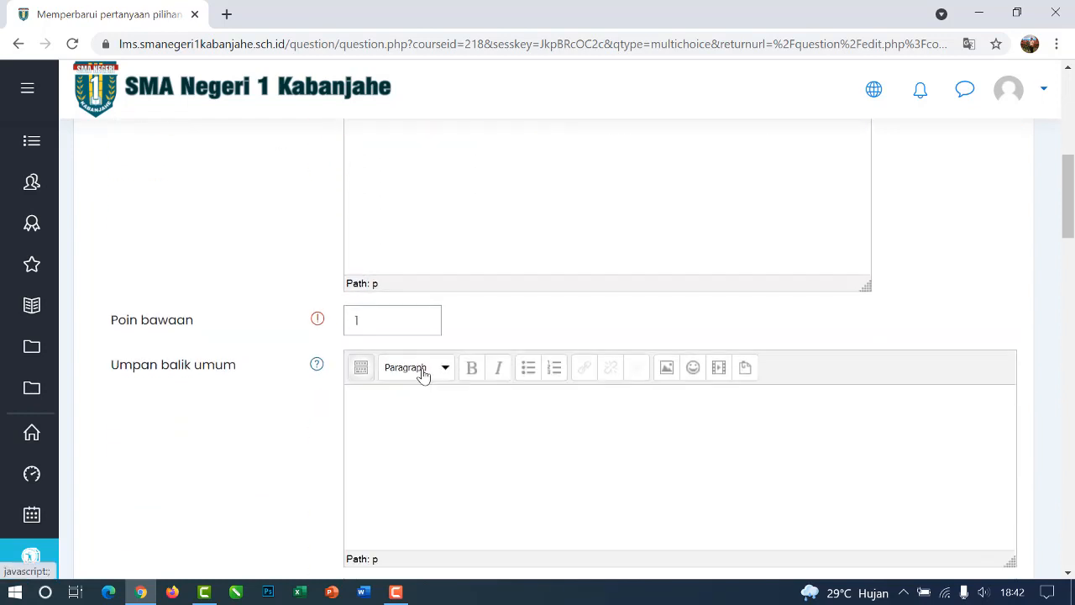
{"action": "left_click", "coordinate": [406, 316]}
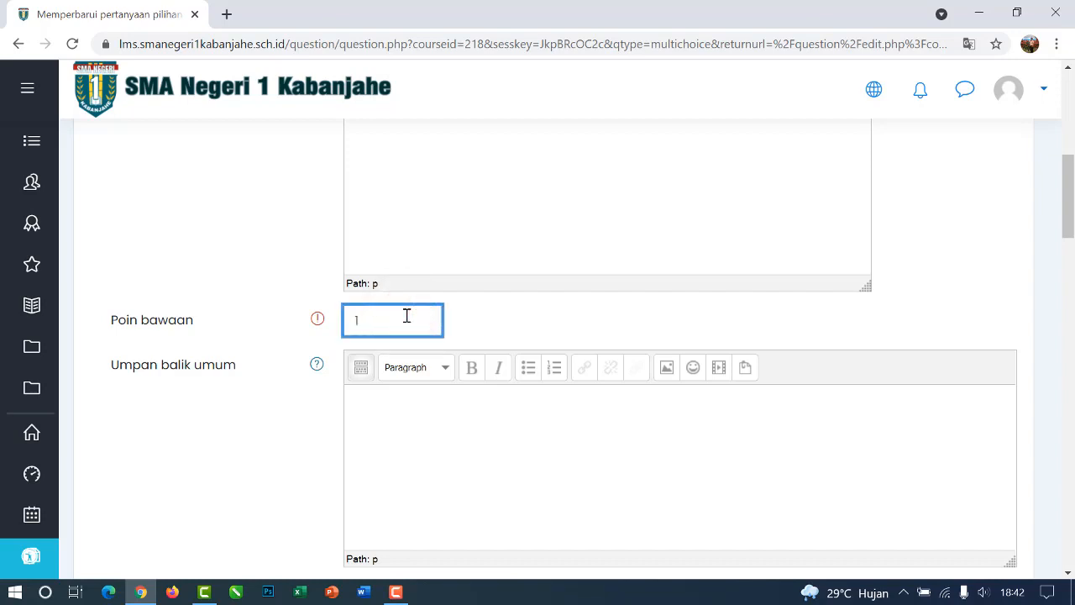
{"action": "scroll", "coordinate": [413, 324], "scroll_direction": "down", "scroll_amount": 1}
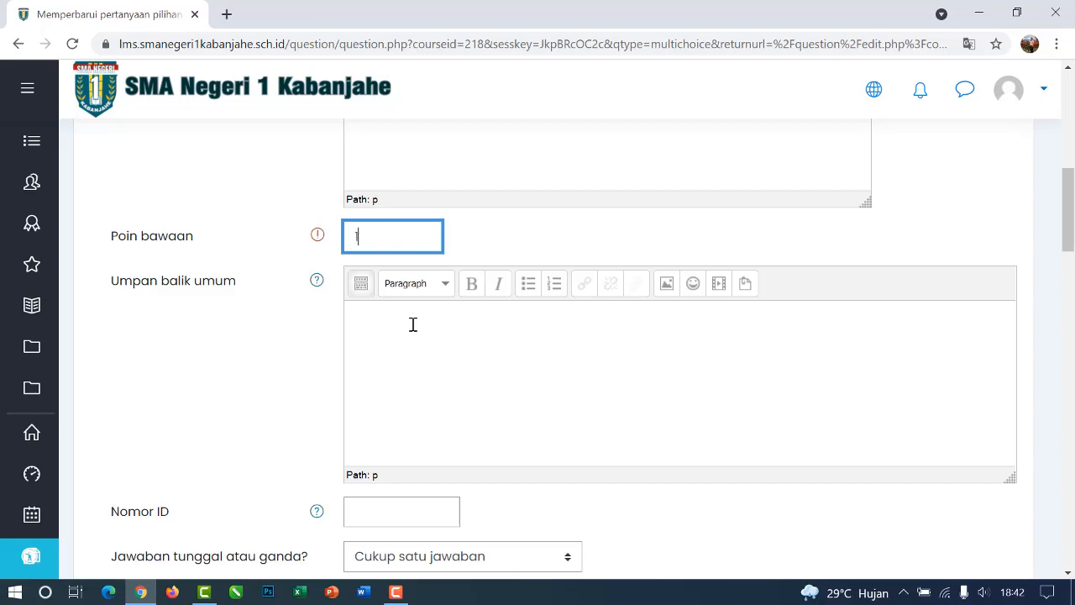
{"action": "scroll", "coordinate": [413, 324], "scroll_direction": "down", "scroll_amount": 1}
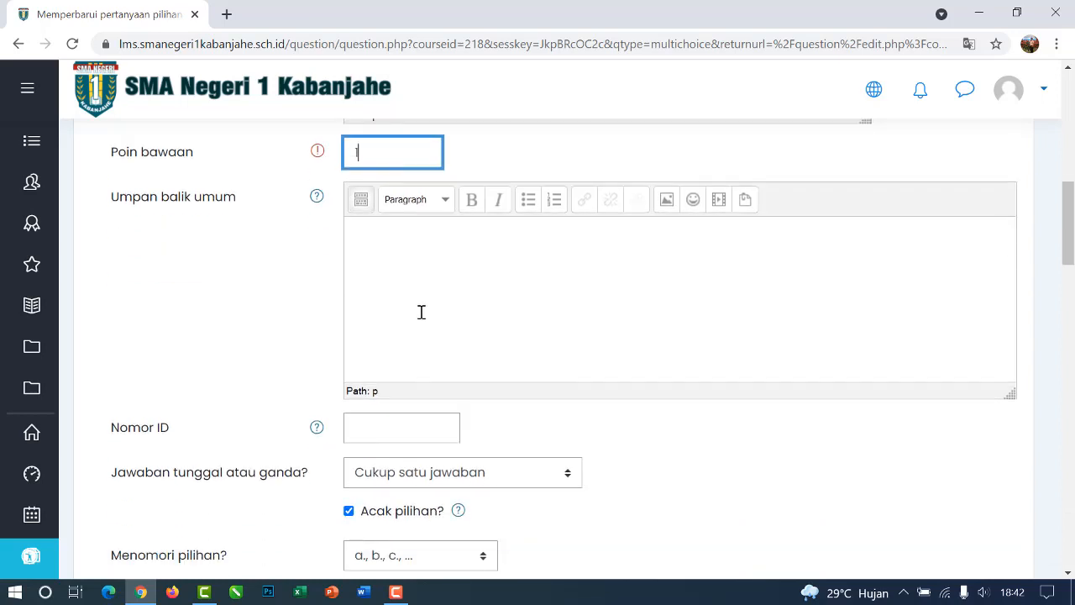
{"action": "scroll", "coordinate": [421, 310], "scroll_direction": "down", "scroll_amount": 1}
{"action": "scroll", "coordinate": [391, 337], "scroll_direction": "down", "scroll_amount": 1}
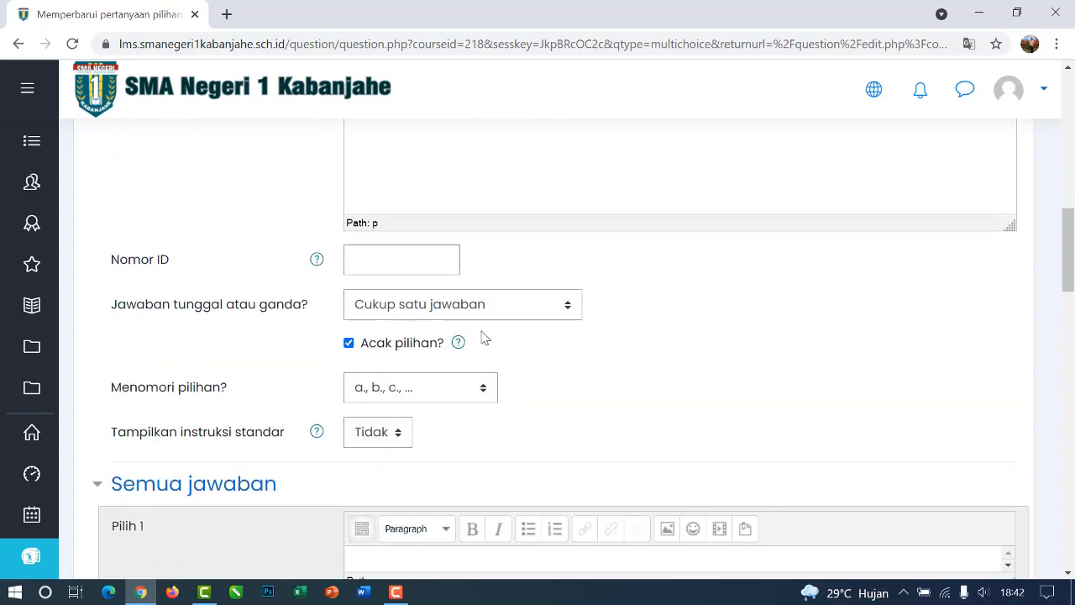
{"action": "left_click", "coordinate": [538, 307]}
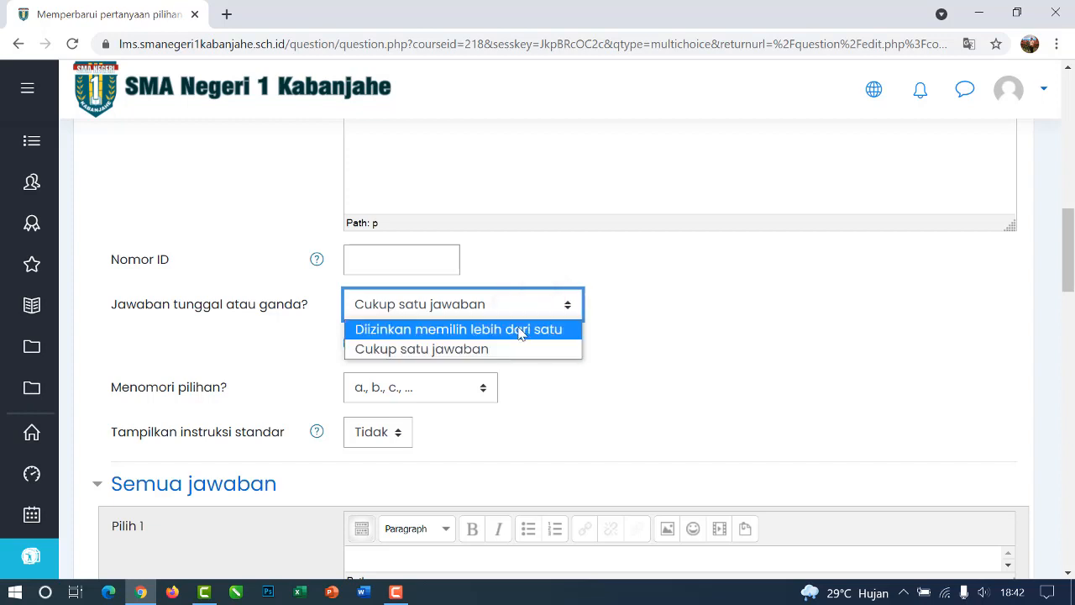
{"action": "left_click", "coordinate": [520, 333]}
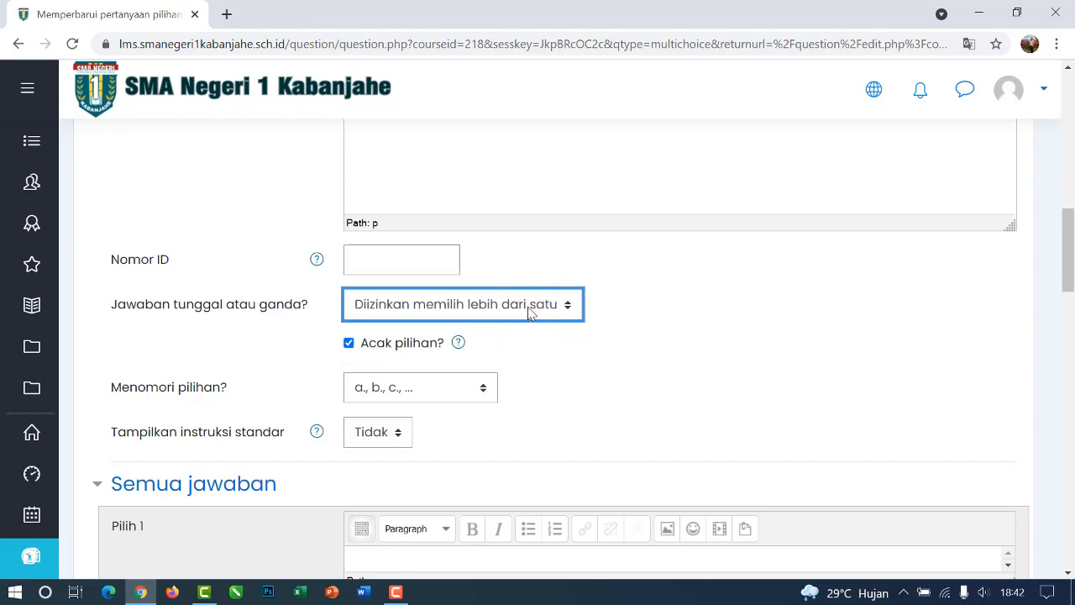
{"action": "left_click", "coordinate": [529, 311]}
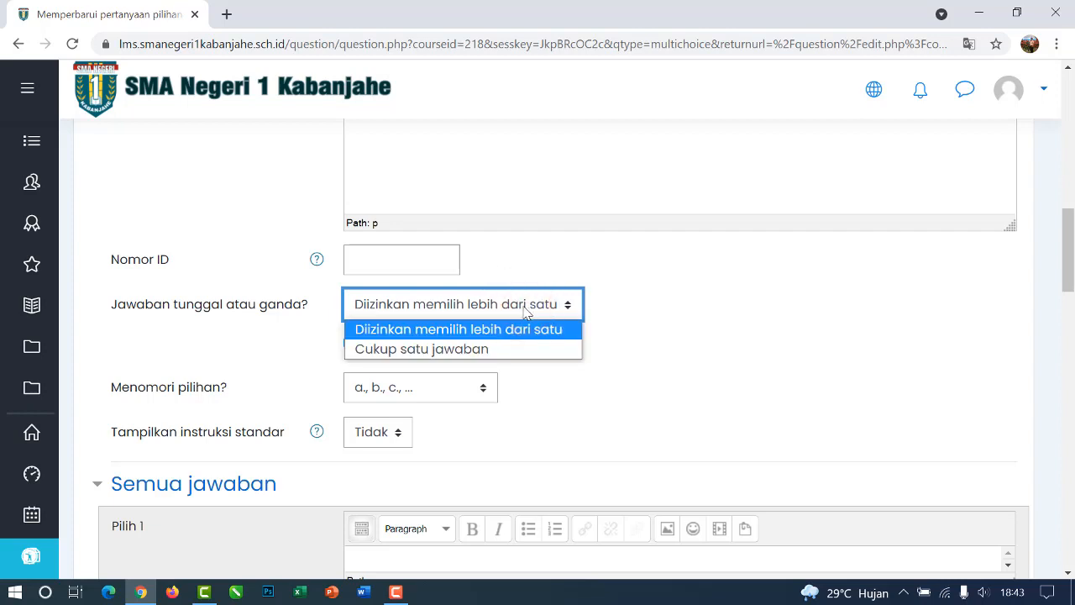
{"action": "left_click", "coordinate": [479, 349]}
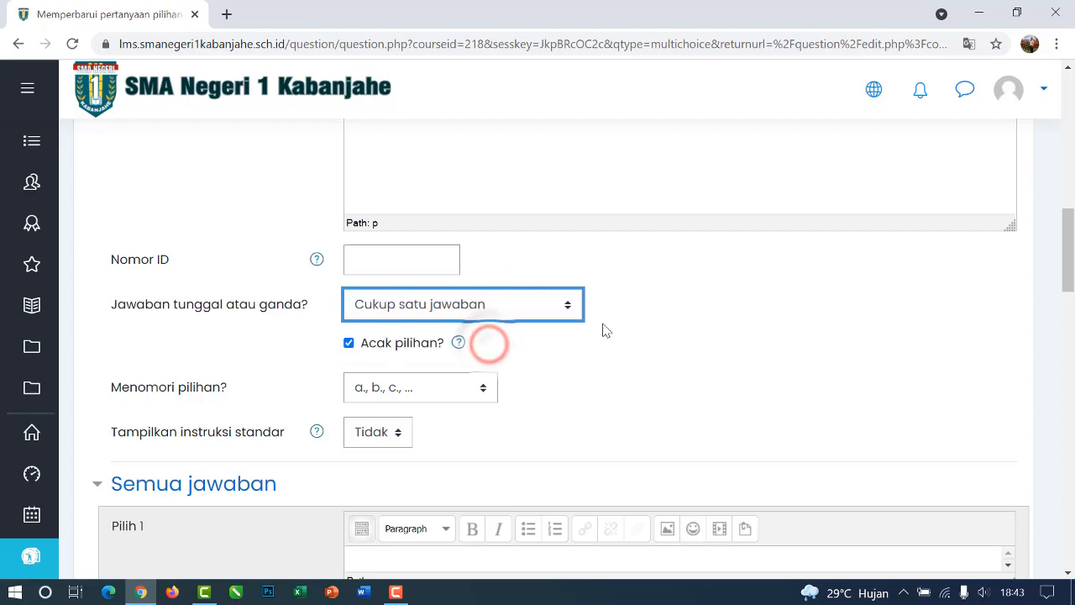
Step: Keep Acak pilihan enabled and choose "a., b., c., ..." for "Menomori pilihan?"
{"action": "scroll", "coordinate": [603, 329], "scroll_direction": "down", "scroll_amount": 1}
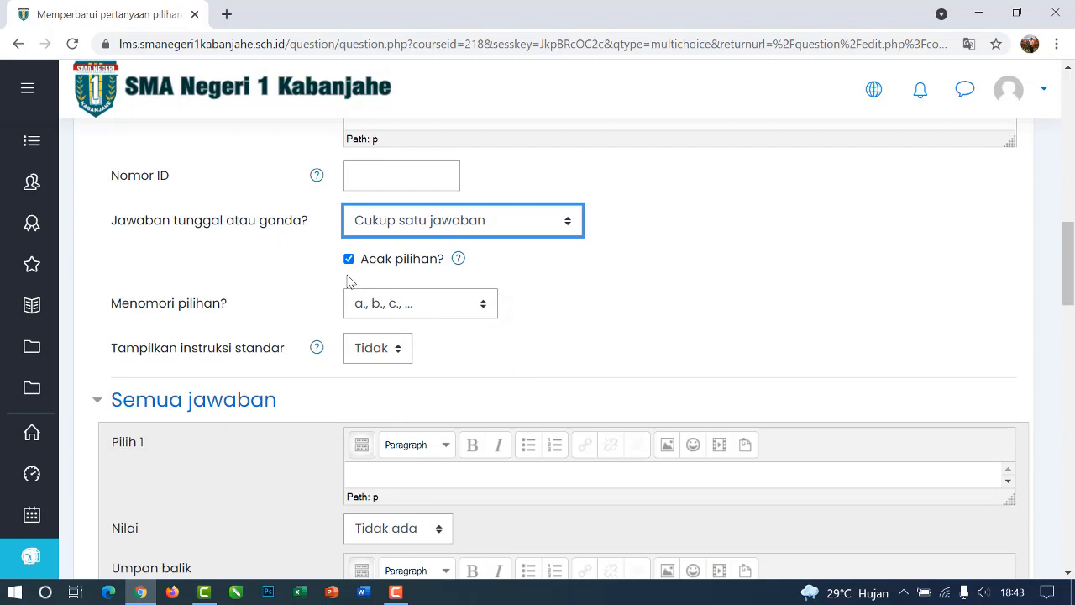
{"action": "scroll", "coordinate": [398, 291], "scroll_direction": "down", "scroll_amount": 1}
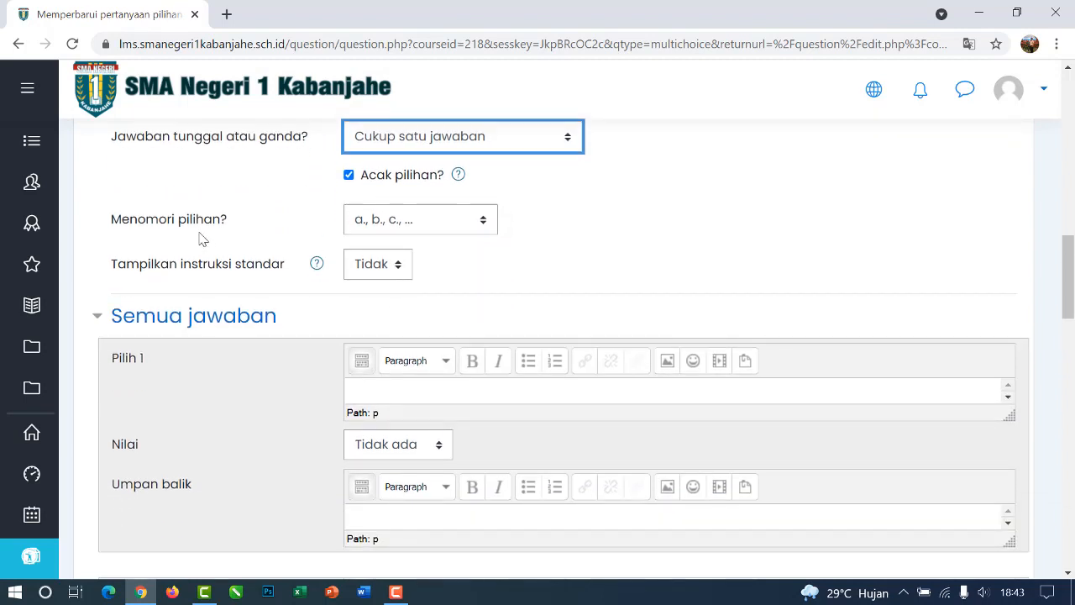
{"action": "left_click", "coordinate": [433, 220]}
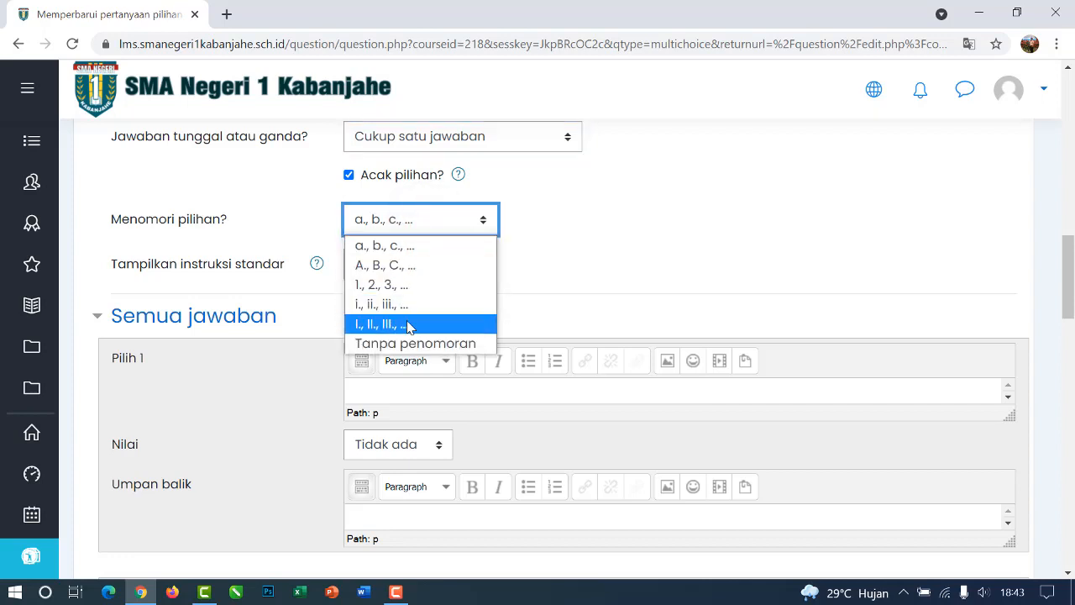
{"action": "left_click", "coordinate": [403, 248]}
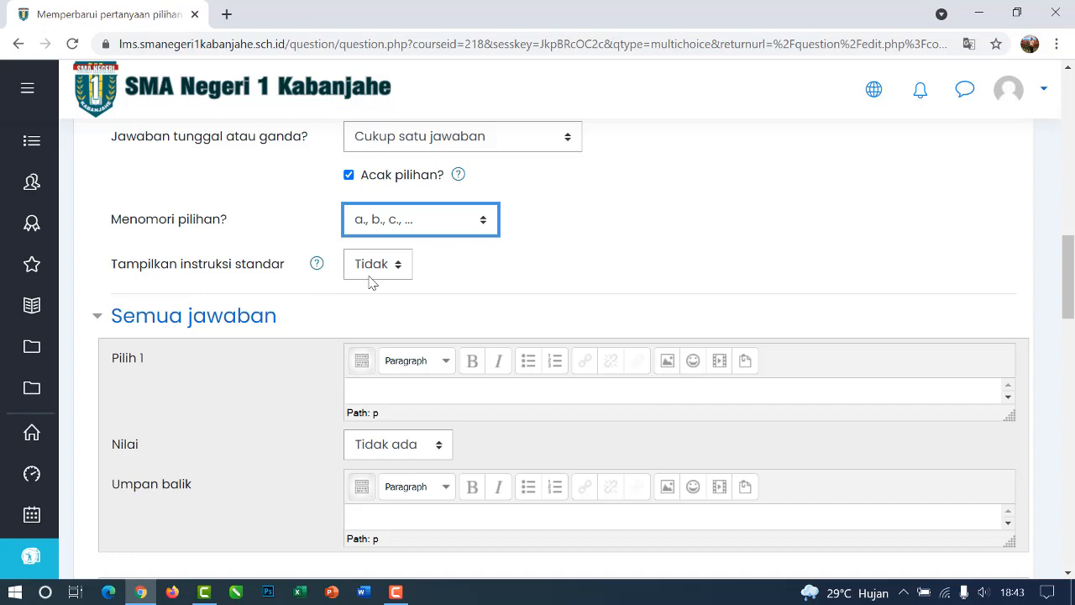
{"action": "scroll", "coordinate": [417, 298], "scroll_direction": "down", "scroll_amount": 1}
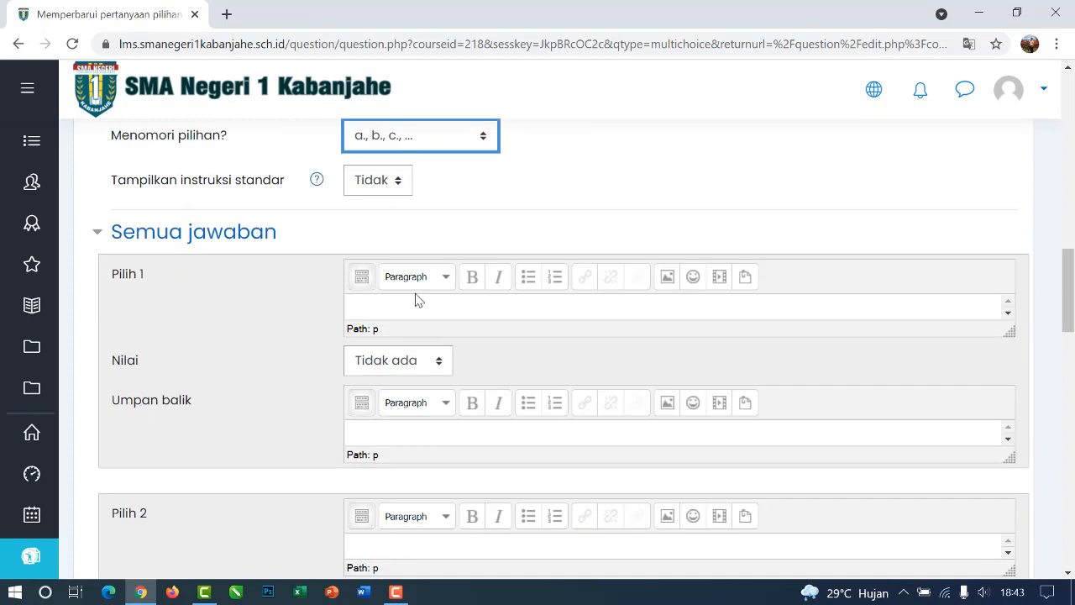
Step: Enter "molekul" as the answer text of Pilih 1 and set its Nilai to 100%
{"action": "scroll", "coordinate": [409, 300], "scroll_direction": "down", "scroll_amount": 1}
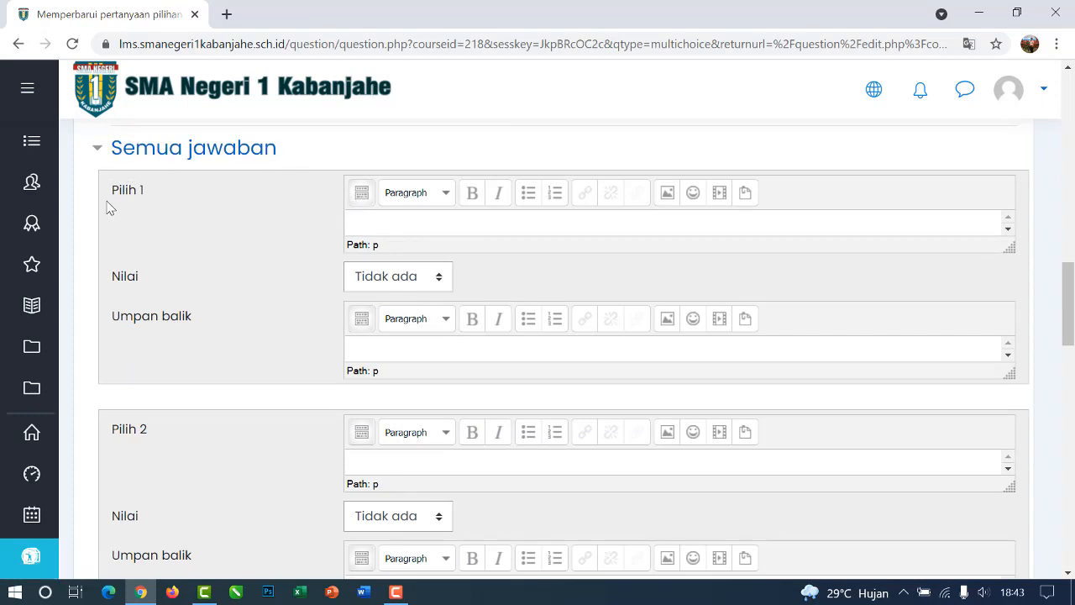
{"action": "left_click", "coordinate": [372, 220]}
{"action": "type", "text": "molekul"}
{"action": "left_click", "coordinate": [398, 283]}
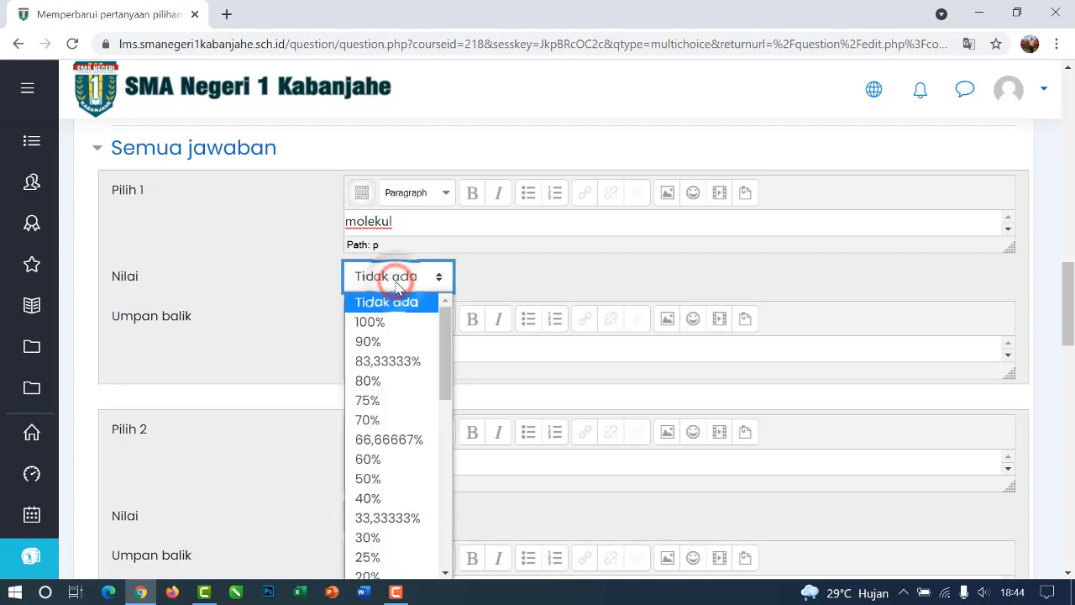
{"action": "left_click", "coordinate": [379, 321]}
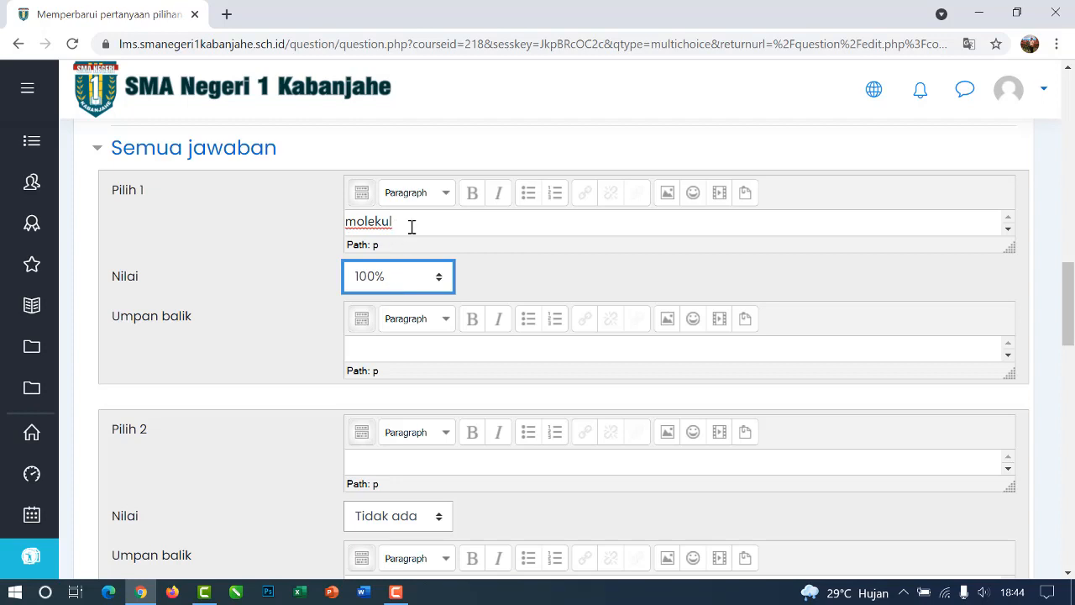
Step: Enter "sel" as the answer text of Pilih 2, leaving its Nilai at "Tidak ada"
{"action": "scroll", "coordinate": [482, 265], "scroll_direction": "down", "scroll_amount": 1}
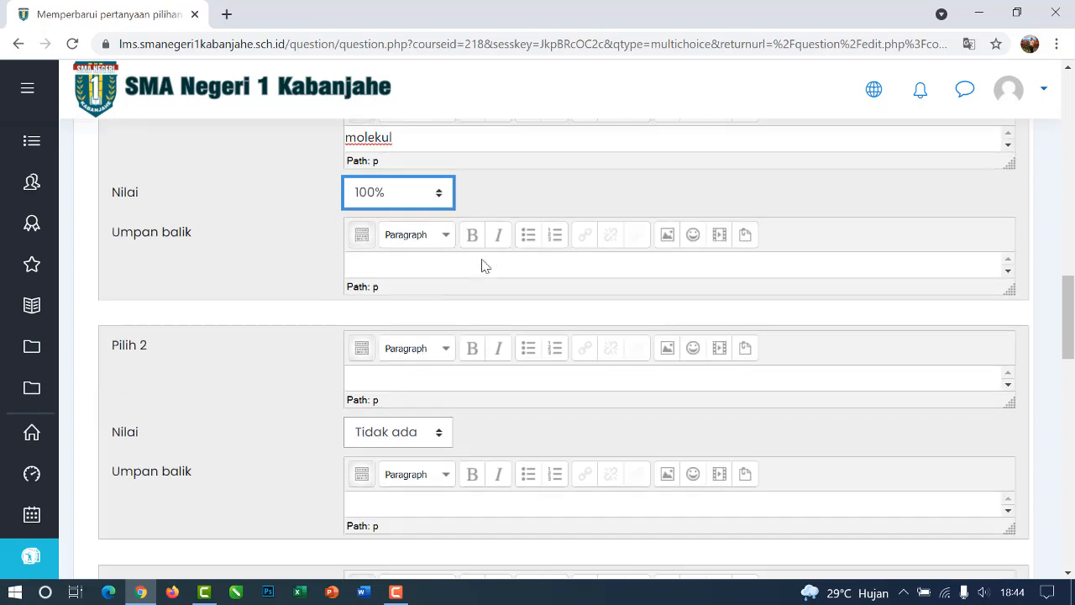
{"action": "left_click", "coordinate": [392, 370]}
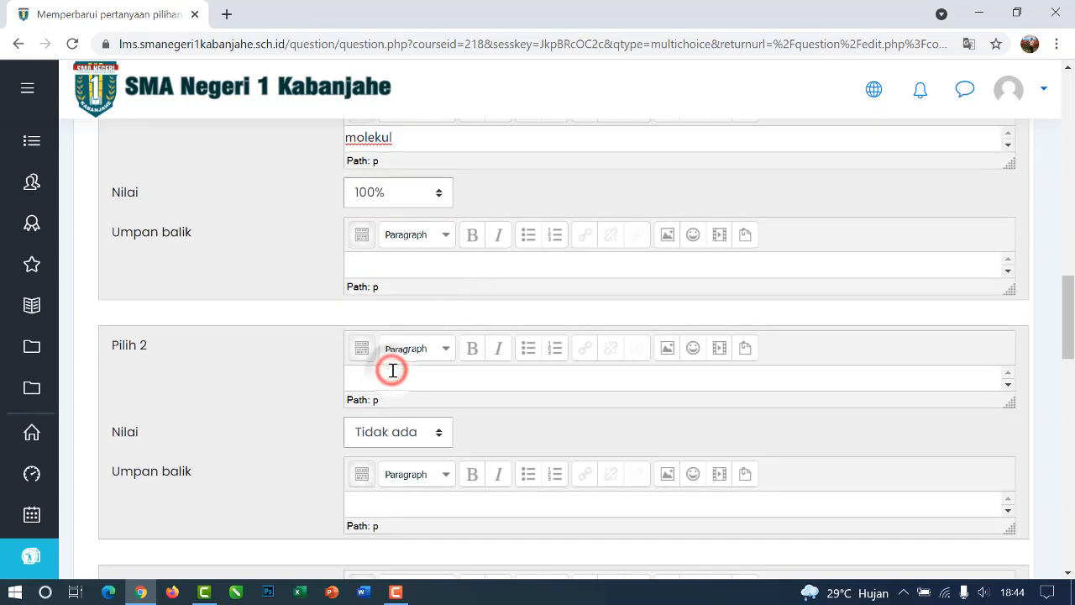
{"action": "type", "text": "sel"}
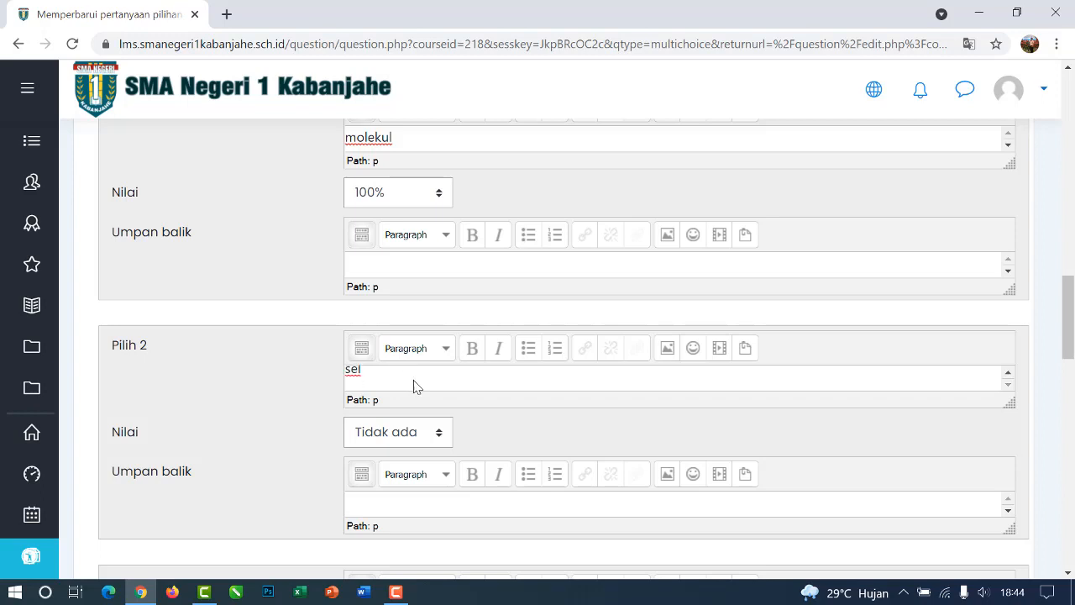
{"action": "scroll", "coordinate": [568, 448], "scroll_direction": "up", "scroll_amount": 1}
{"action": "scroll", "coordinate": [575, 449], "scroll_direction": "down", "scroll_amount": 2}
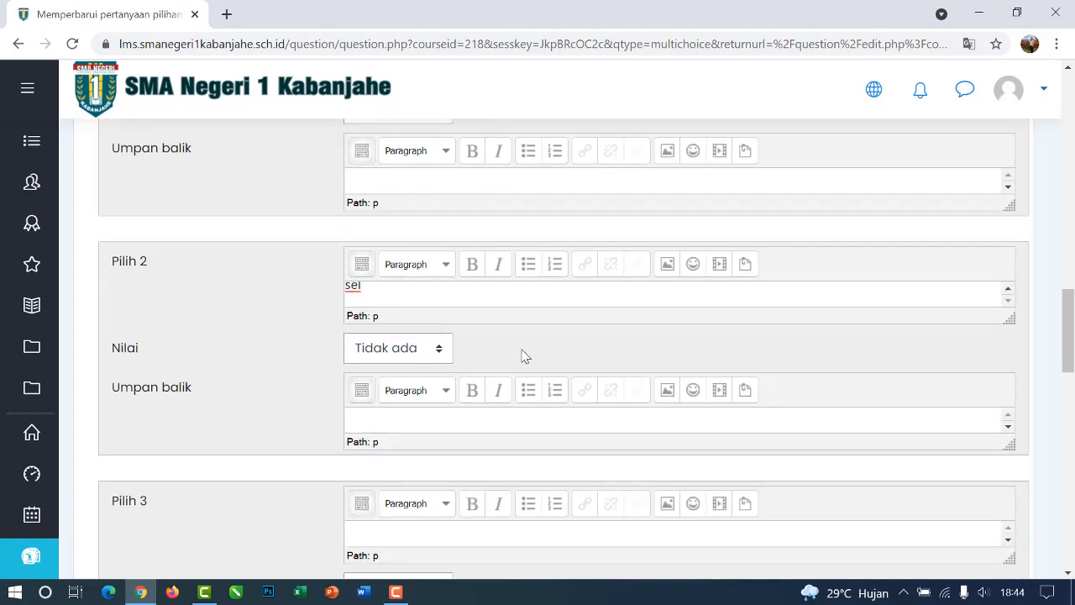
{"action": "scroll", "coordinate": [517, 357], "scroll_direction": "up", "scroll_amount": 1}
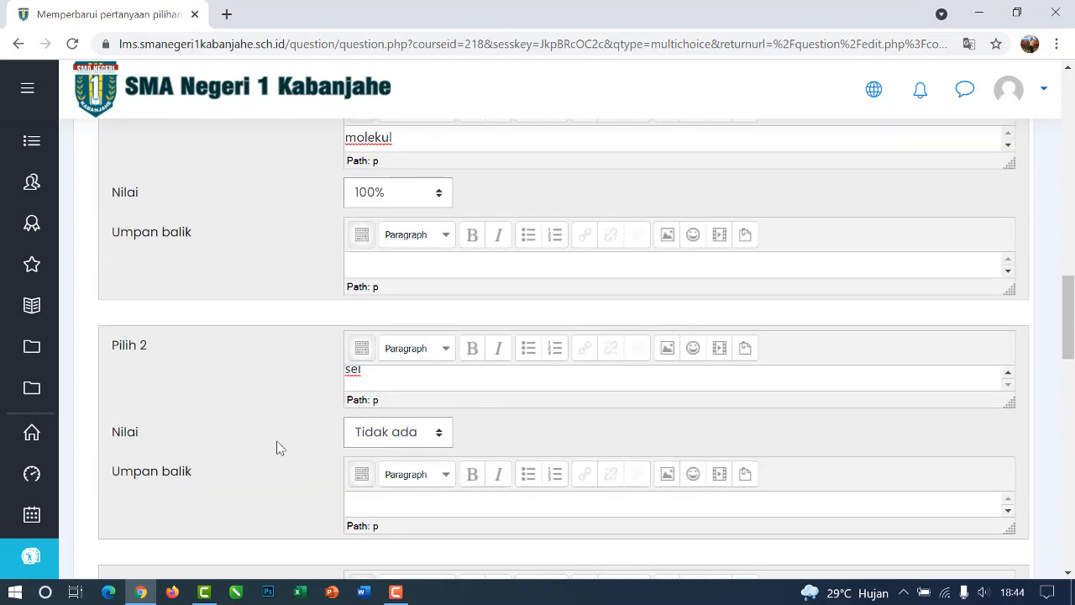
Step: Enter "jaringan" as the answer text of Pilih 3
{"action": "scroll", "coordinate": [759, 434], "scroll_direction": "down", "scroll_amount": 3}
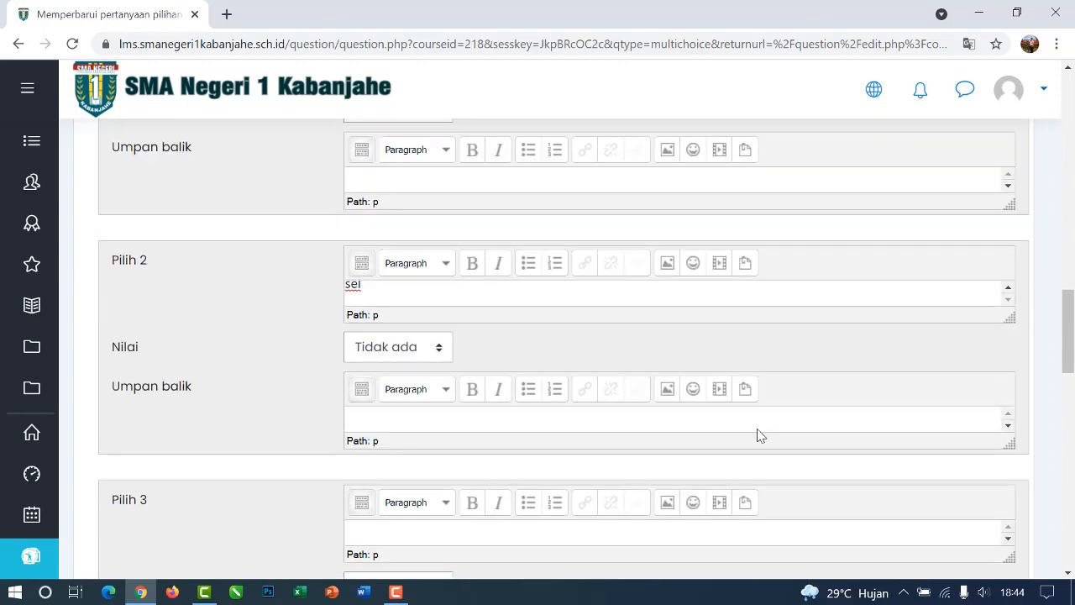
{"action": "left_click", "coordinate": [389, 262]}
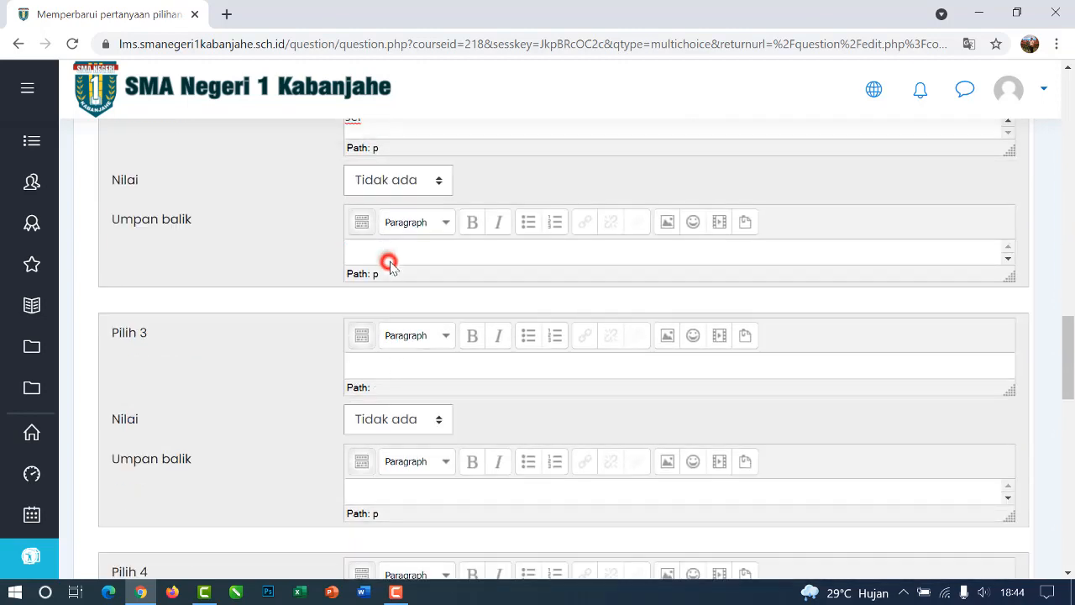
{"action": "left_click", "coordinate": [387, 366]}
{"action": "type", "text": "jaringan"}
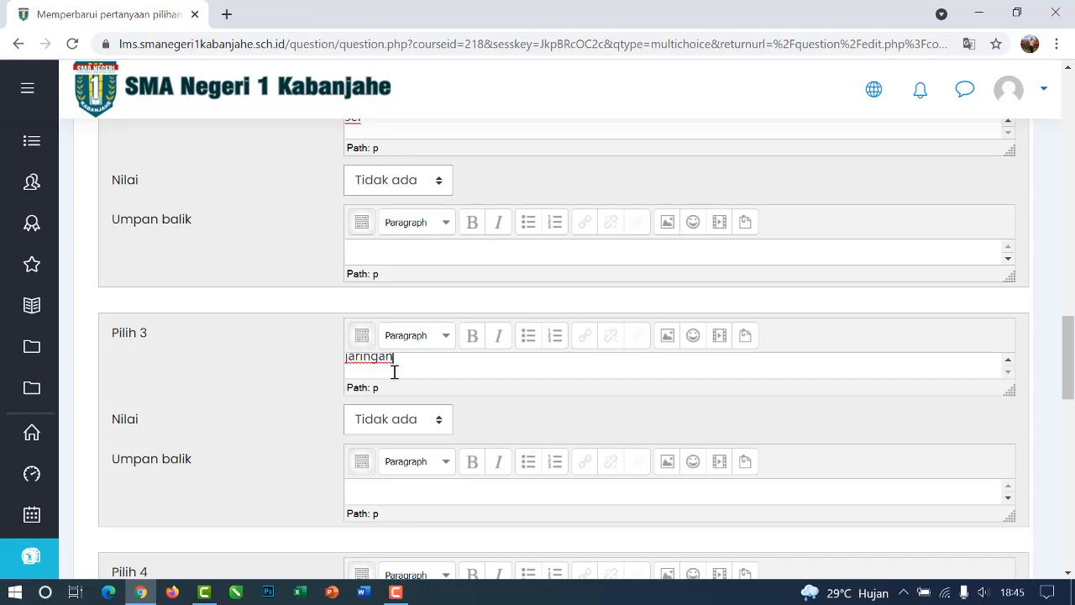
Step: Enter "organ" as the answer text of Pilih 4
{"action": "scroll", "coordinate": [495, 403], "scroll_direction": "down", "scroll_amount": 2}
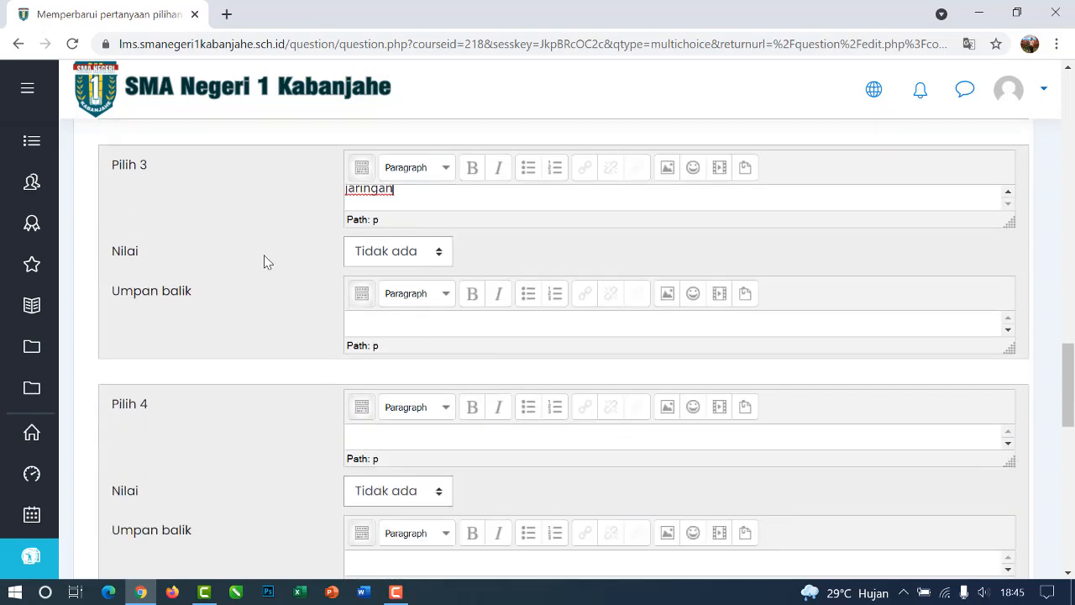
{"action": "scroll", "coordinate": [470, 262], "scroll_direction": "down", "scroll_amount": 1}
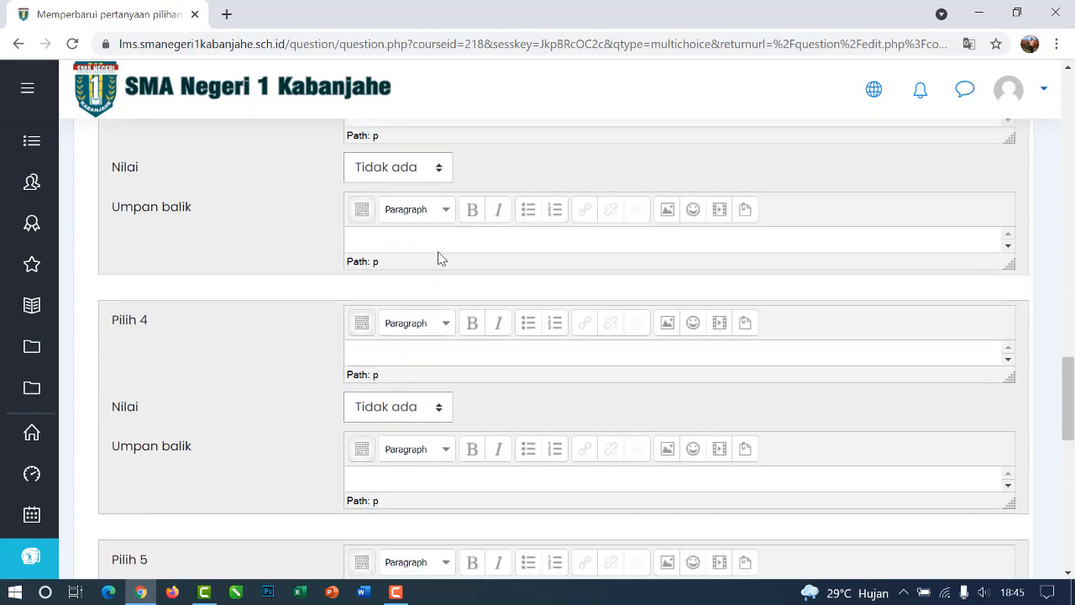
{"action": "scroll", "coordinate": [361, 382], "scroll_direction": "down", "scroll_amount": 1}
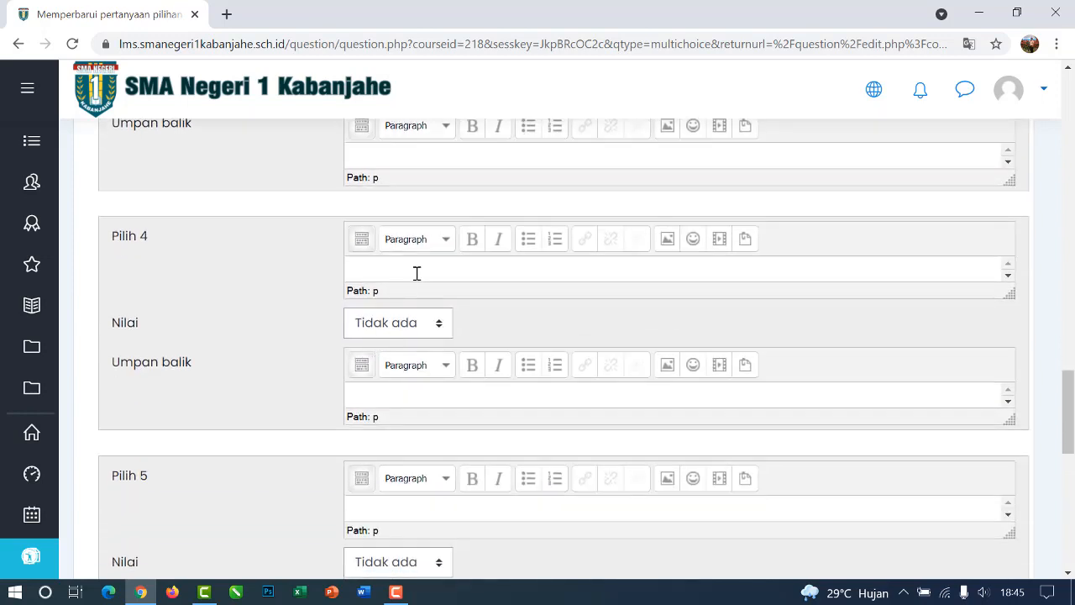
{"action": "left_click", "coordinate": [416, 273]}
{"action": "type", "text": "organ"}
Step: Enter "sistem organ" as the answer text of Pilih 5
{"action": "scroll", "coordinate": [398, 326], "scroll_direction": "down", "scroll_amount": 1}
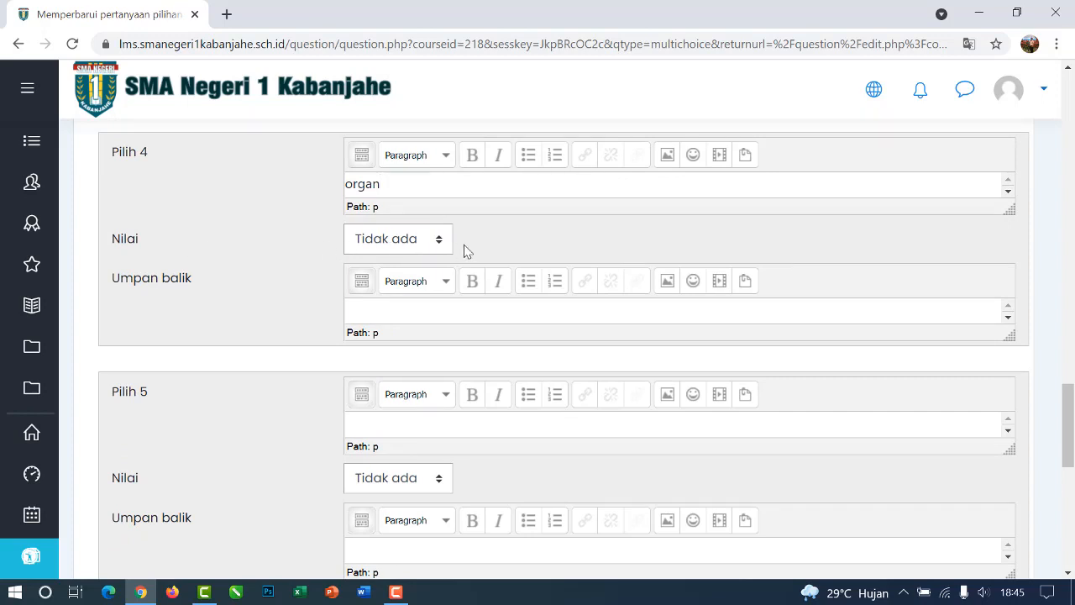
{"action": "scroll", "coordinate": [463, 251], "scroll_direction": "down", "scroll_amount": 1}
{"action": "left_click", "coordinate": [396, 342]}
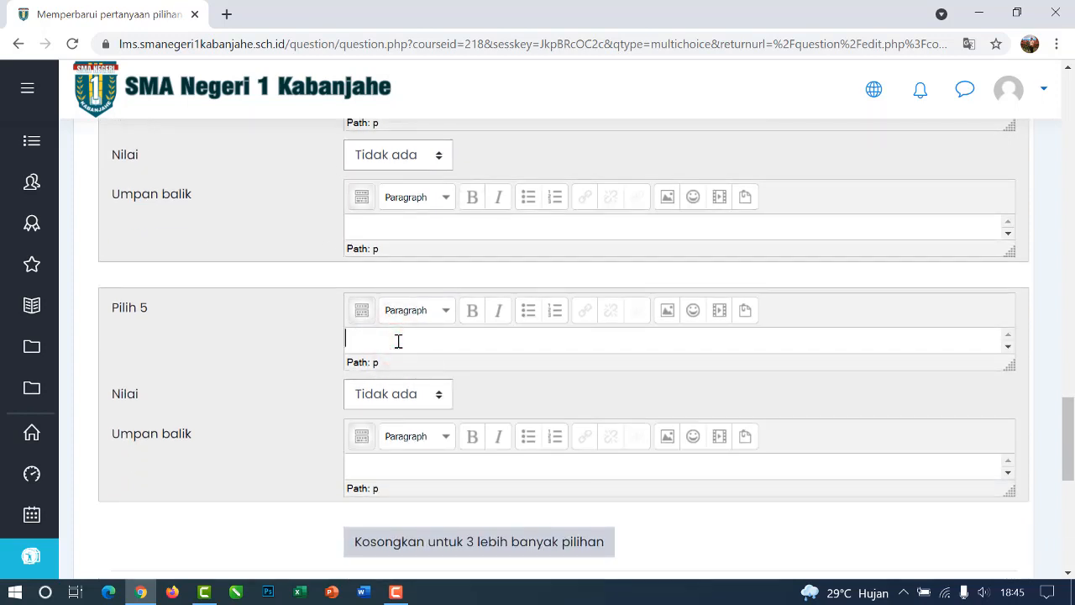
{"action": "type", "text": "sistem organ"}
Step: Examine the optional "Kumpulan umpan balik" and "Banyak pencobaan" sections below the answers and collapse them again
{"action": "scroll", "coordinate": [340, 405], "scroll_direction": "down", "scroll_amount": 1}
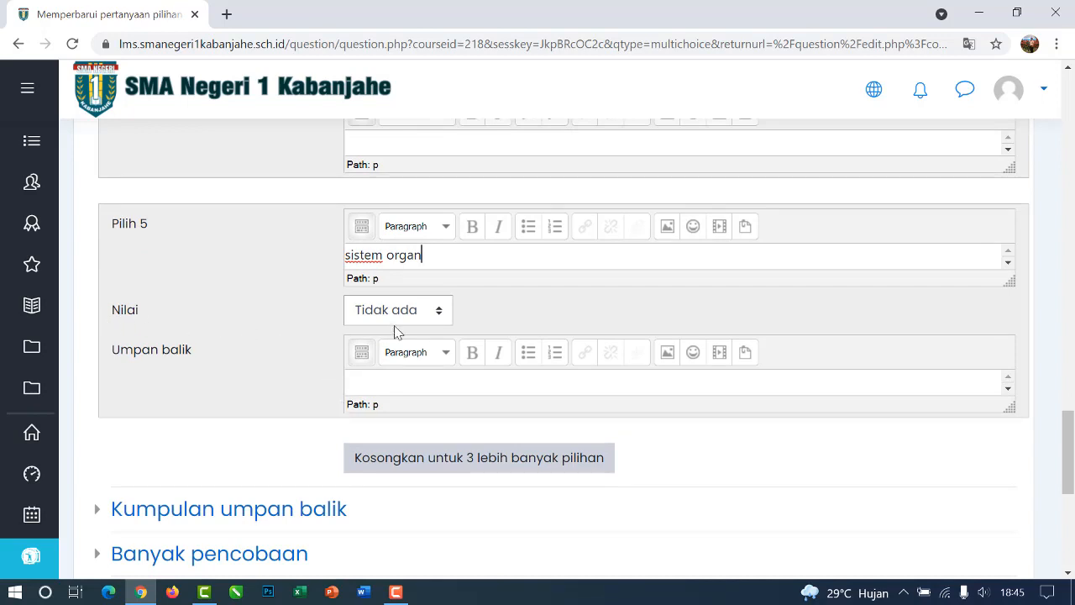
{"action": "scroll", "coordinate": [399, 324], "scroll_direction": "down", "scroll_amount": 2}
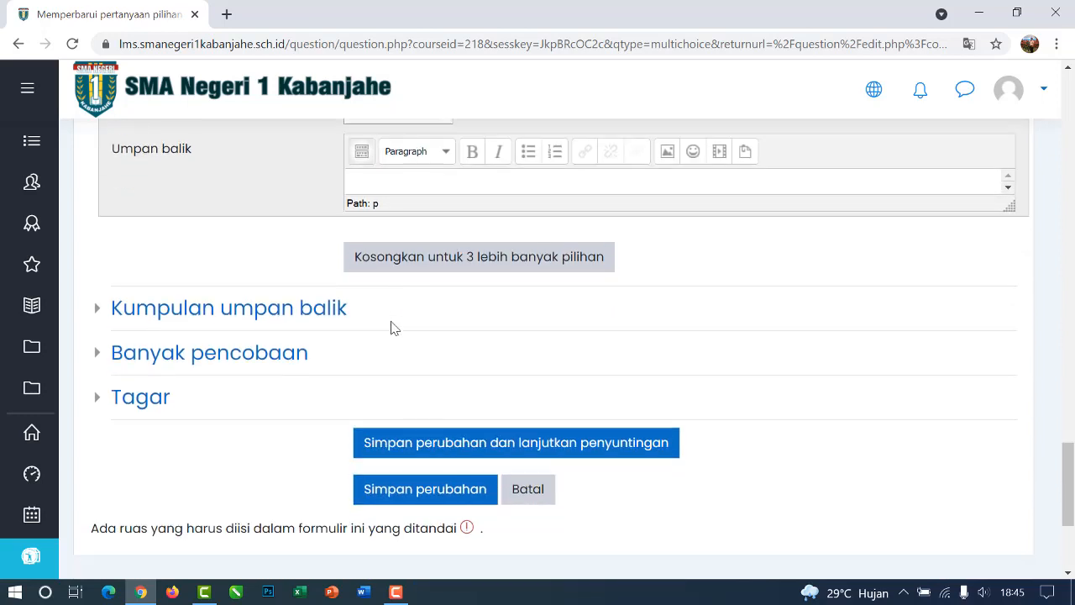
{"action": "scroll", "coordinate": [391, 327], "scroll_direction": "down", "scroll_amount": 1}
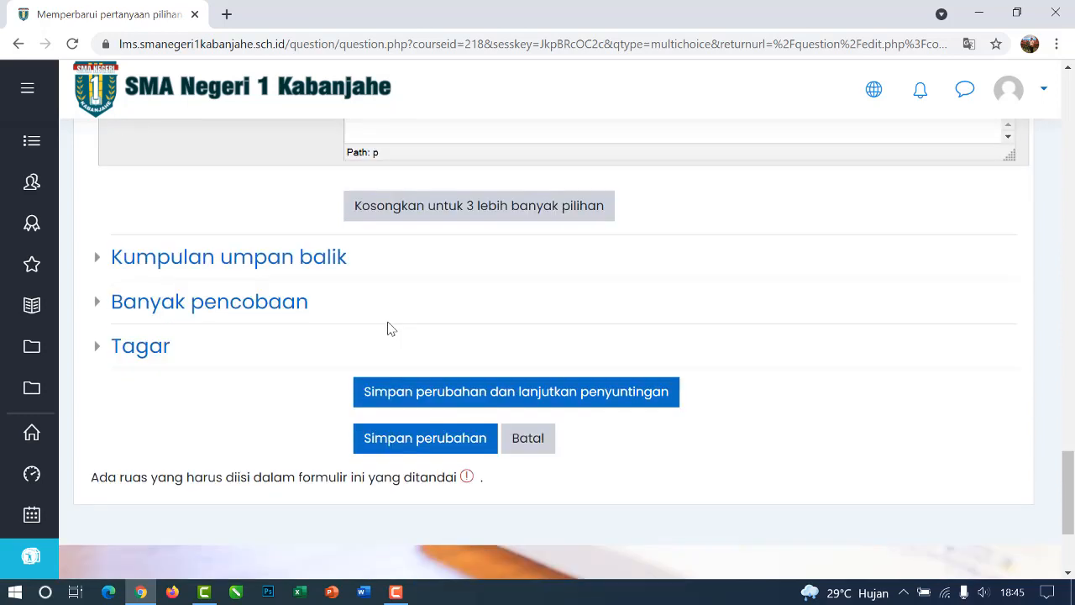
{"action": "left_click", "coordinate": [188, 257]}
{"action": "left_click", "coordinate": [189, 260]}
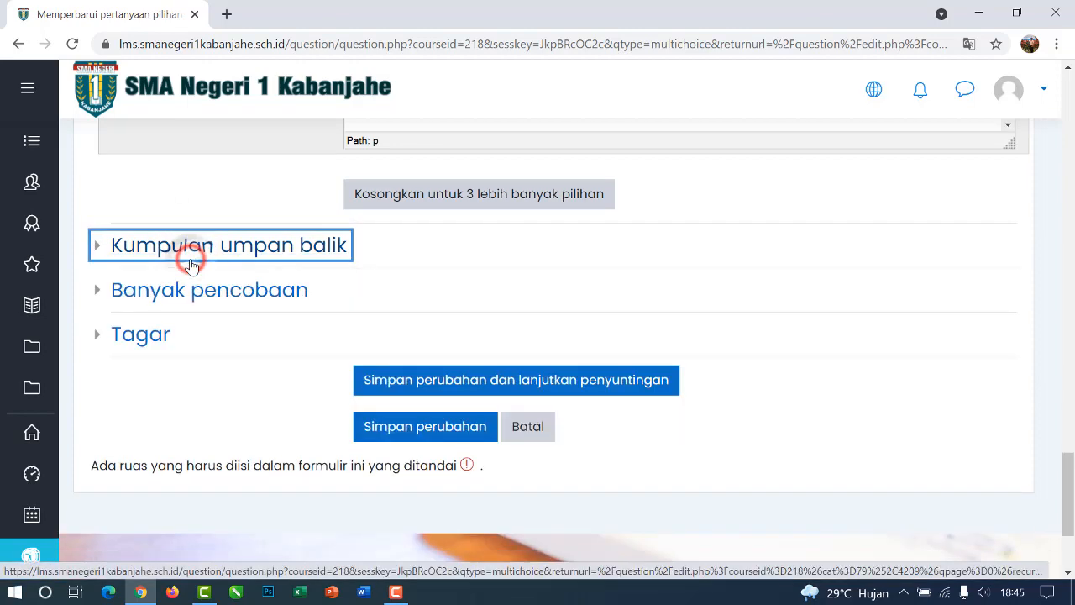
{"action": "scroll", "coordinate": [185, 252], "scroll_direction": "down", "scroll_amount": 1}
{"action": "left_click", "coordinate": [174, 222]}
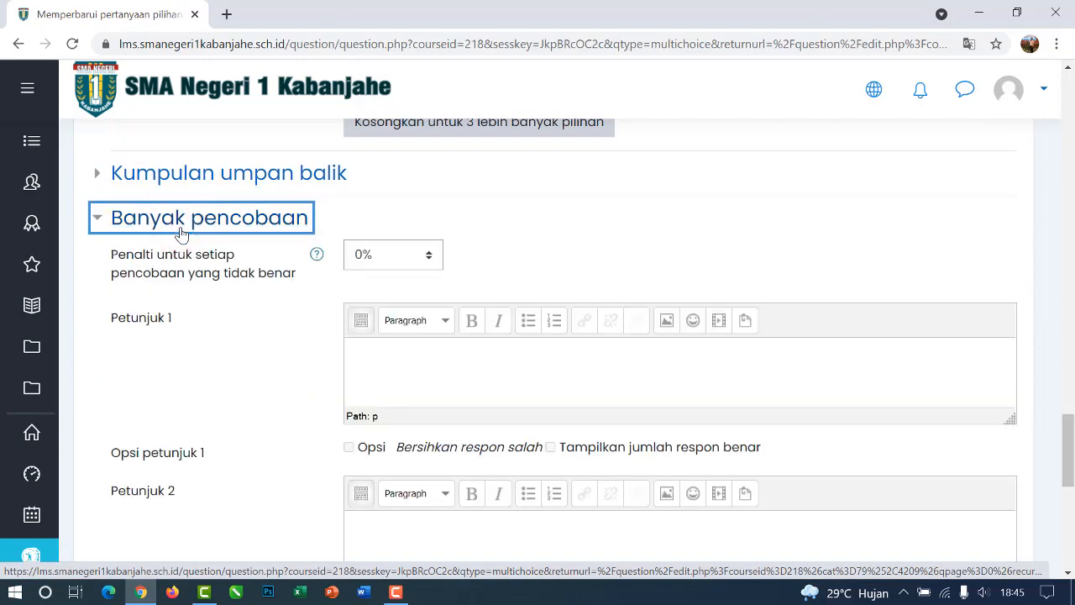
{"action": "scroll", "coordinate": [181, 234], "scroll_direction": "down", "scroll_amount": 1}
{"action": "scroll", "coordinate": [182, 234], "scroll_direction": "up", "scroll_amount": 1}
{"action": "left_click", "coordinate": [189, 219]}
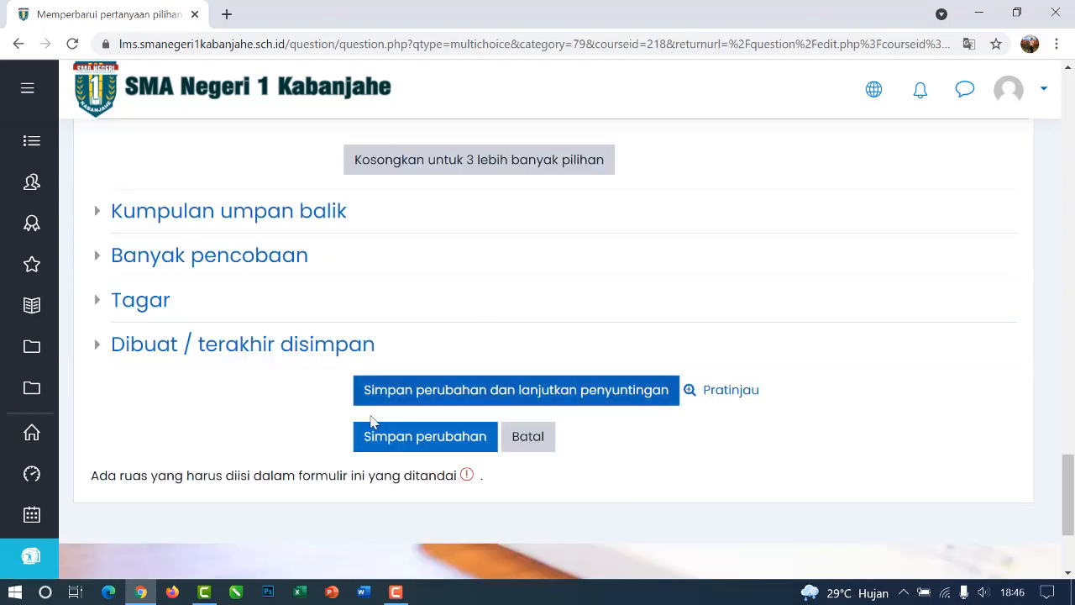
Step: Save the Soal 1 question and check its entry in the Bank soal list
{"action": "scroll", "coordinate": [317, 428], "scroll_direction": "down", "scroll_amount": 1}
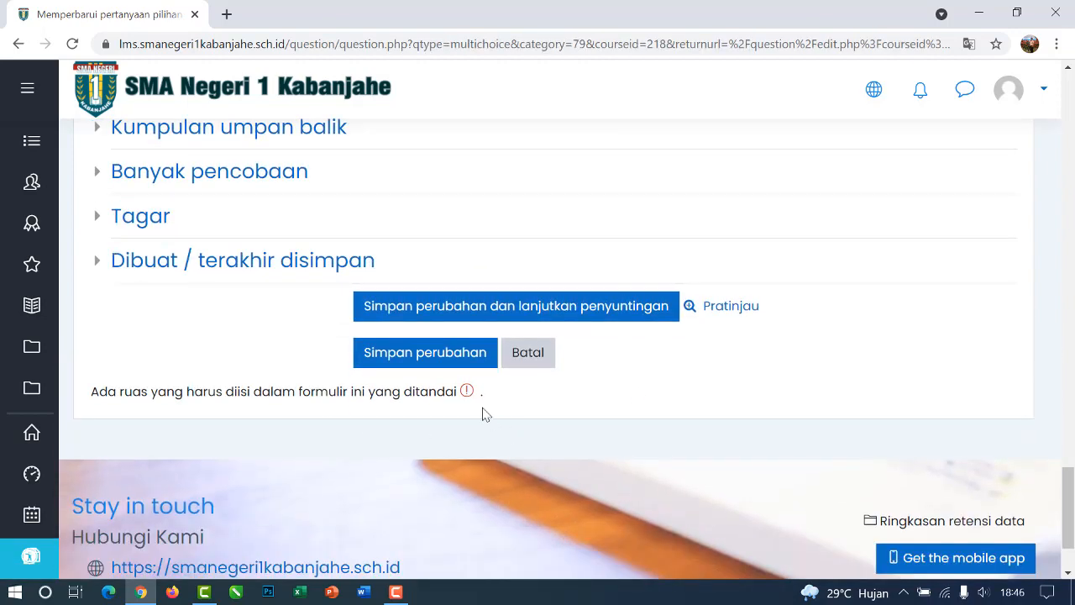
{"action": "left_click", "coordinate": [419, 362]}
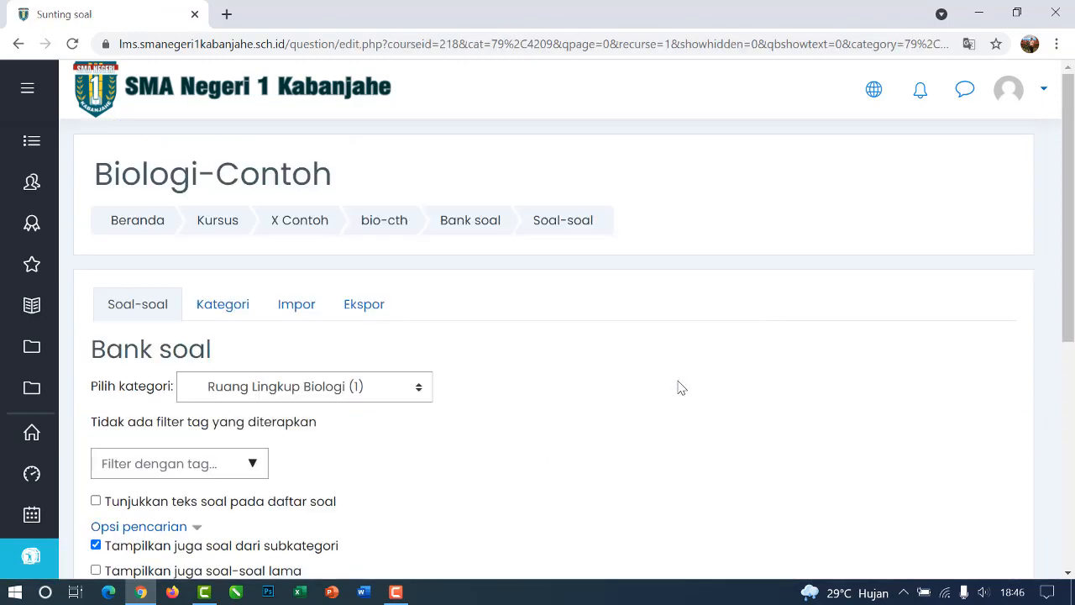
{"action": "scroll", "coordinate": [680, 387], "scroll_direction": "down", "scroll_amount": 3}
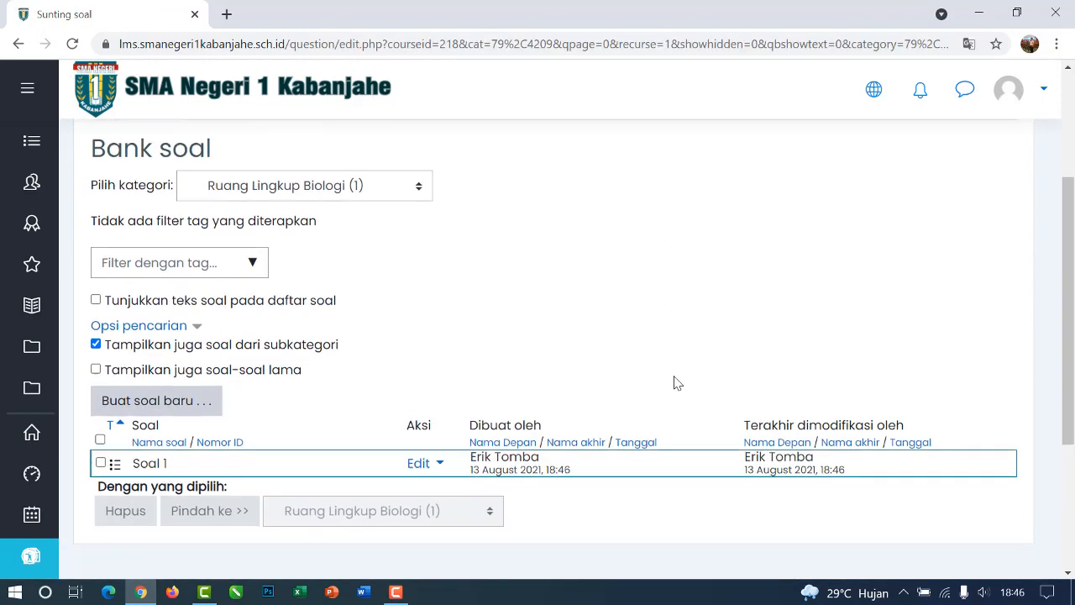
{"action": "scroll", "coordinate": [663, 347], "scroll_direction": "down", "scroll_amount": 1}
{"action": "scroll", "coordinate": [582, 316], "scroll_direction": "up", "scroll_amount": 1}
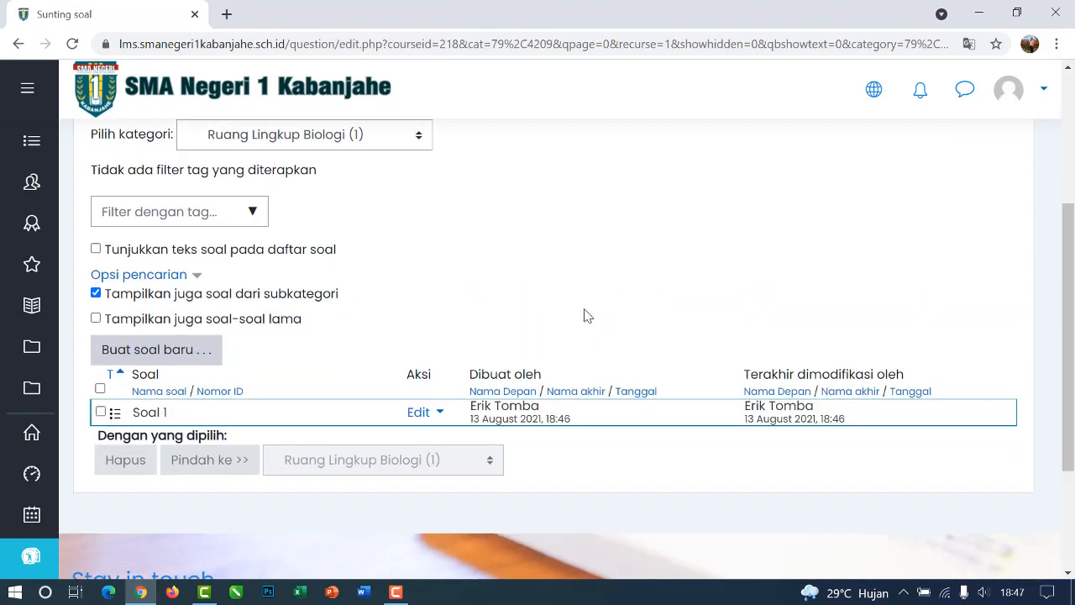
Step: Create another question of type "Pilihan ganda" in the "Ruang Lingkup Biologi" category
{"action": "scroll", "coordinate": [583, 317], "scroll_direction": "down", "scroll_amount": 1}
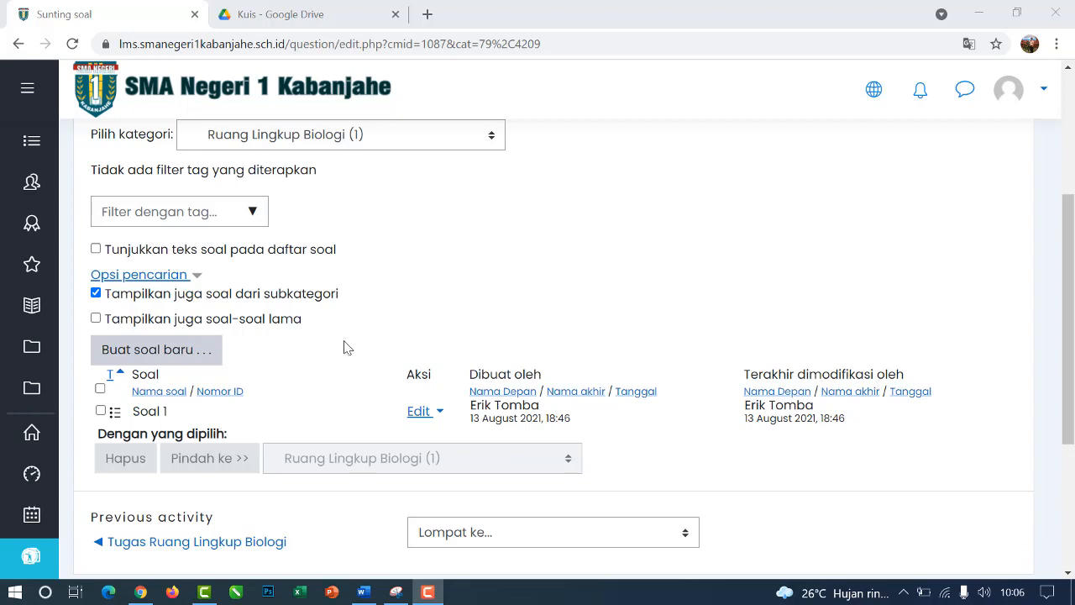
{"action": "left_click", "coordinate": [171, 357]}
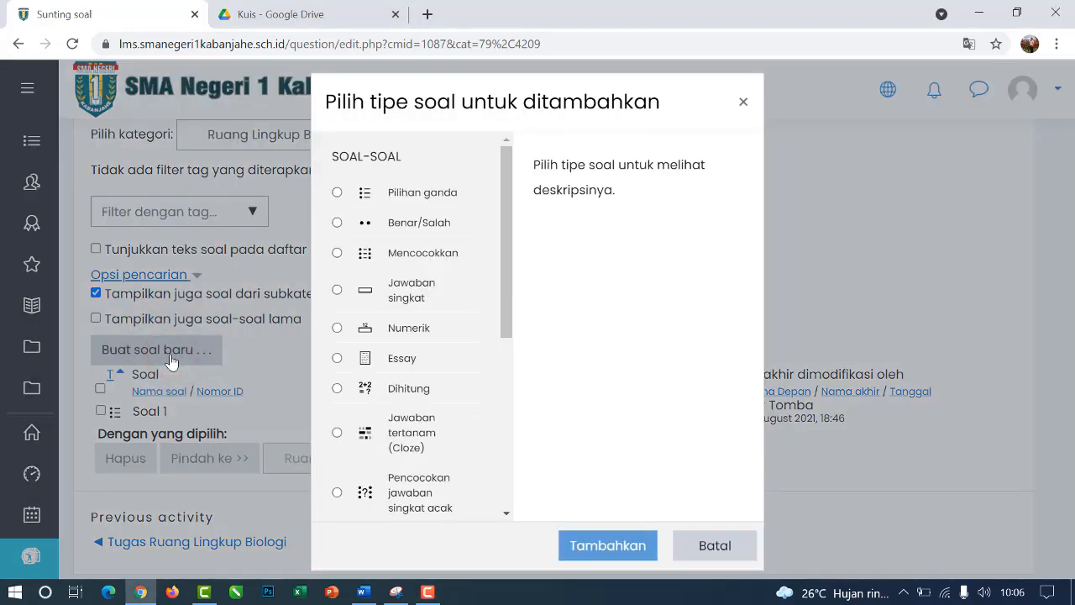
{"action": "left_click", "coordinate": [421, 194]}
{"action": "left_click", "coordinate": [625, 553]}
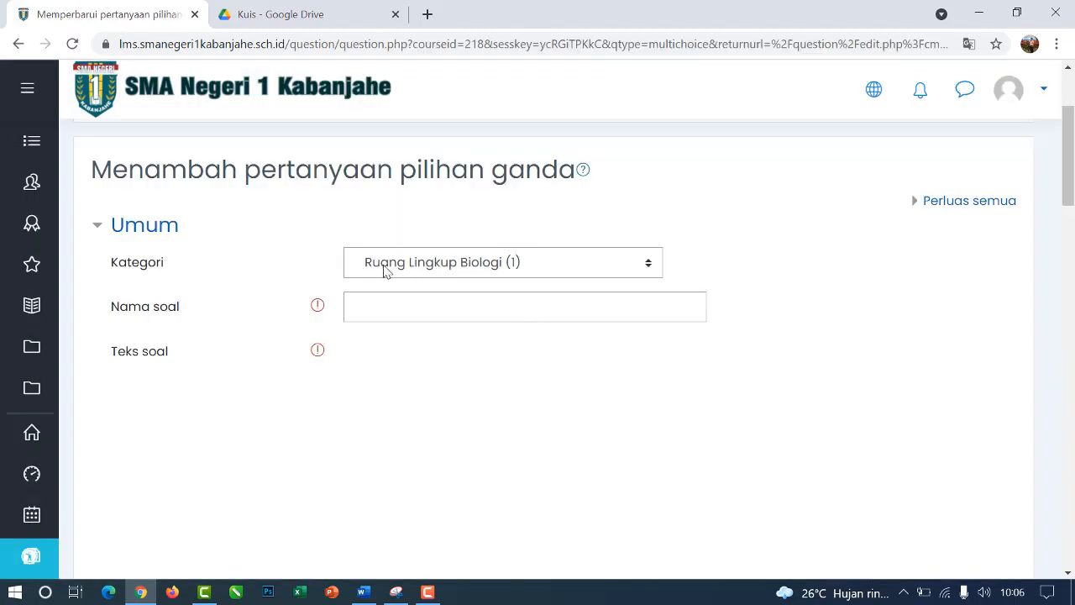
Step: Enter "Soal 2" as the Nama soal and "Perhatikan gambar kromosom berikut." as the Teks soal
{"action": "left_click", "coordinate": [493, 315]}
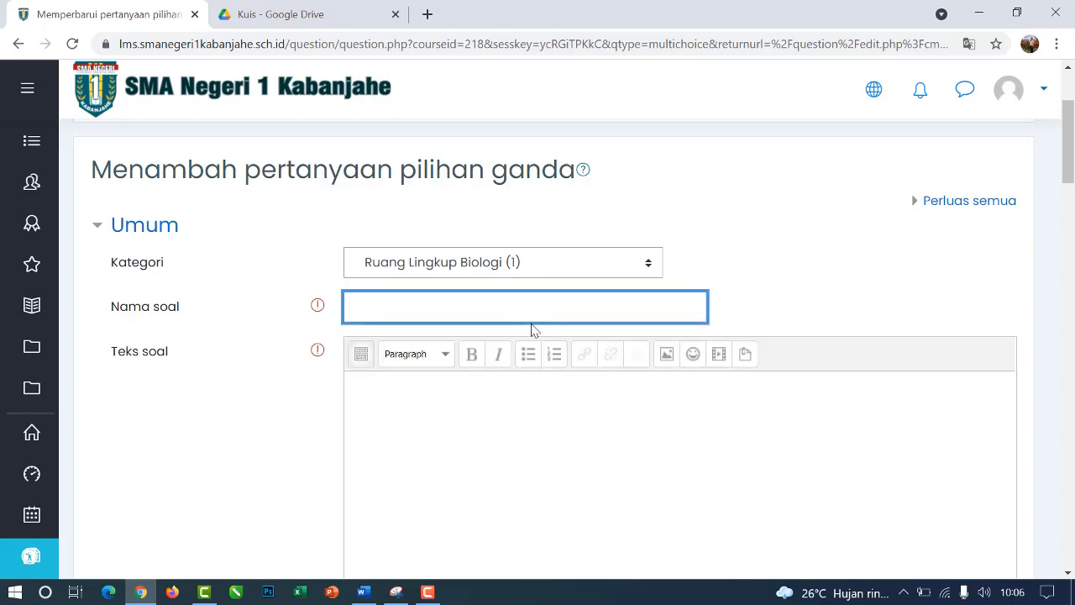
{"action": "type", "text": "Soal 2"}
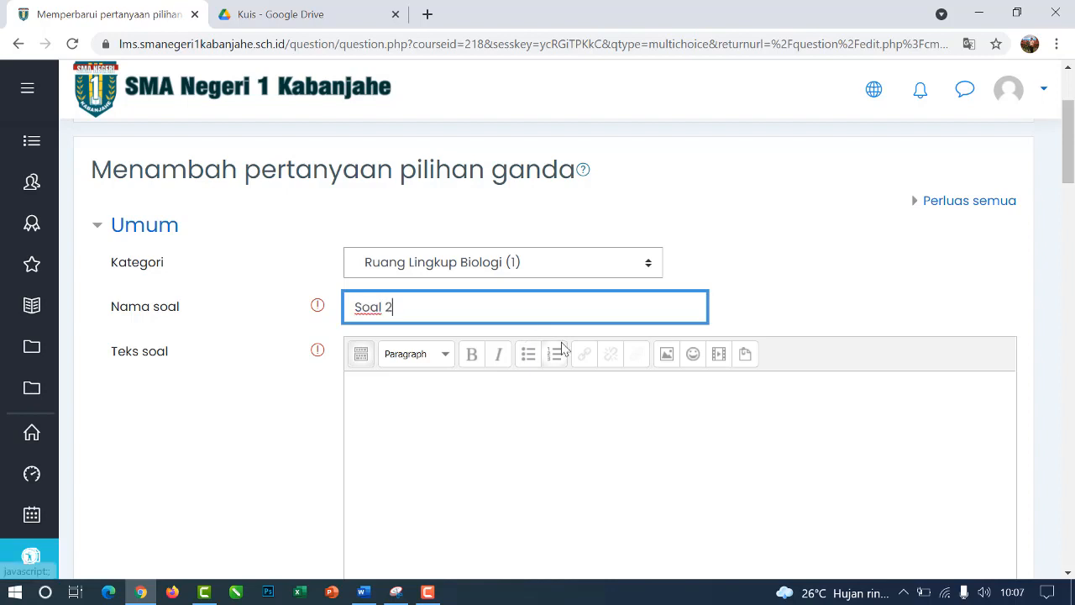
{"action": "scroll", "coordinate": [496, 355], "scroll_direction": "down", "scroll_amount": 2}
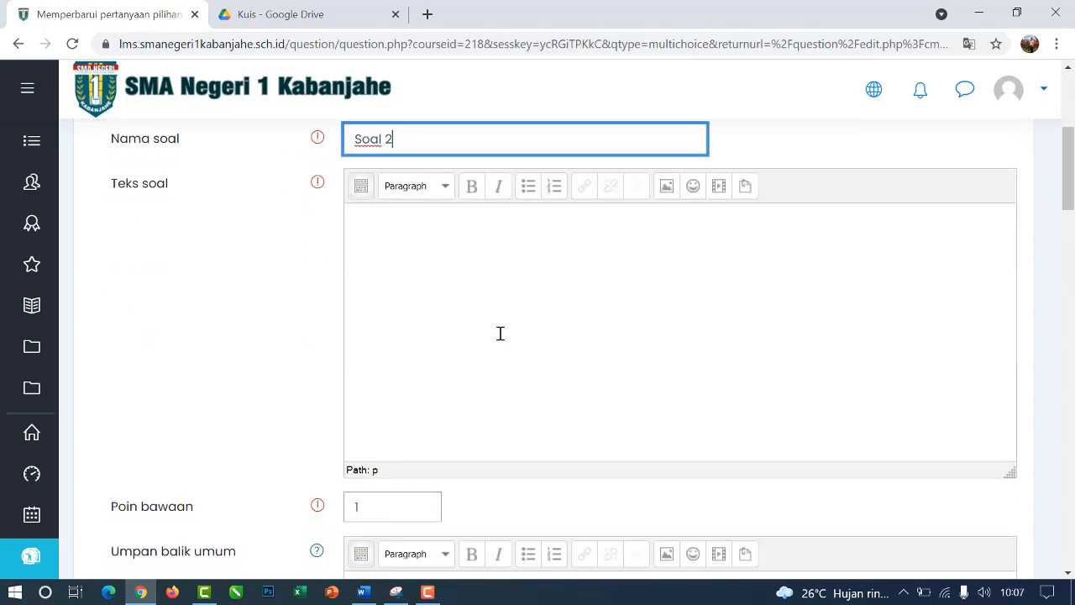
{"action": "left_click", "coordinate": [481, 247]}
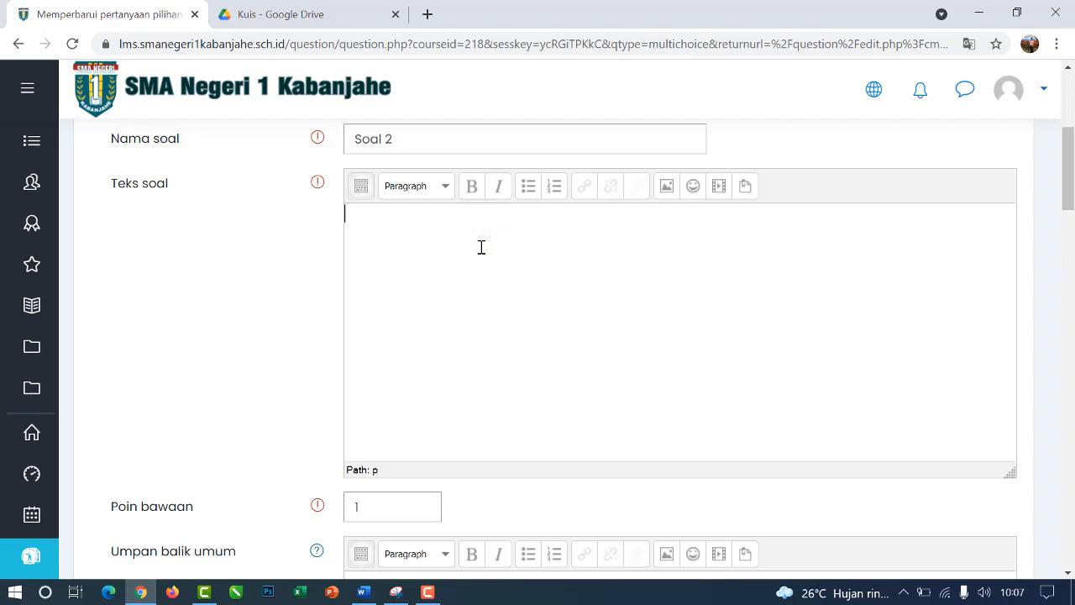
{"action": "type", "text": "Perhatikan gambar kromosom berikut."}
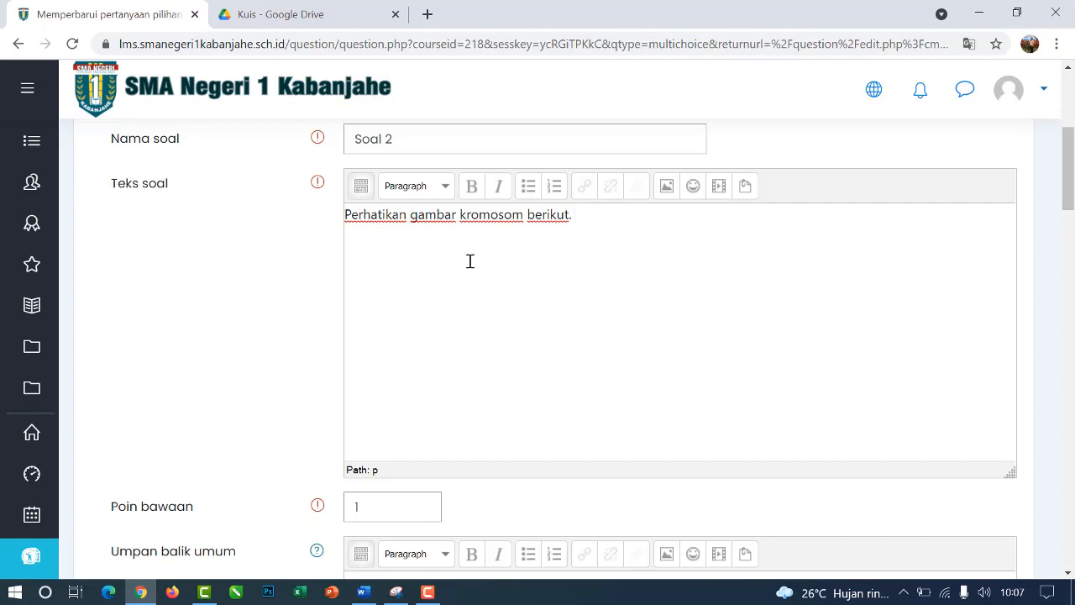
Step: Start inserting an image into the Teks soal and choose the file gambar 1 from the Desktop for upload
{"action": "left_click", "coordinate": [666, 195]}
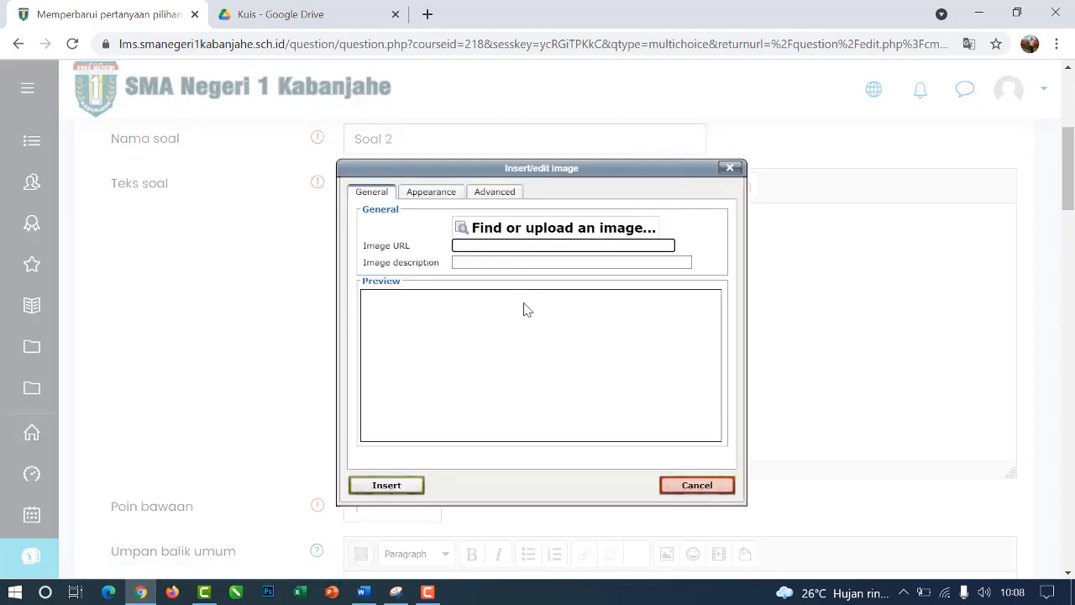
{"action": "left_click", "coordinate": [522, 233]}
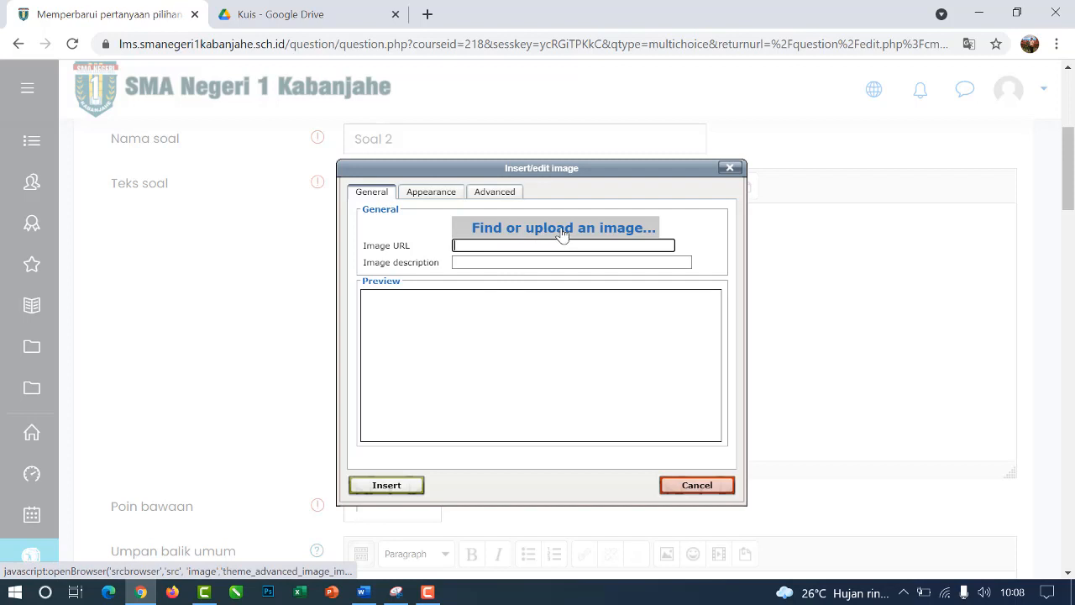
{"action": "left_click", "coordinate": [562, 232]}
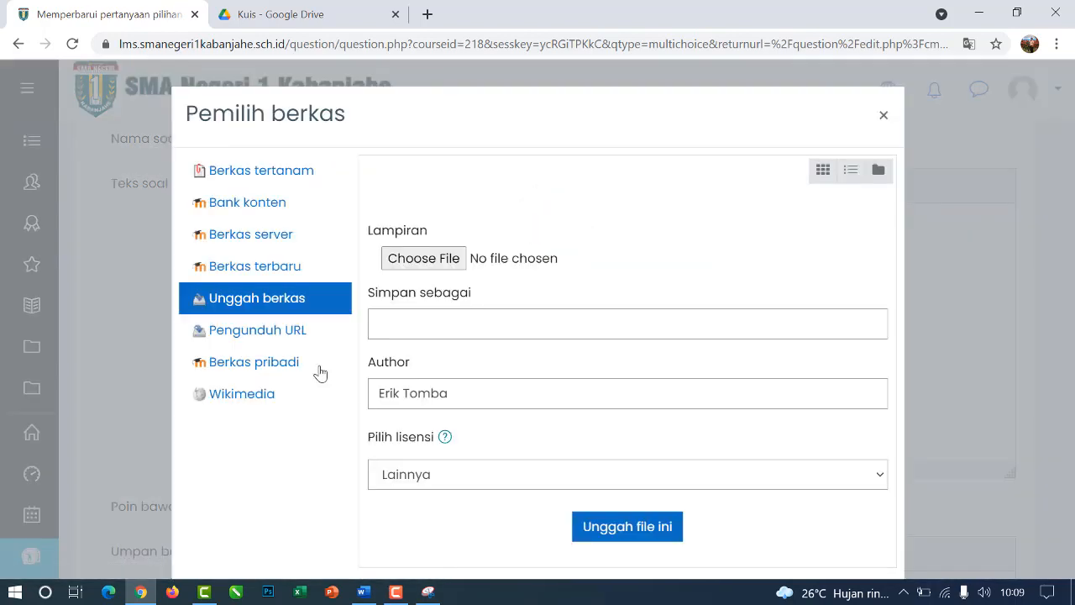
{"action": "left_click", "coordinate": [268, 300]}
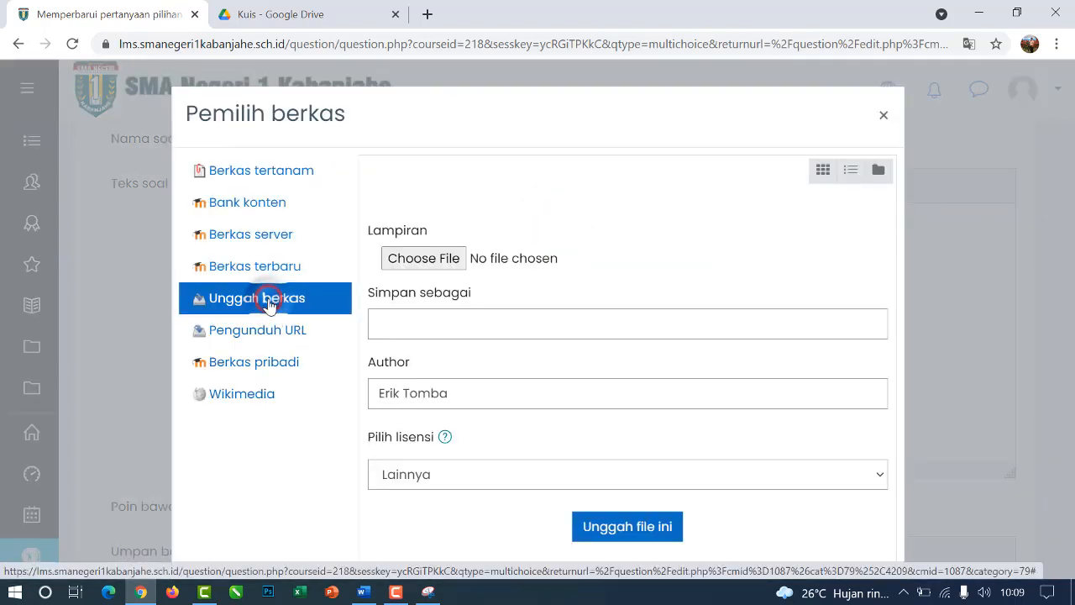
{"action": "left_click", "coordinate": [451, 260]}
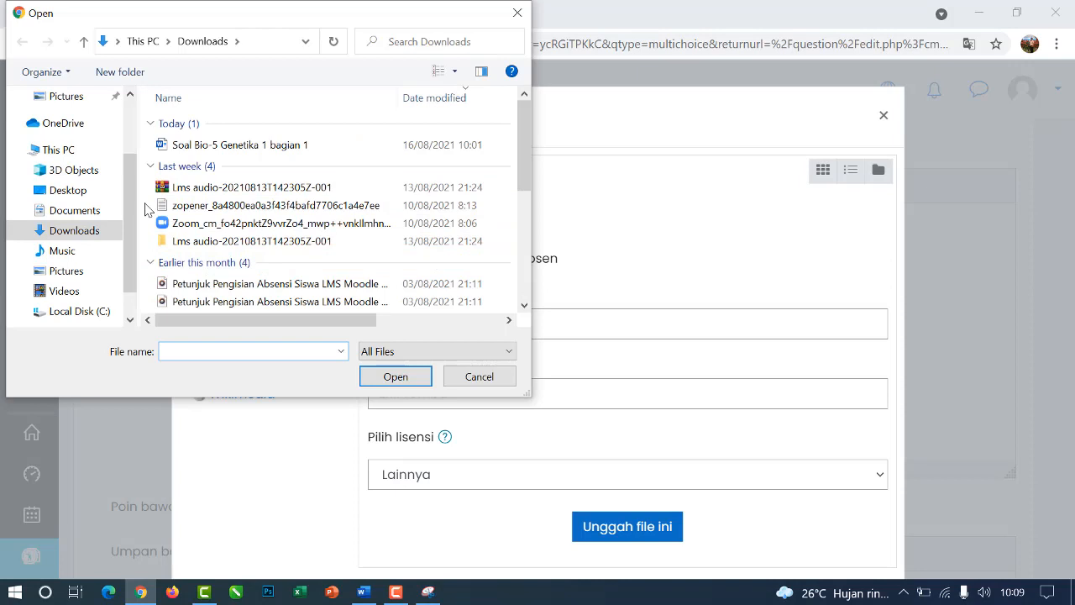
{"action": "left_click", "coordinate": [66, 190]}
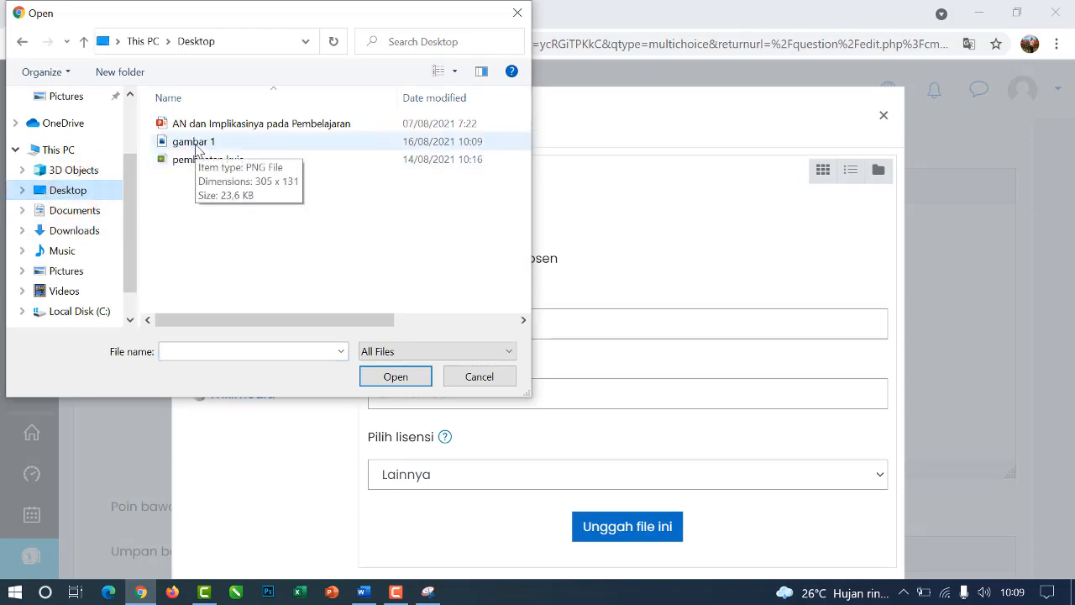
{"action": "left_click", "coordinate": [188, 143]}
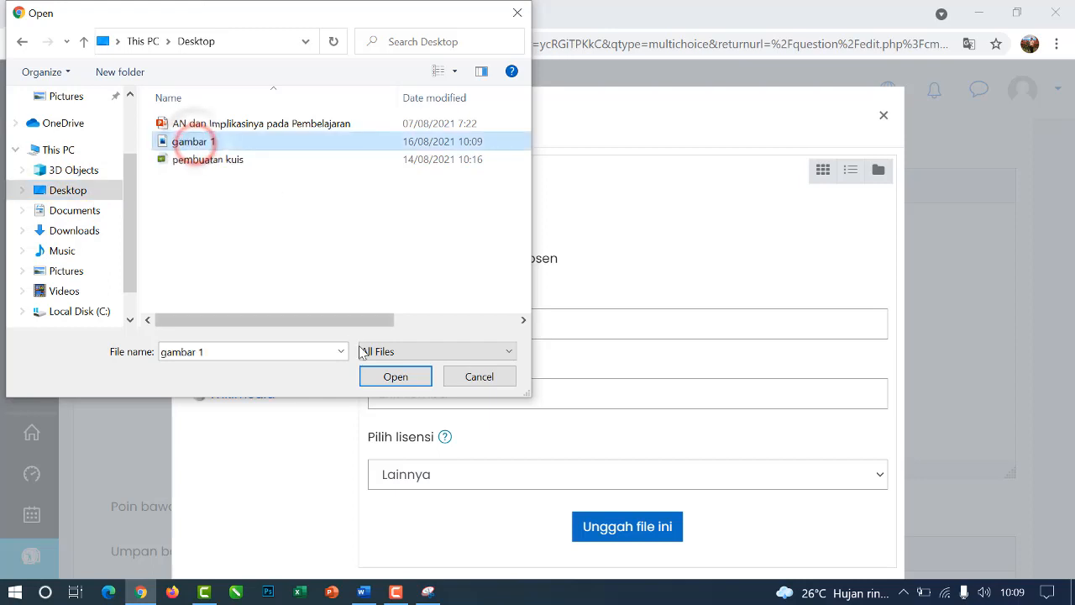
{"action": "left_click", "coordinate": [396, 378]}
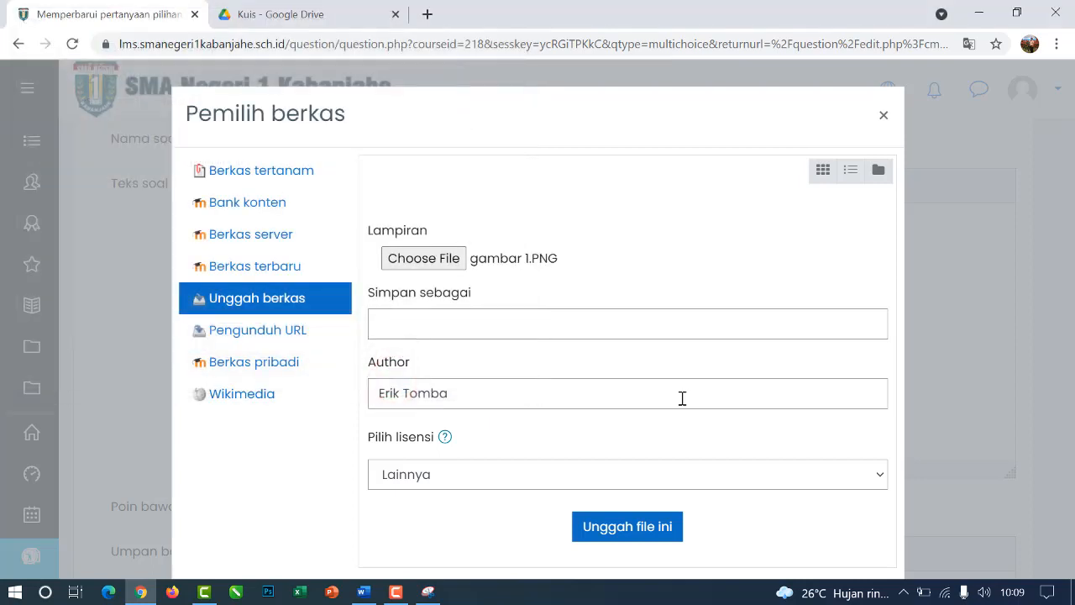
Step: Upload gambar 1.PNG and insert it after the Teks soal sentence without an image description, and delete the inserted image again
{"action": "left_click", "coordinate": [631, 529]}
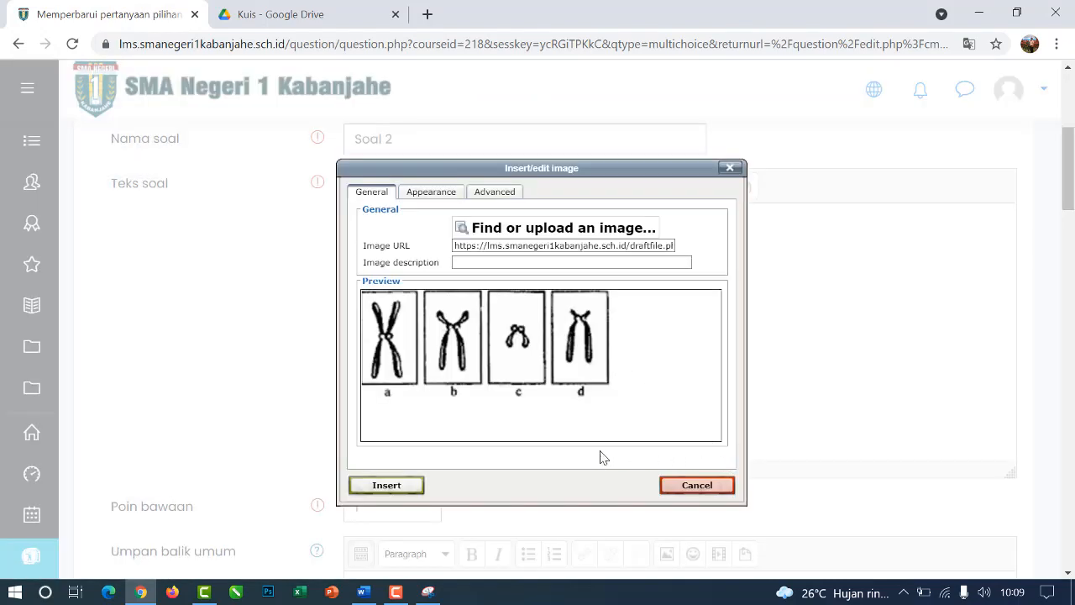
{"action": "left_click", "coordinate": [387, 487]}
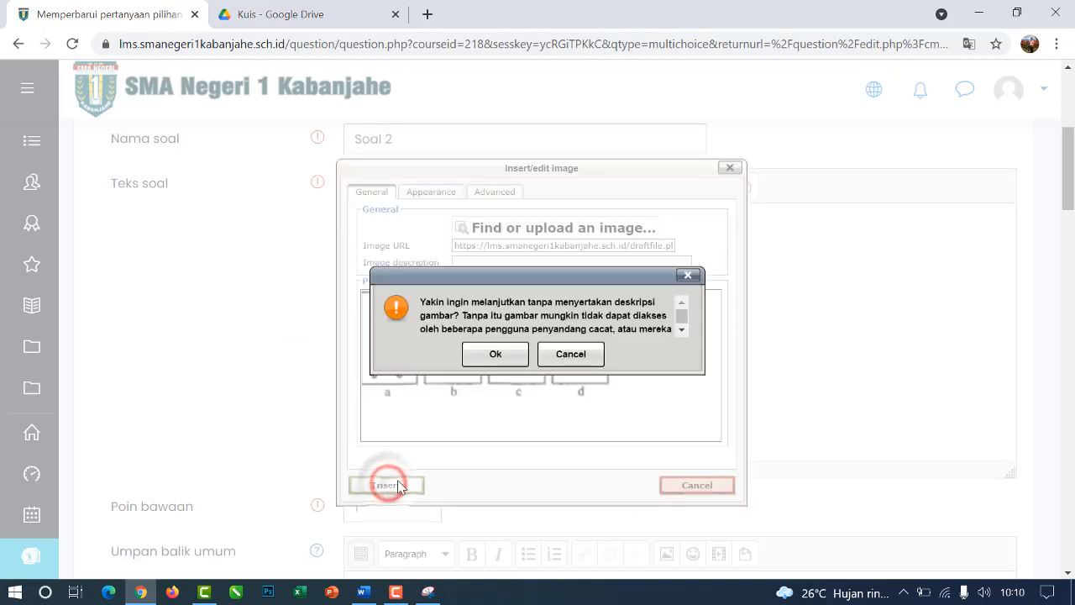
{"action": "left_click", "coordinate": [499, 355]}
{"action": "scroll", "coordinate": [575, 382], "scroll_direction": "down", "scroll_amount": 1}
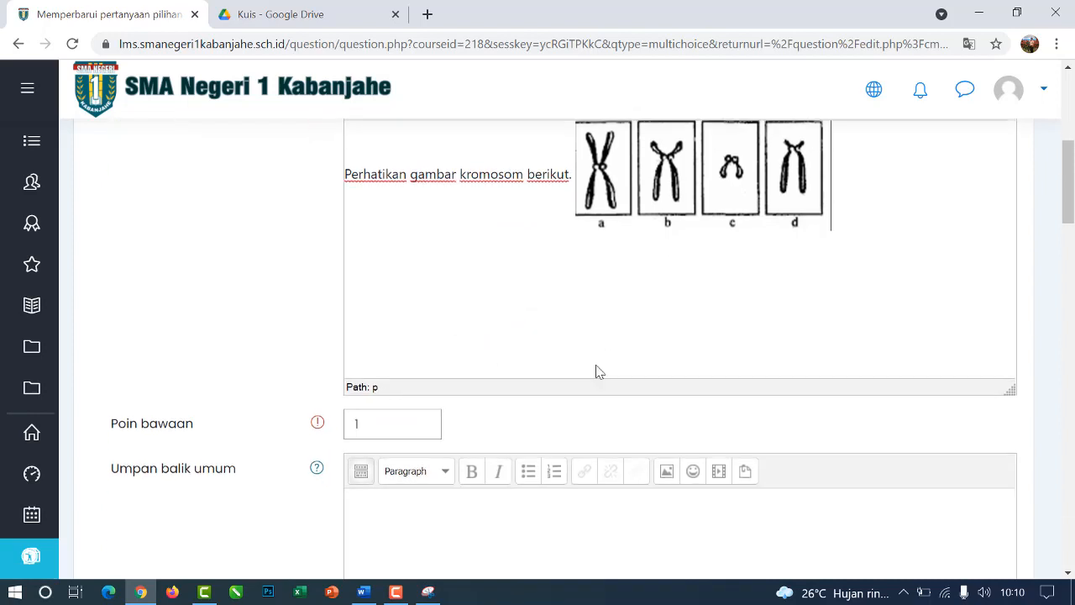
{"action": "scroll", "coordinate": [638, 353], "scroll_direction": "up", "scroll_amount": 1}
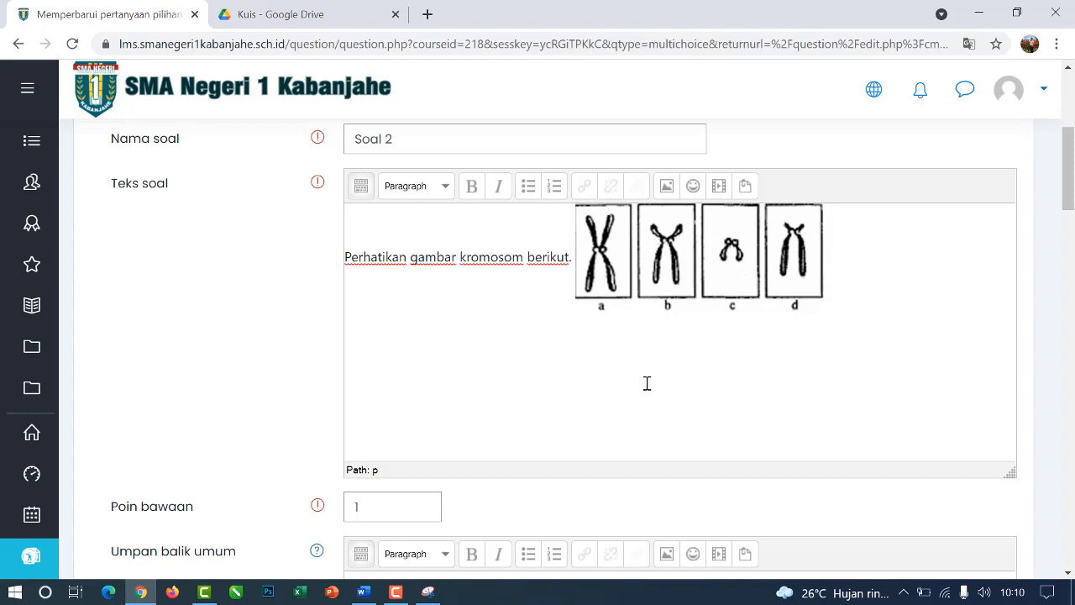
{"action": "key", "text": "BackSpace"}
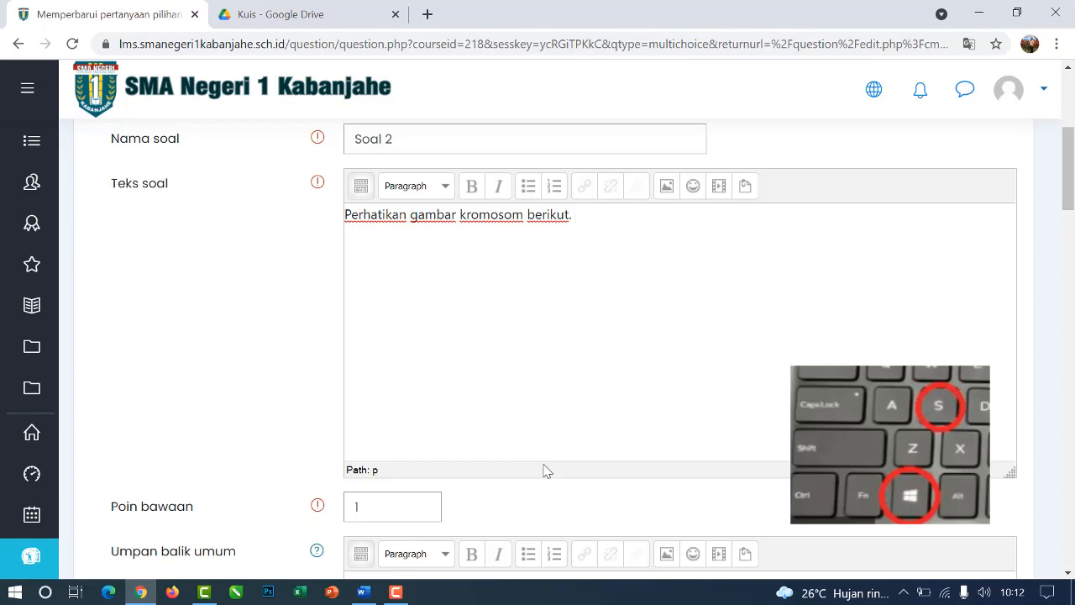
Step: Search Windows for "Snipping Tool" and launch it
{"action": "key", "text": "super+s"}
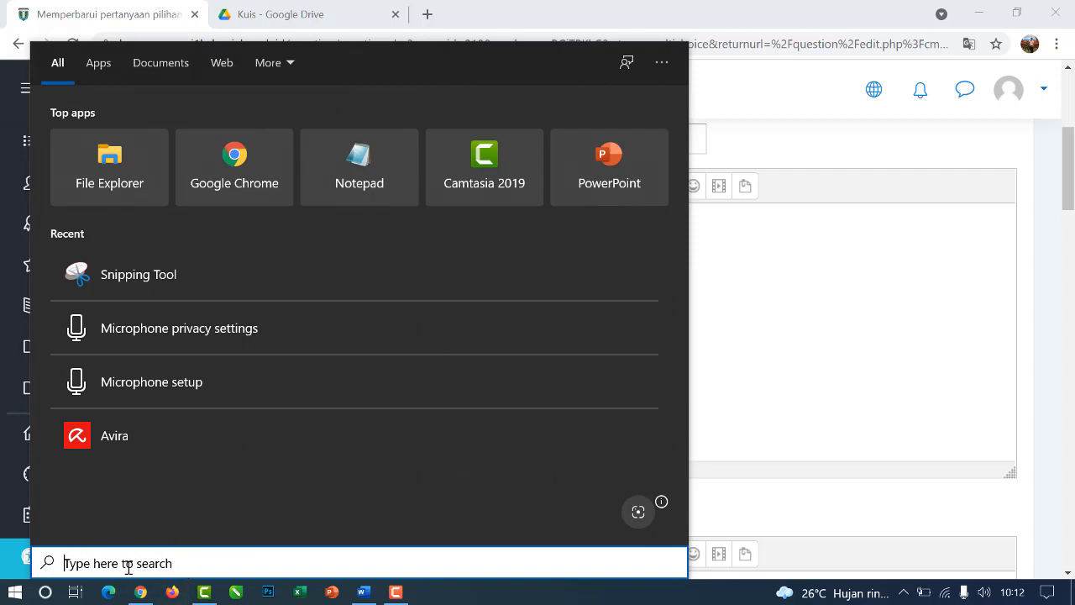
{"action": "left_click", "coordinate": [76, 563]}
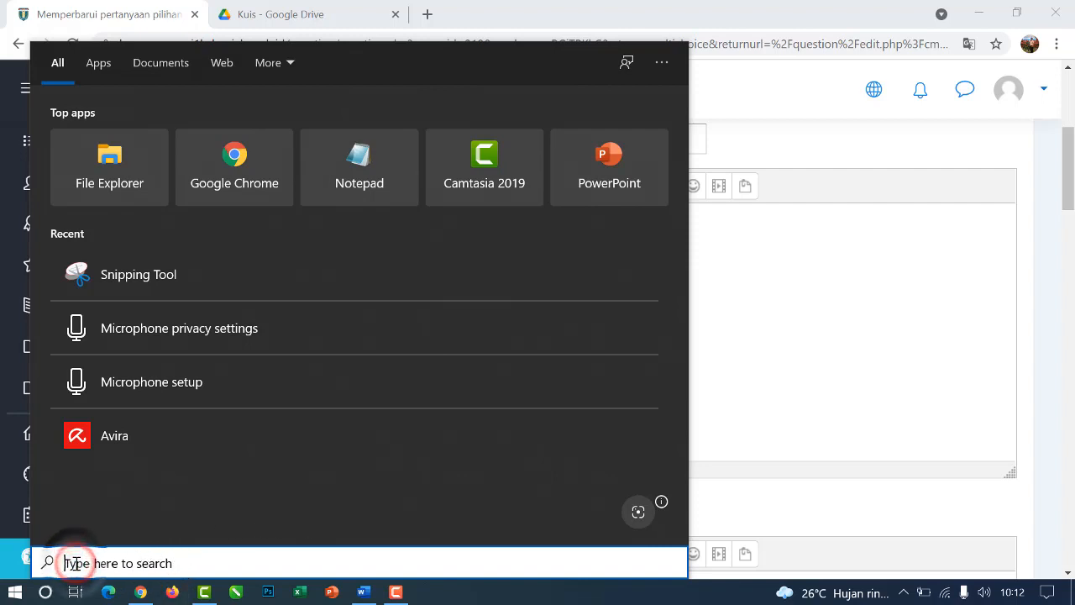
{"action": "left_click", "coordinate": [76, 562]}
{"action": "type", "text": "S"}
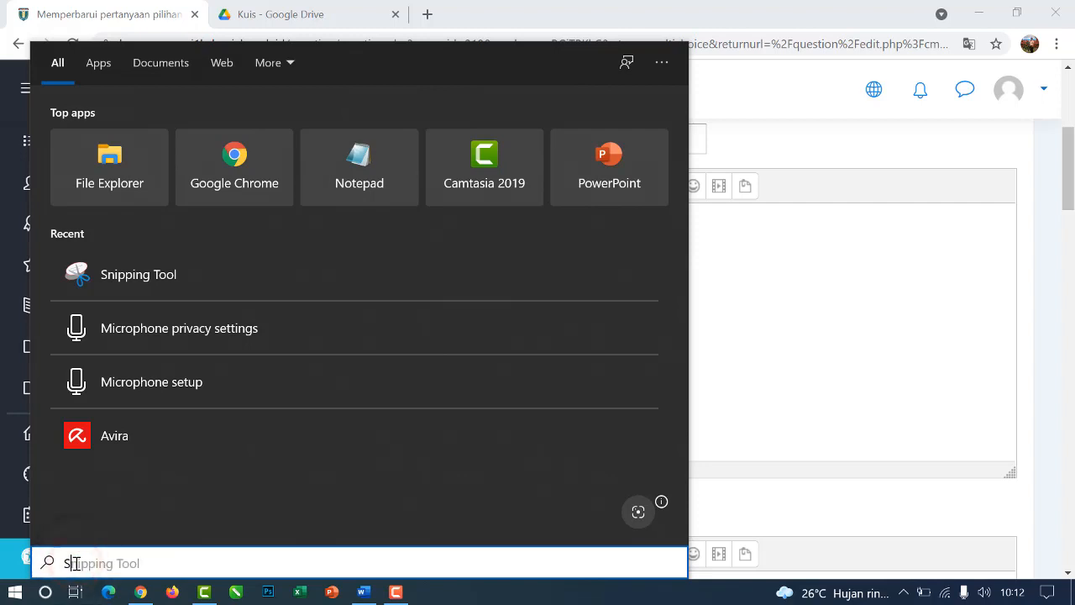
{"action": "type", "text": "nip"}
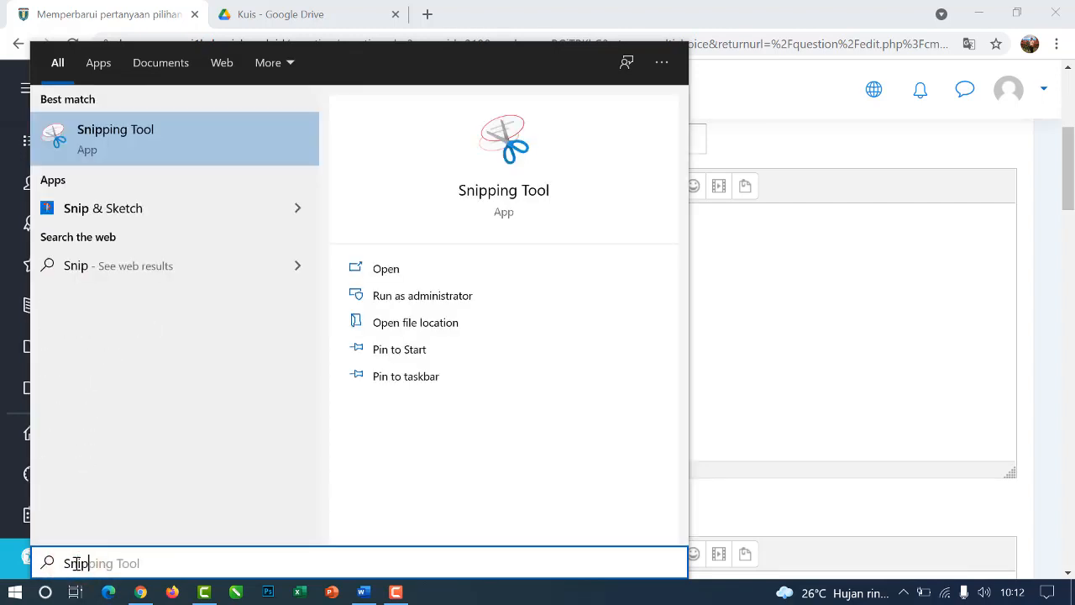
{"action": "type", "text": "ping "}
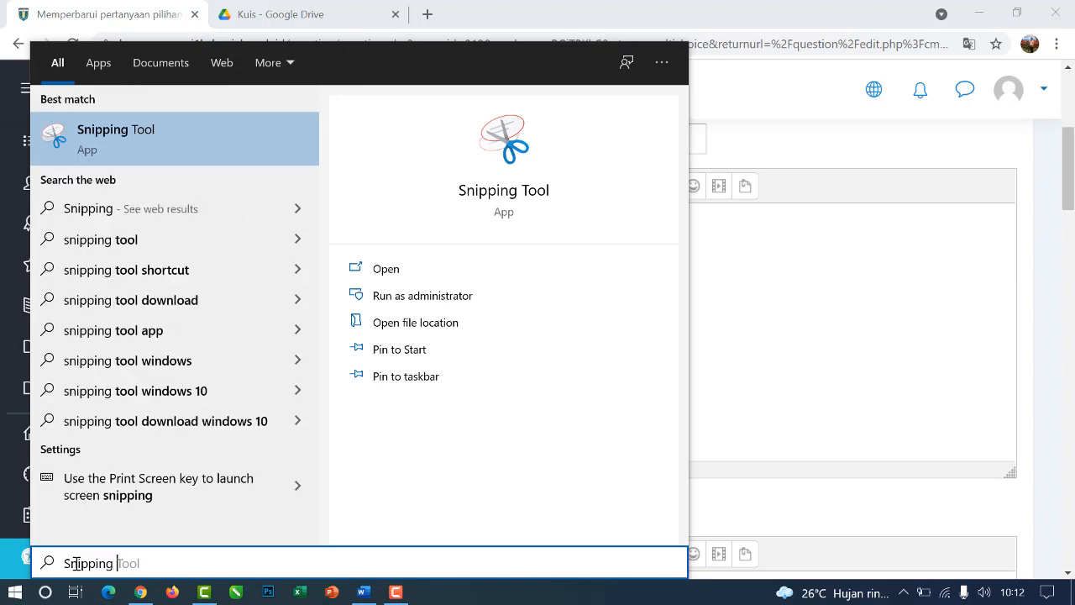
{"action": "type", "text": "Tool"}
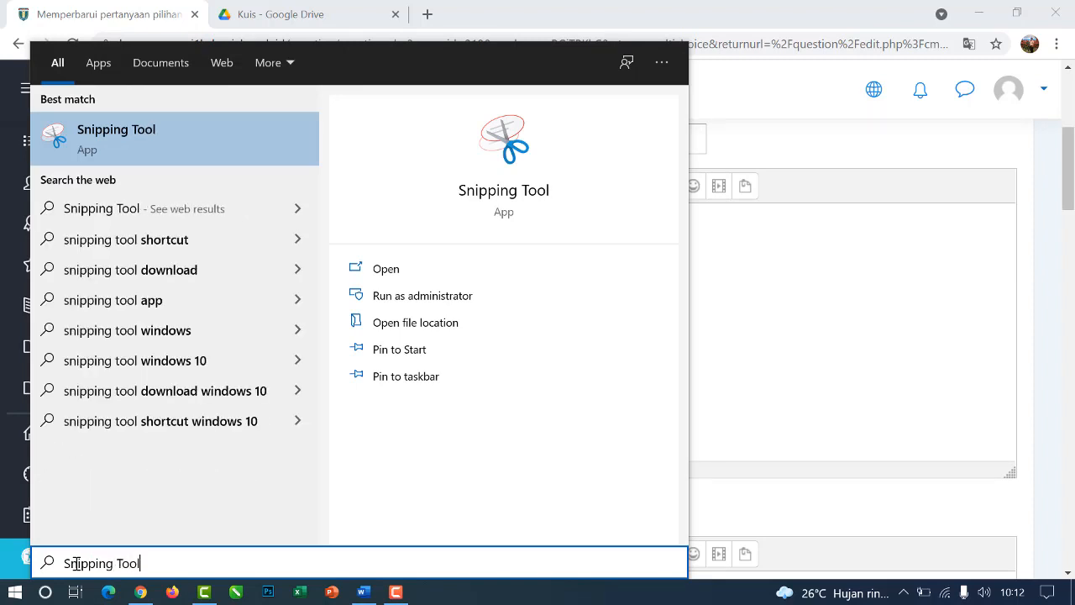
{"action": "key", "text": "Return"}
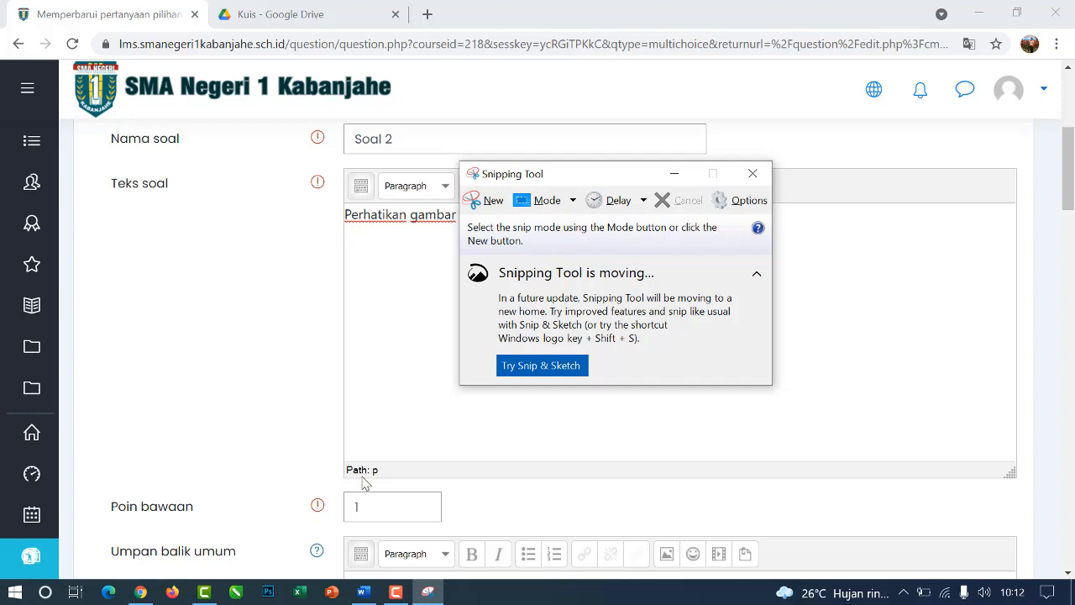
Step: Switch to the Word document, capture a snip of the chromosome figure in question 3, and copy the snip
{"action": "left_click", "coordinate": [361, 593]}
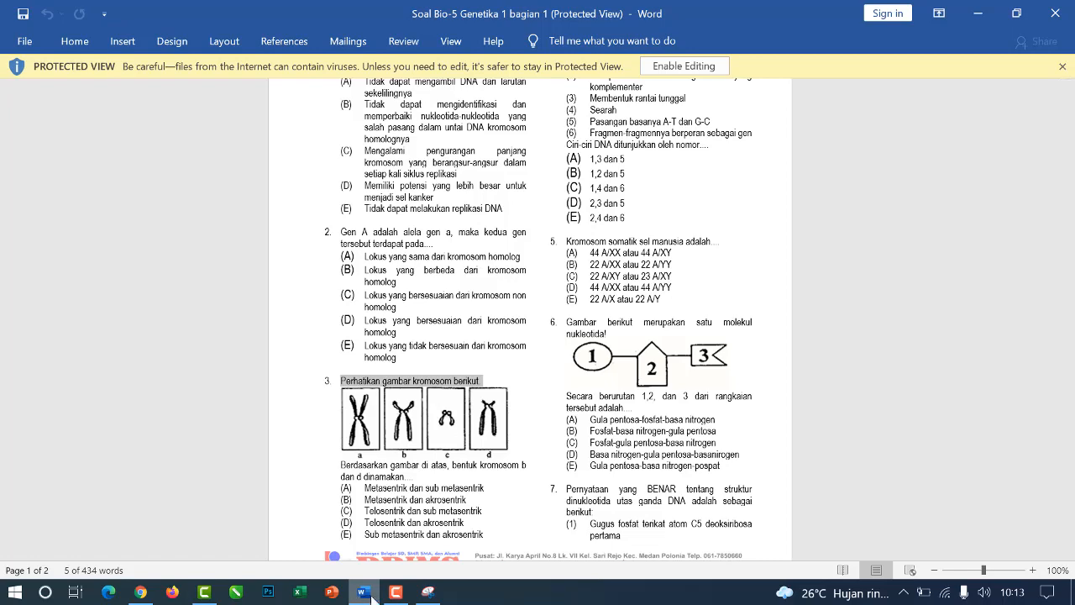
{"action": "left_click", "coordinate": [429, 593]}
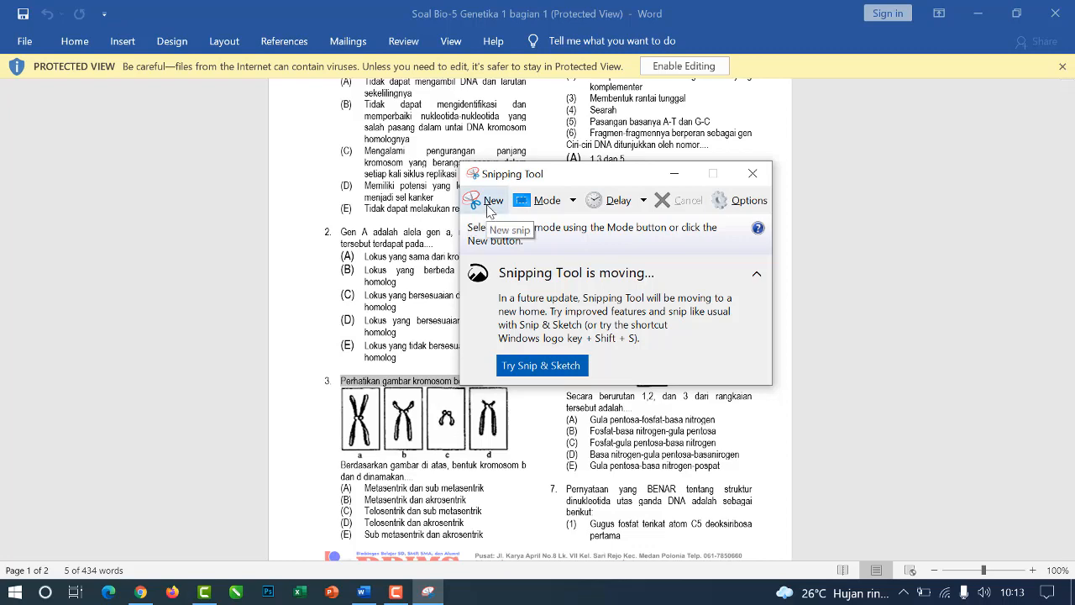
{"action": "left_click", "coordinate": [489, 210]}
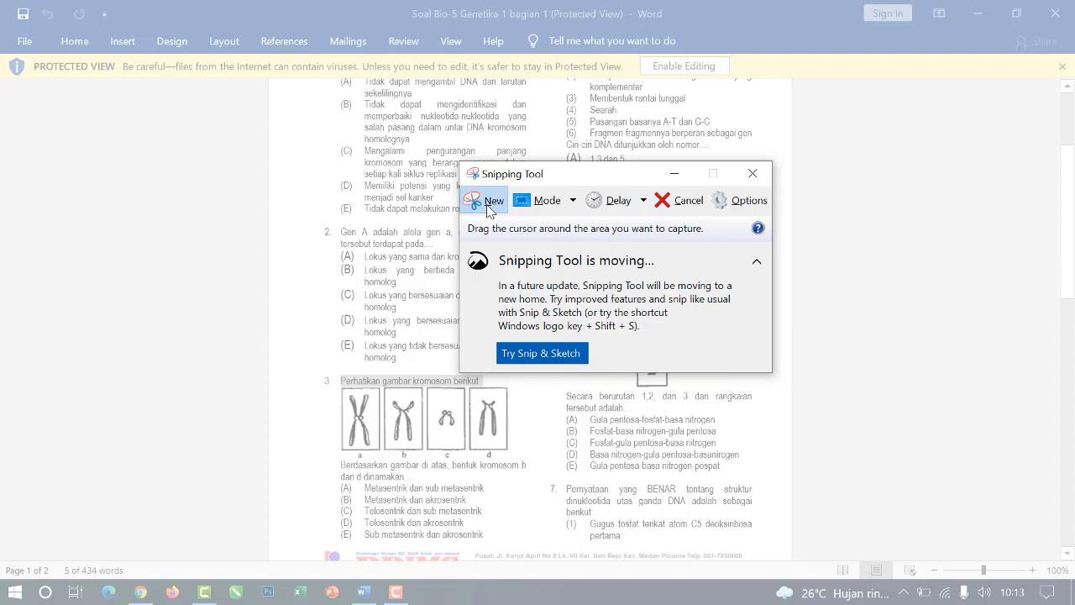
{"action": "left_click", "coordinate": [487, 208]}
{"action": "left_click_drag", "start_coordinate": [338, 386], "coordinate": [515, 459]}
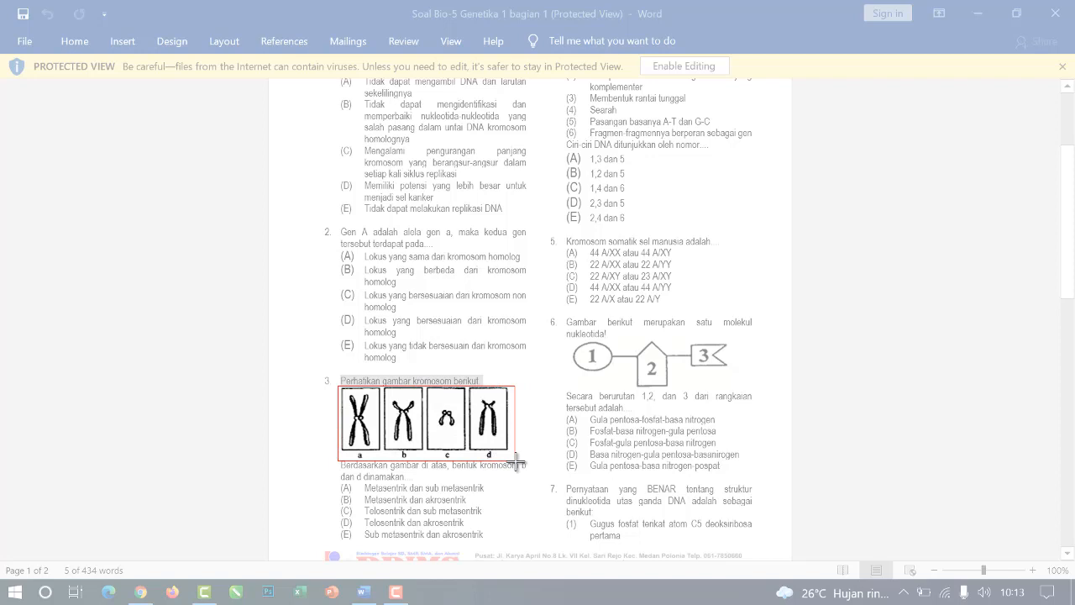
{"action": "left_click_drag", "start_coordinate": [515, 460], "coordinate": [516, 461]}
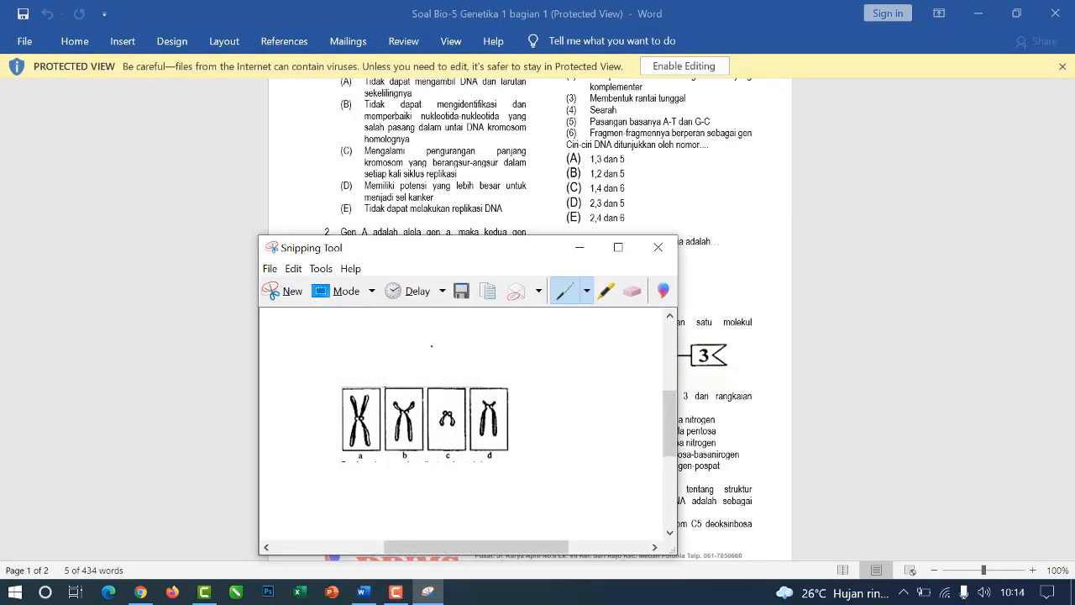
{"action": "left_click", "coordinate": [451, 247]}
{"action": "left_click_drag", "start_coordinate": [452, 247], "coordinate": [484, 145]}
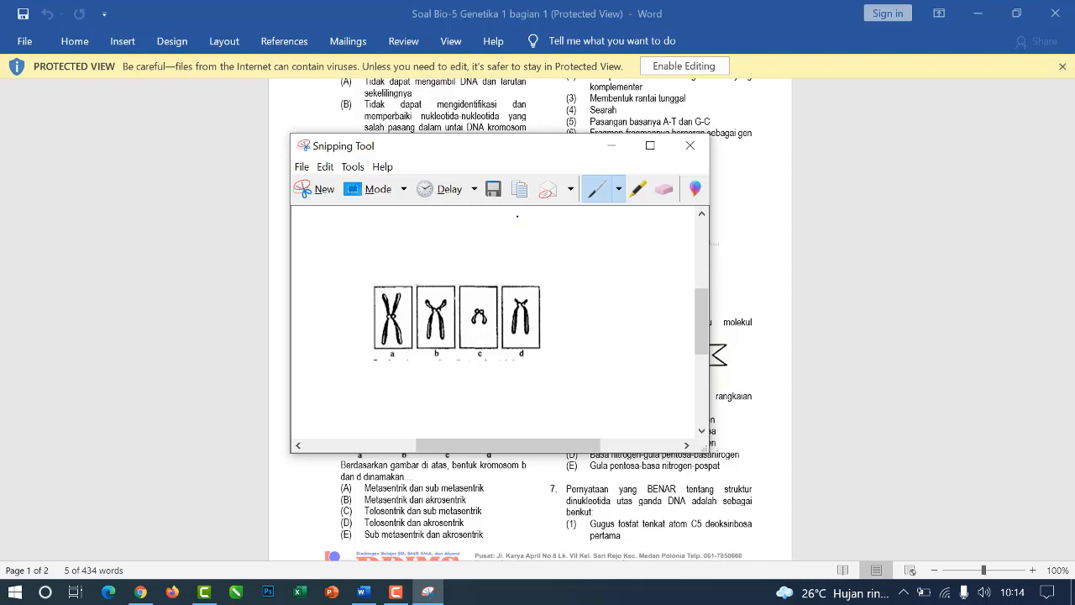
{"action": "left_click", "coordinate": [520, 194]}
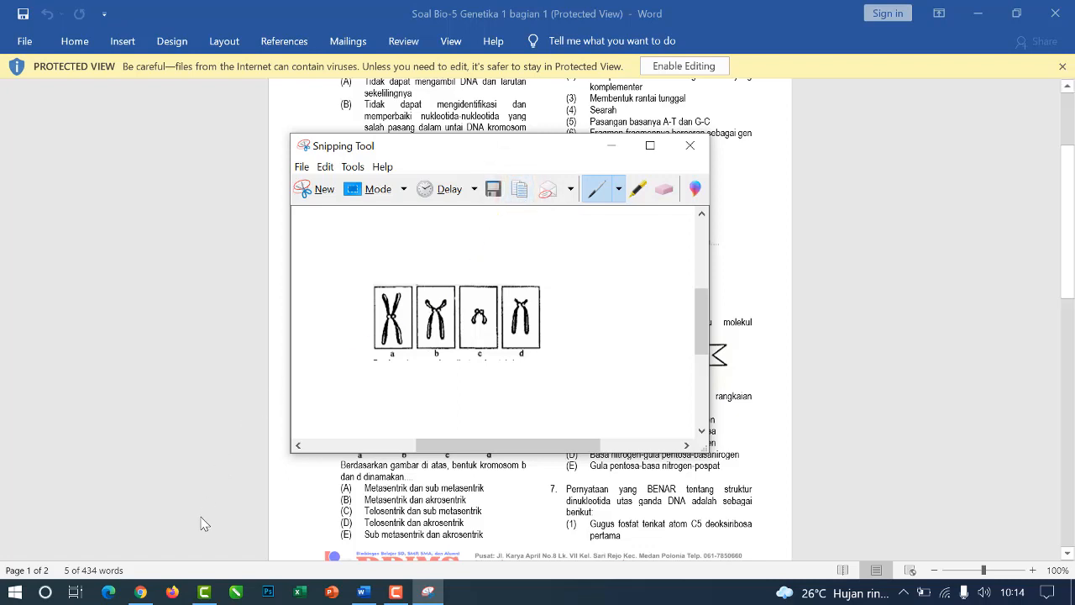
Step: Return to the Soal 2 form in Chrome and paste the copied chromosome figure on a new line below the Teks soal sentence
{"action": "left_click", "coordinate": [140, 591]}
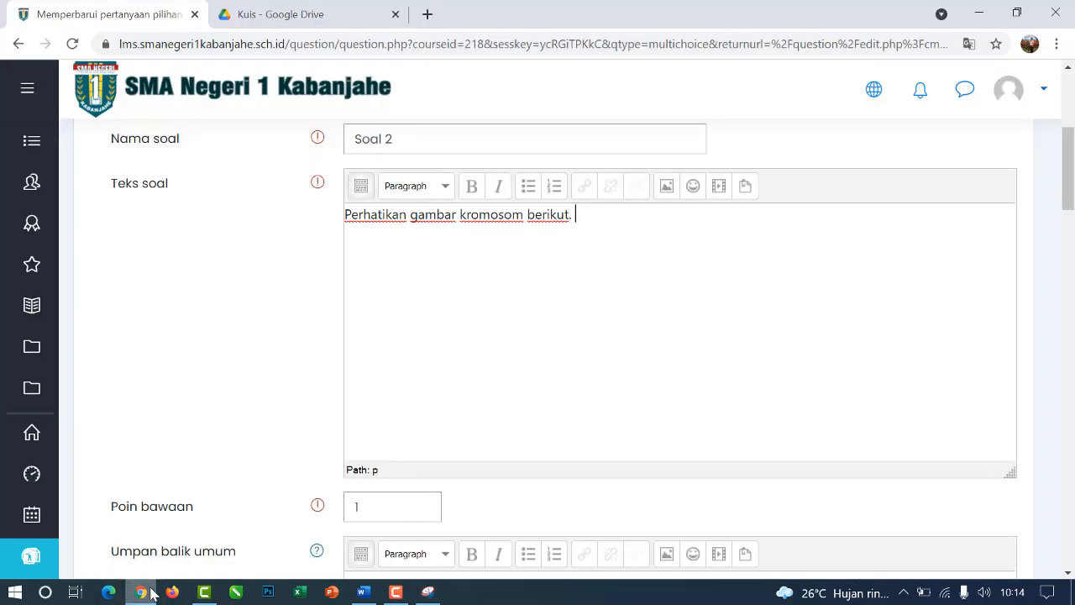
{"action": "left_click", "coordinate": [398, 595]}
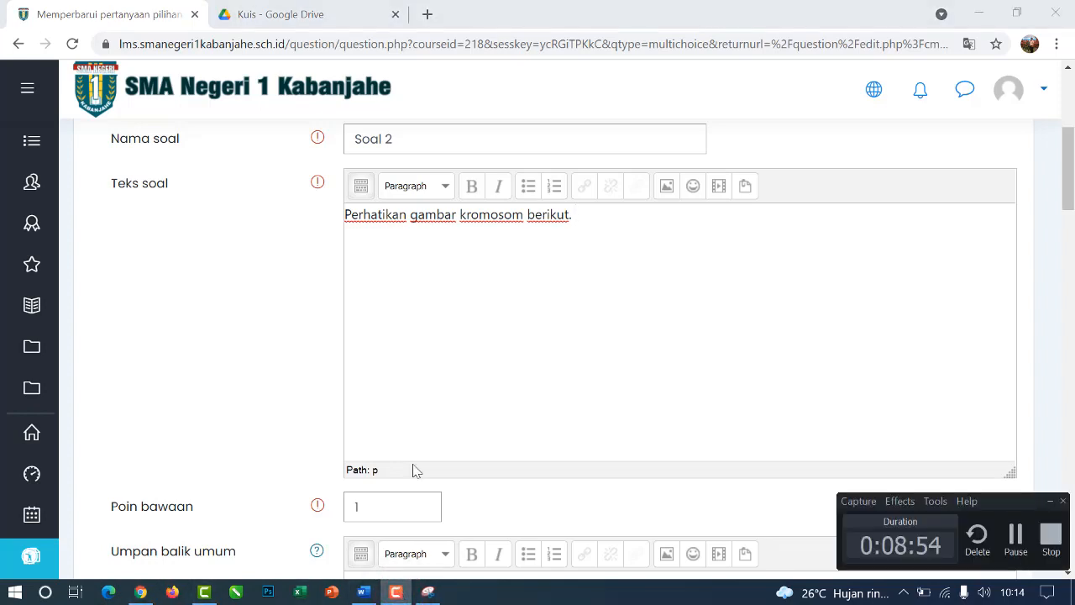
{"action": "left_click", "coordinate": [583, 219]}
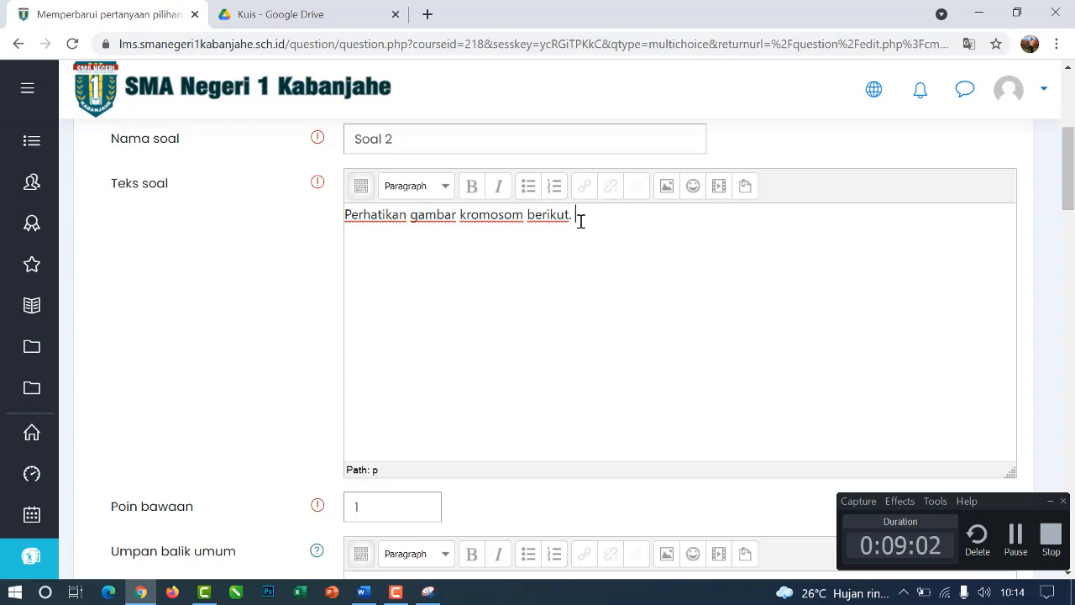
{"action": "key", "text": "Return"}
{"action": "key", "text": "ctrl+v"}
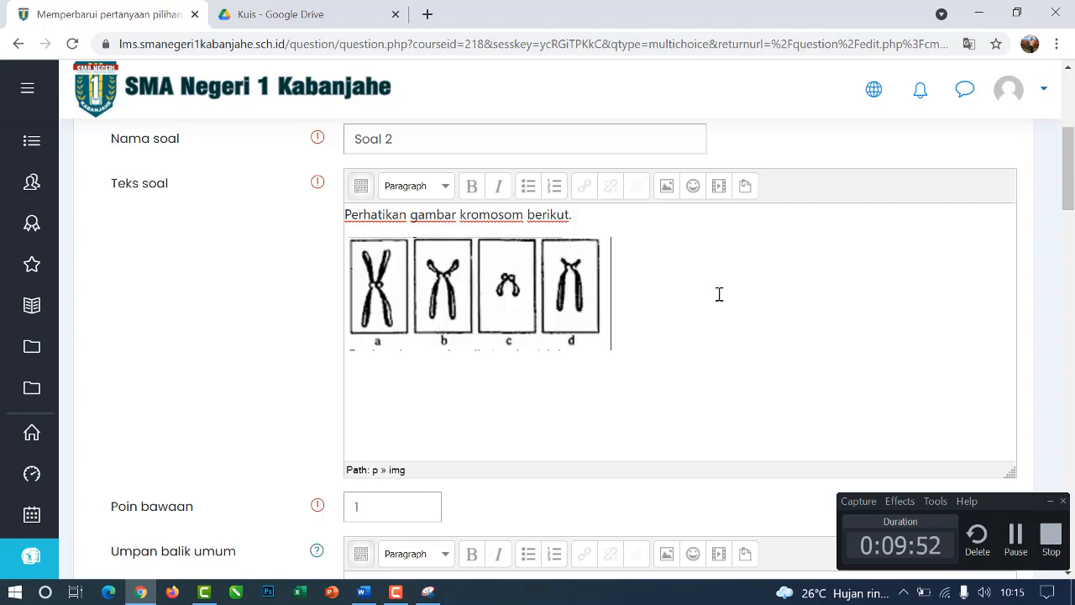
Step: Copy the chromosome snip again from Snipping Tool and paste it as the Pilih 1 answer in the Soal 2 form
{"action": "scroll", "coordinate": [718, 294], "scroll_direction": "down", "scroll_amount": 3}
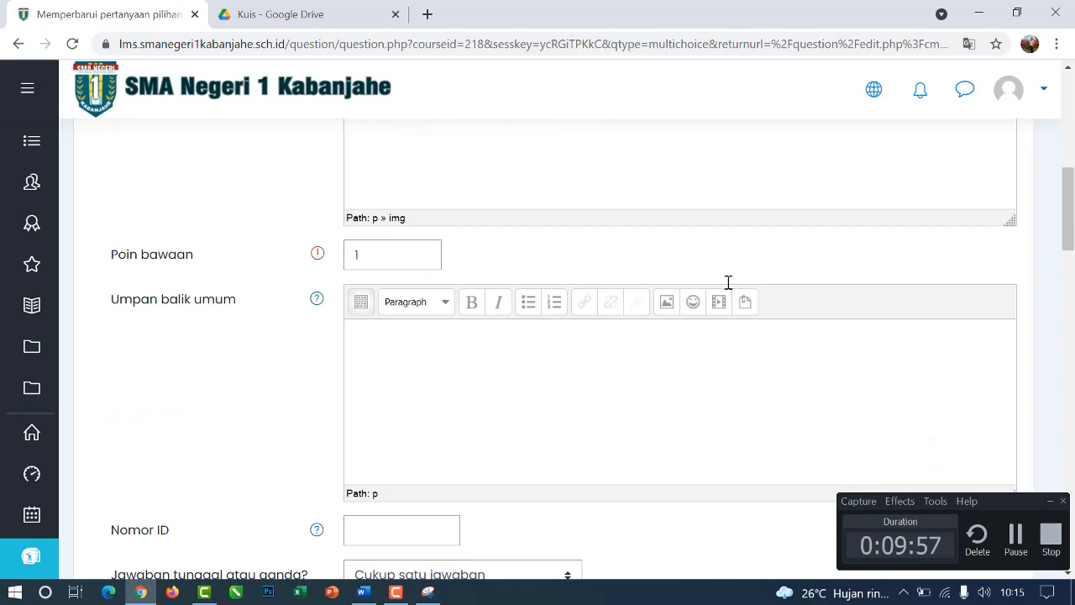
{"action": "scroll", "coordinate": [728, 282], "scroll_direction": "down", "scroll_amount": 1}
{"action": "scroll", "coordinate": [728, 282], "scroll_direction": "down", "scroll_amount": 1}
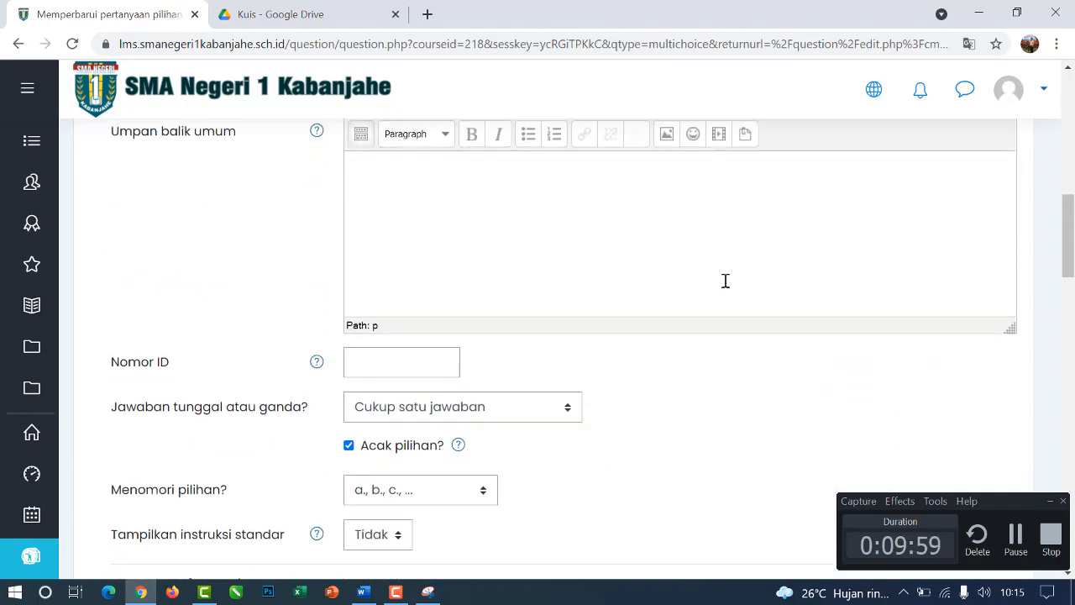
{"action": "scroll", "coordinate": [719, 279], "scroll_direction": "down", "scroll_amount": 1}
{"action": "scroll", "coordinate": [698, 286], "scroll_direction": "down", "scroll_amount": 3}
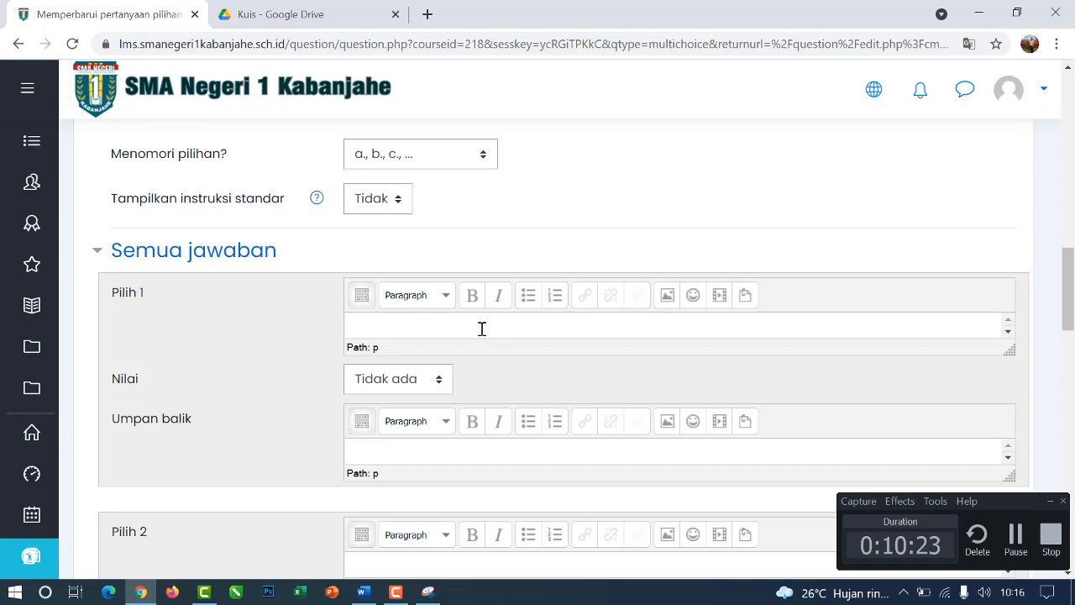
{"action": "key", "text": "alt+Tab"}
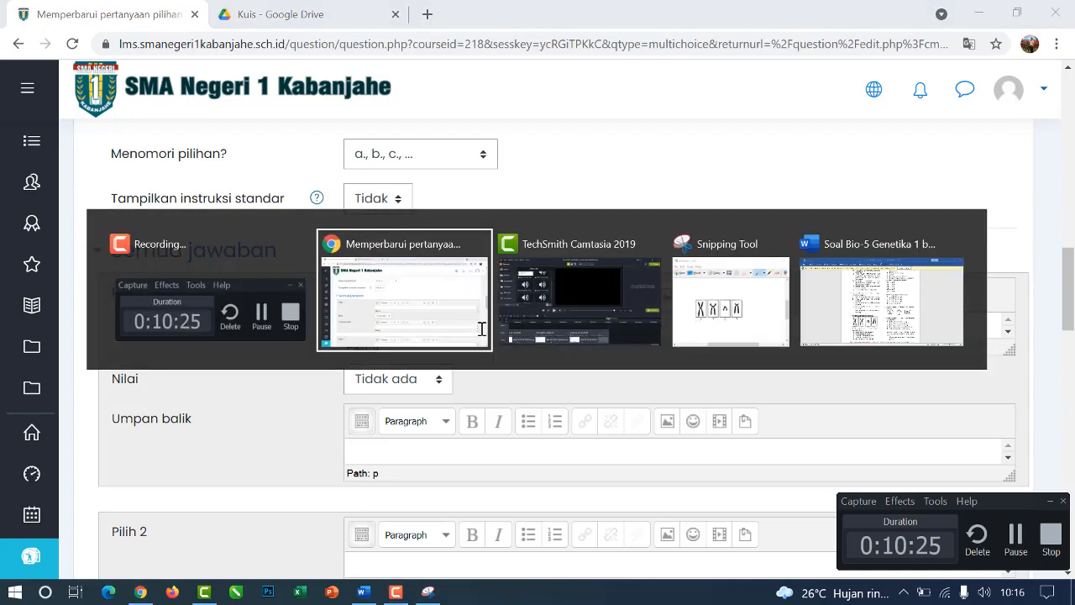
{"action": "left_click", "coordinate": [730, 313]}
{"action": "left_click", "coordinate": [527, 191]}
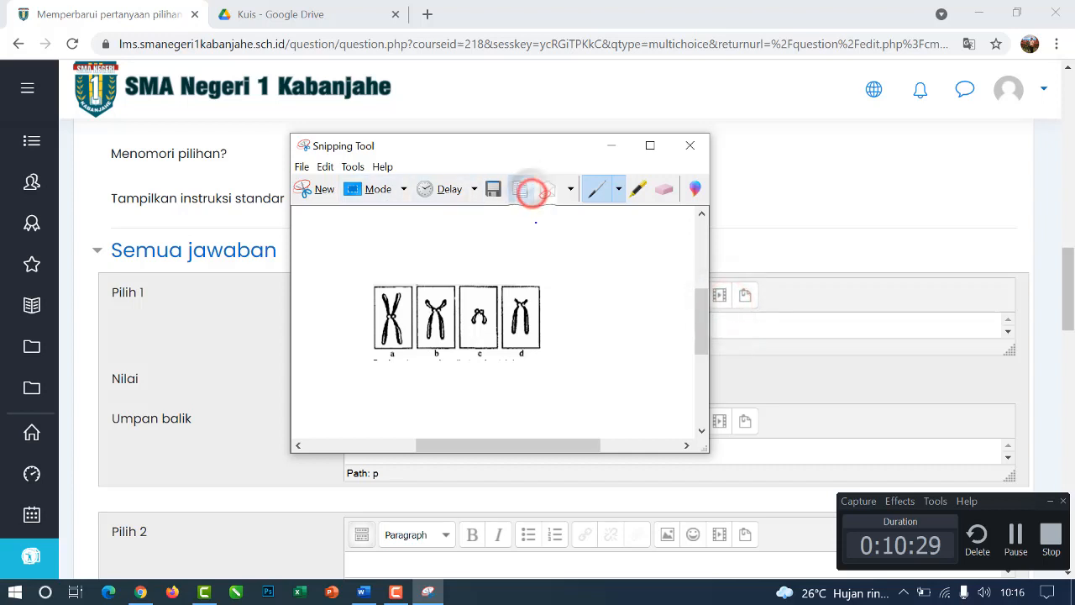
{"action": "left_click", "coordinate": [758, 330]}
{"action": "left_click", "coordinate": [507, 324]}
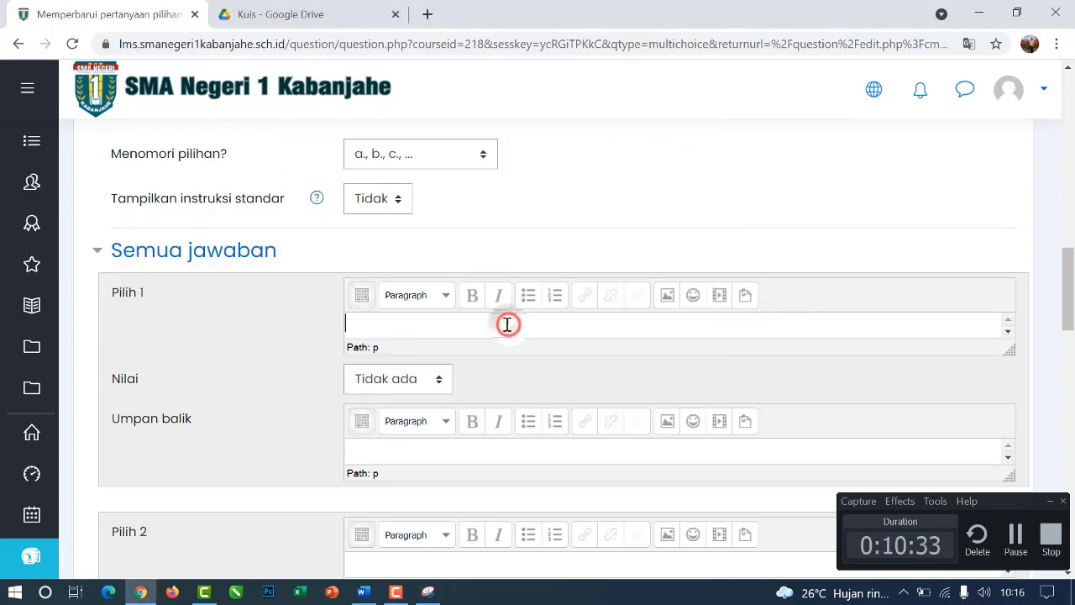
{"action": "key", "text": "ctrl+v"}
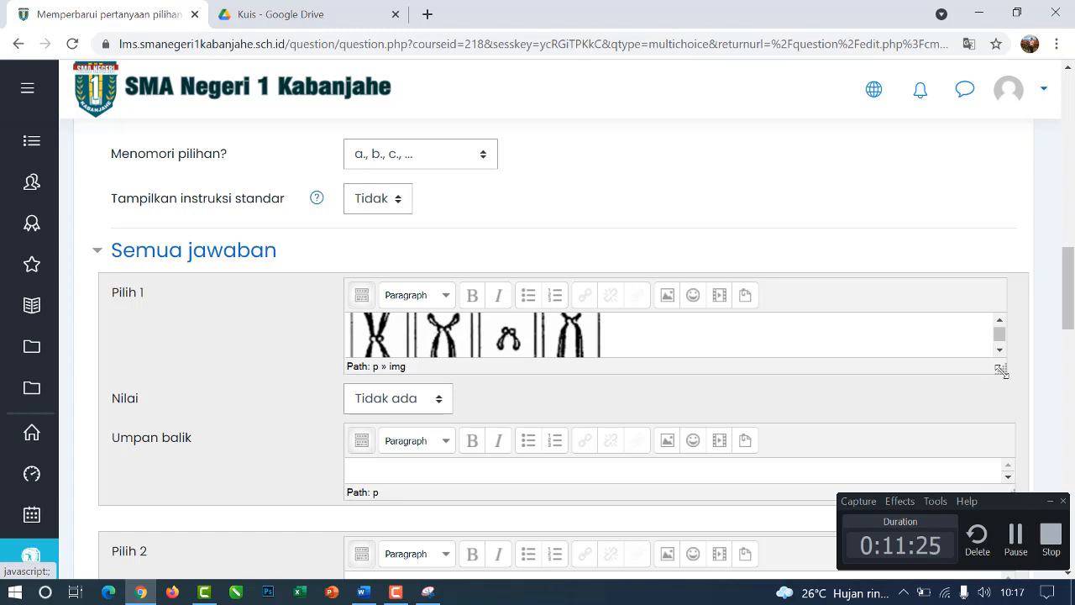
Step: Enlarge the Pilih 1 text editor until the whole chromosome figure fits inside it
{"action": "left_click", "coordinate": [1001, 370]}
{"action": "left_click_drag", "start_coordinate": [1001, 370], "coordinate": [993, 477]}
{"action": "scroll", "coordinate": [828, 350], "scroll_direction": "down", "scroll_amount": 2}
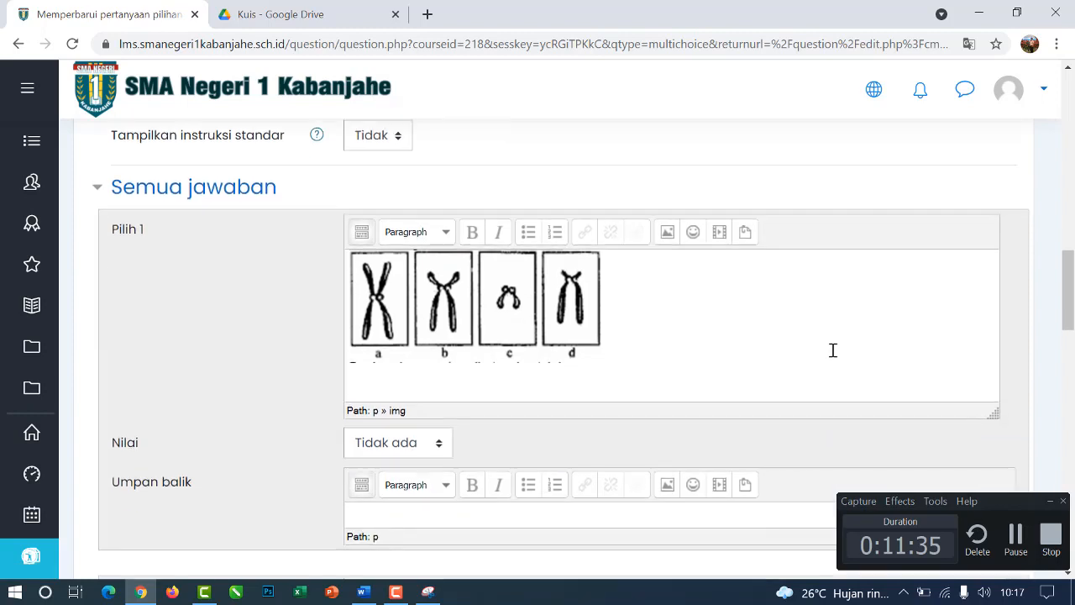
Step: Paste the copied chromosome figure into the Pilih 2 and Pilih 3 answers
{"action": "scroll", "coordinate": [827, 351], "scroll_direction": "down", "scroll_amount": 1}
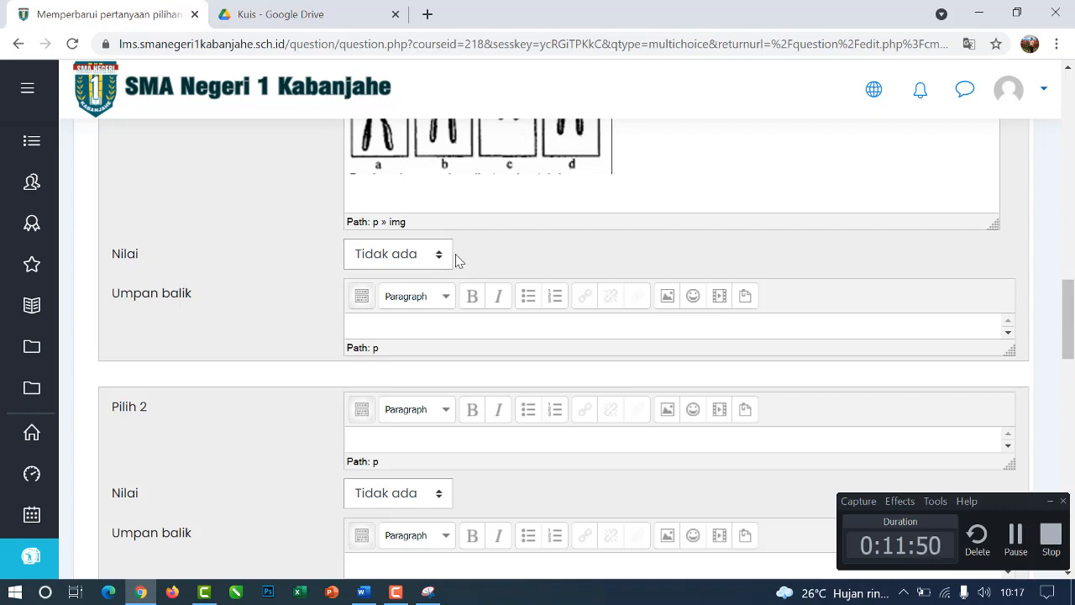
{"action": "scroll", "coordinate": [472, 252], "scroll_direction": "down", "scroll_amount": 1}
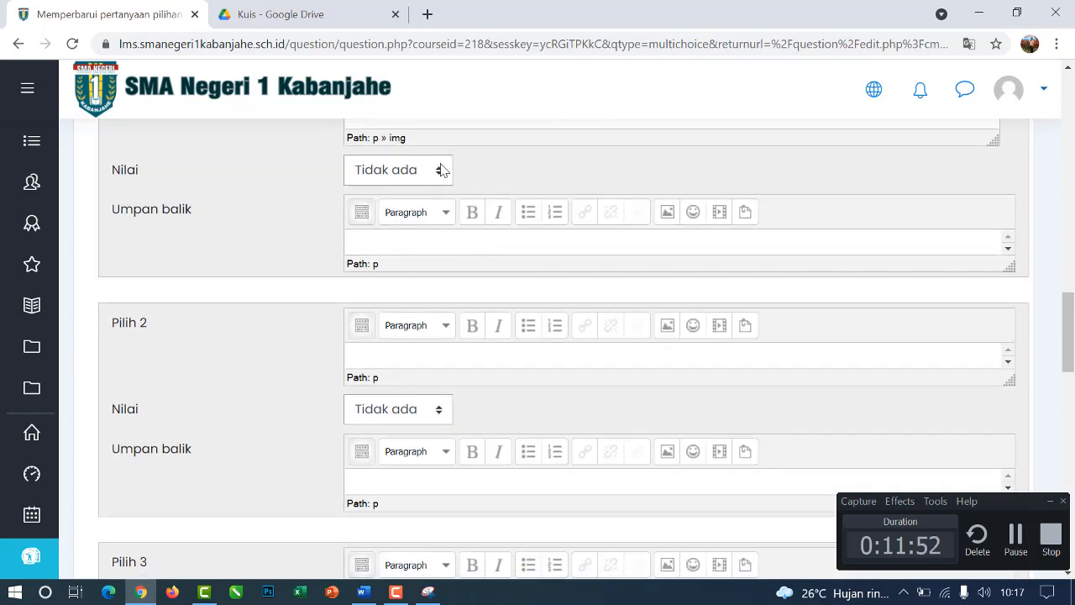
{"action": "scroll", "coordinate": [433, 306], "scroll_direction": "down", "scroll_amount": 1}
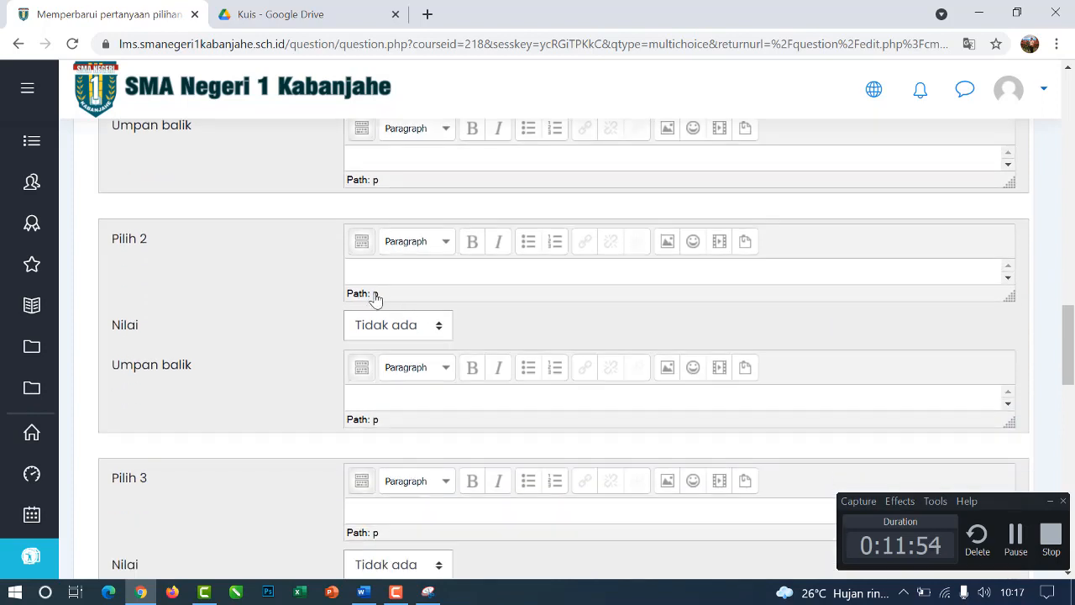
{"action": "left_click", "coordinate": [395, 271]}
{"action": "key", "text": "ctrl+v"}
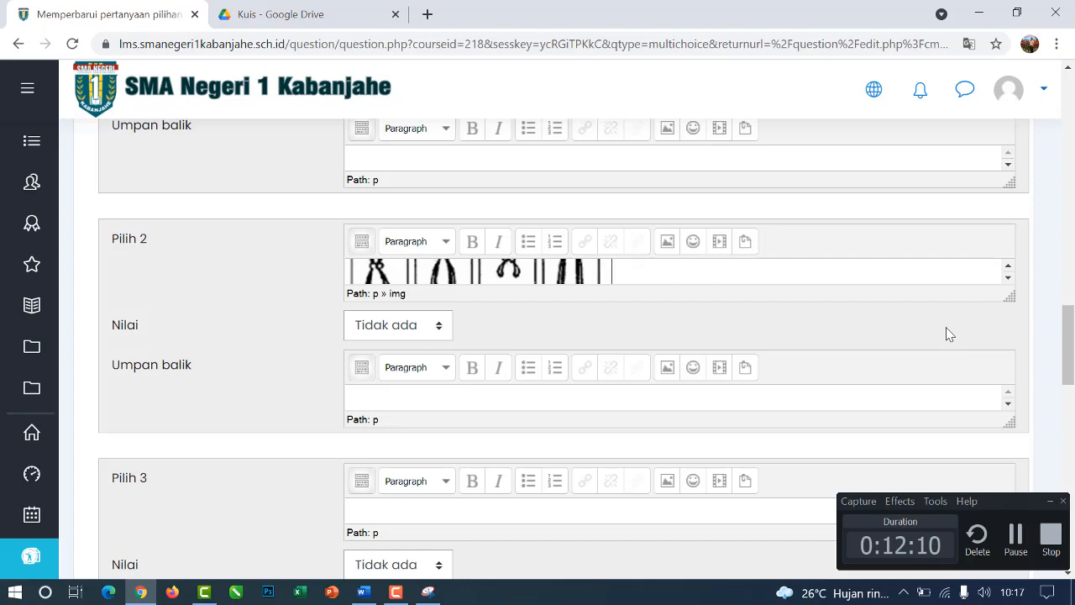
{"action": "scroll", "coordinate": [434, 334], "scroll_direction": "down", "scroll_amount": 2}
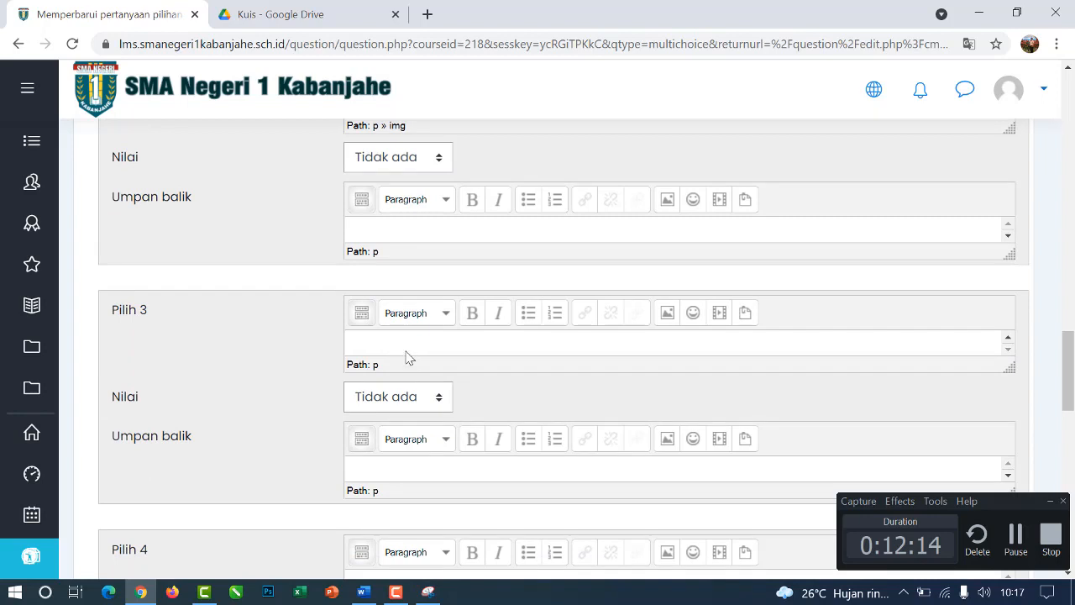
{"action": "left_click", "coordinate": [408, 342]}
{"action": "key", "text": "ctrl+v"}
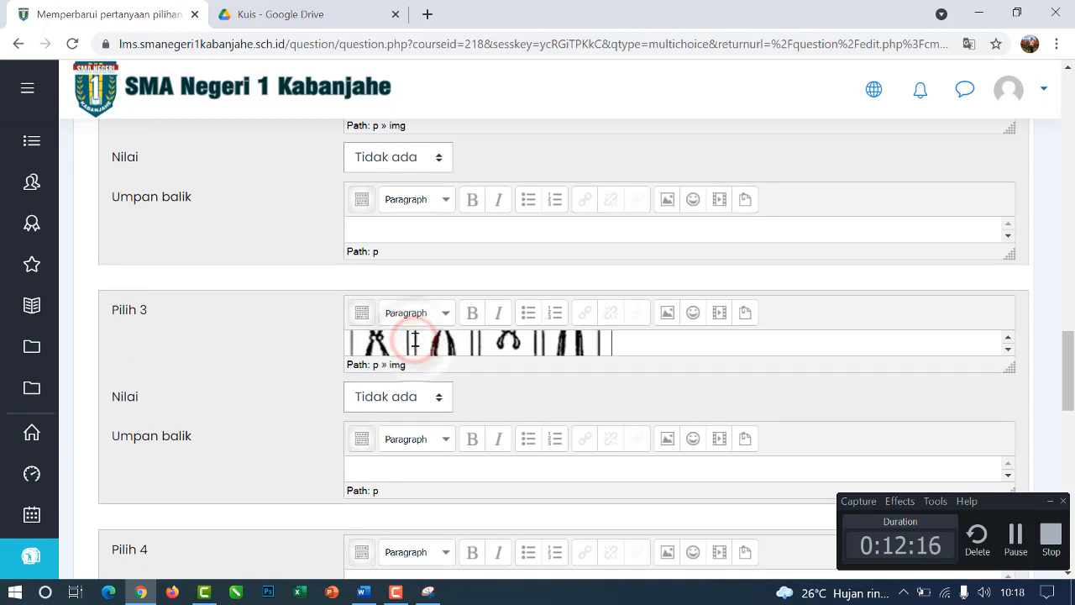
Step: Paste the copied chromosome figure into the Pilih 4 and Pilih 5 answers
{"action": "scroll", "coordinate": [394, 427], "scroll_direction": "down", "scroll_amount": 3}
{"action": "left_click", "coordinate": [402, 339]}
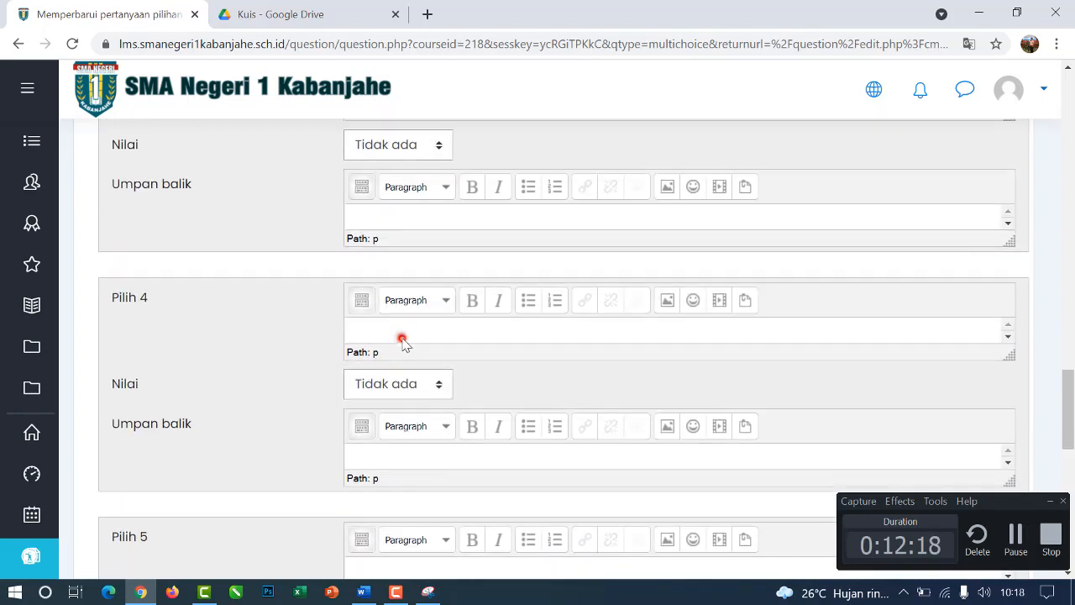
{"action": "key", "text": "ctrl+v"}
{"action": "scroll", "coordinate": [408, 428], "scroll_direction": "down", "scroll_amount": 2}
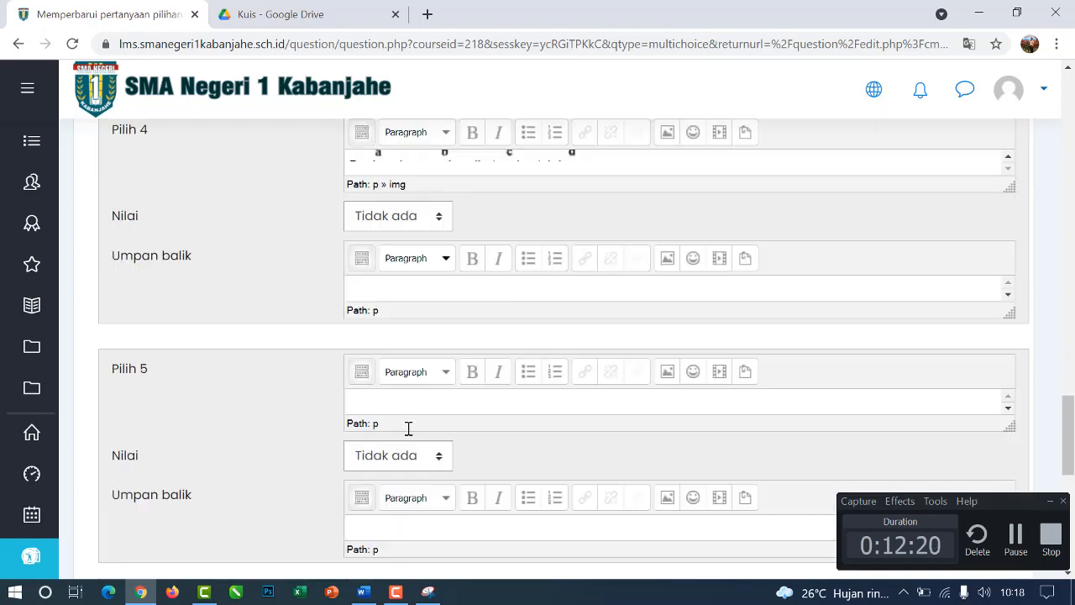
{"action": "left_click", "coordinate": [392, 403]}
{"action": "key", "text": "ctrl+v"}
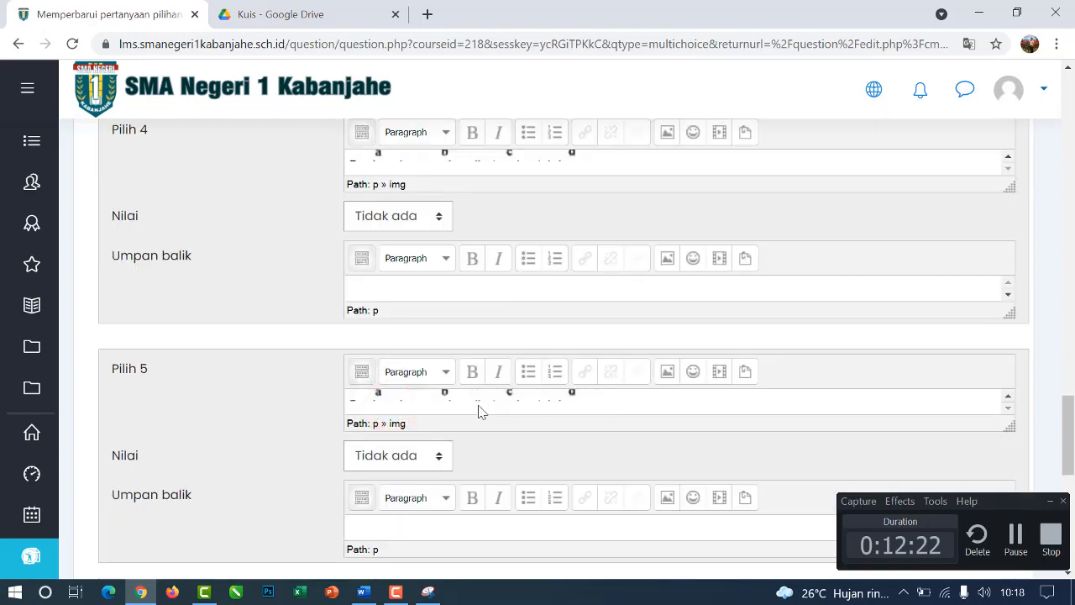
Step: Set the Nilai of Pilih 5 to 100% and save the question, returning to the question bank
{"action": "scroll", "coordinate": [479, 410], "scroll_direction": "down", "scroll_amount": 2}
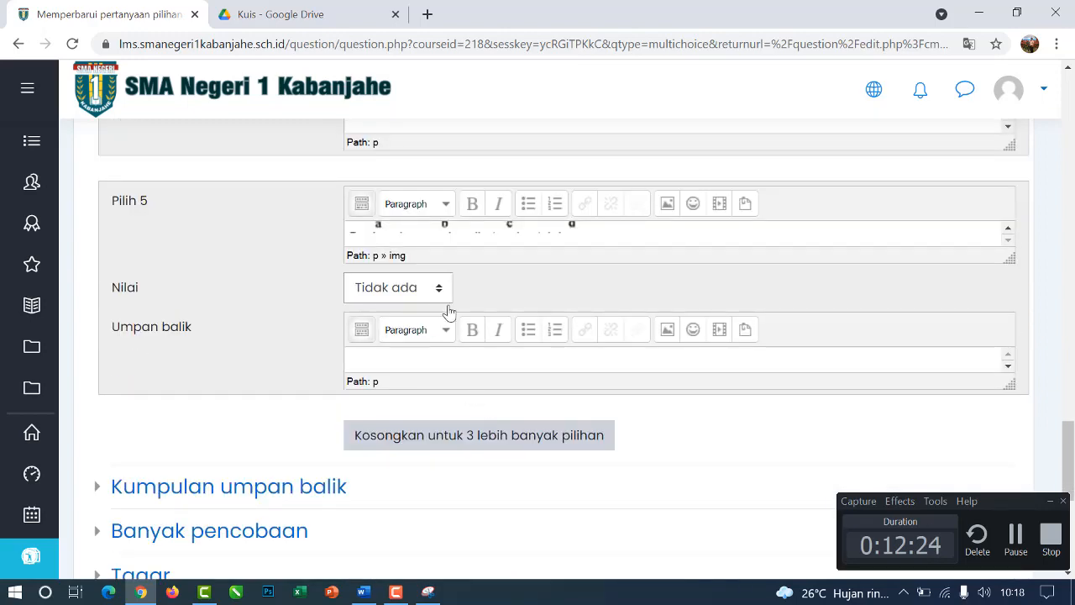
{"action": "left_click", "coordinate": [439, 289]}
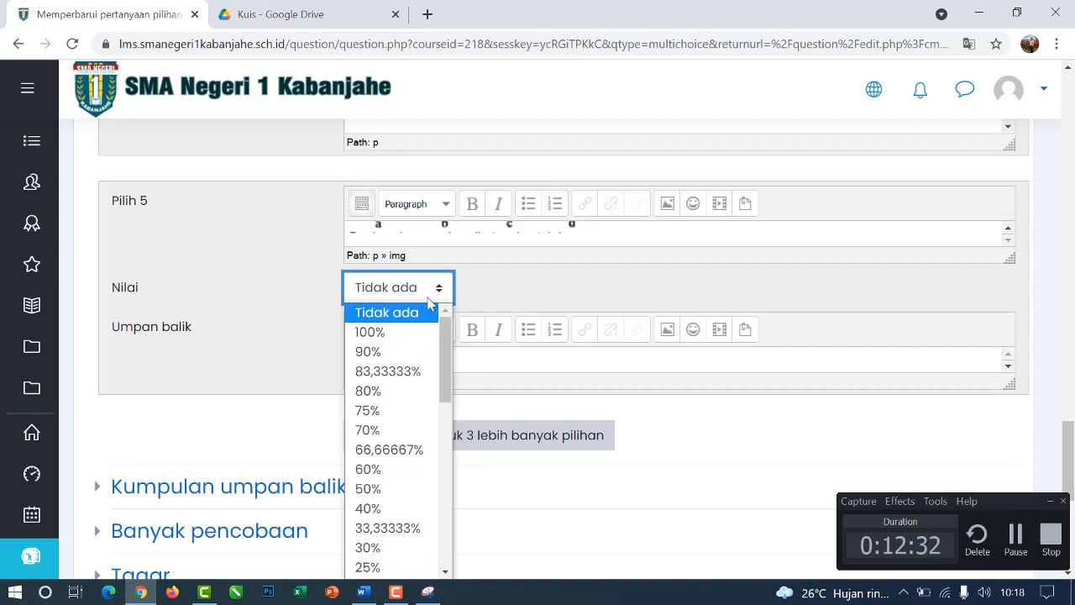
{"action": "left_click", "coordinate": [391, 333]}
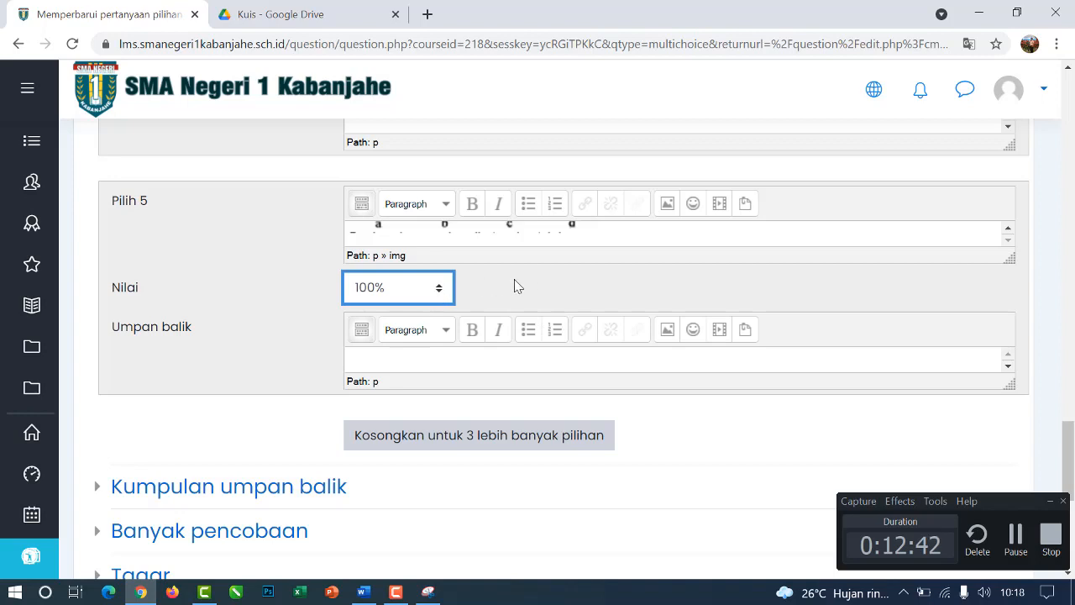
{"action": "scroll", "coordinate": [593, 278], "scroll_direction": "down", "scroll_amount": 1}
{"action": "scroll", "coordinate": [594, 278], "scroll_direction": "down", "scroll_amount": 3}
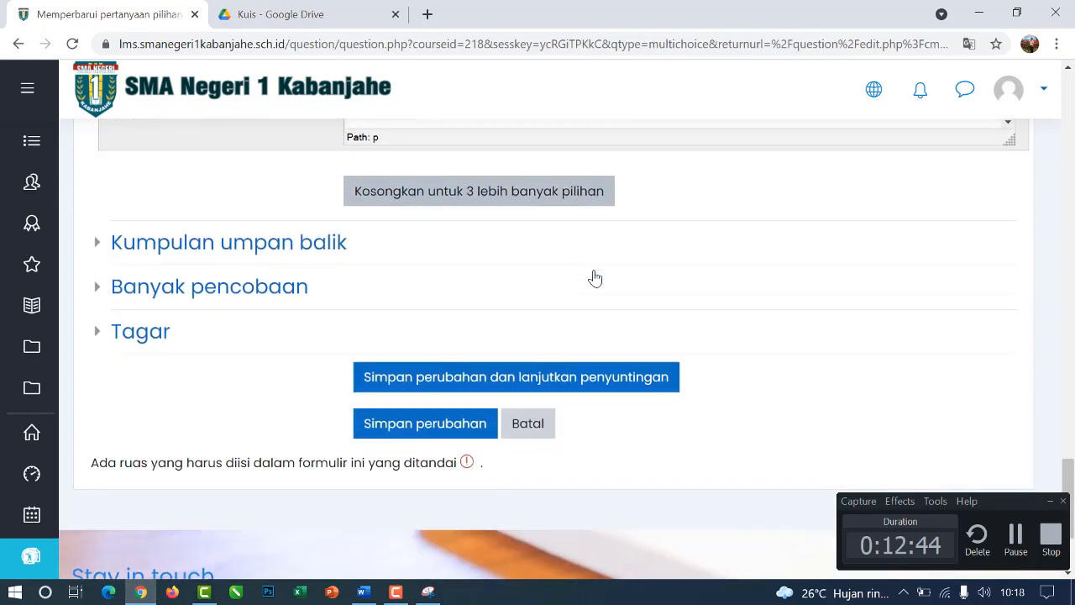
{"action": "left_click", "coordinate": [458, 424]}
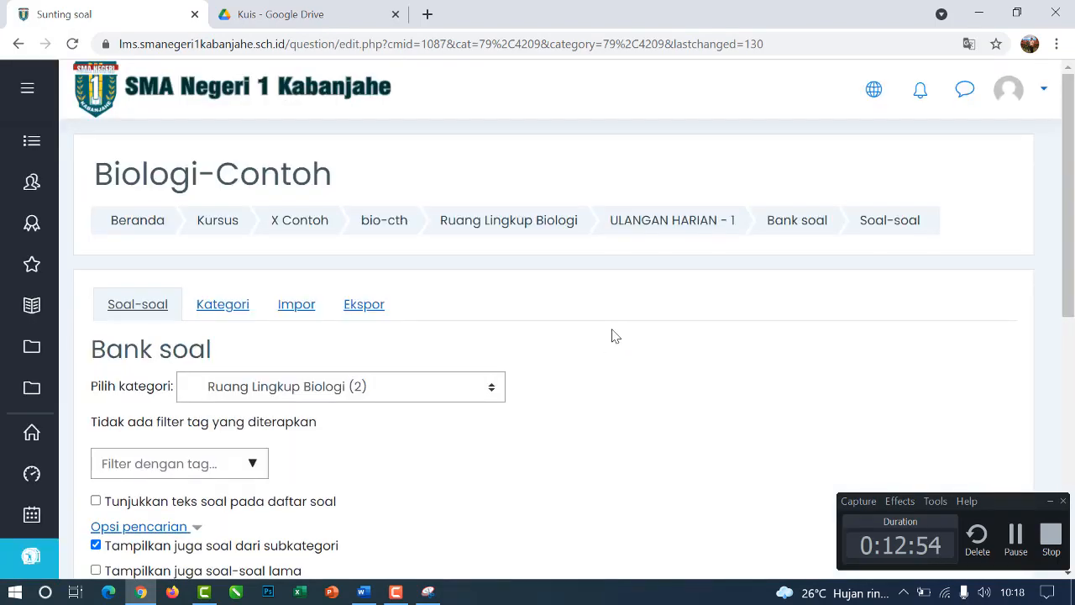
Step: Preview Soal 2 from the question bank, check its question and answer images, and close the preview
{"action": "scroll", "coordinate": [612, 336], "scroll_direction": "down", "scroll_amount": 4}
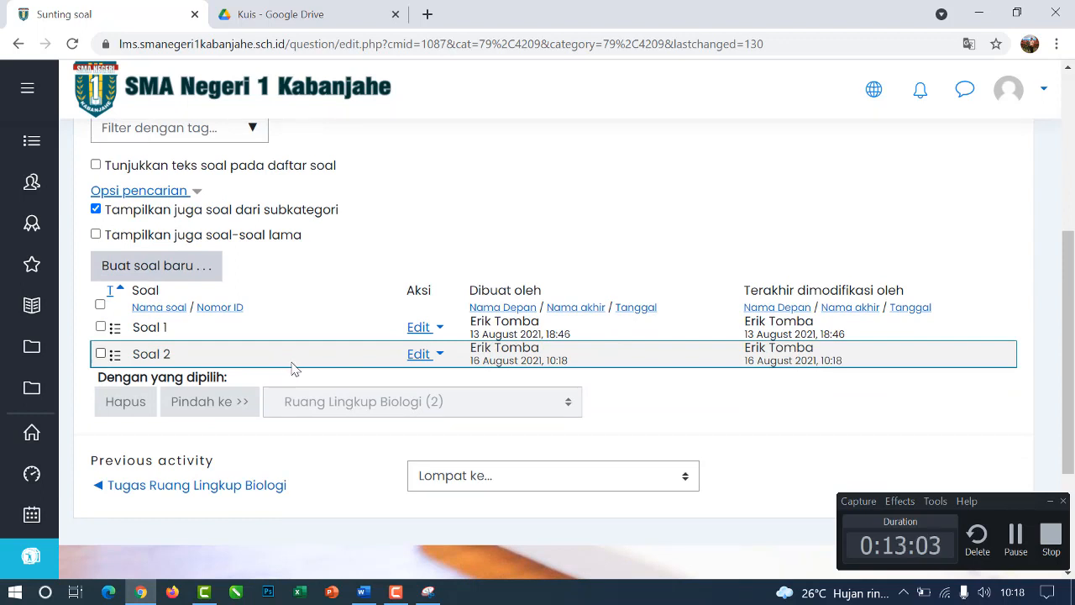
{"action": "left_click", "coordinate": [423, 359]}
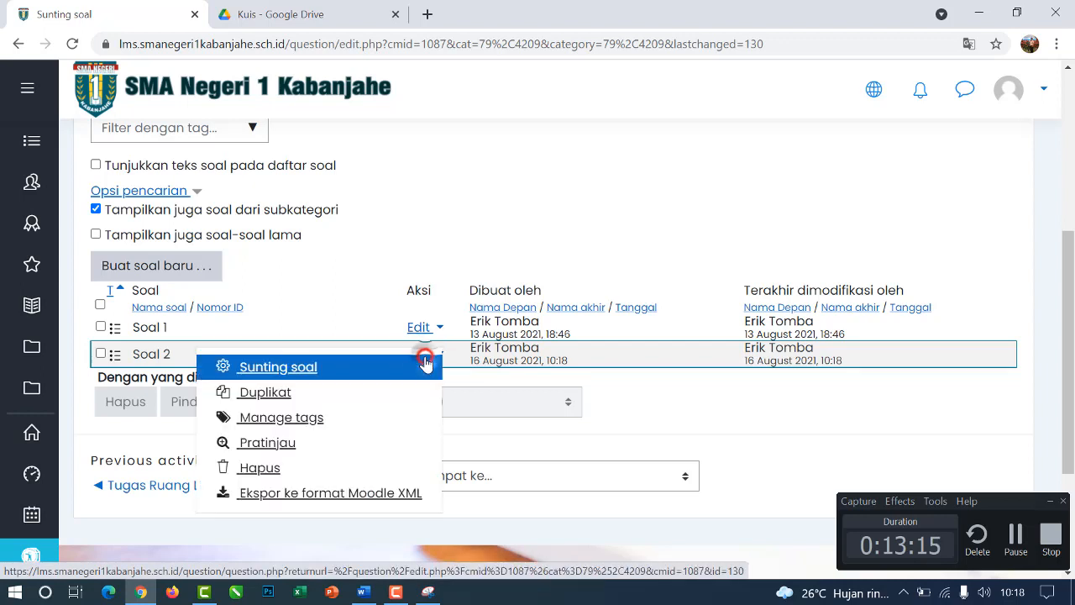
{"action": "left_click", "coordinate": [283, 445]}
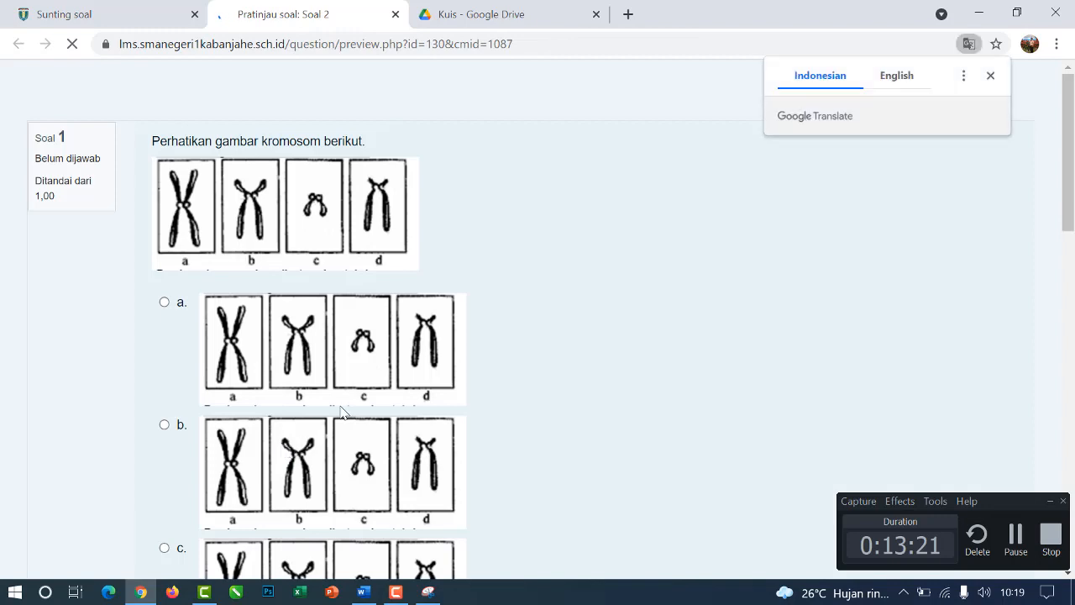
{"action": "scroll", "coordinate": [373, 220], "scroll_direction": "down", "scroll_amount": 5}
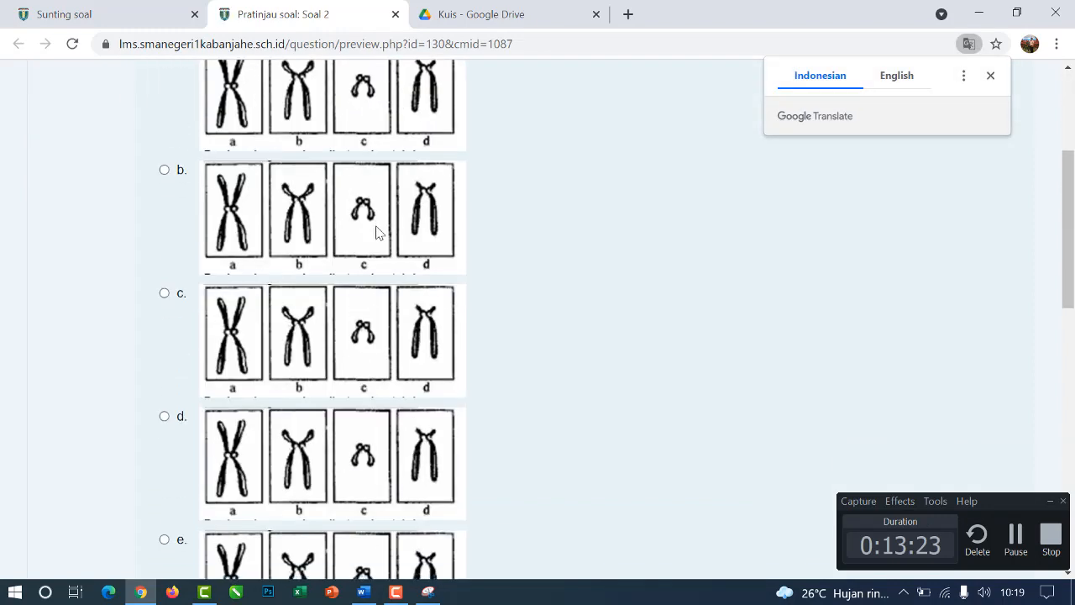
{"action": "scroll", "coordinate": [375, 240], "scroll_direction": "up", "scroll_amount": 5}
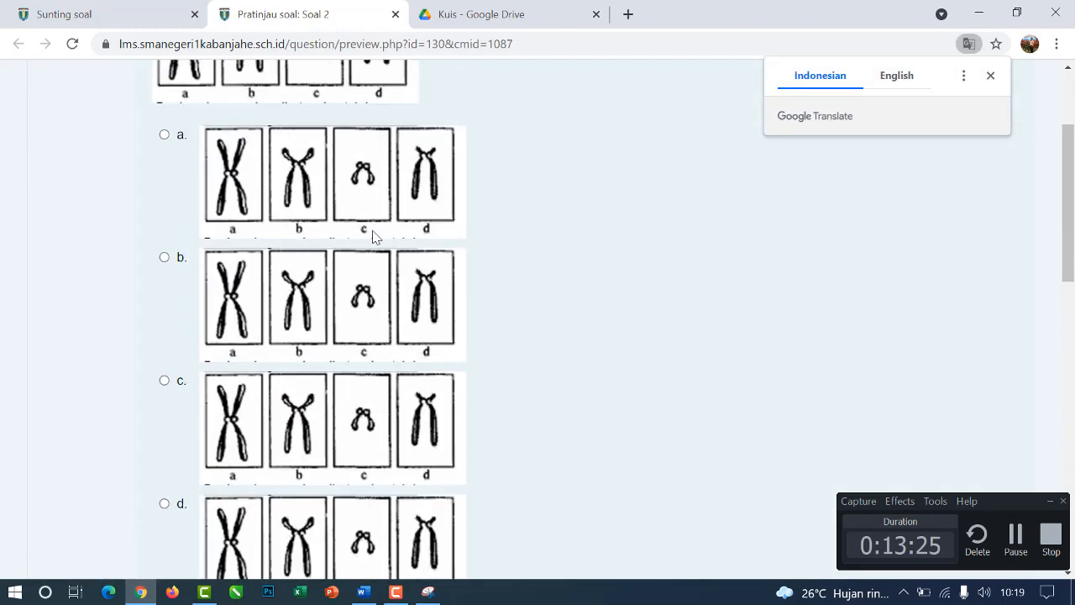
{"action": "left_click", "coordinate": [394, 16]}
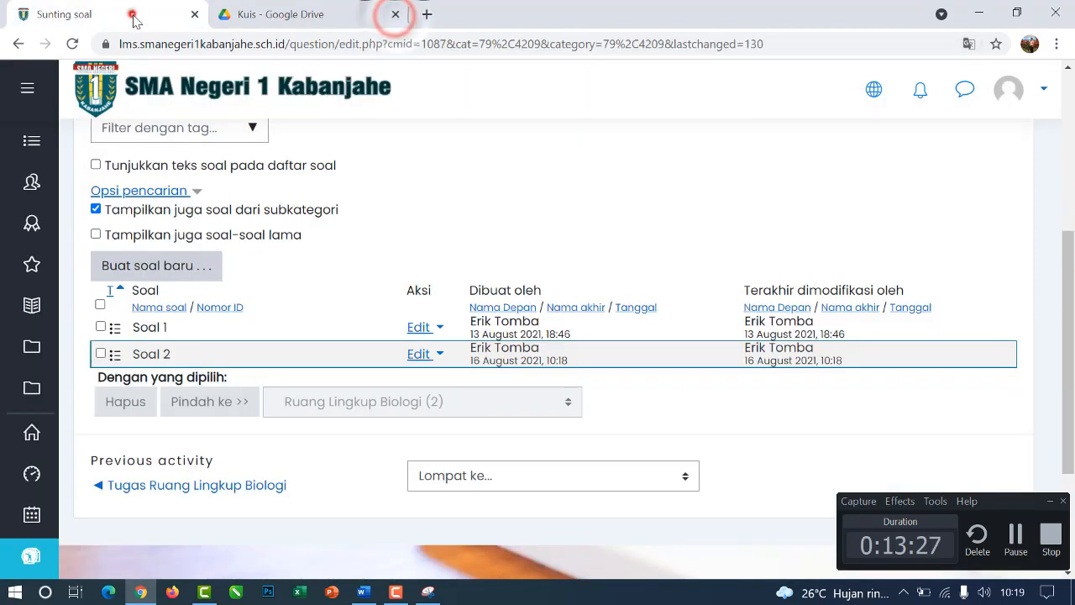
Step: Open Soal 2 for editing and review its question text, answer options and images
{"action": "left_click", "coordinate": [426, 353]}
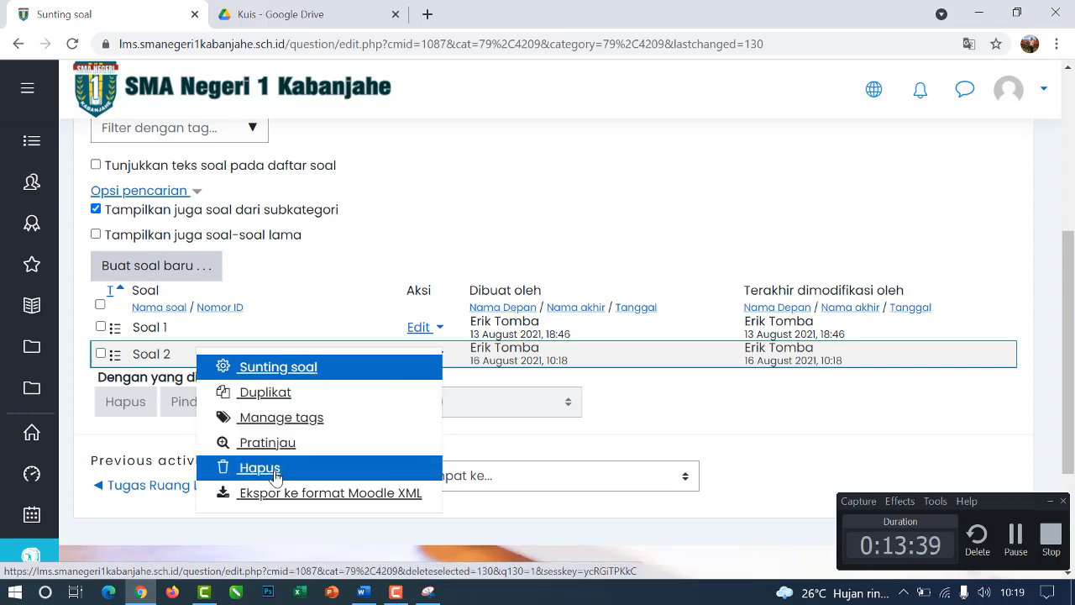
{"action": "left_click", "coordinate": [292, 369]}
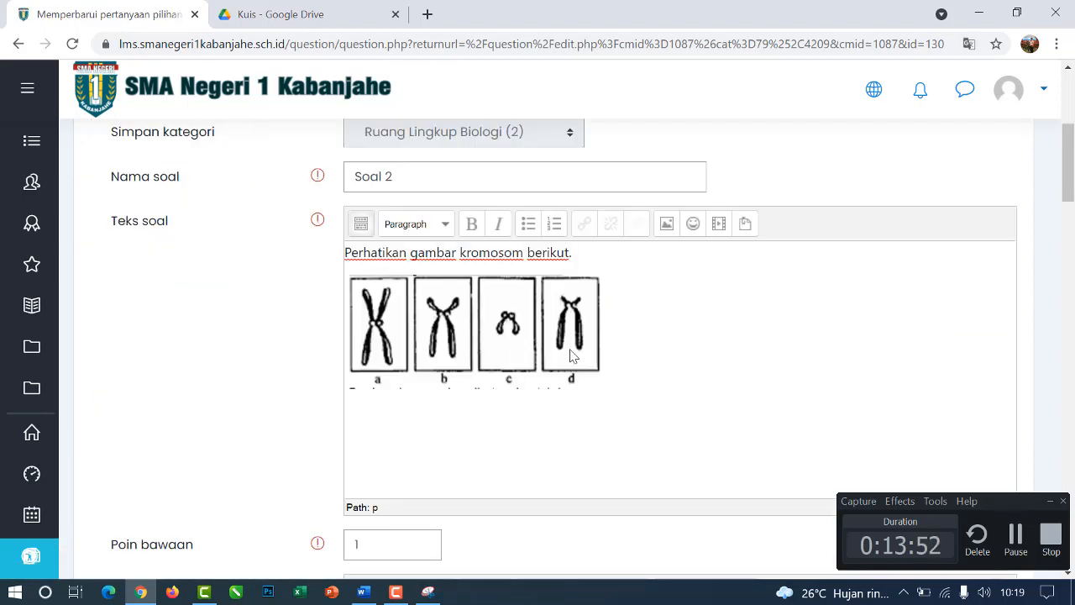
{"action": "scroll", "coordinate": [570, 355], "scroll_direction": "down", "scroll_amount": 1}
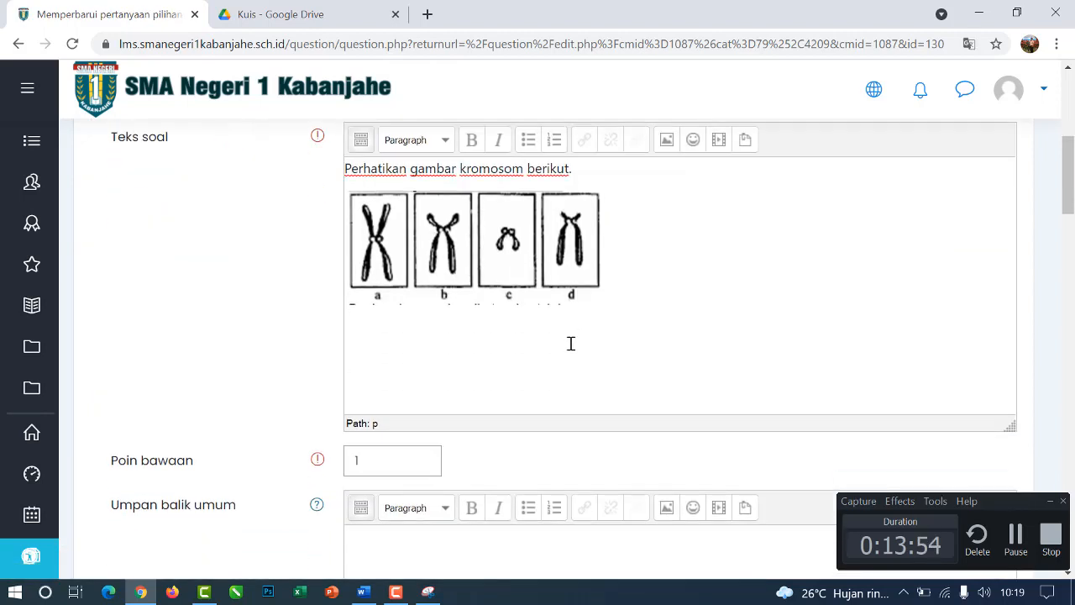
{"action": "scroll", "coordinate": [570, 344], "scroll_direction": "down", "scroll_amount": 6}
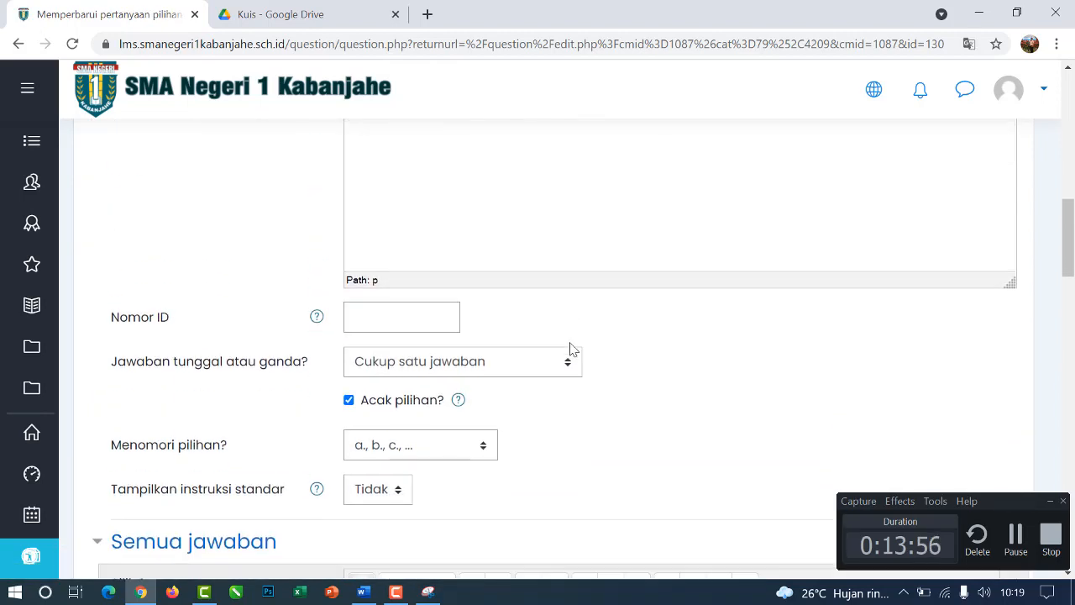
{"action": "scroll", "coordinate": [570, 348], "scroll_direction": "down", "scroll_amount": 4}
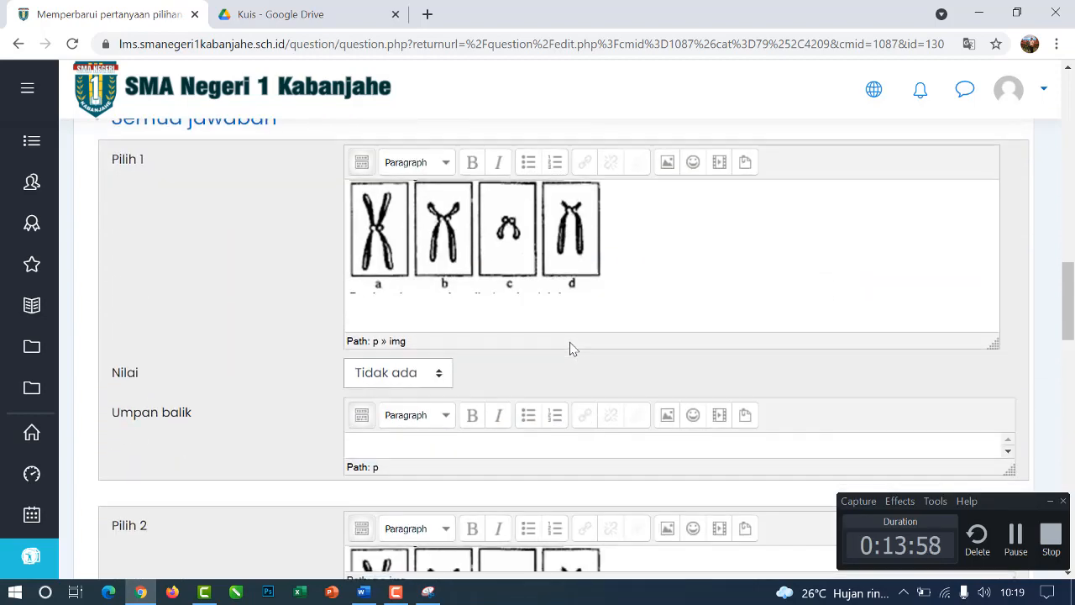
{"action": "scroll", "coordinate": [571, 348], "scroll_direction": "down", "scroll_amount": 2}
{"action": "scroll", "coordinate": [570, 349], "scroll_direction": "down", "scroll_amount": 3}
{"action": "scroll", "coordinate": [569, 344], "scroll_direction": "up", "scroll_amount": 8}
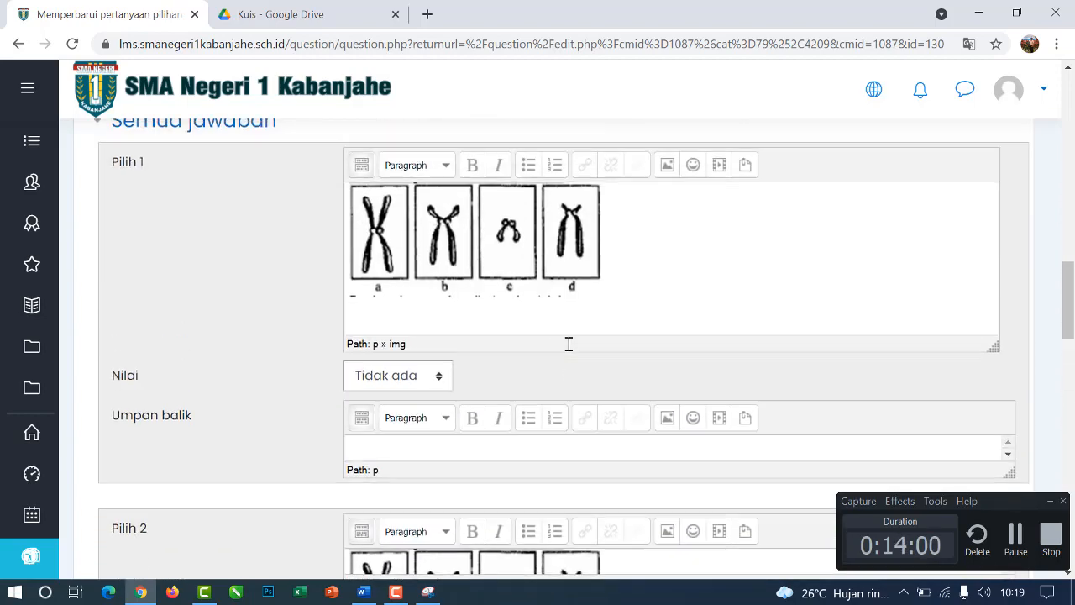
{"action": "scroll", "coordinate": [567, 344], "scroll_direction": "up", "scroll_amount": 6}
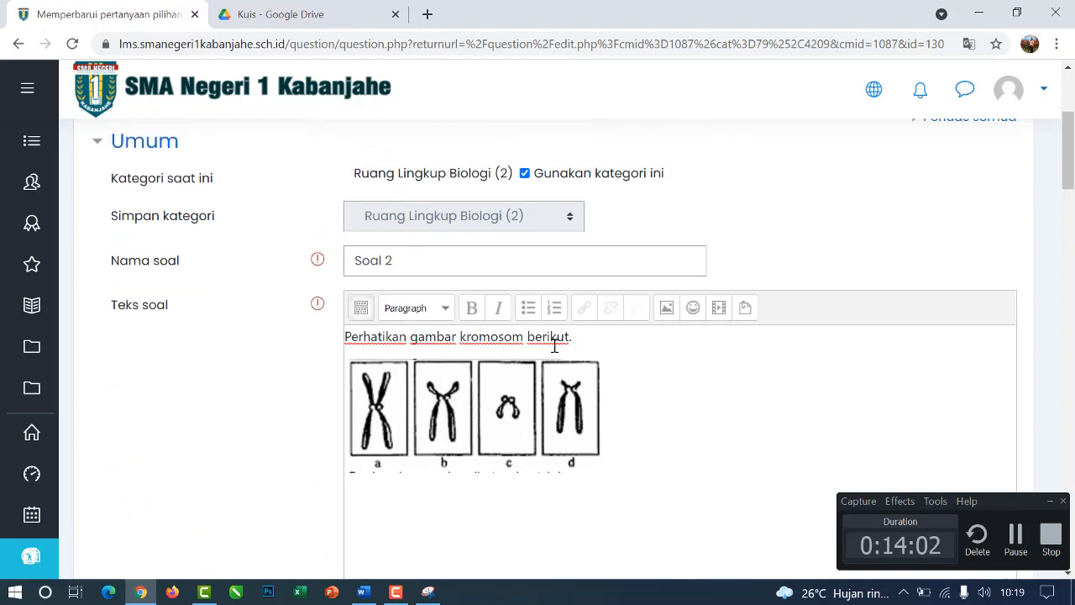
Step: Save the Soal 2 question form and return to the question bank
{"action": "scroll", "coordinate": [556, 346], "scroll_direction": "down", "scroll_amount": 20}
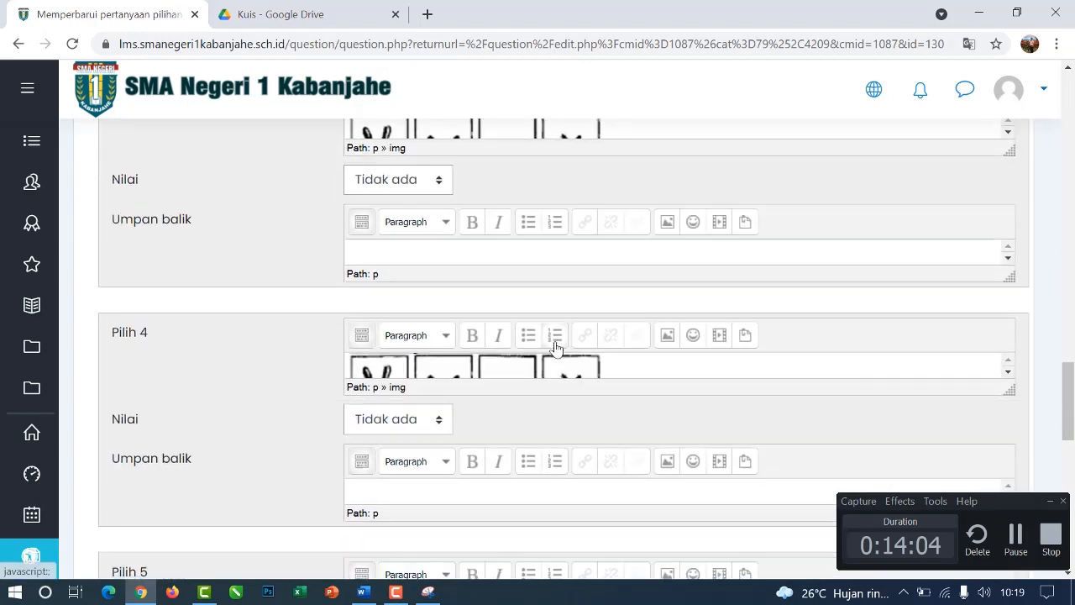
{"action": "scroll", "coordinate": [556, 346], "scroll_direction": "down", "scroll_amount": 4}
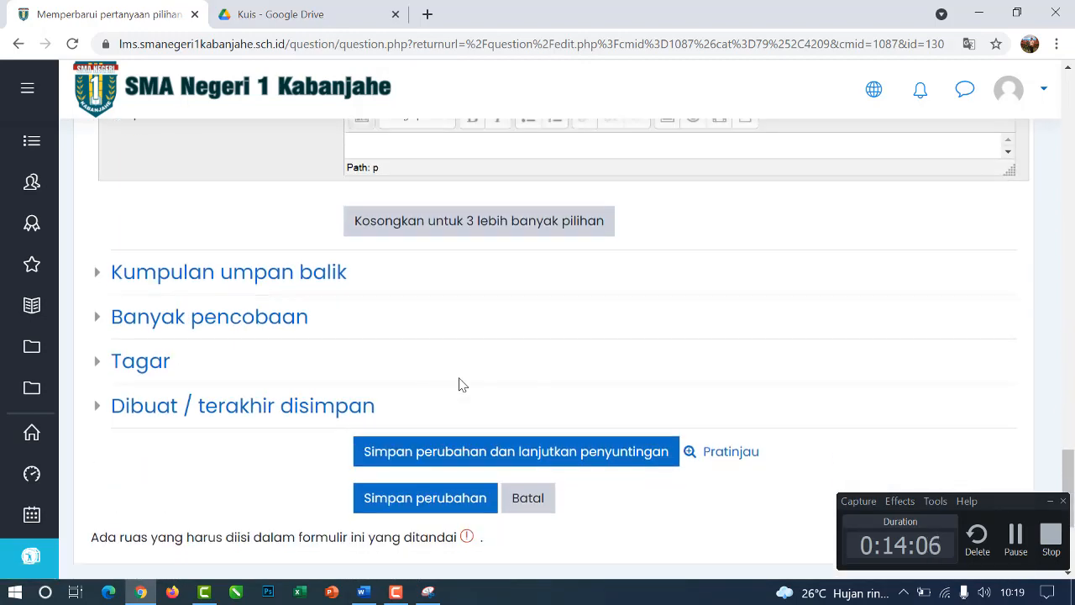
{"action": "left_click", "coordinate": [411, 498]}
Step: Delete Soal 2 from the question bank and confirm the deletion
{"action": "scroll", "coordinate": [516, 344], "scroll_direction": "down", "scroll_amount": 5}
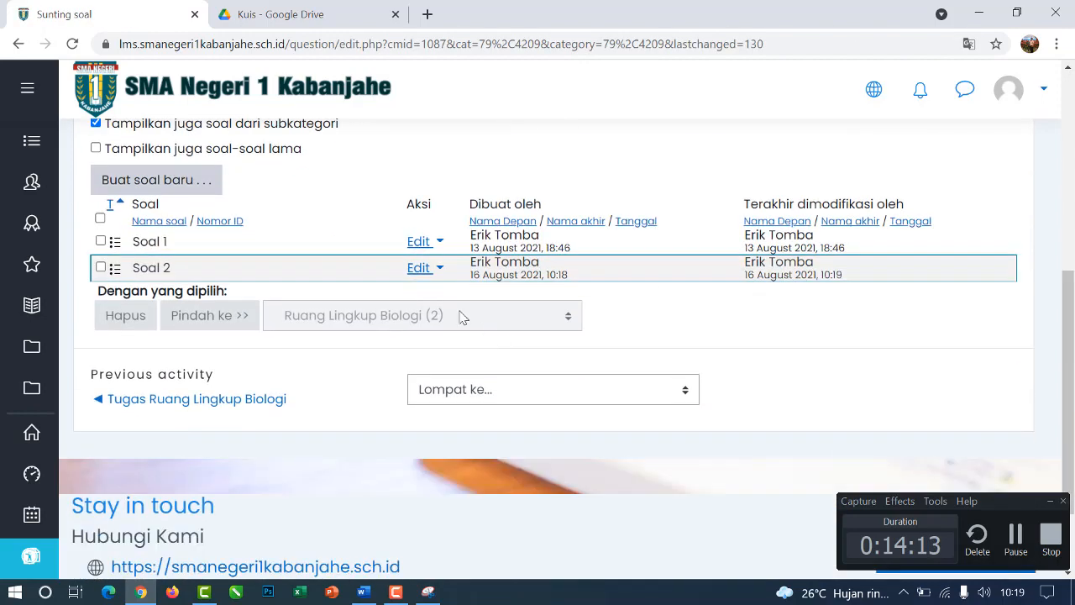
{"action": "left_click", "coordinate": [428, 268]}
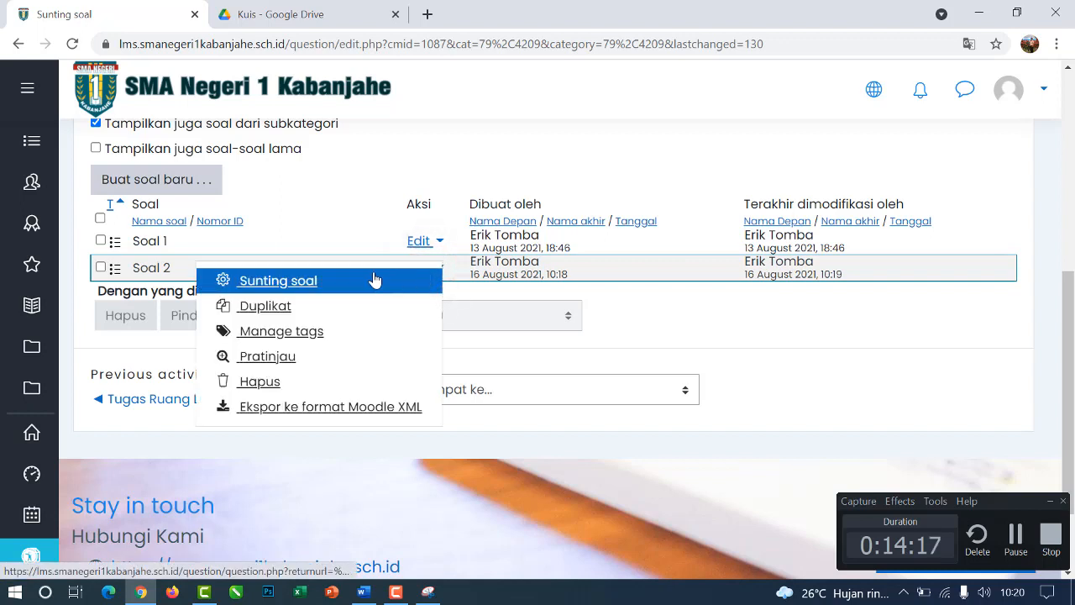
{"action": "left_click", "coordinate": [280, 387]}
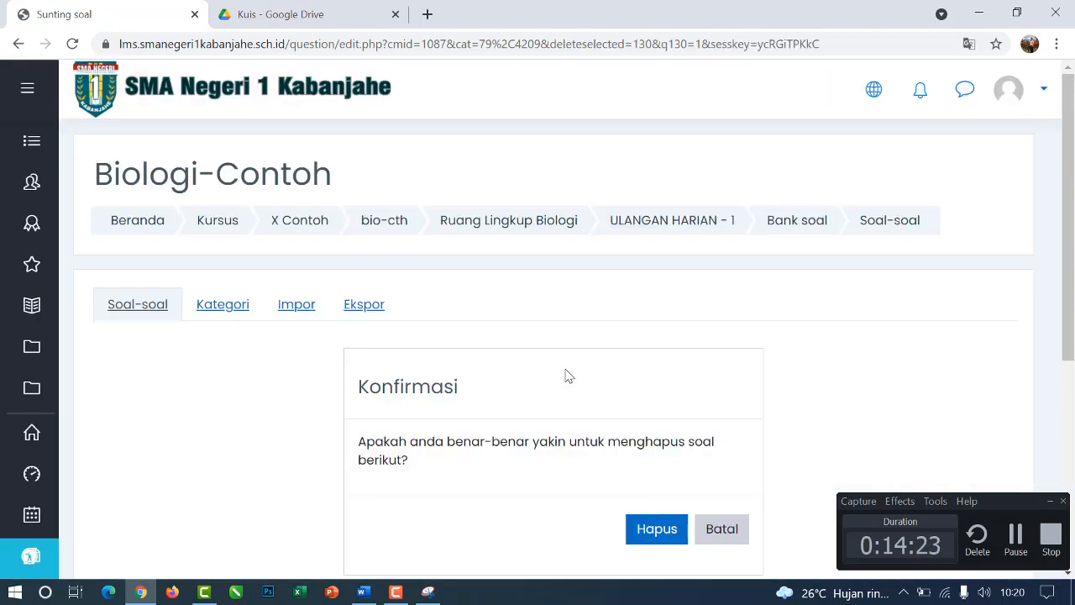
{"action": "scroll", "coordinate": [618, 370], "scroll_direction": "down", "scroll_amount": 1}
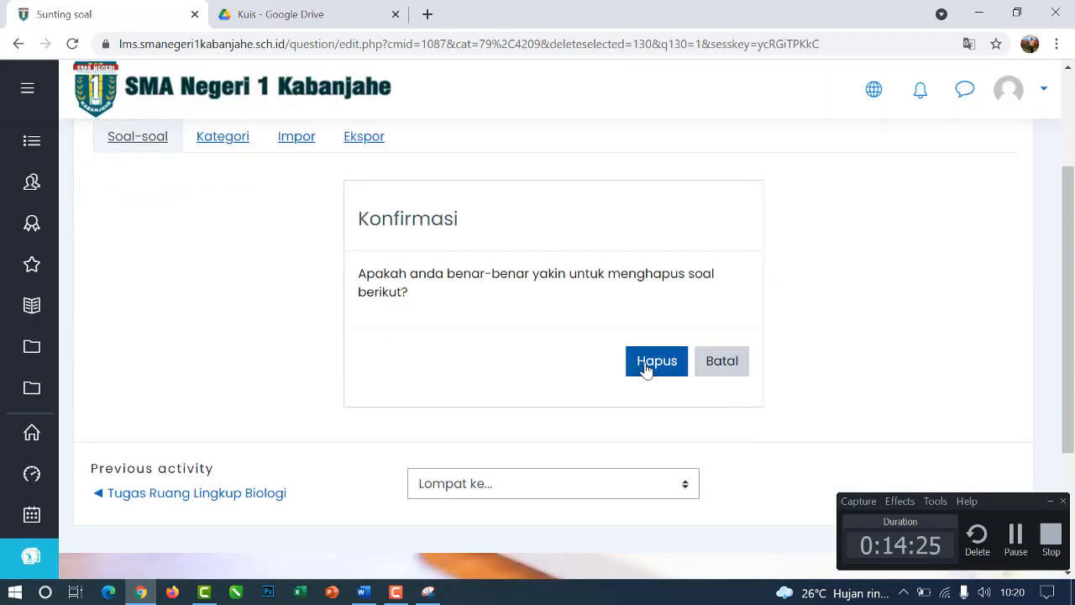
{"action": "left_click", "coordinate": [646, 368]}
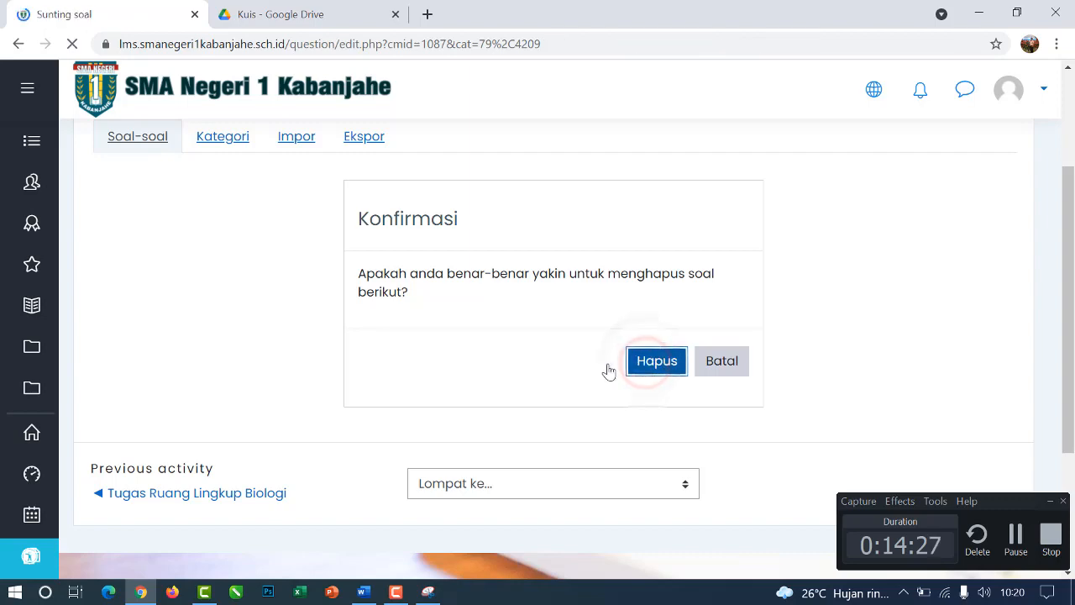
{"action": "scroll", "coordinate": [402, 367], "scroll_direction": "down", "scroll_amount": 2}
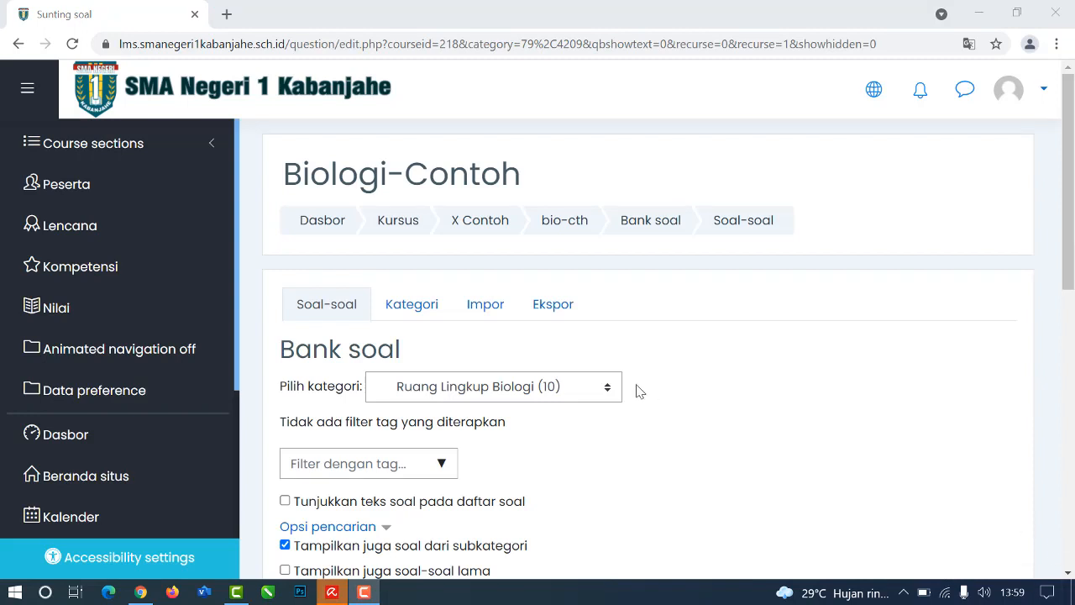
Step: Return from the question bank to the bio-cth course and open the quiz ULANGAN HARIAN - 1
{"action": "scroll", "coordinate": [586, 357], "scroll_direction": "down", "scroll_amount": 5}
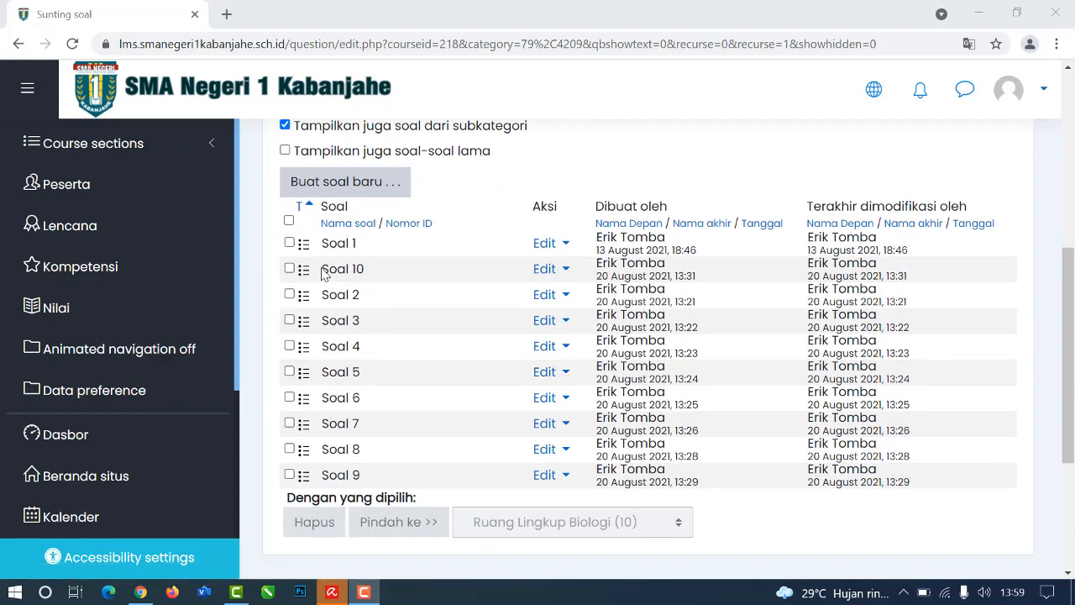
{"action": "scroll", "coordinate": [433, 363], "scroll_direction": "up", "scroll_amount": 4}
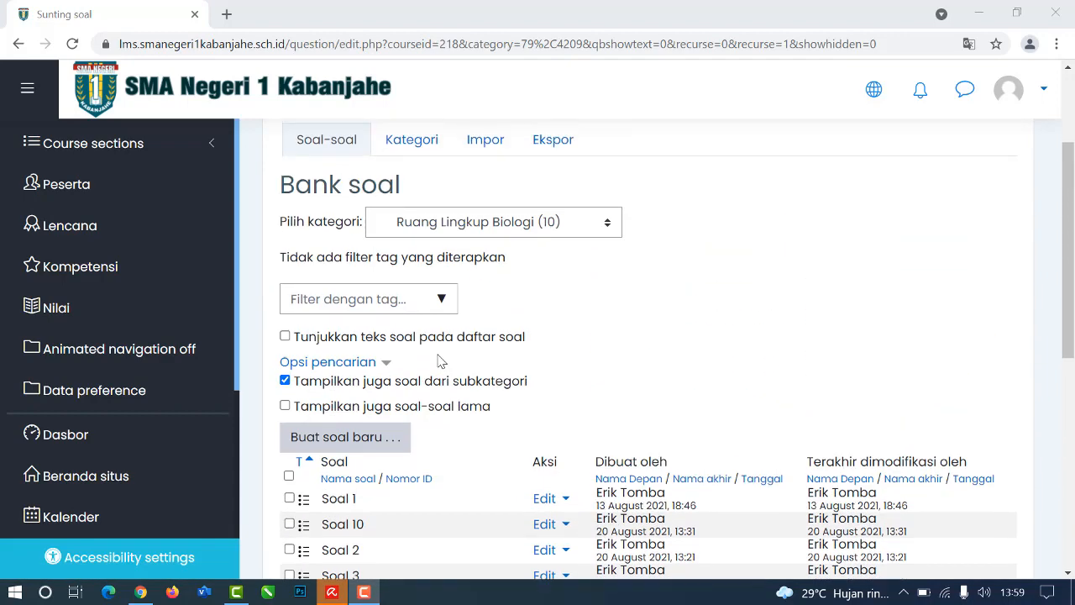
{"action": "scroll", "coordinate": [530, 358], "scroll_direction": "up", "scroll_amount": 1}
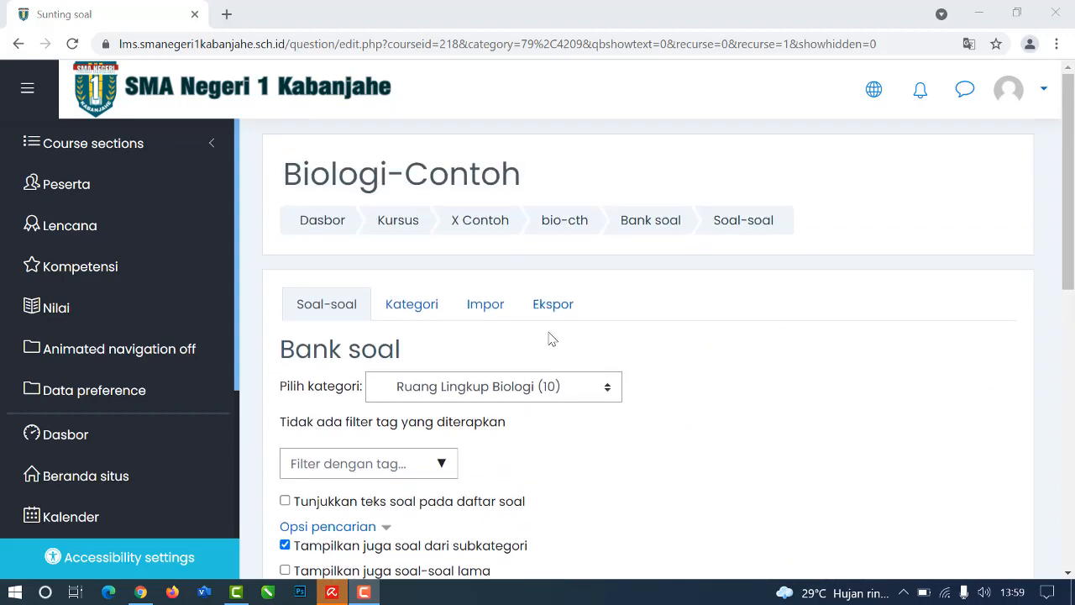
{"action": "left_click", "coordinate": [569, 240]}
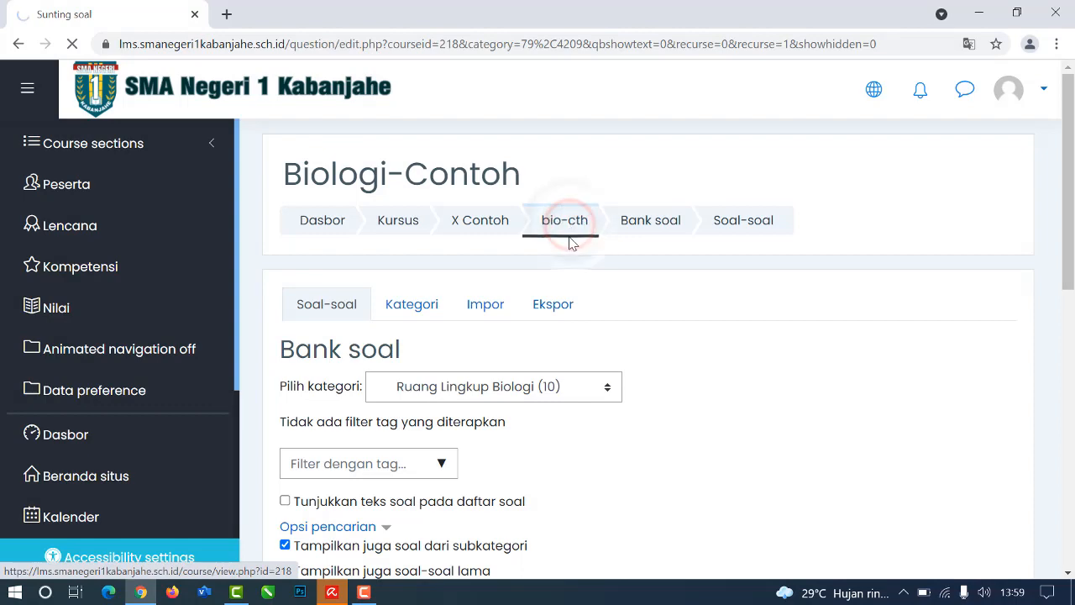
{"action": "scroll", "coordinate": [559, 293], "scroll_direction": "down", "scroll_amount": 3}
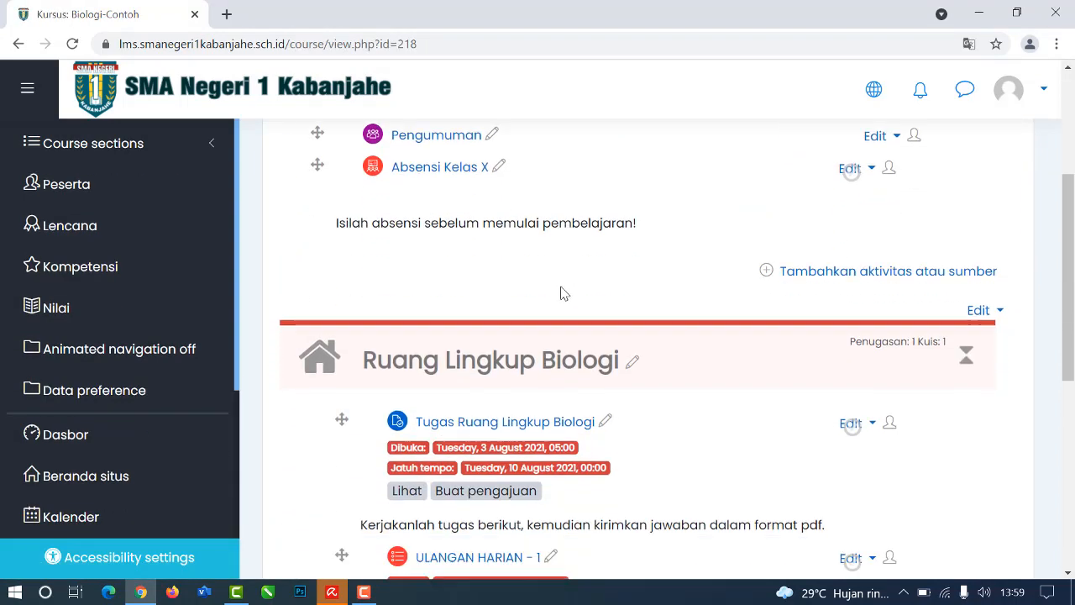
{"action": "scroll", "coordinate": [563, 292], "scroll_direction": "down", "scroll_amount": 2}
{"action": "scroll", "coordinate": [567, 285], "scroll_direction": "down", "scroll_amount": 2}
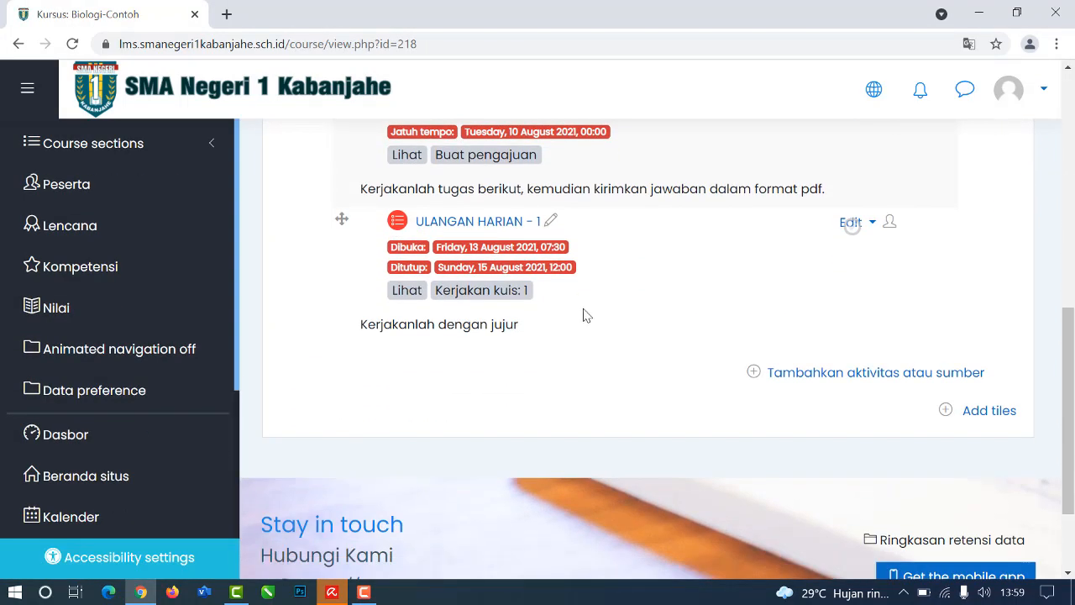
{"action": "left_click", "coordinate": [475, 226]}
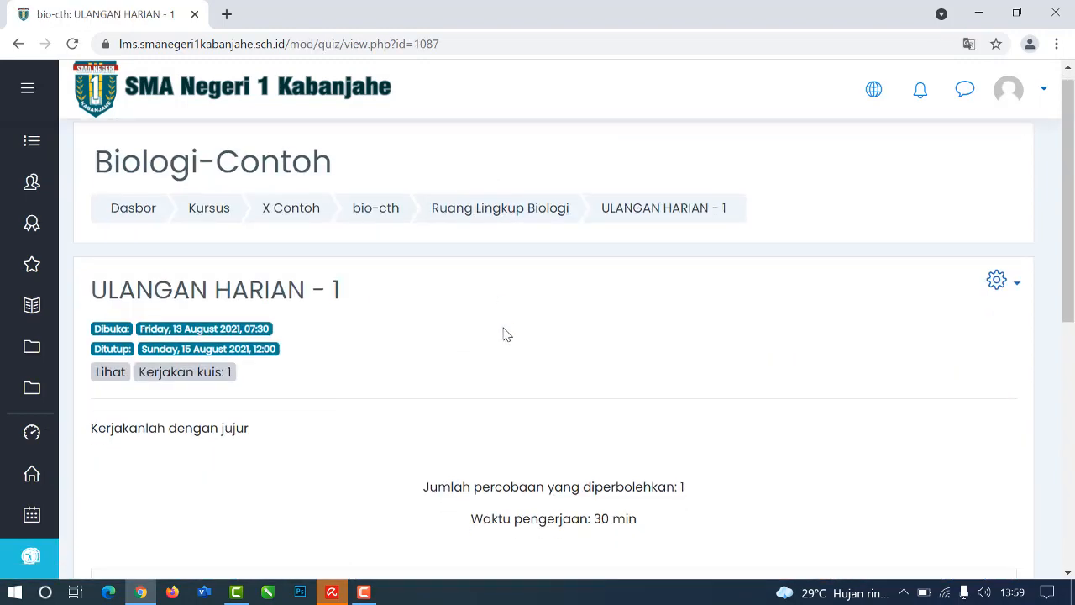
Step: Open the question editing page of ULANGAN HARIAN - 1
{"action": "scroll", "coordinate": [504, 327], "scroll_direction": "down", "scroll_amount": 2}
{"action": "scroll", "coordinate": [443, 321], "scroll_direction": "down", "scroll_amount": 1}
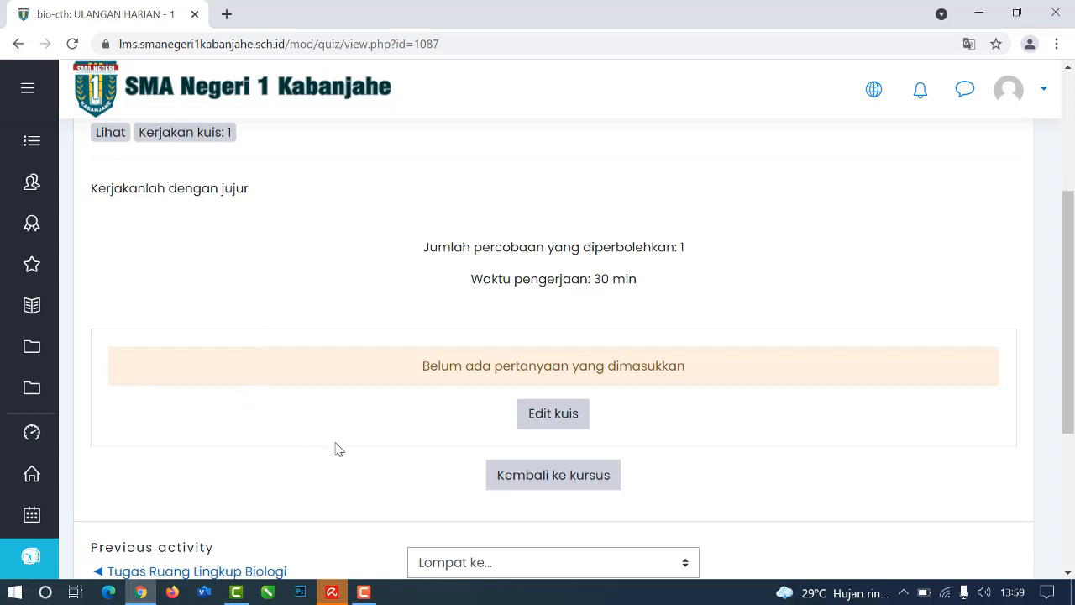
{"action": "left_click", "coordinate": [567, 425]}
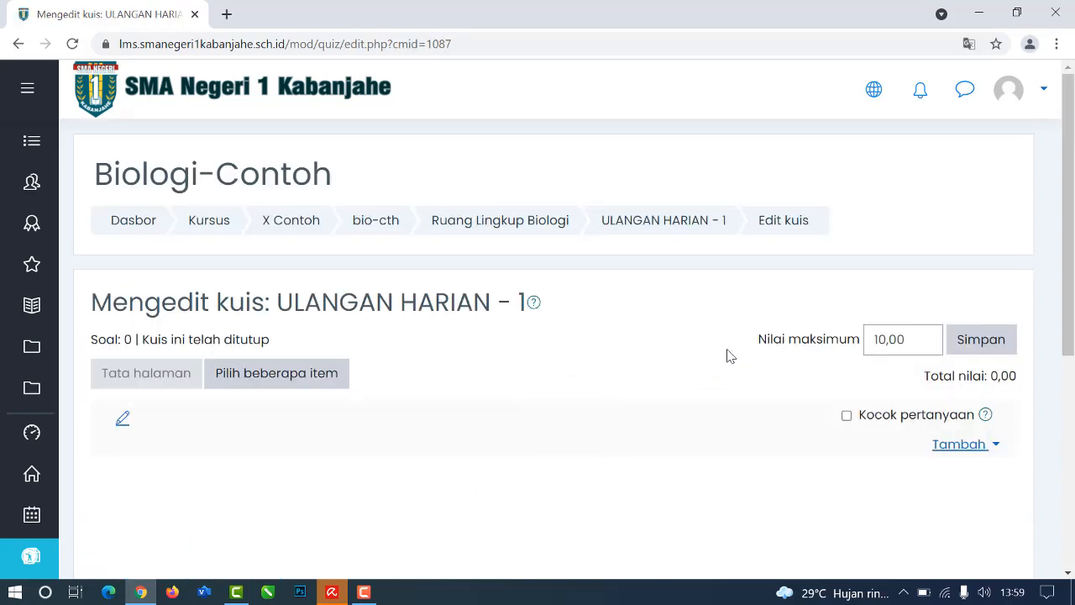
Step: Start adding questions to the quiz from the question bank and choose the category Ruang Lingkup Biologi
{"action": "scroll", "coordinate": [705, 334], "scroll_direction": "down", "scroll_amount": 2}
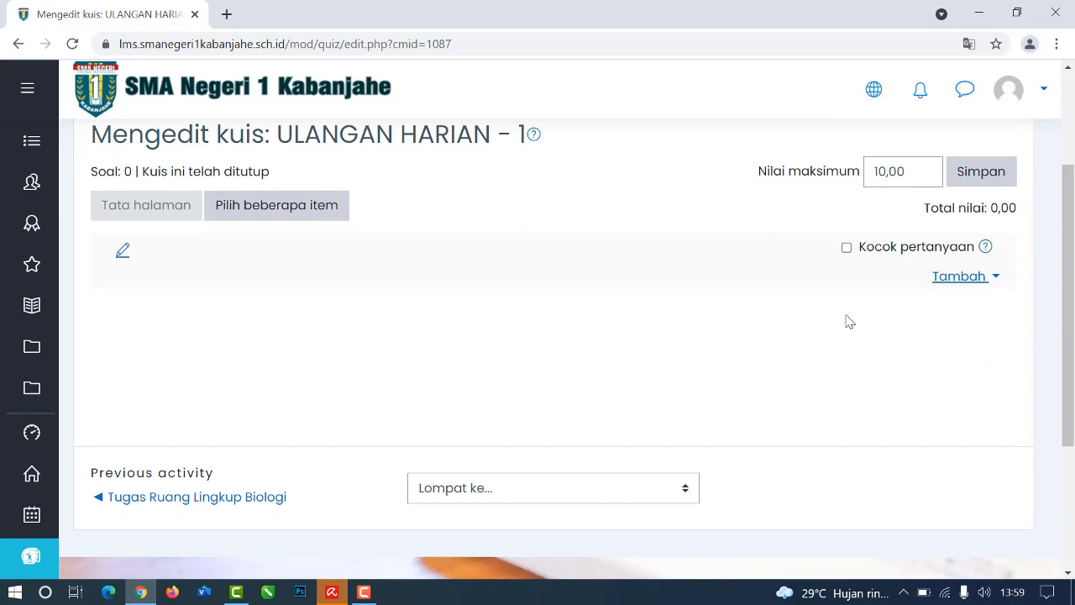
{"action": "left_click", "coordinate": [959, 278]}
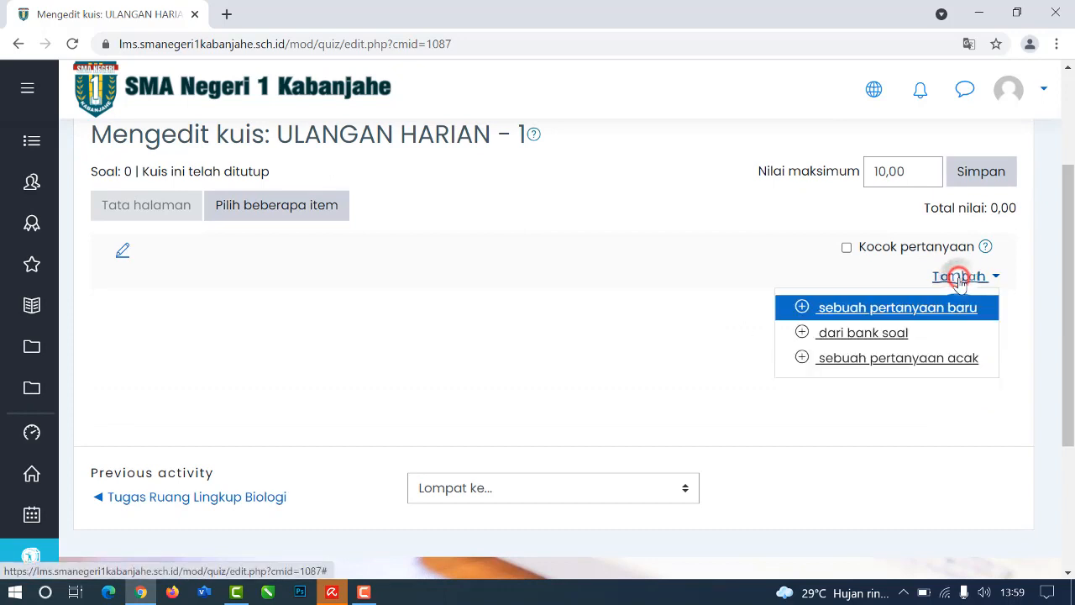
{"action": "left_click", "coordinate": [880, 336]}
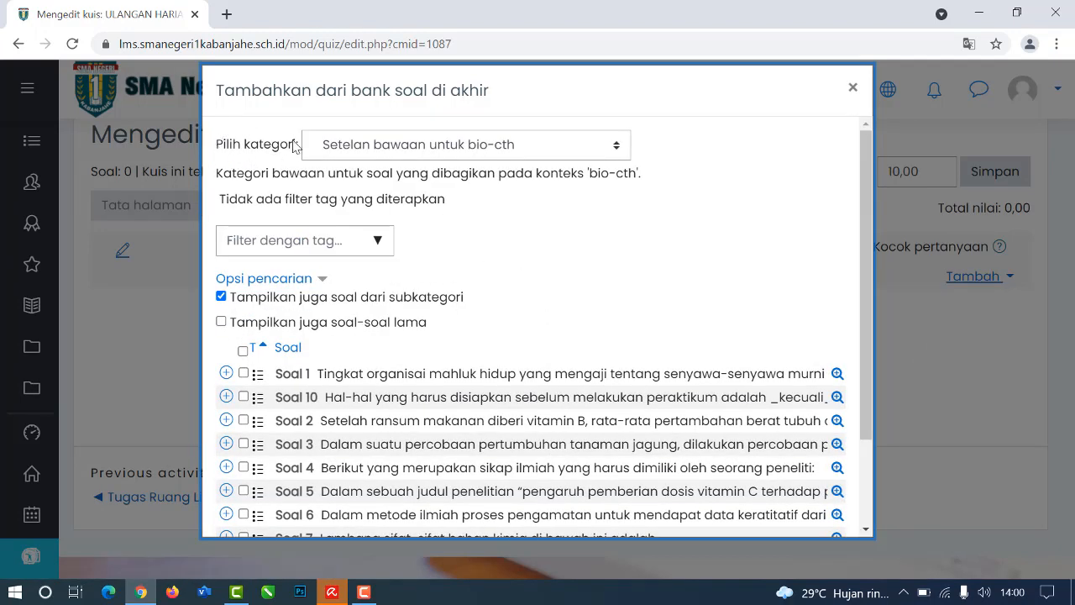
{"action": "left_click", "coordinate": [401, 148]}
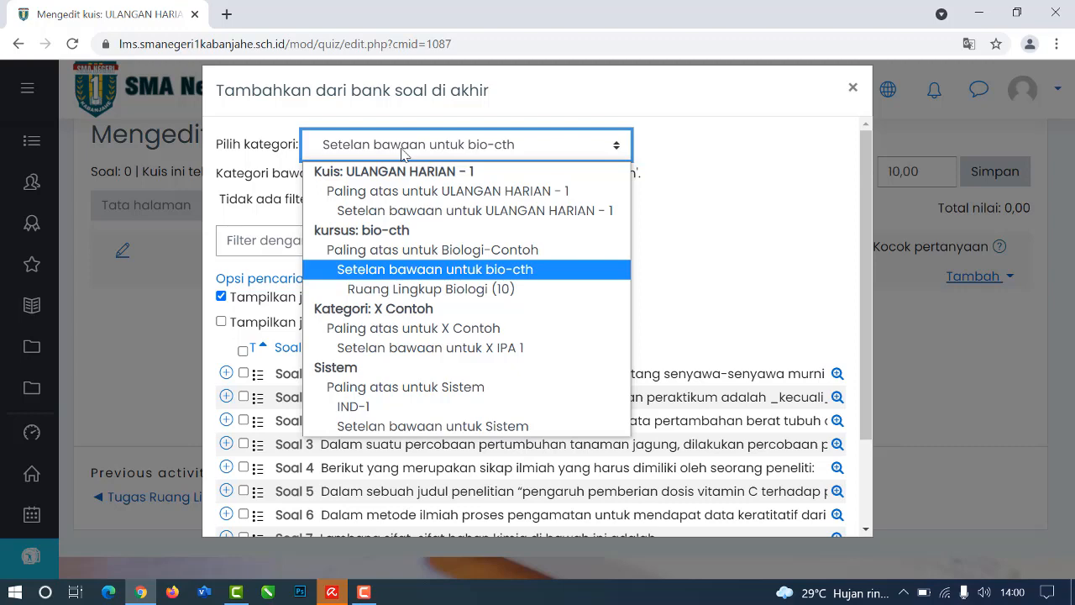
{"action": "left_click", "coordinate": [467, 296]}
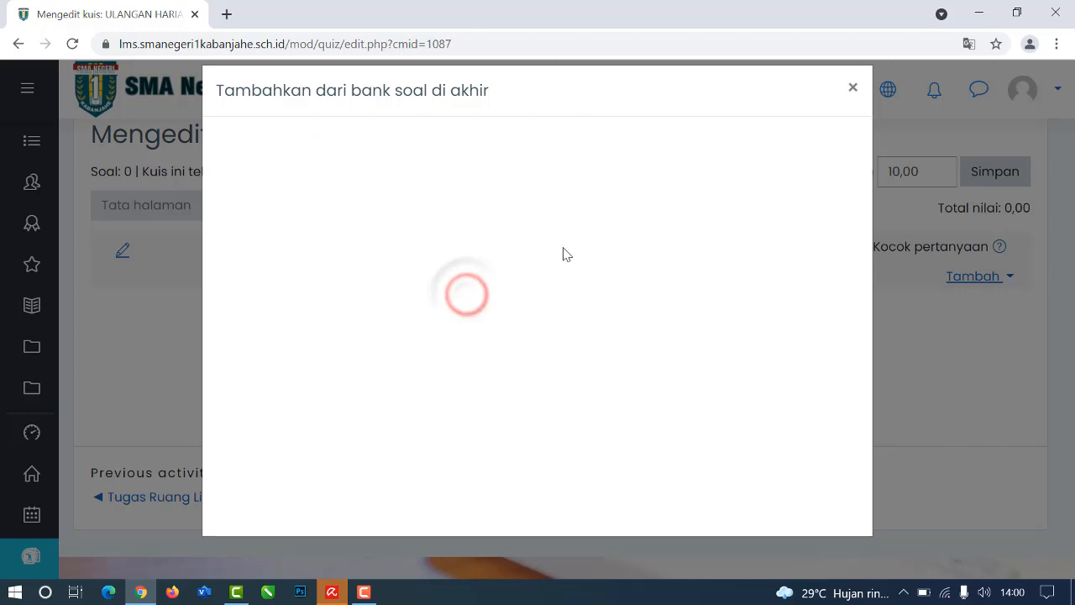
{"action": "scroll", "coordinate": [580, 246], "scroll_direction": "down", "scroll_amount": 1}
{"action": "scroll", "coordinate": [593, 250], "scroll_direction": "down", "scroll_amount": 1}
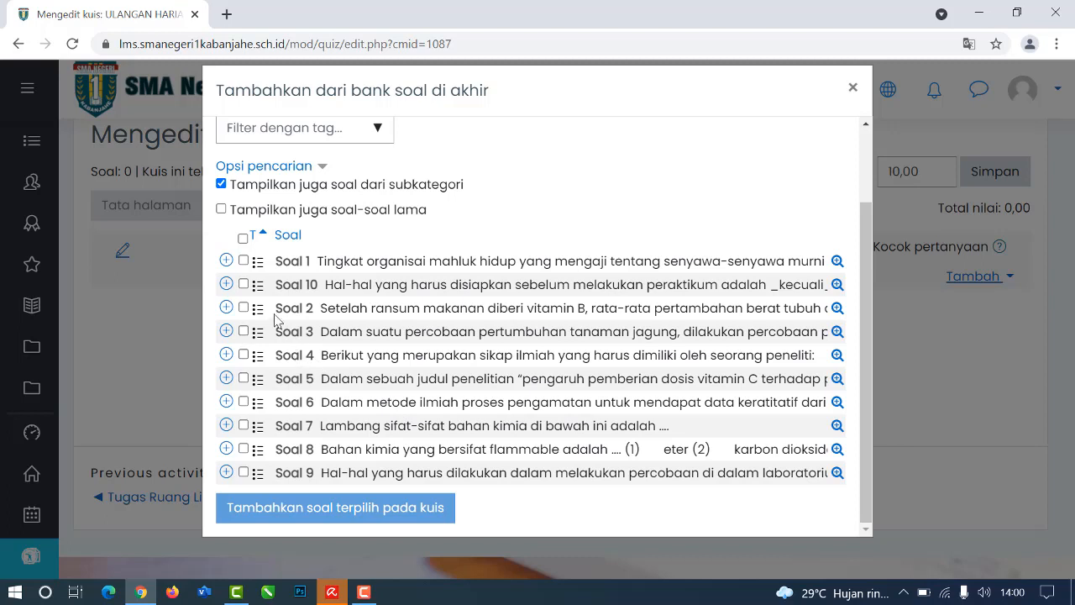
Step: Select Soal 10, Soal 2, Soal 3 and Soal 4 individually in the question bank list
{"action": "left_click", "coordinate": [243, 284]}
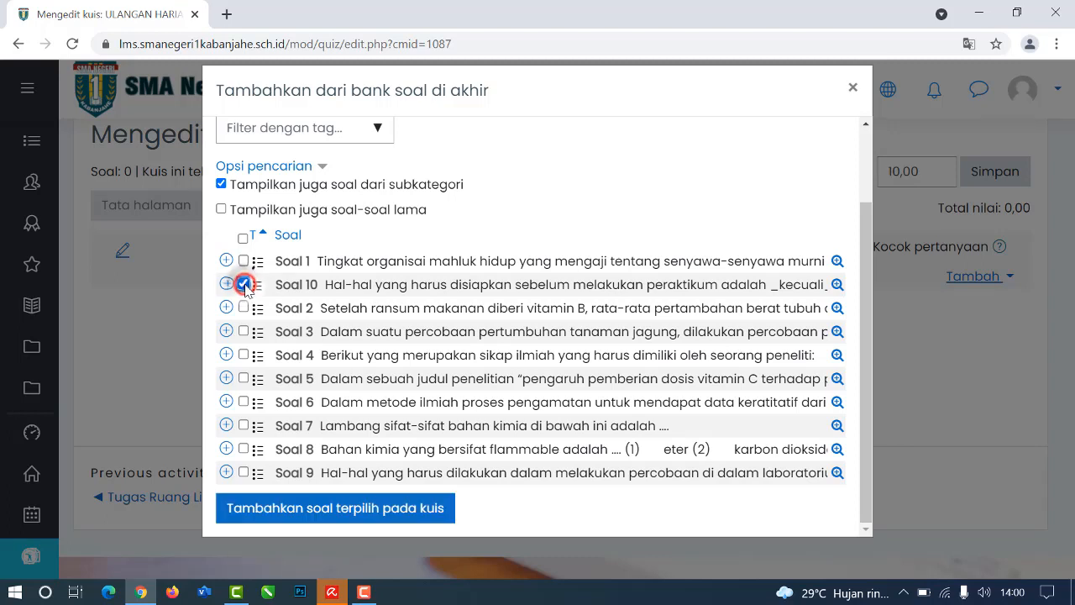
{"action": "left_click", "coordinate": [243, 308]}
{"action": "left_click", "coordinate": [244, 331]}
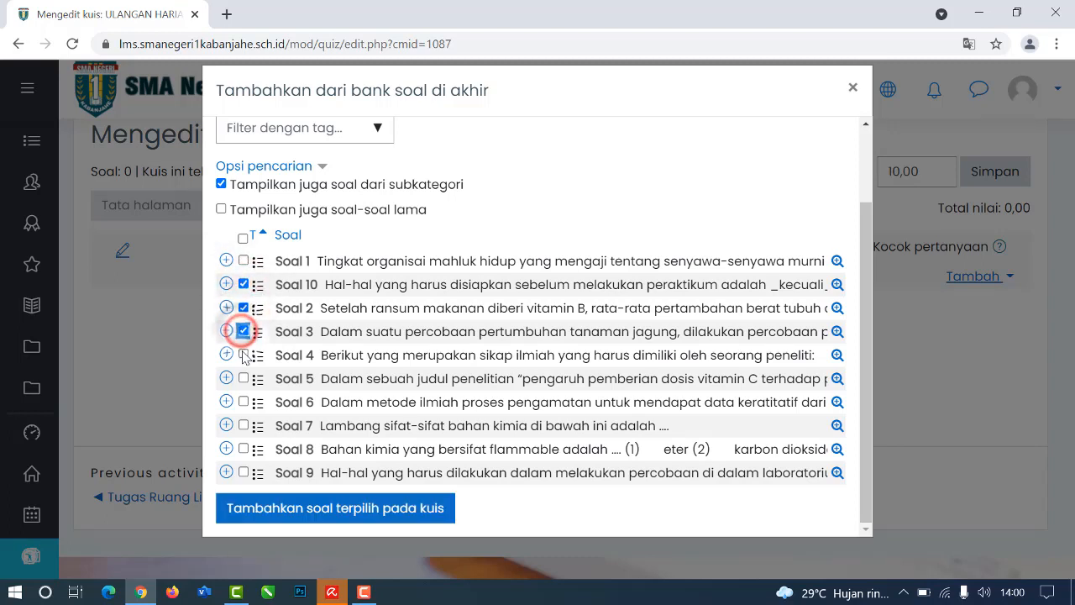
{"action": "left_click", "coordinate": [244, 355]}
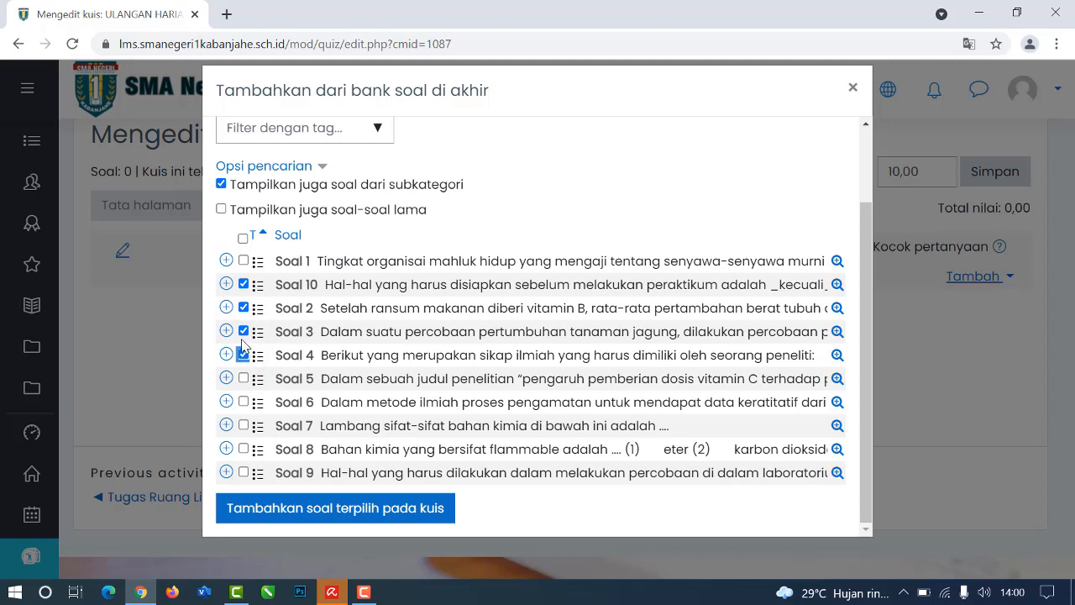
Step: Select all questions in the Ruang Lingkup Biologi list at once and add them to the quiz
{"action": "left_click", "coordinate": [242, 239]}
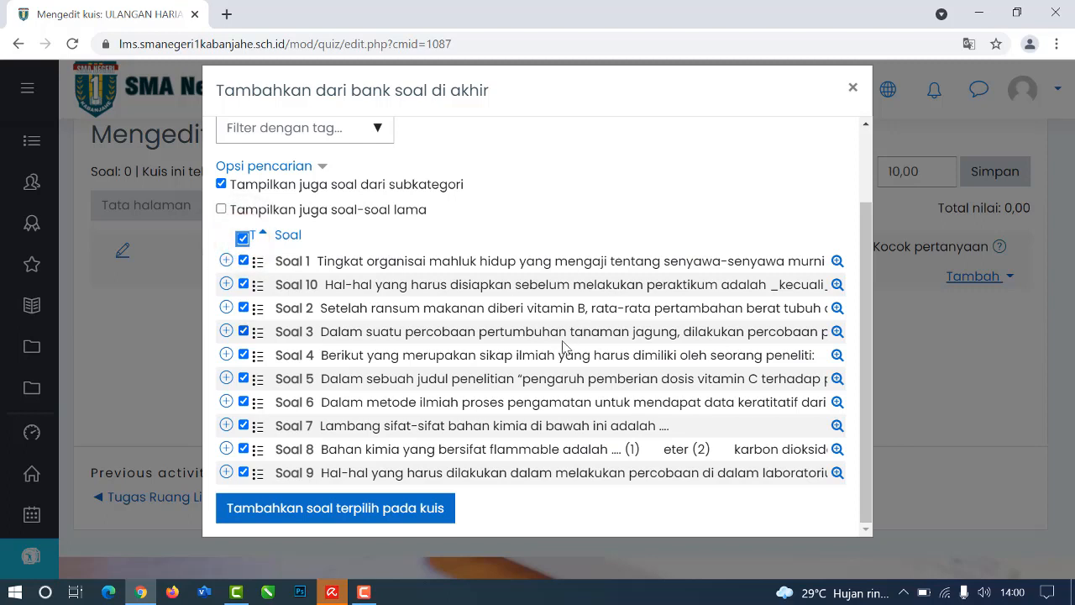
{"action": "left_click", "coordinate": [351, 521]}
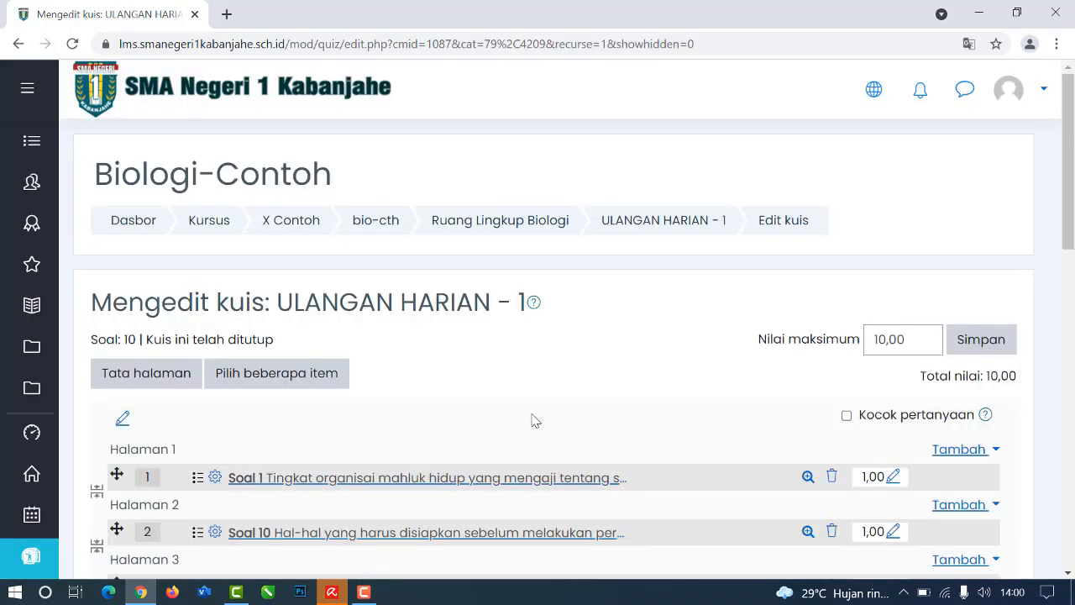
Step: Examine the order, pages and marks of the questions added to ULANGAN HARIAN - 1
{"action": "scroll", "coordinate": [522, 397], "scroll_direction": "down", "scroll_amount": 2}
{"action": "scroll", "coordinate": [475, 266], "scroll_direction": "down", "scroll_amount": 1}
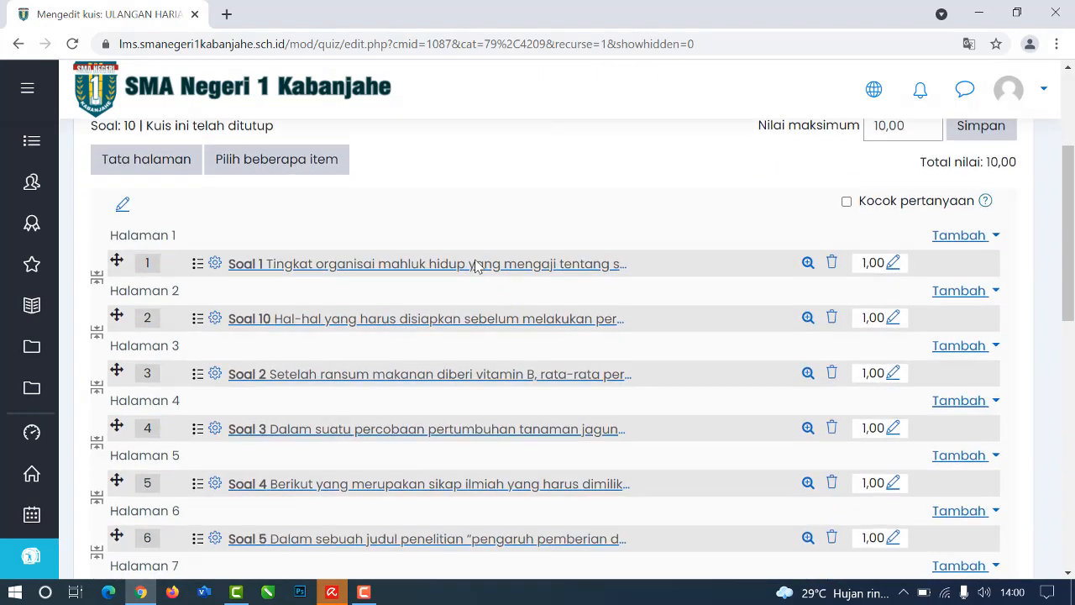
{"action": "scroll", "coordinate": [475, 262], "scroll_direction": "down", "scroll_amount": 1}
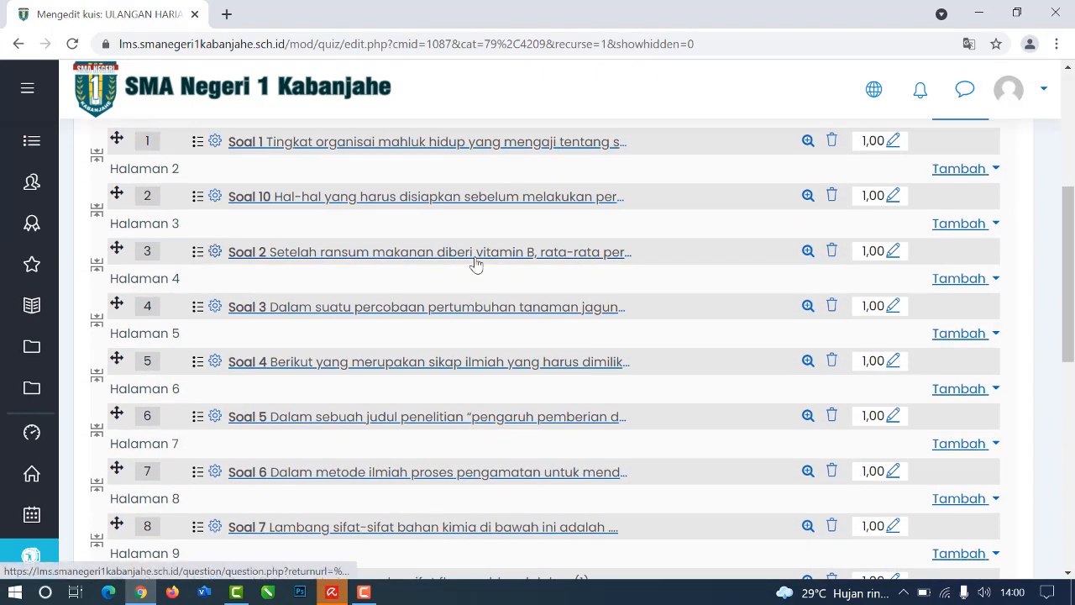
{"action": "scroll", "coordinate": [474, 262], "scroll_direction": "down", "scroll_amount": 2}
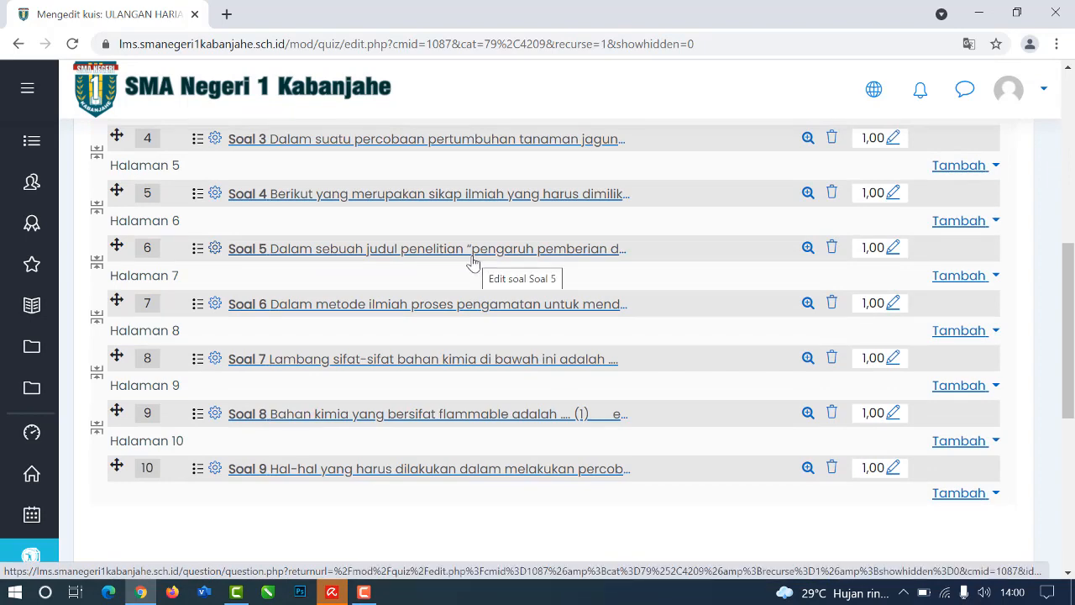
{"action": "scroll", "coordinate": [475, 263], "scroll_direction": "up", "scroll_amount": 3}
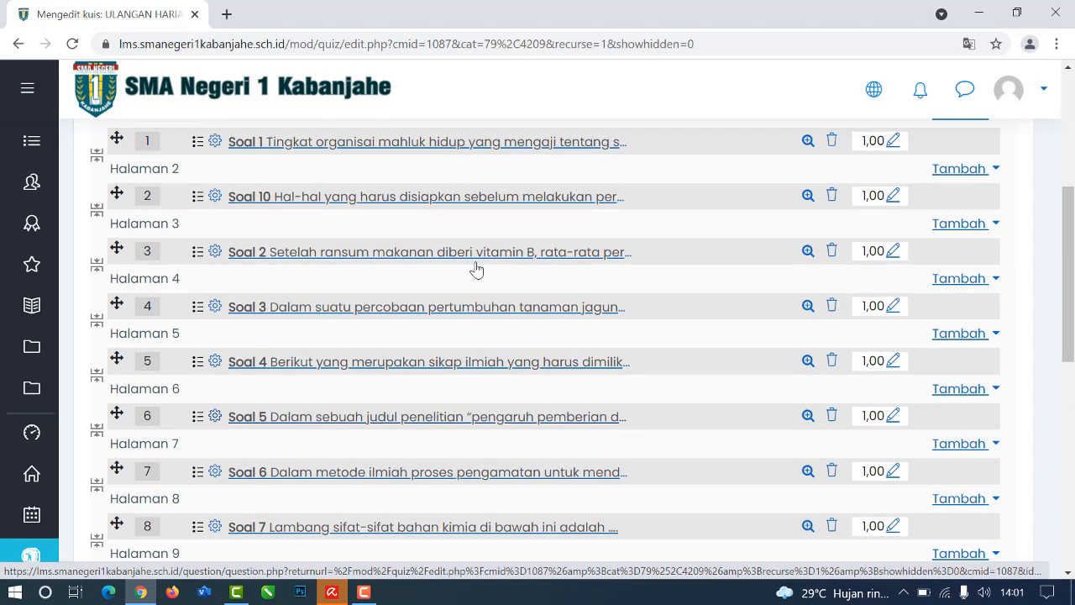
{"action": "scroll", "coordinate": [477, 267], "scroll_direction": "up", "scroll_amount": 2}
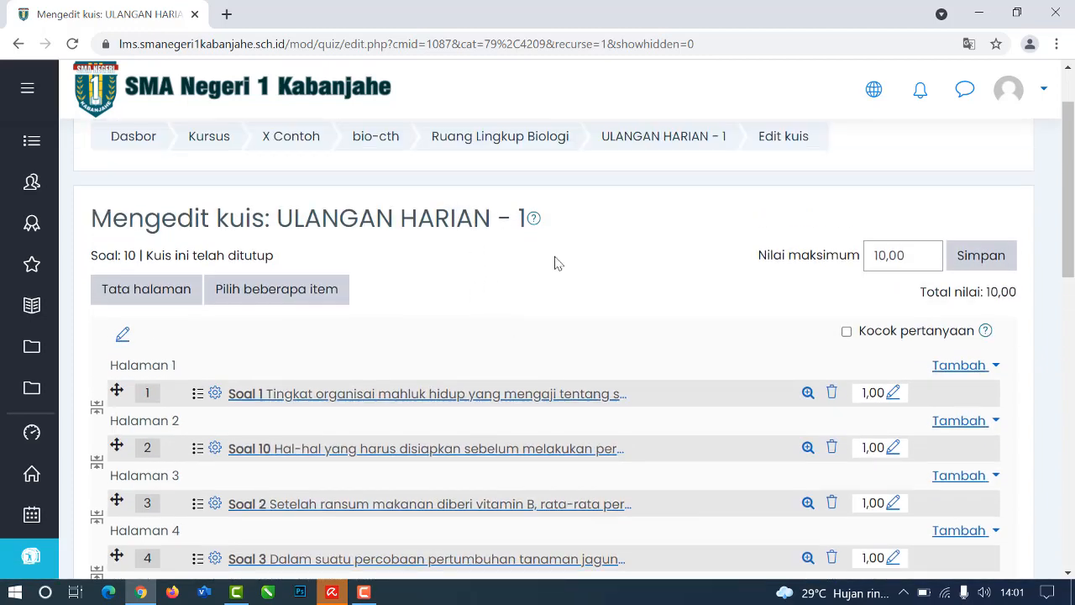
{"action": "scroll", "coordinate": [280, 355], "scroll_direction": "down", "scroll_amount": 7}
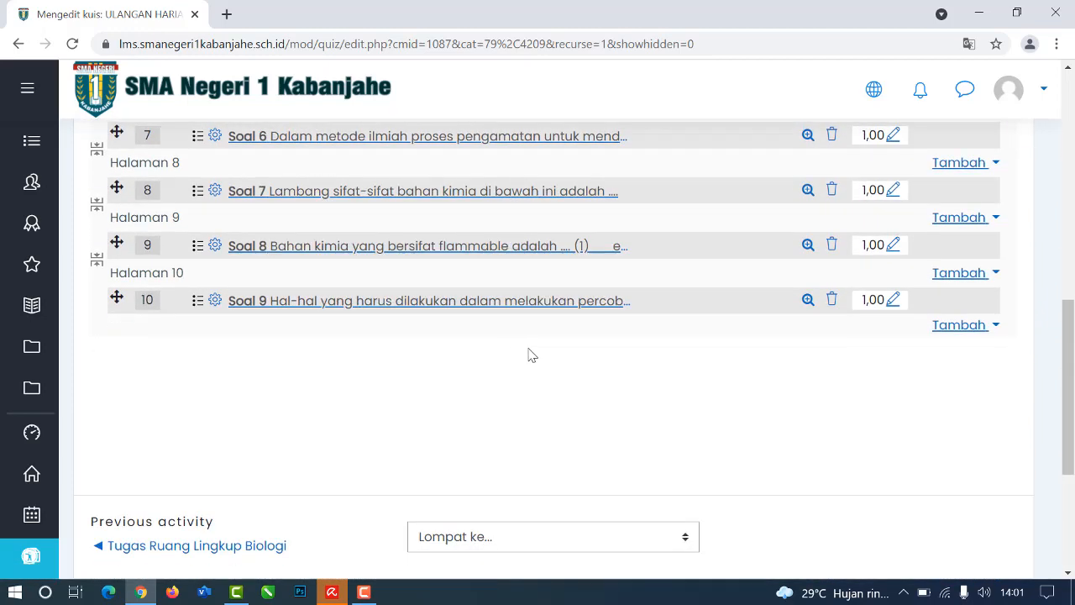
{"action": "scroll", "coordinate": [537, 354], "scroll_direction": "up", "scroll_amount": 4}
{"action": "scroll", "coordinate": [556, 353], "scroll_direction": "up", "scroll_amount": 3}
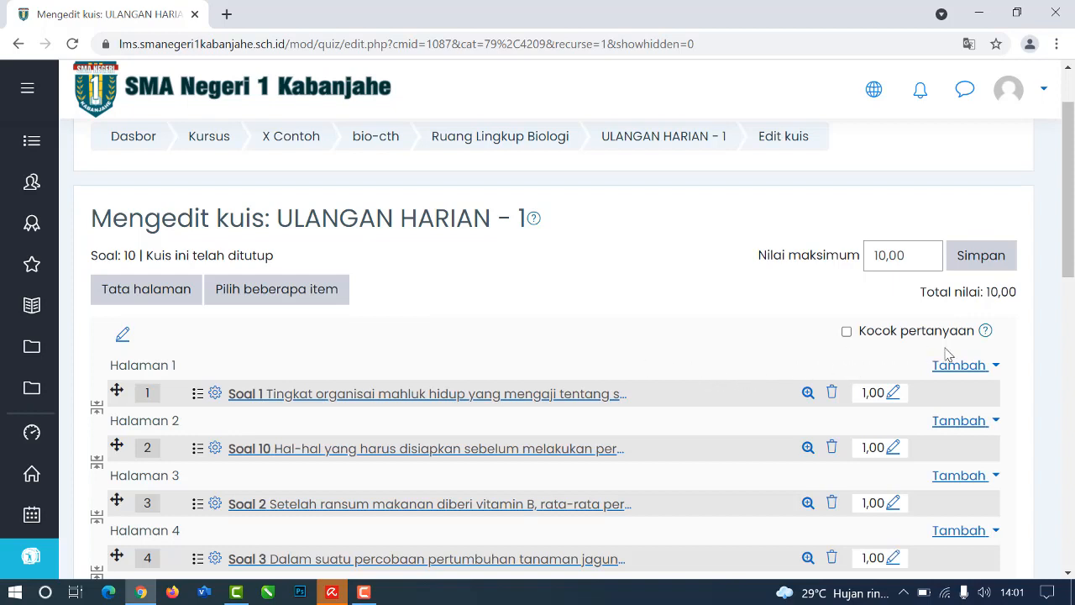
Step: Enable question shuffling (Kocok pertanyaan) for ULANGAN HARIAN - 1 and save its maximum grade of 10,00
{"action": "left_click", "coordinate": [846, 332]}
{"action": "double_click", "coordinate": [912, 254]}
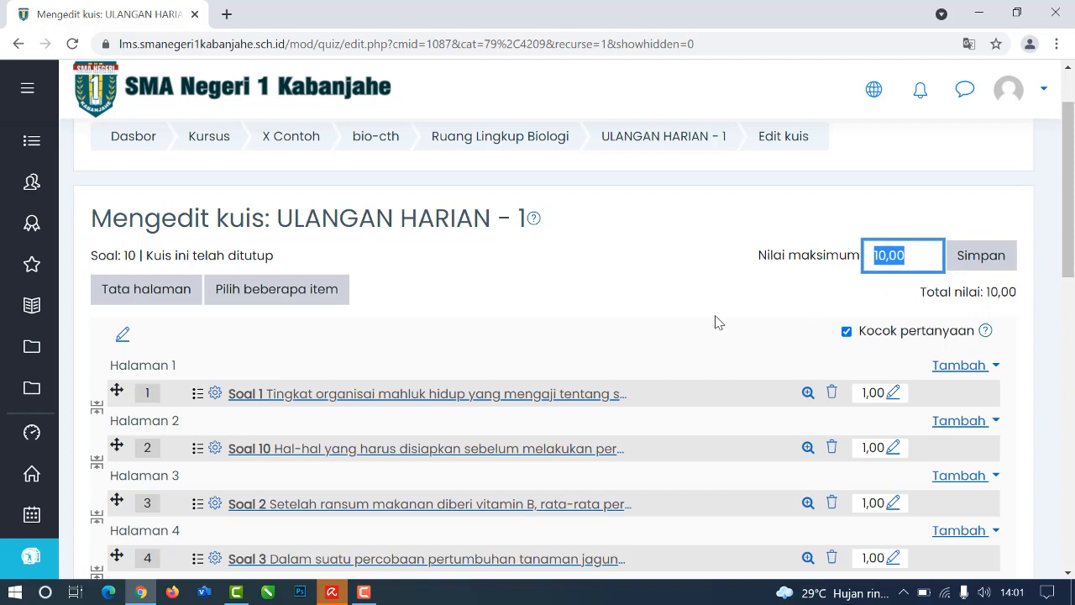
{"action": "left_click", "coordinate": [981, 257]}
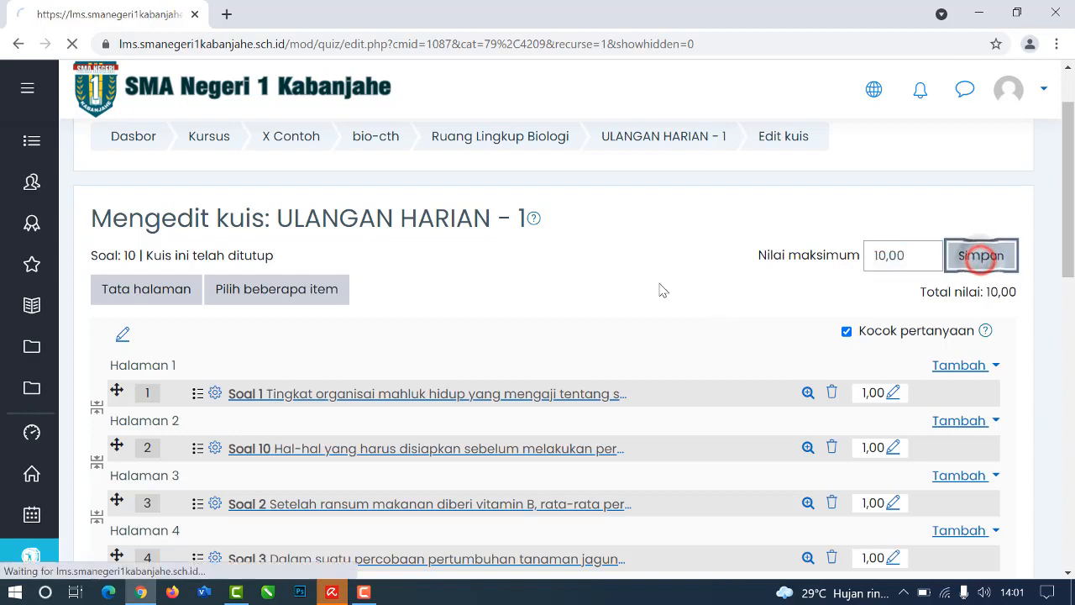
Step: Check the quiz's question list and open the ULANGAN HARIAN - 1 overview page to review its attempt and time limits
{"action": "scroll", "coordinate": [666, 328], "scroll_direction": "down", "scroll_amount": 2}
{"action": "scroll", "coordinate": [667, 326], "scroll_direction": "down", "scroll_amount": 6}
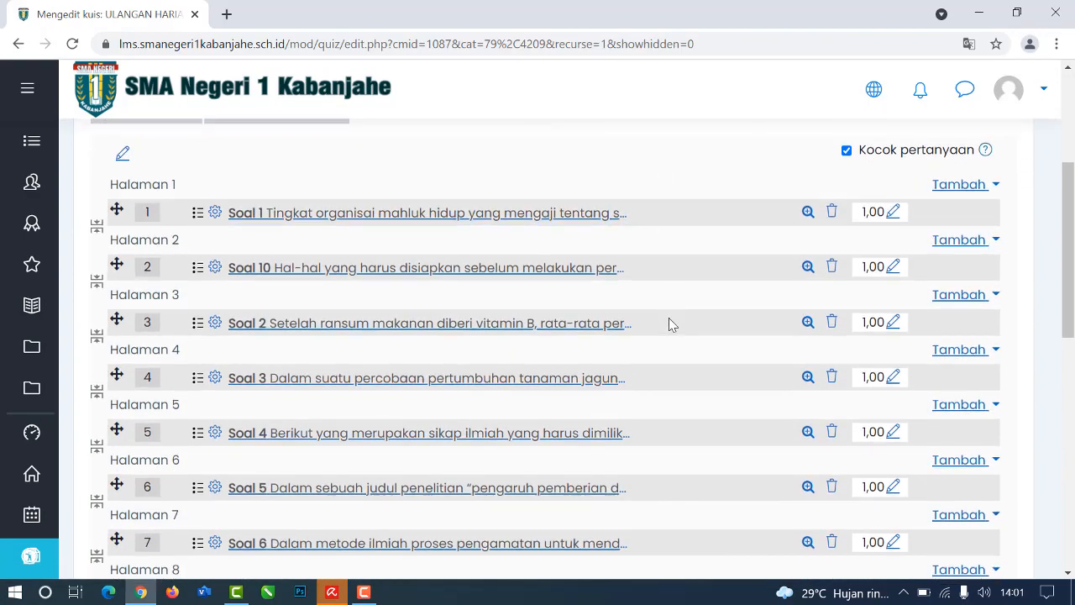
{"action": "scroll", "coordinate": [684, 320], "scroll_direction": "up", "scroll_amount": 8}
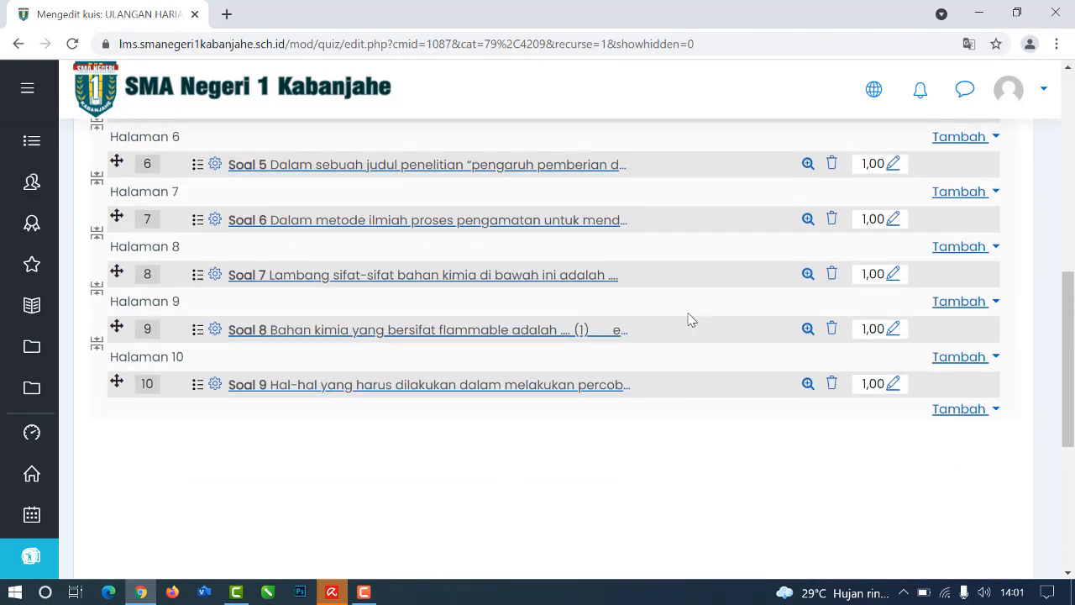
{"action": "scroll", "coordinate": [701, 318], "scroll_direction": "up", "scroll_amount": 1}
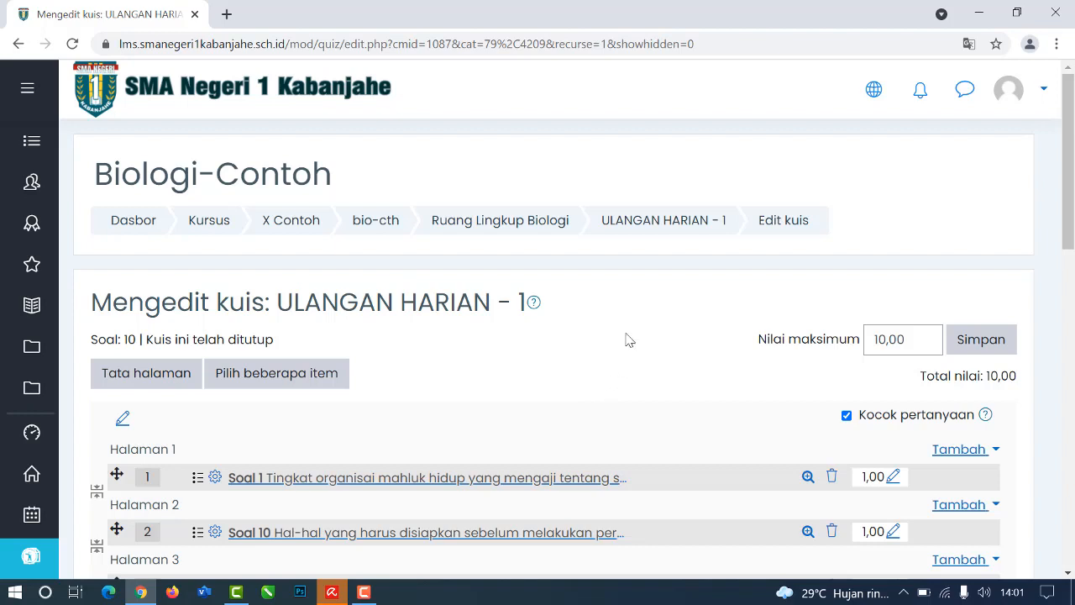
{"action": "left_click", "coordinate": [654, 220]}
{"action": "scroll", "coordinate": [614, 306], "scroll_direction": "down", "scroll_amount": 3}
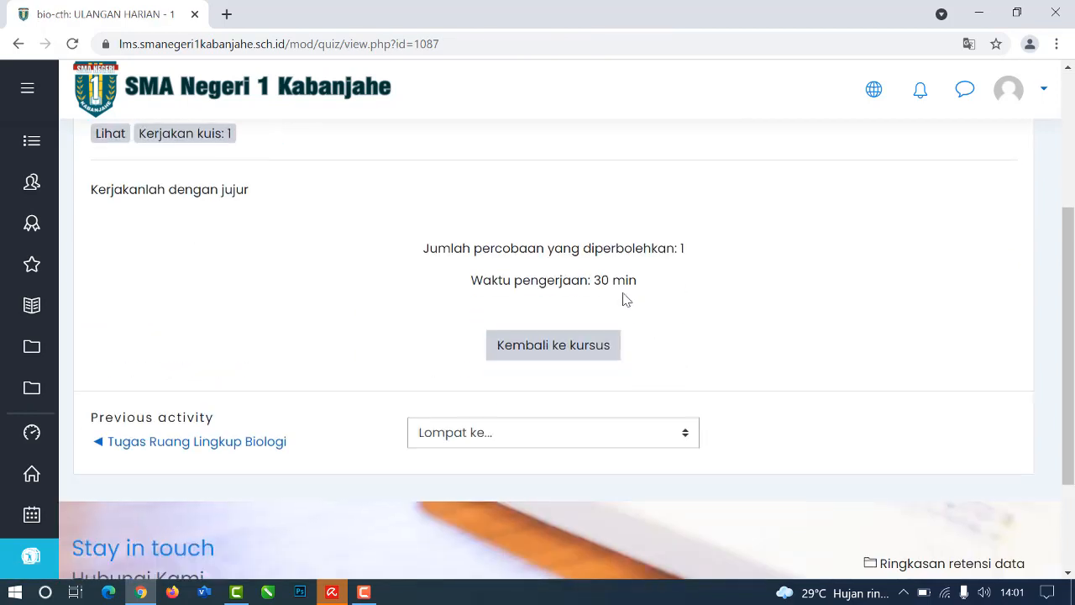
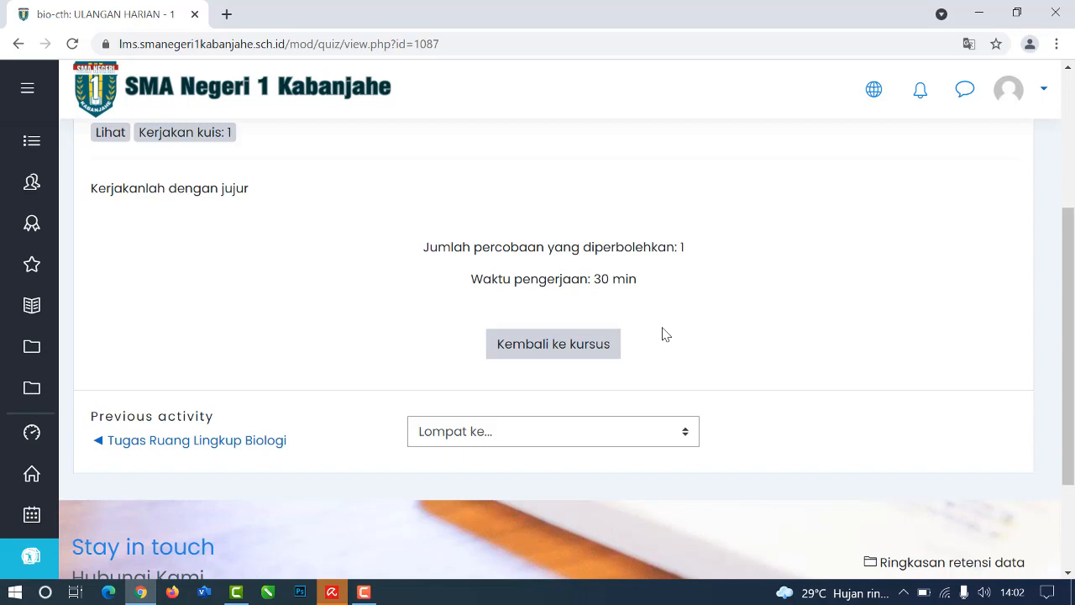
{"action": "scroll", "coordinate": [663, 332], "scroll_direction": "up", "scroll_amount": 2}
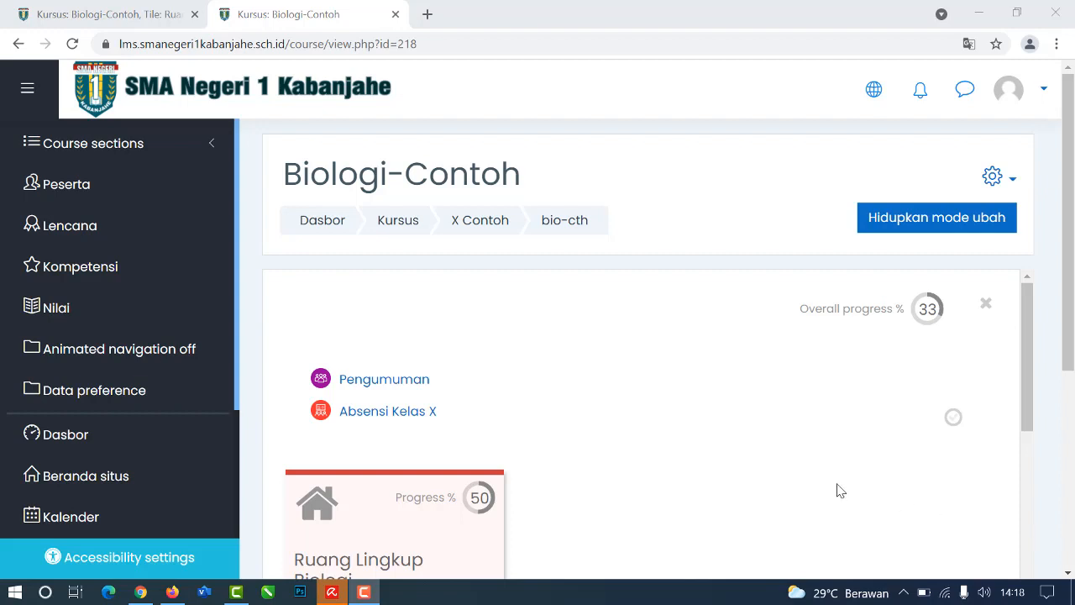
Step: Open ULANGAN HARIAN - 1 from the Ruang Lingkup Biologi section of the course and review its attempt summary
{"action": "scroll", "coordinate": [798, 468], "scroll_direction": "down", "scroll_amount": 1}
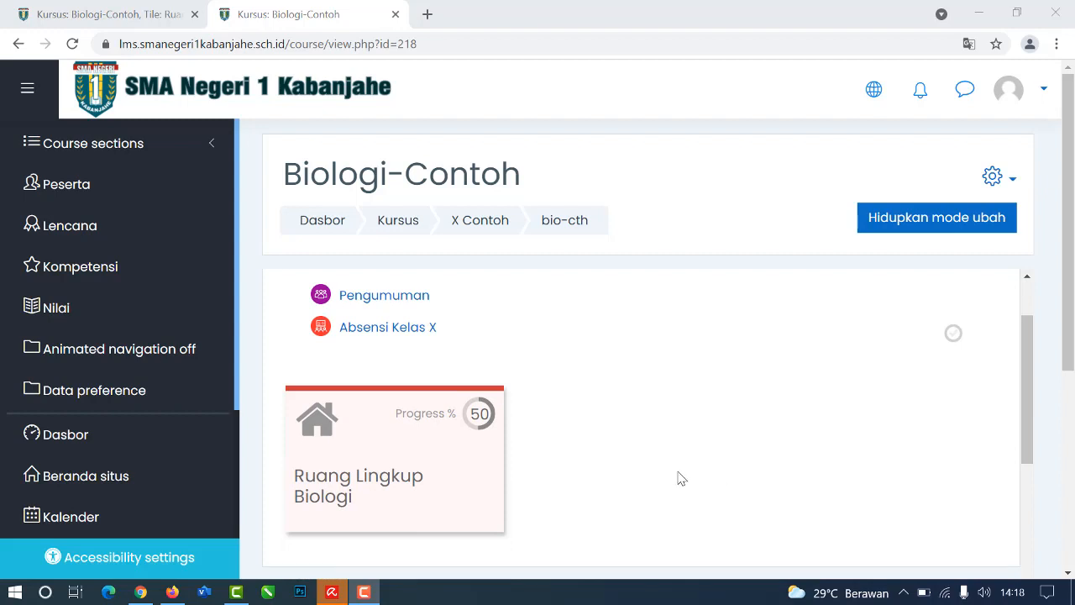
{"action": "scroll", "coordinate": [672, 484], "scroll_direction": "down", "scroll_amount": 2}
{"action": "scroll", "coordinate": [529, 428], "scroll_direction": "up", "scroll_amount": 1}
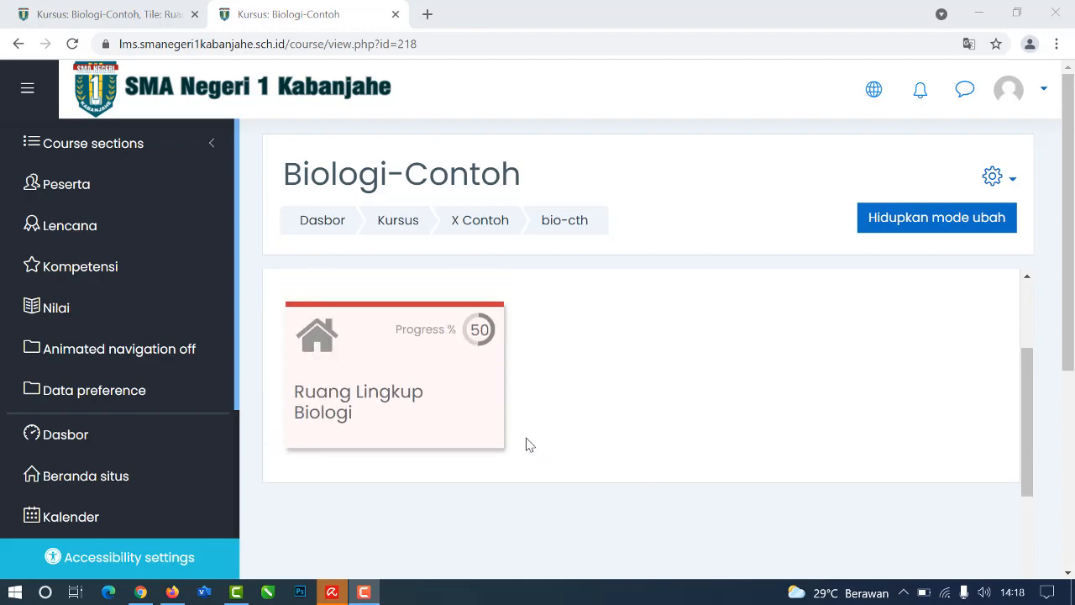
{"action": "left_click", "coordinate": [383, 387]}
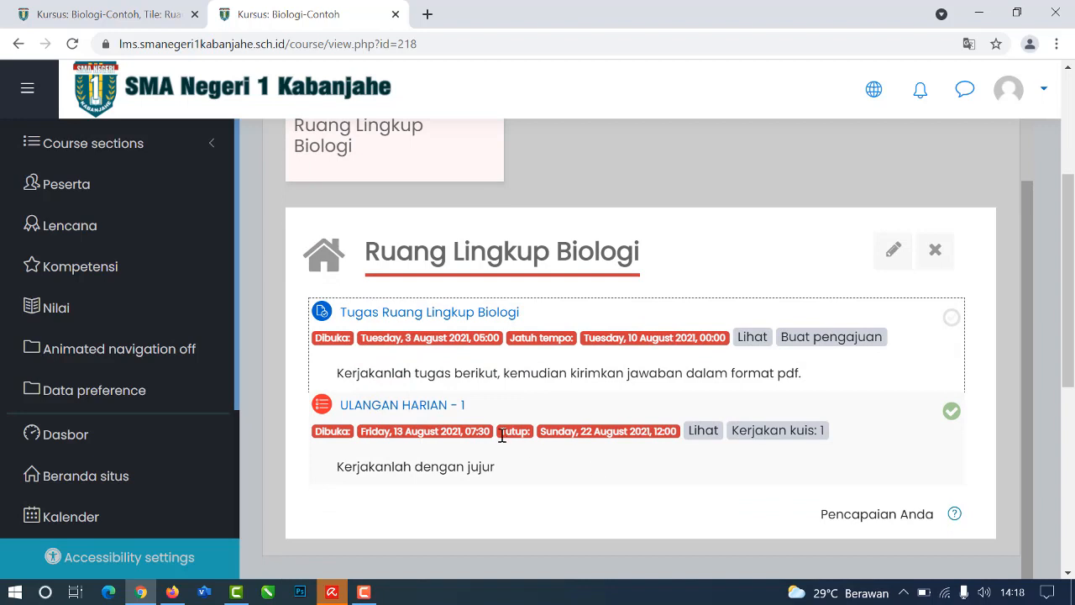
{"action": "left_click", "coordinate": [403, 410]}
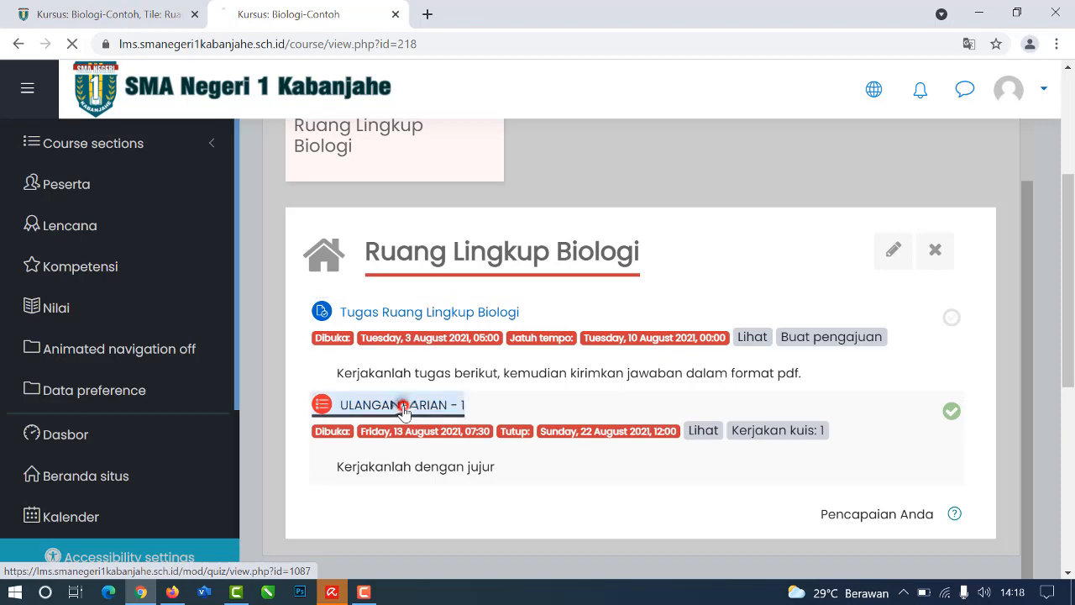
{"action": "scroll", "coordinate": [541, 397], "scroll_direction": "down", "scroll_amount": 2}
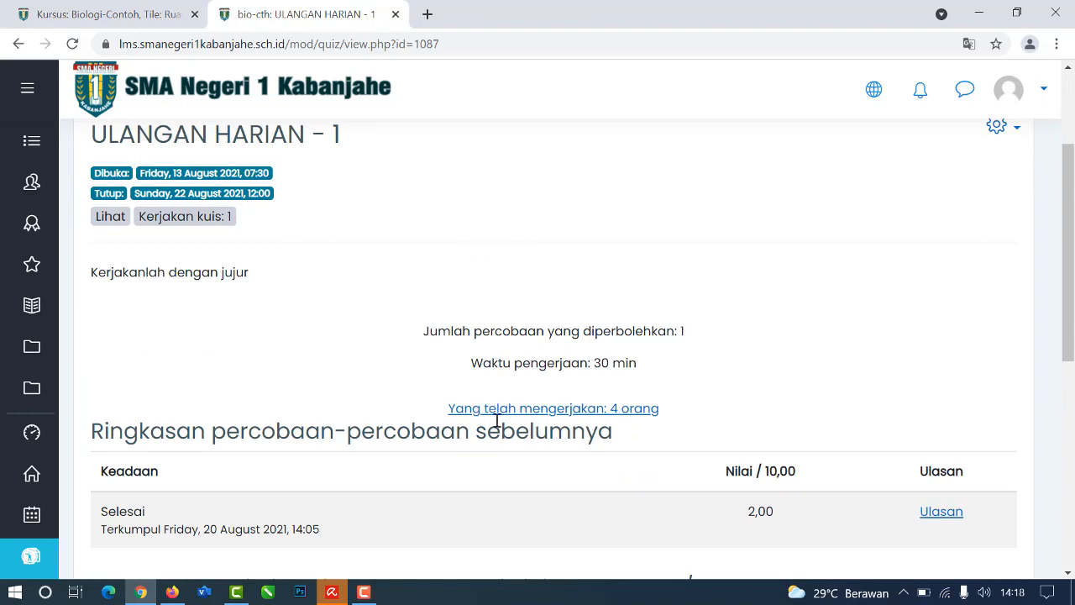
{"action": "scroll", "coordinate": [643, 422], "scroll_direction": "down", "scroll_amount": 3}
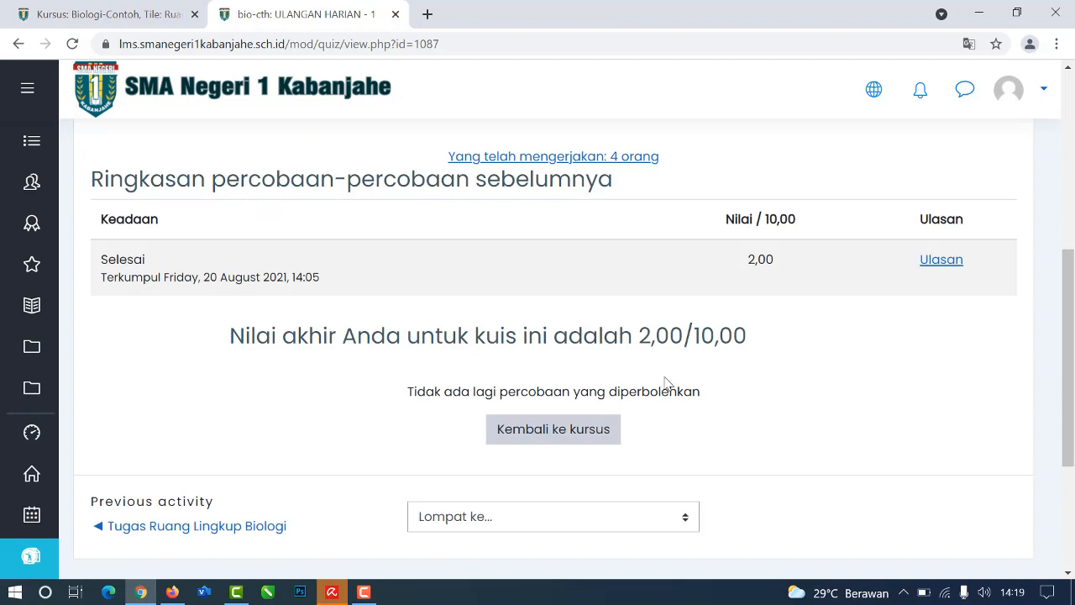
{"action": "scroll", "coordinate": [747, 336], "scroll_direction": "up", "scroll_amount": 3}
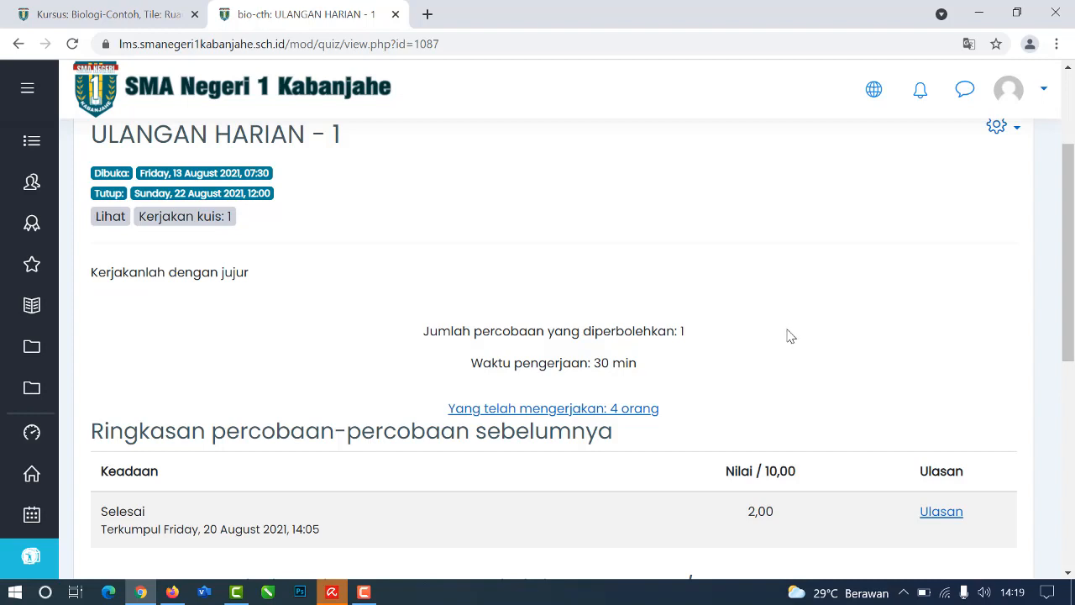
Step: Open the report of quiz attempts and examine each student's status, start and finish times, duration and grade
{"action": "left_click", "coordinate": [545, 412]}
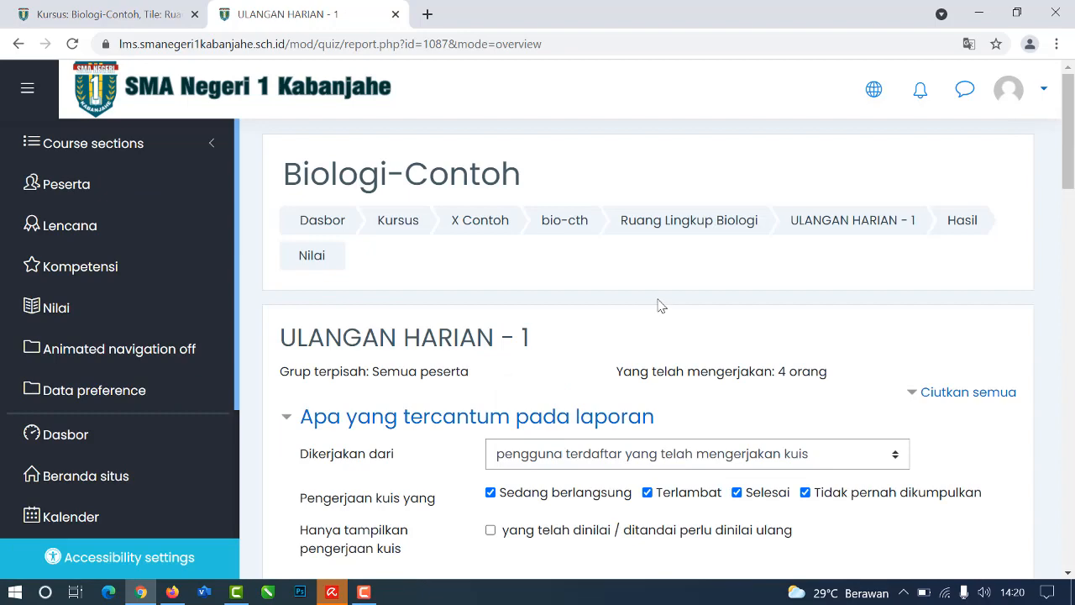
{"action": "scroll", "coordinate": [663, 301], "scroll_direction": "down", "scroll_amount": 5}
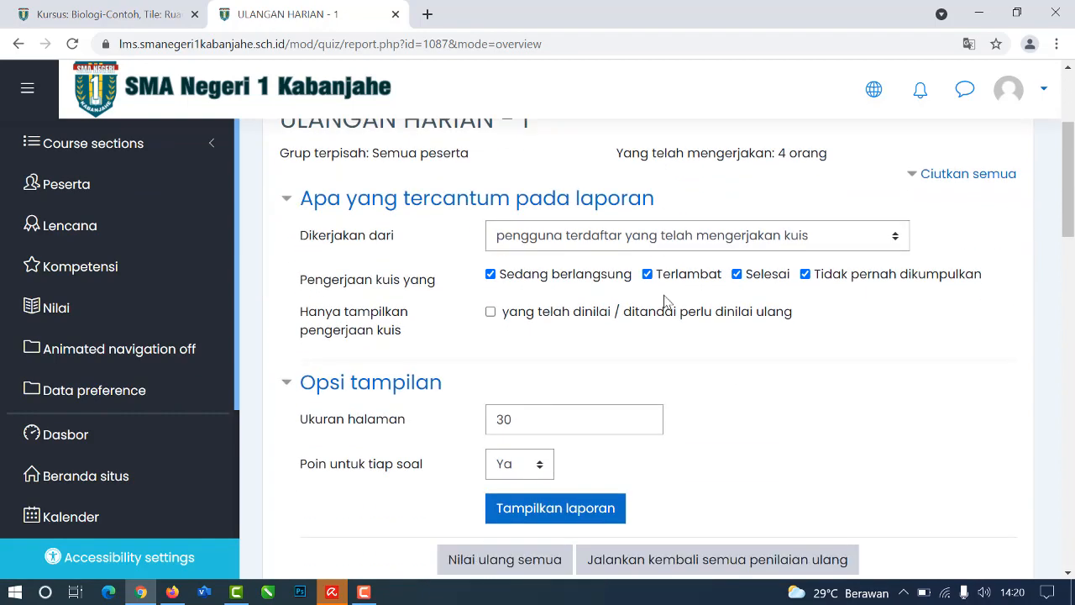
{"action": "scroll", "coordinate": [665, 298], "scroll_direction": "down", "scroll_amount": 4}
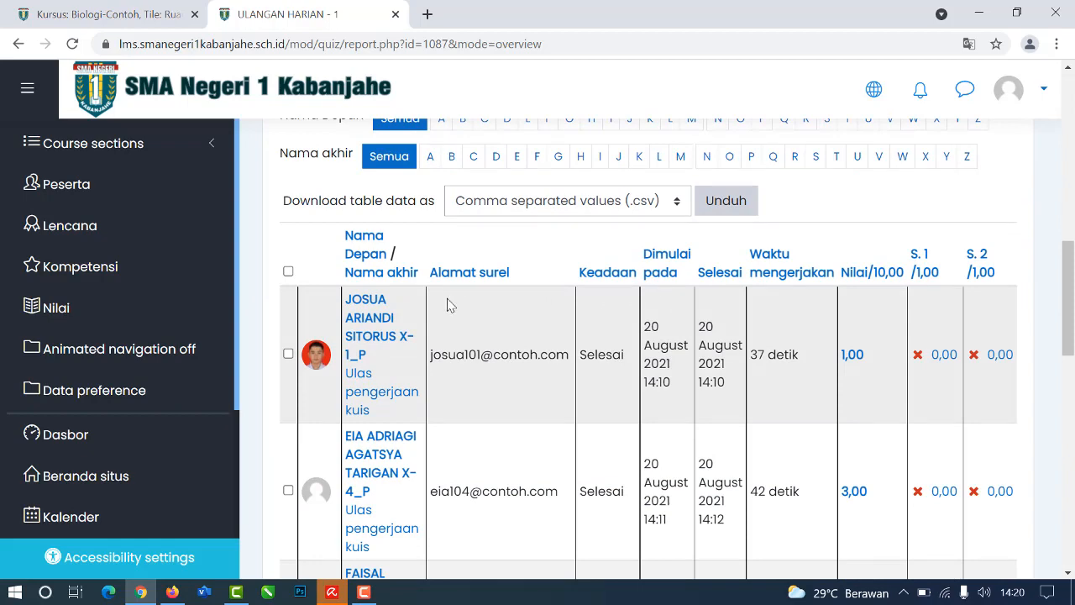
{"action": "scroll", "coordinate": [454, 306], "scroll_direction": "down", "scroll_amount": 1}
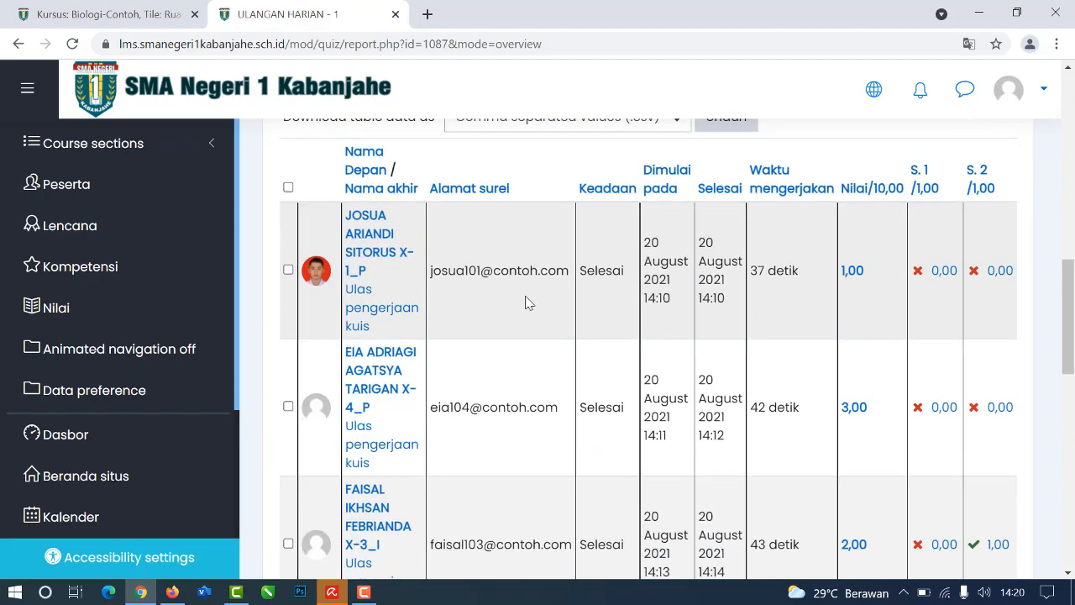
{"action": "key", "text": "Right"}
{"action": "scroll", "coordinate": [571, 300], "scroll_direction": "down", "scroll_amount": 1}
{"action": "scroll", "coordinate": [544, 294], "scroll_direction": "up", "scroll_amount": 1}
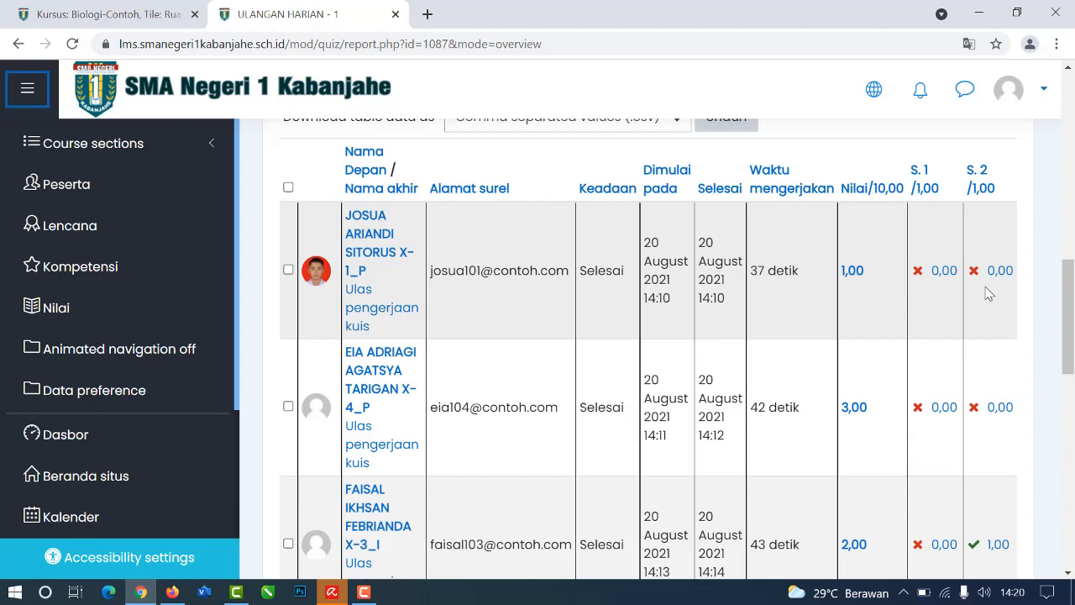
{"action": "scroll", "coordinate": [907, 302], "scroll_direction": "down", "scroll_amount": 2}
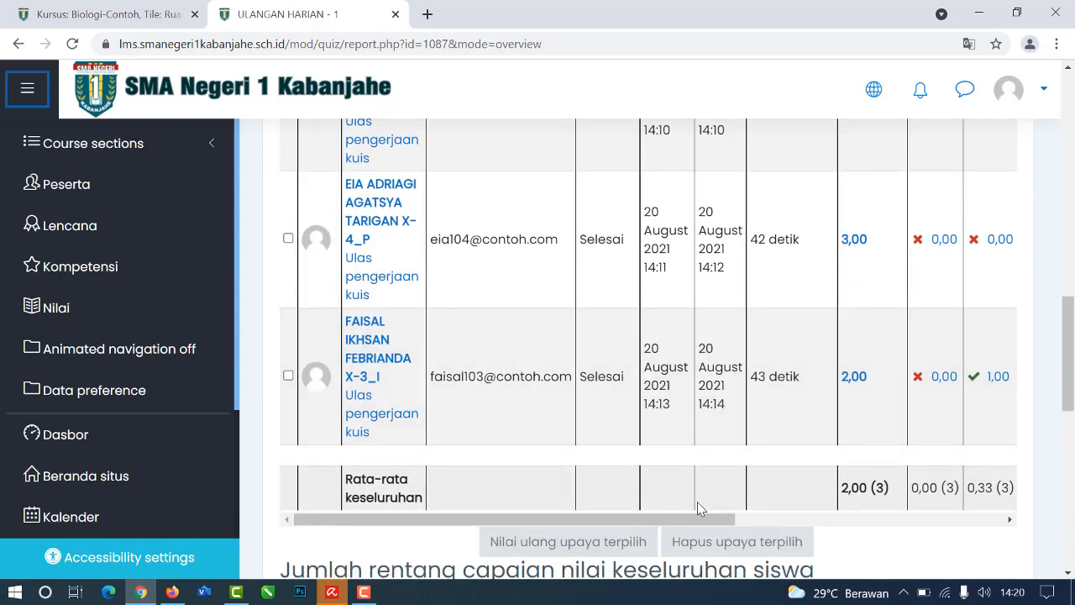
Step: Examine the students' points for questions S. 1 through S. 10, the overall averages and the grade distribution chart
{"action": "left_click_drag", "start_coordinate": [696, 518], "coordinate": [972, 520]}
{"action": "scroll", "coordinate": [906, 443], "scroll_direction": "up", "scroll_amount": 3}
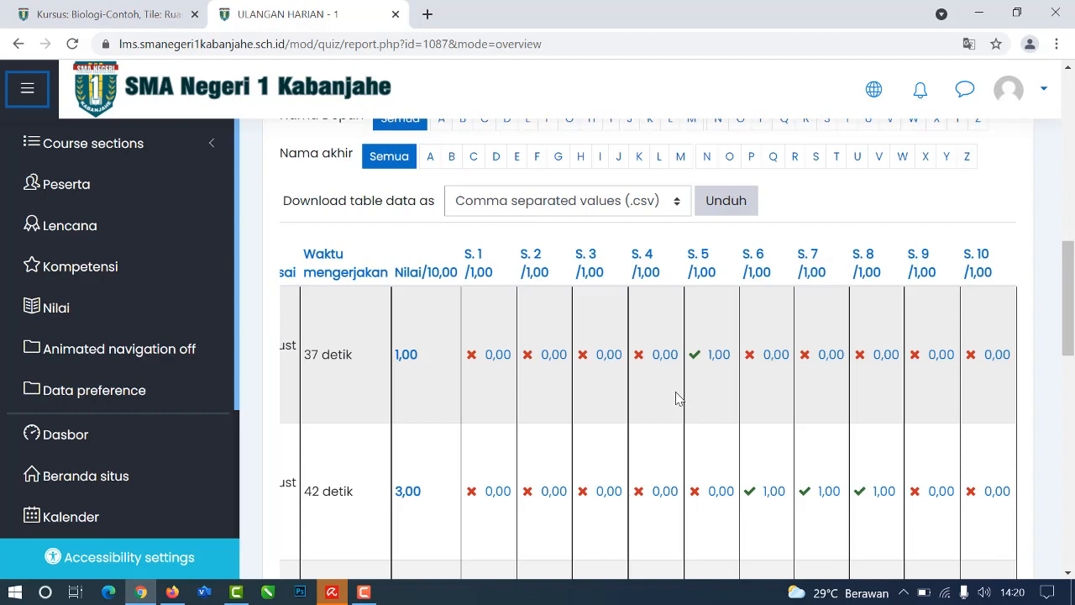
{"action": "scroll", "coordinate": [660, 378], "scroll_direction": "down", "scroll_amount": 1}
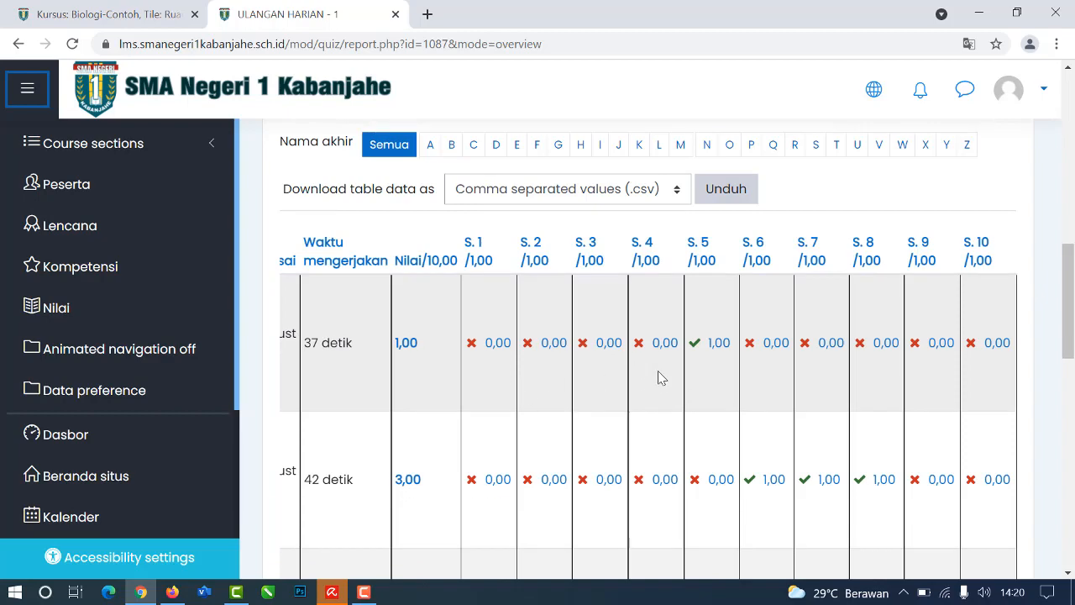
{"action": "scroll", "coordinate": [660, 378], "scroll_direction": "down", "scroll_amount": 5}
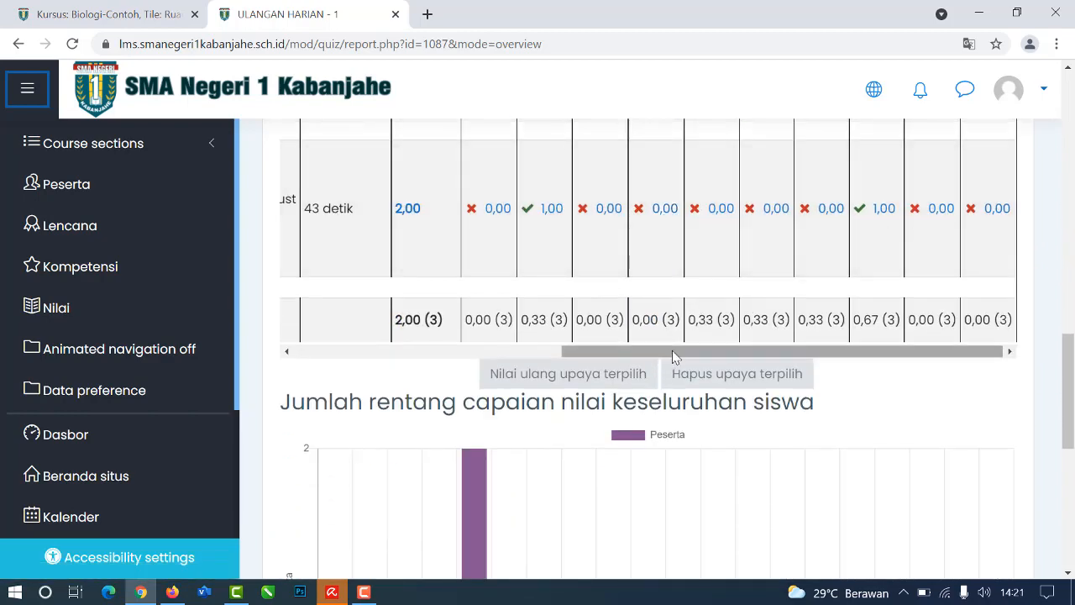
{"action": "scroll", "coordinate": [672, 356], "scroll_direction": "down", "scroll_amount": 6}
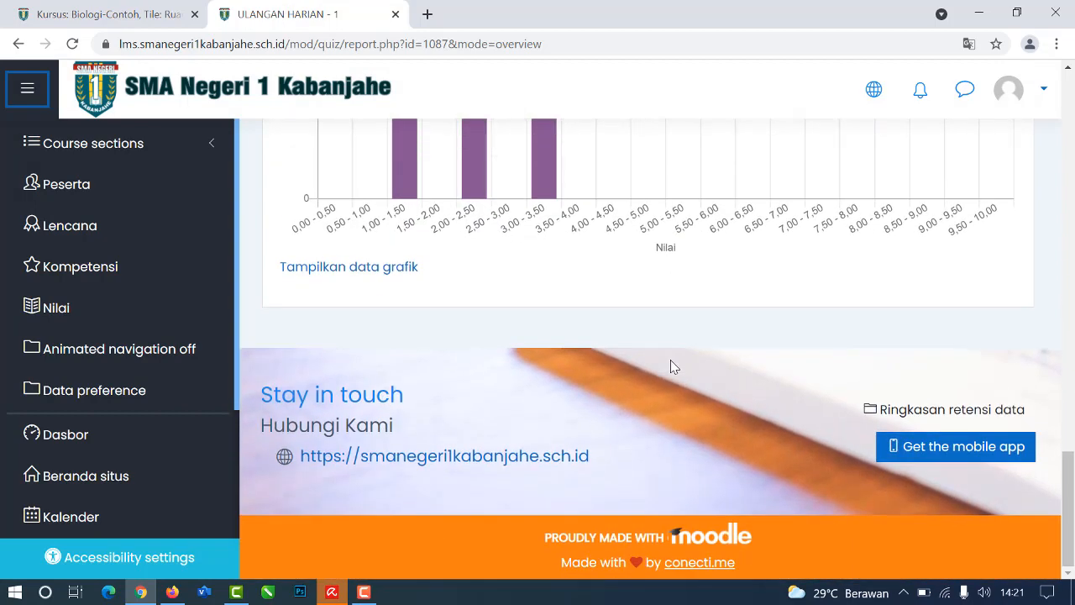
{"action": "scroll", "coordinate": [672, 367], "scroll_direction": "up", "scroll_amount": 8}
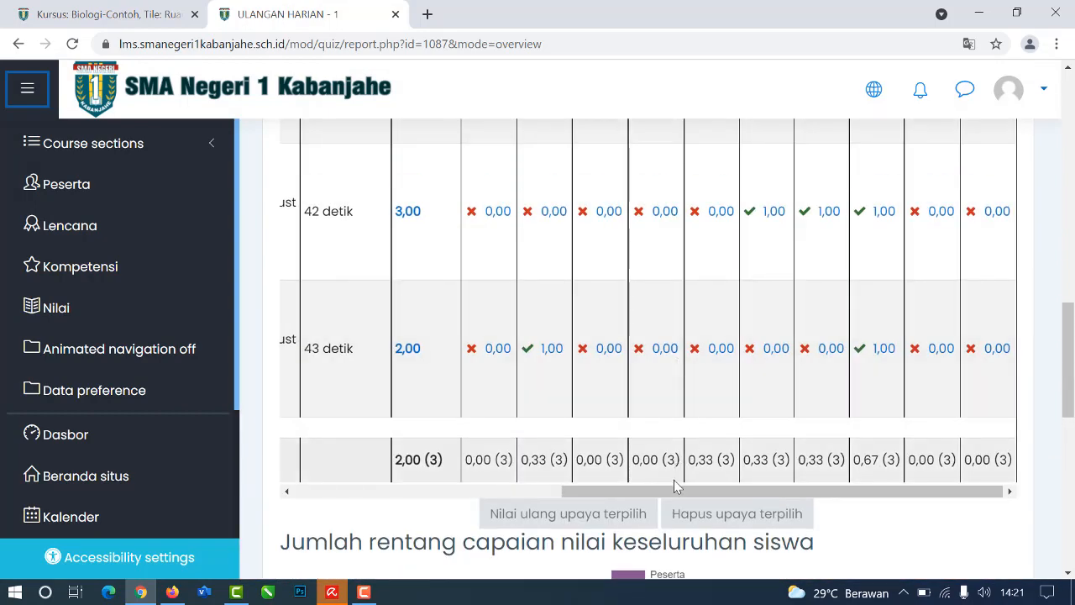
Step: Try the report's "Dikerjakan dari" options for registered users who have attempted, have not attempted, and have or have not attempted the quiz
{"action": "scroll", "coordinate": [675, 490], "scroll_direction": "left", "scroll_amount": 5}
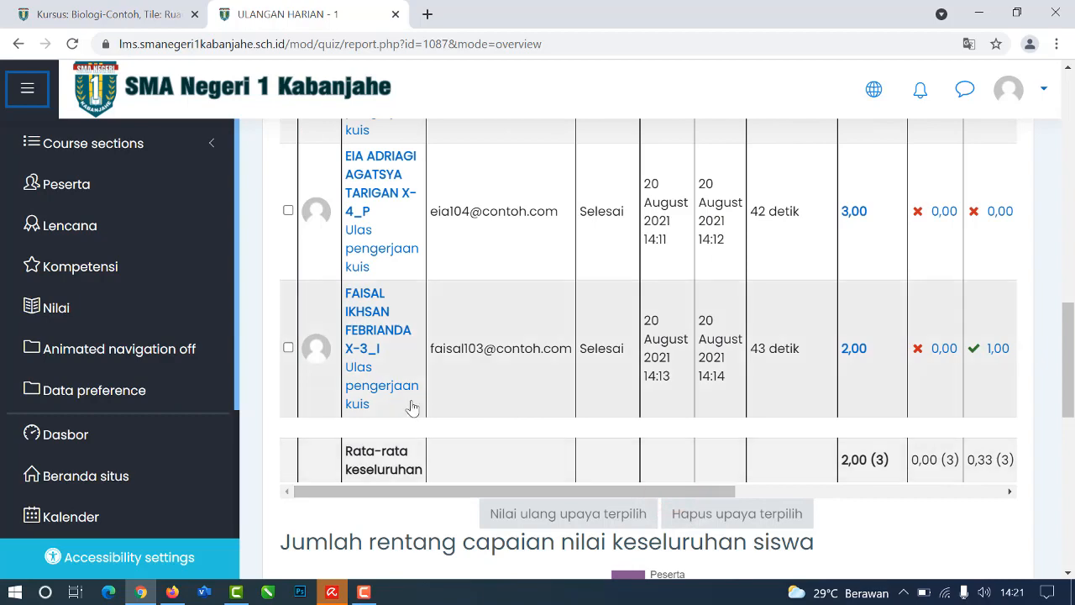
{"action": "scroll", "coordinate": [410, 387], "scroll_direction": "up", "scroll_amount": 3}
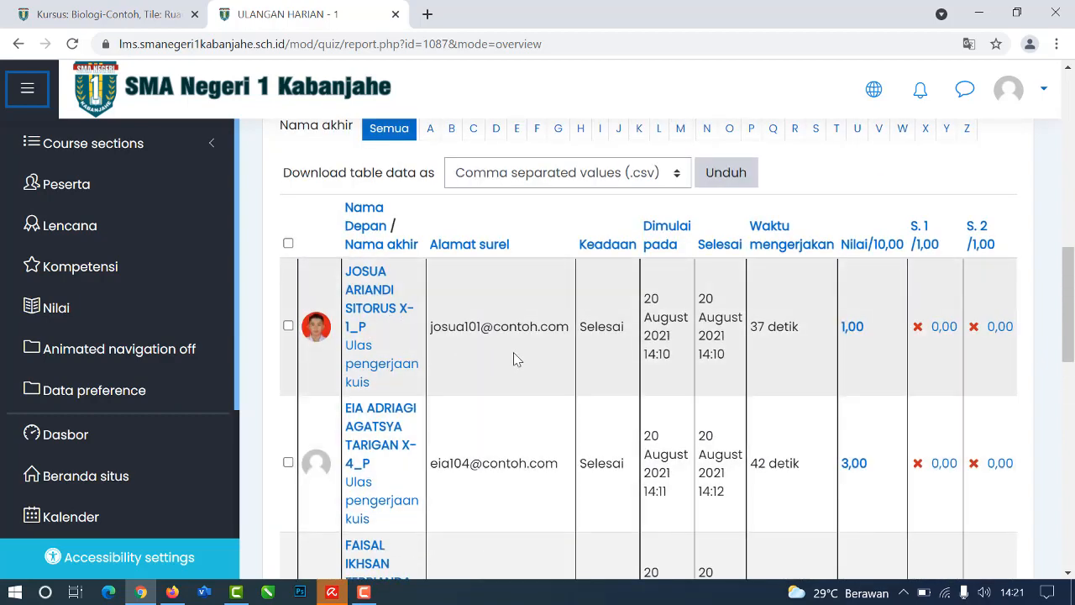
{"action": "scroll", "coordinate": [517, 360], "scroll_direction": "up", "scroll_amount": 5}
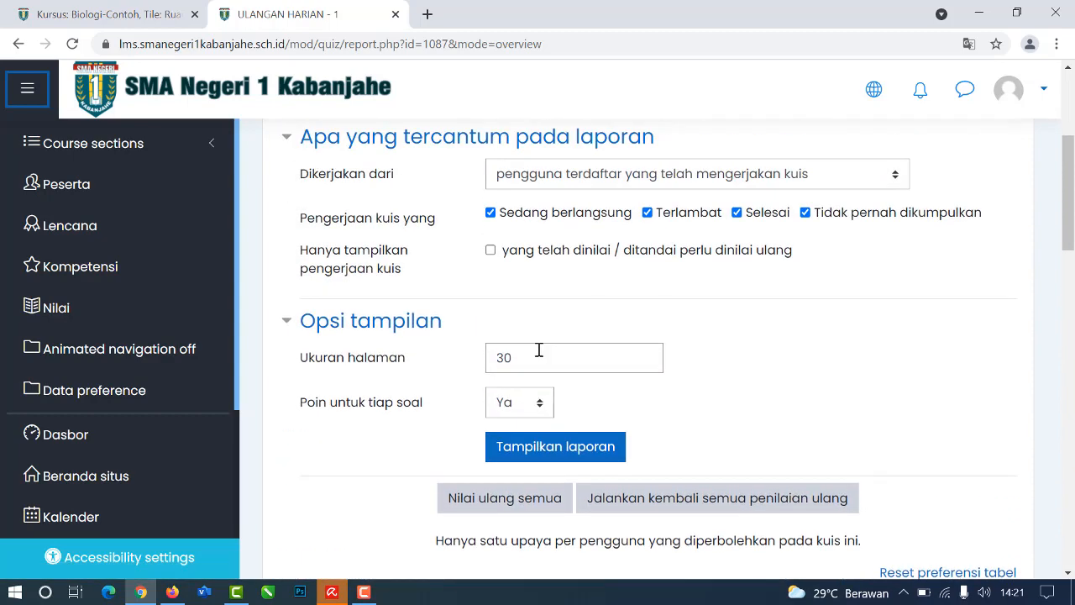
{"action": "scroll", "coordinate": [539, 349], "scroll_direction": "up", "scroll_amount": 1}
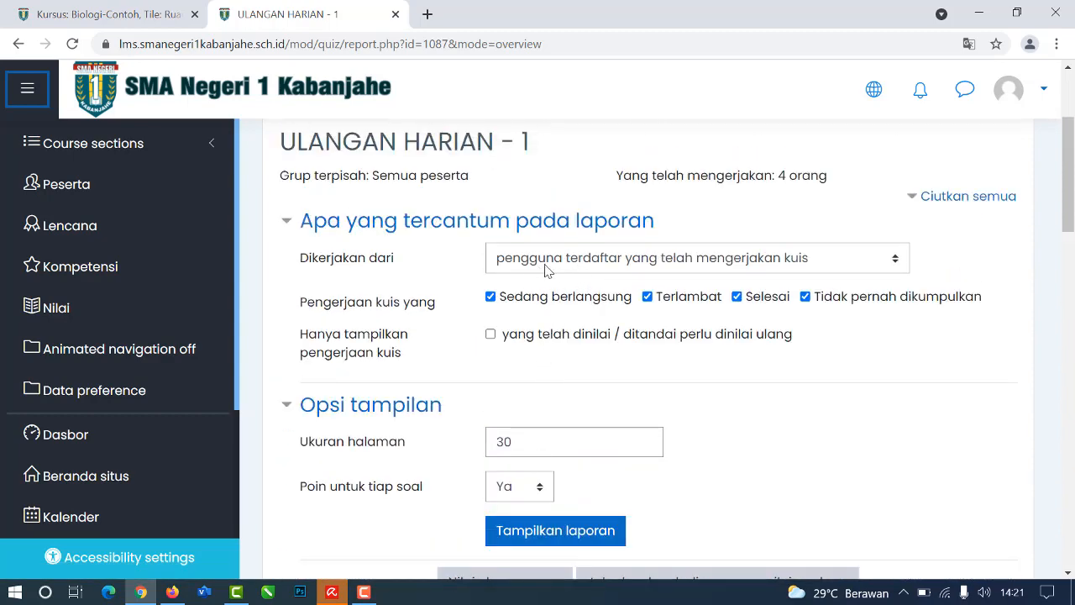
{"action": "left_click", "coordinate": [571, 269]}
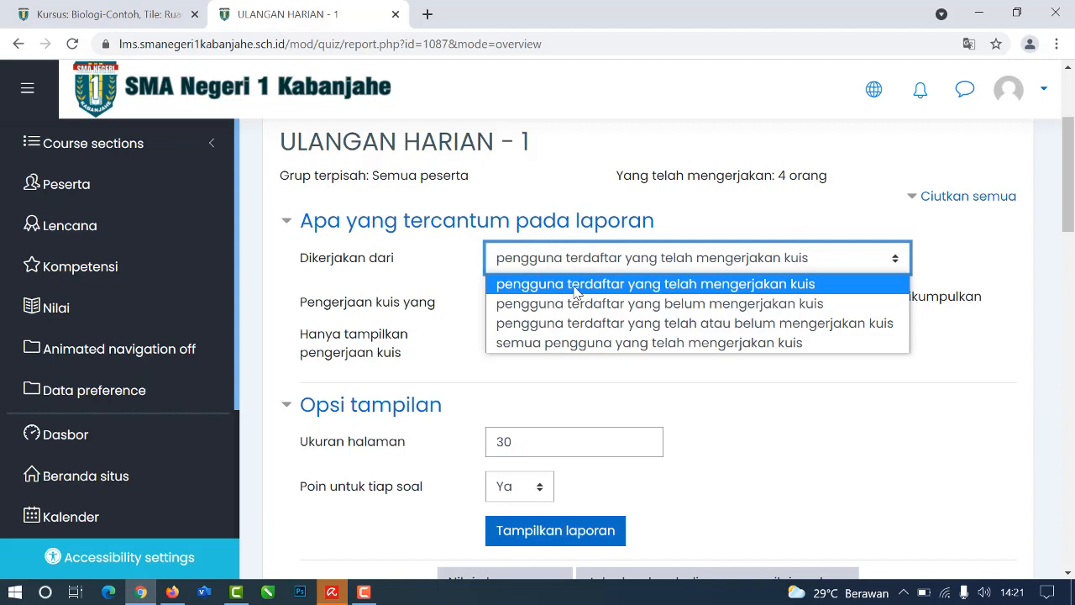
{"action": "left_click", "coordinate": [576, 289]}
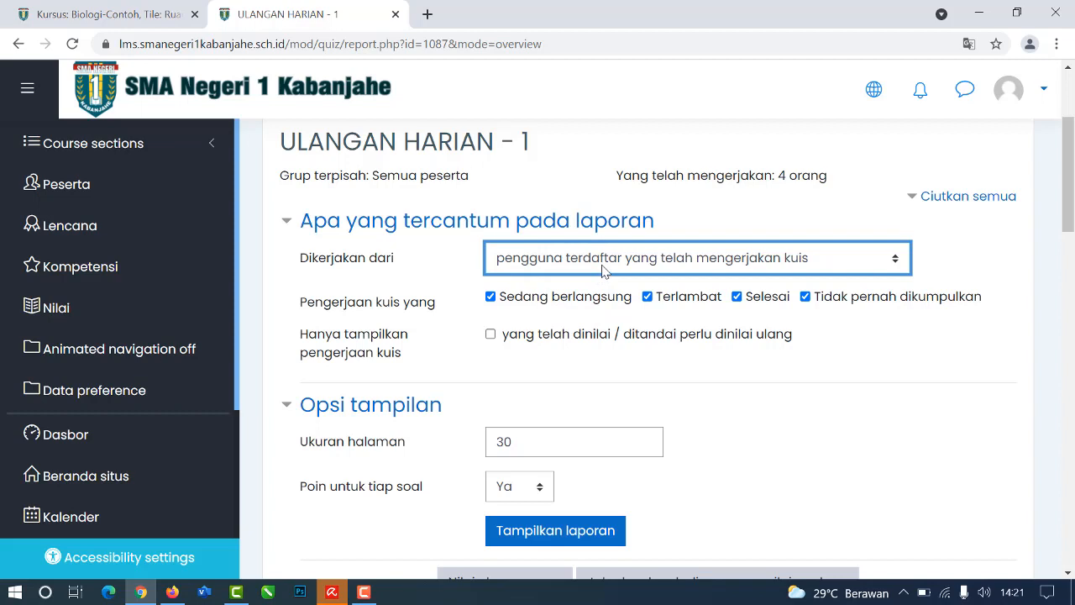
{"action": "left_click", "coordinate": [604, 266]}
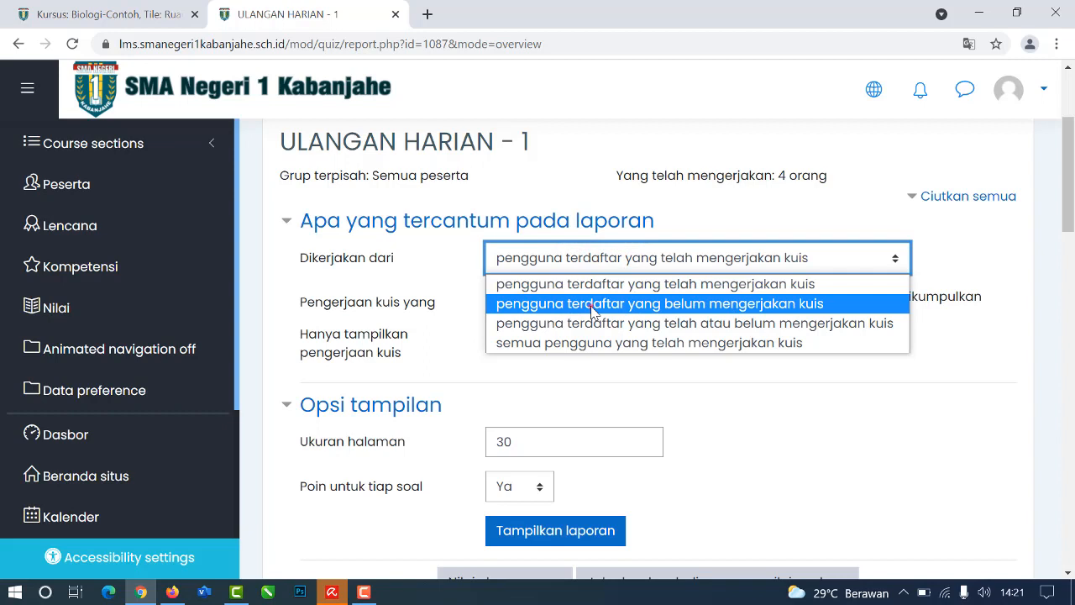
{"action": "left_click", "coordinate": [593, 307]}
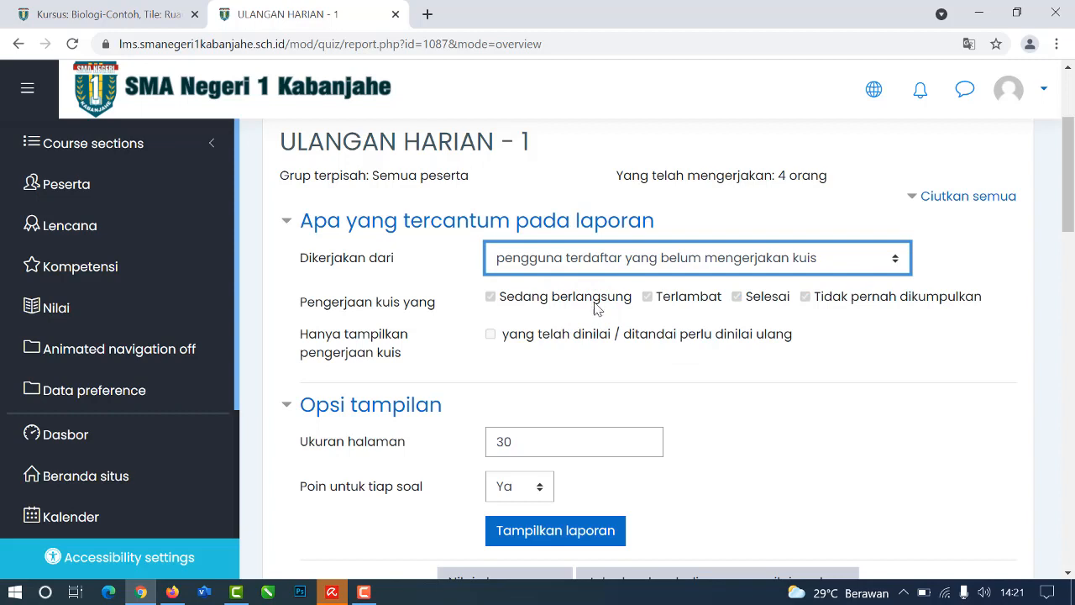
{"action": "left_click", "coordinate": [608, 267]}
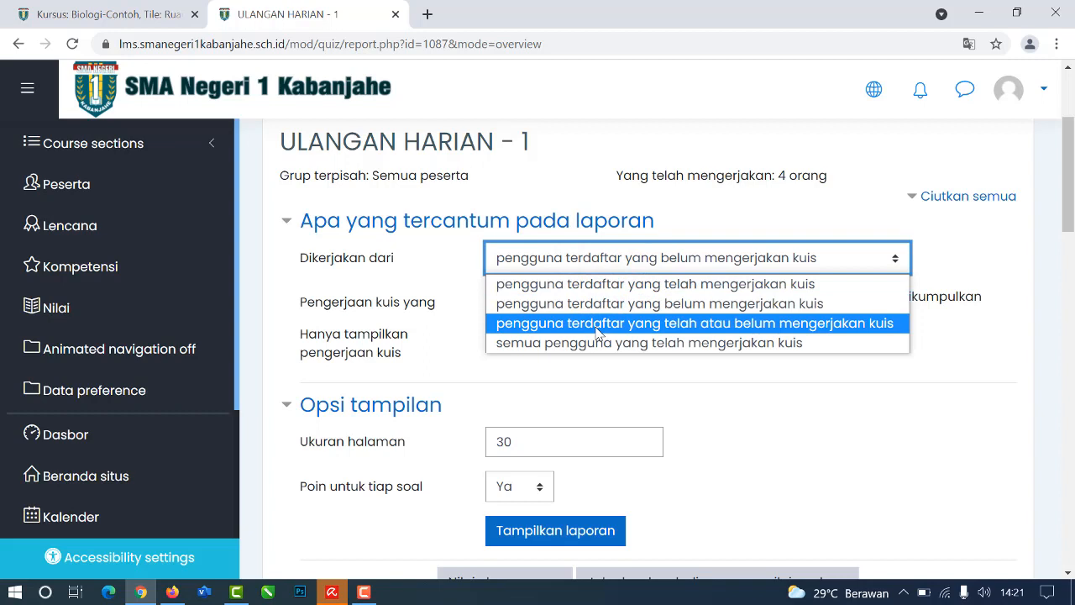
{"action": "left_click", "coordinate": [596, 326]}
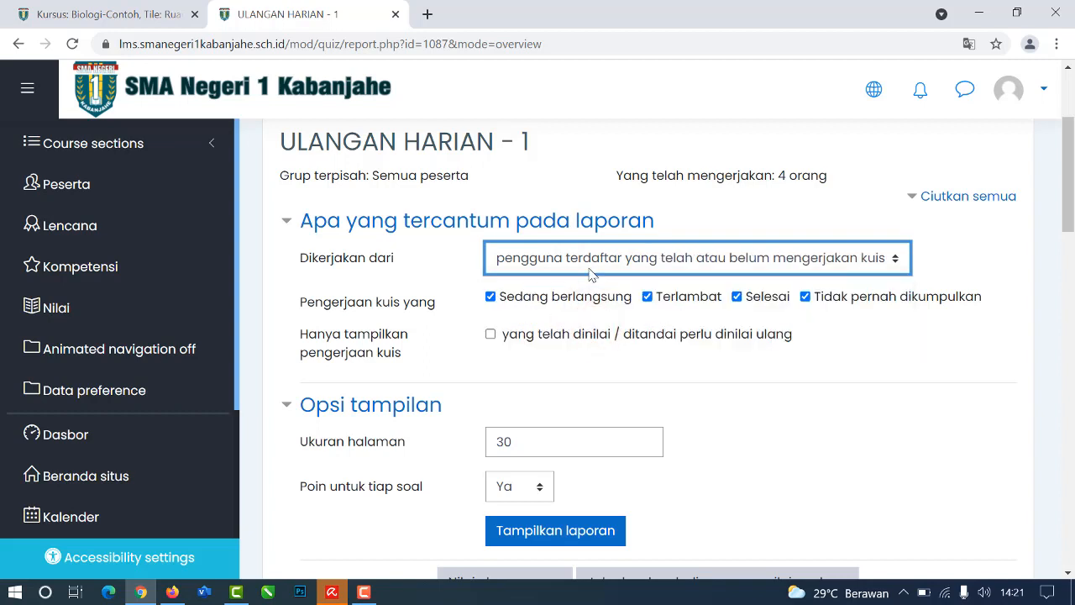
Step: Set the report's "Dikerjakan dari" filter to "semua pengguna yang telah mengerjakan kuis", keeping attempts in progress ("Sedang berlangsung") included
{"action": "left_click", "coordinate": [592, 273]}
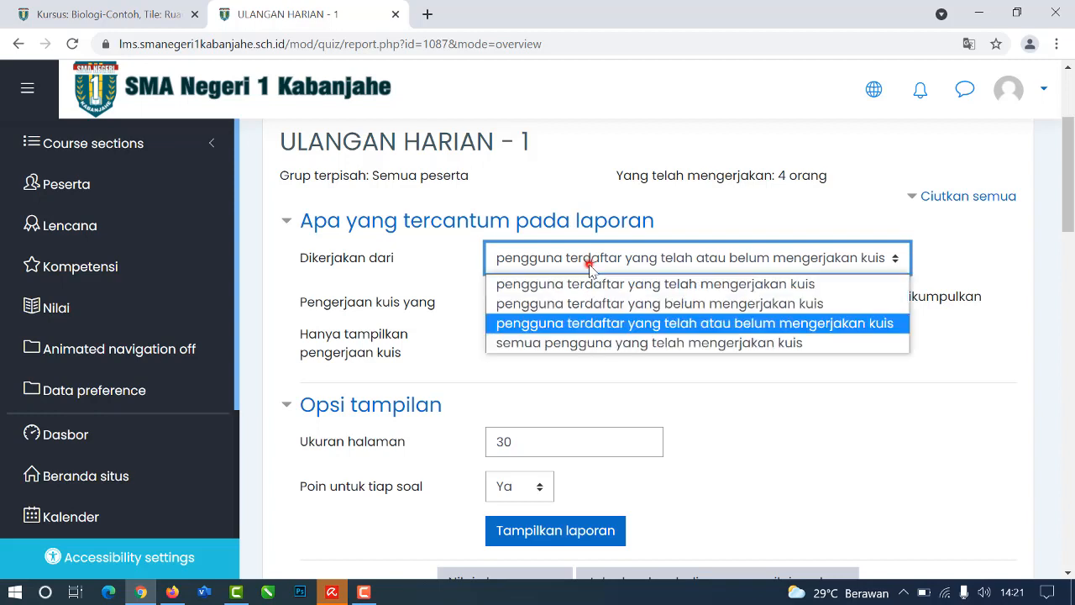
{"action": "left_click", "coordinate": [583, 345]}
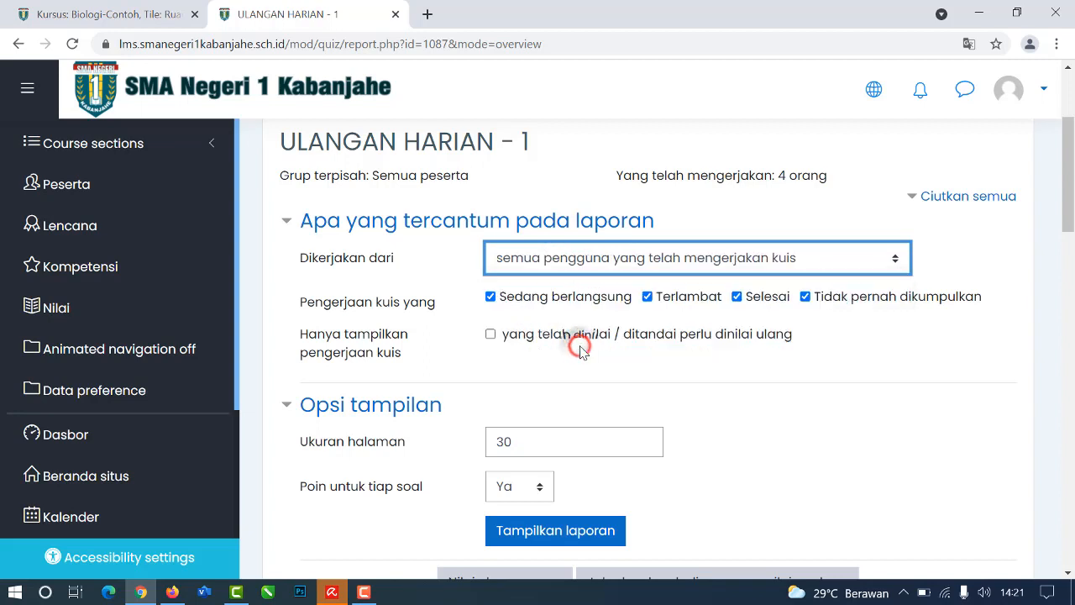
{"action": "left_click", "coordinate": [590, 262]}
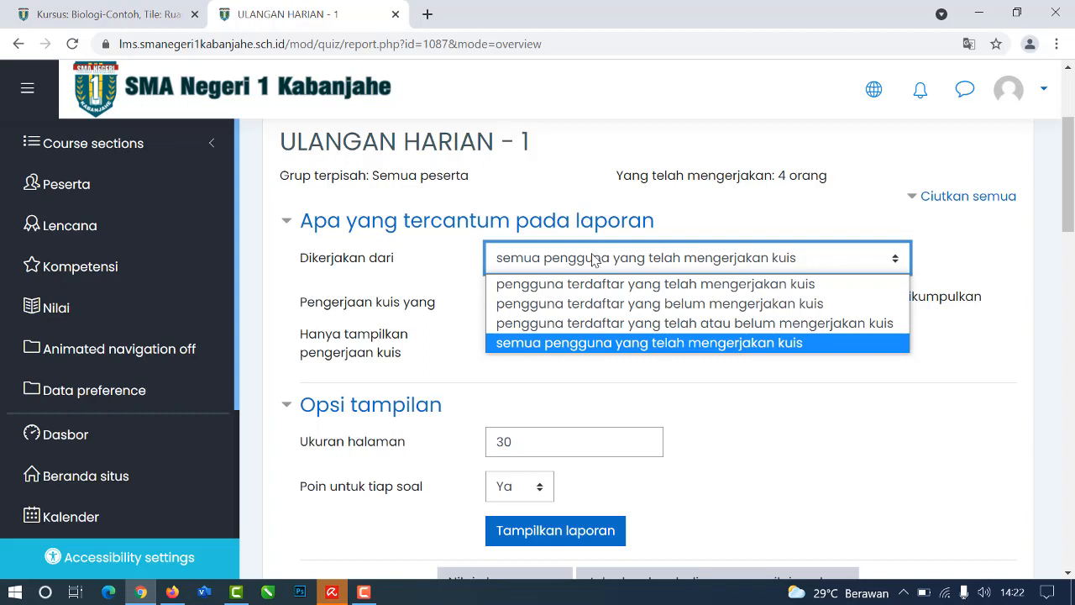
{"action": "left_click", "coordinate": [593, 257]}
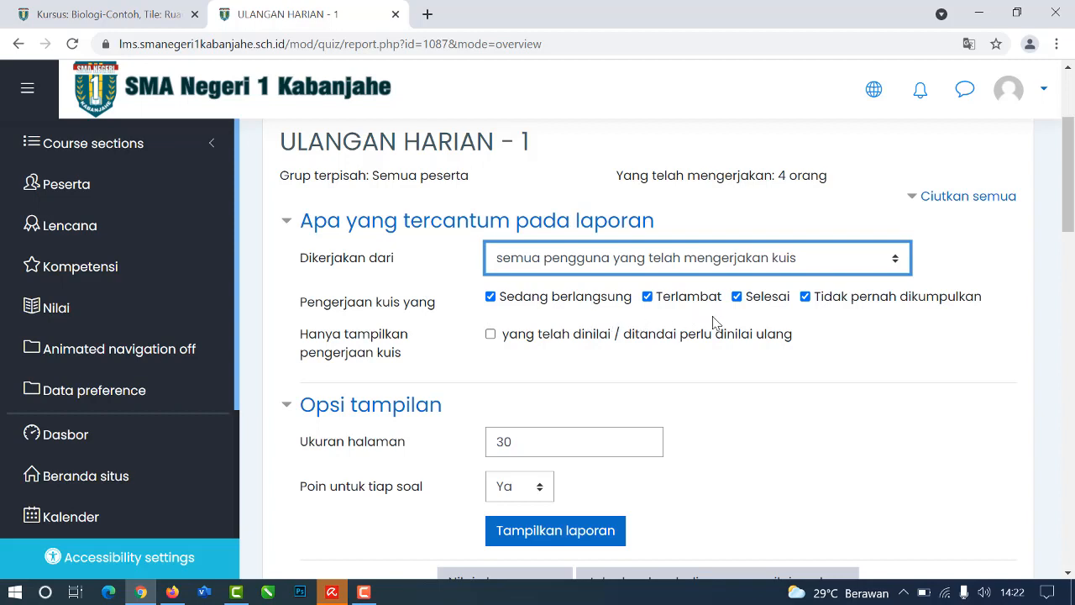
{"action": "left_click", "coordinate": [491, 302]}
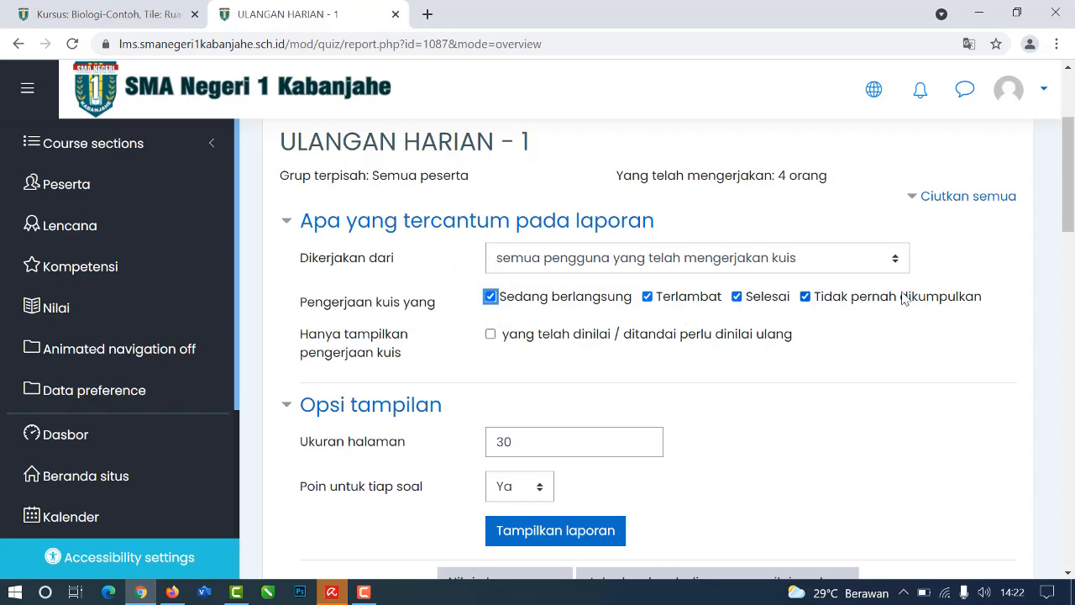
Step: Examine the report's page size setting together with the attempts table and the grade distribution chart
{"action": "scroll", "coordinate": [726, 291], "scroll_direction": "down", "scroll_amount": 3}
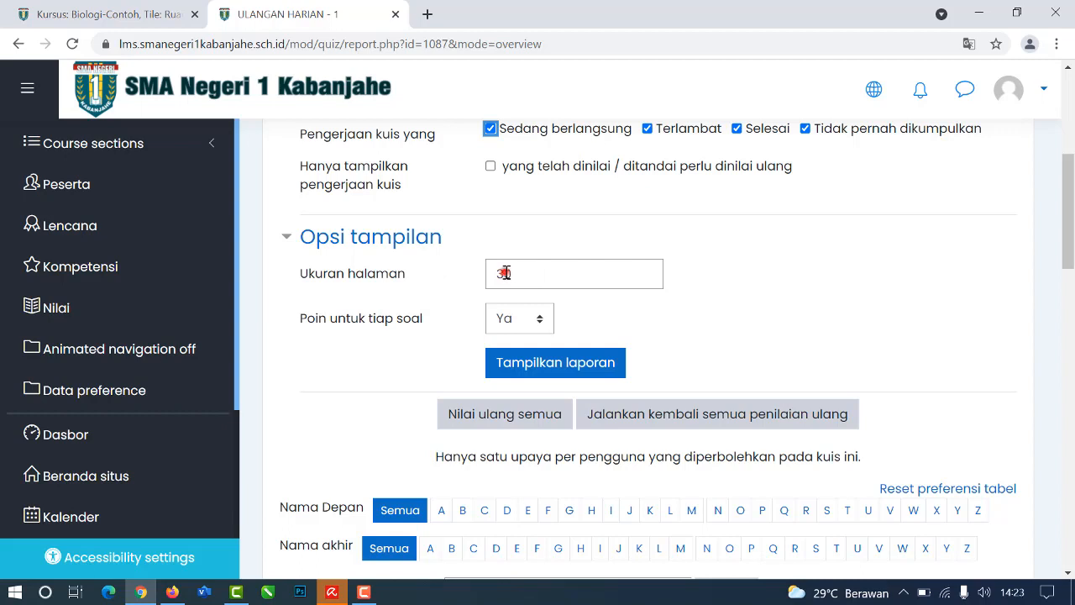
{"action": "left_click_drag", "start_coordinate": [504, 273], "coordinate": [514, 274]}
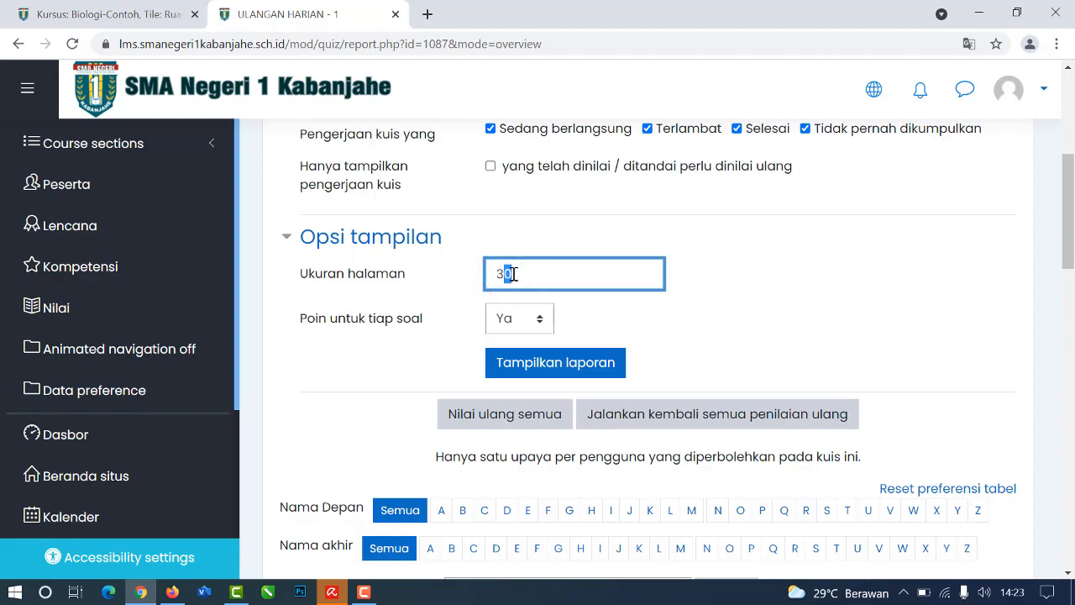
{"action": "scroll", "coordinate": [615, 336], "scroll_direction": "down", "scroll_amount": 10}
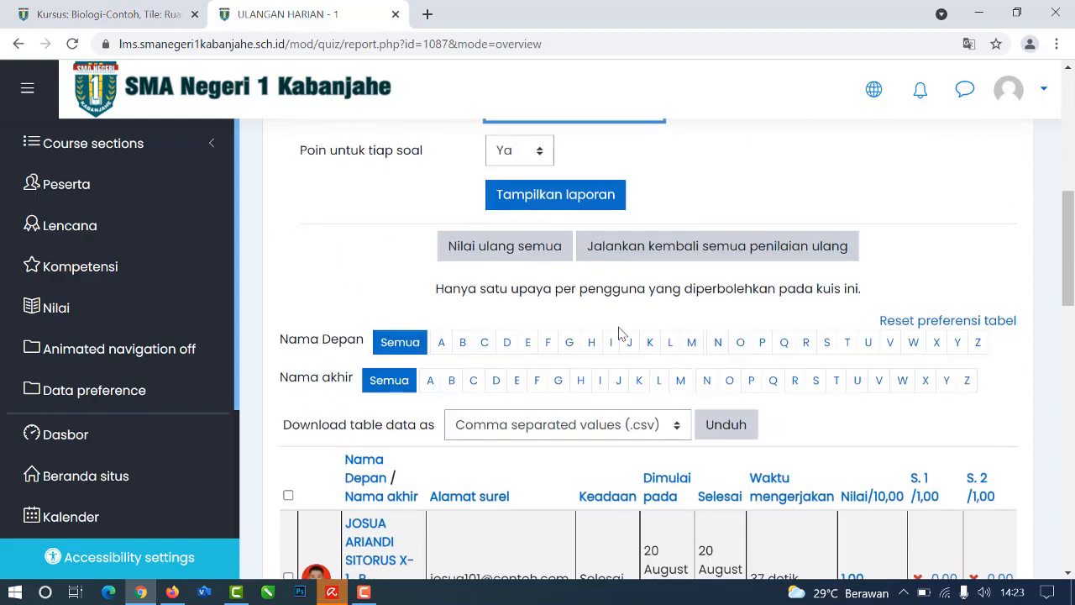
{"action": "scroll", "coordinate": [440, 300], "scroll_direction": "down", "scroll_amount": 2}
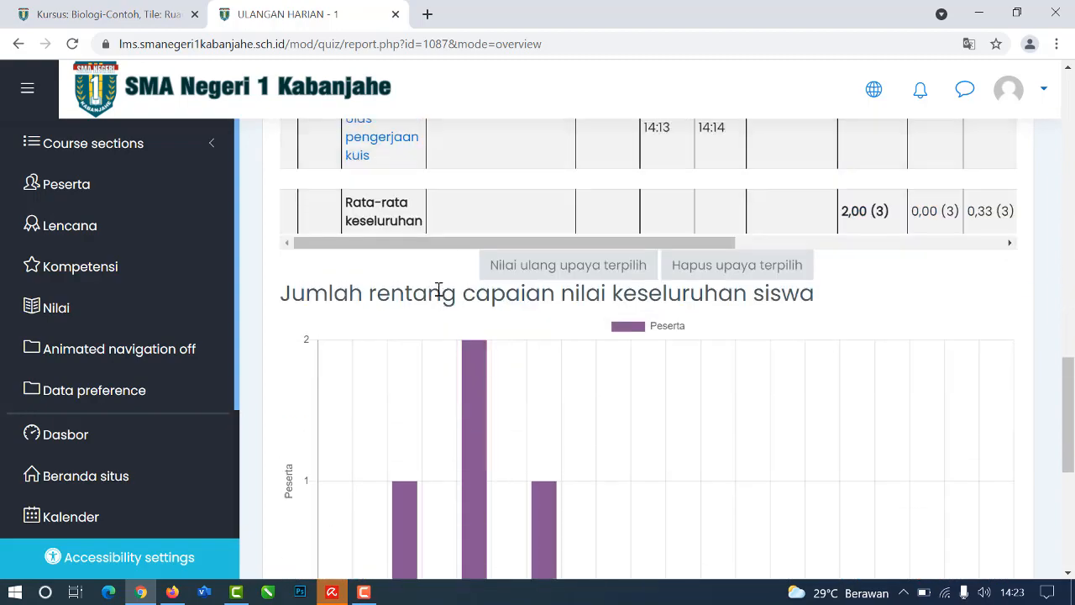
{"action": "scroll", "coordinate": [442, 293], "scroll_direction": "up", "scroll_amount": 3}
{"action": "scroll", "coordinate": [442, 291], "scroll_direction": "up", "scroll_amount": 1}
{"action": "scroll", "coordinate": [441, 291], "scroll_direction": "up", "scroll_amount": 6}
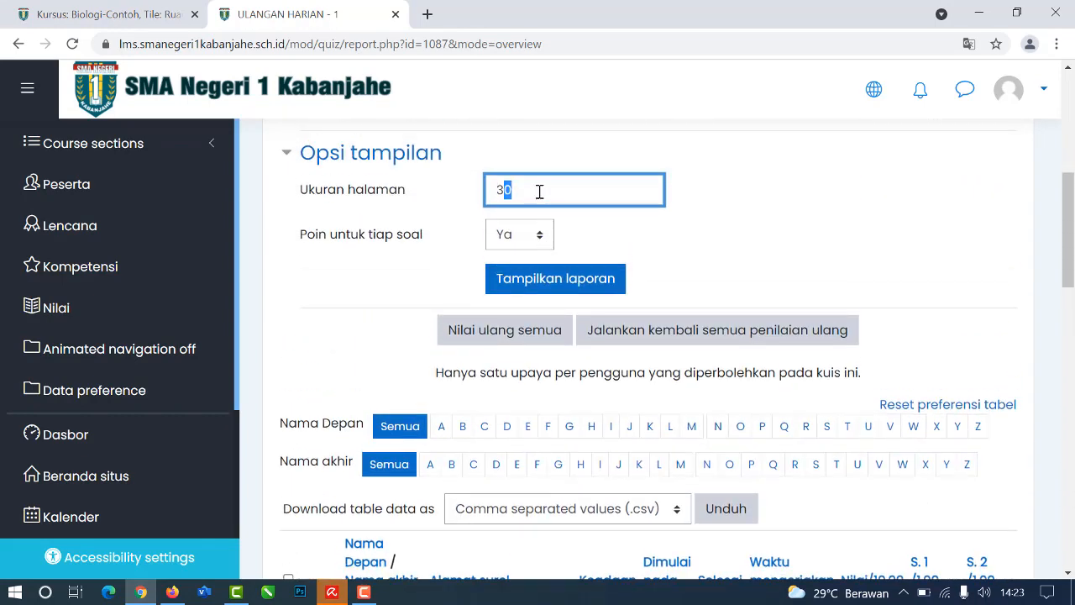
Step: Keep "Poin untuk tiap soal" at Ya and examine the per-question point columns in the attempts table
{"action": "left_click", "coordinate": [539, 192]}
{"action": "scroll", "coordinate": [388, 255], "scroll_direction": "down", "scroll_amount": 1}
{"action": "scroll", "coordinate": [420, 250], "scroll_direction": "up", "scroll_amount": 1}
{"action": "left_click", "coordinate": [540, 238]}
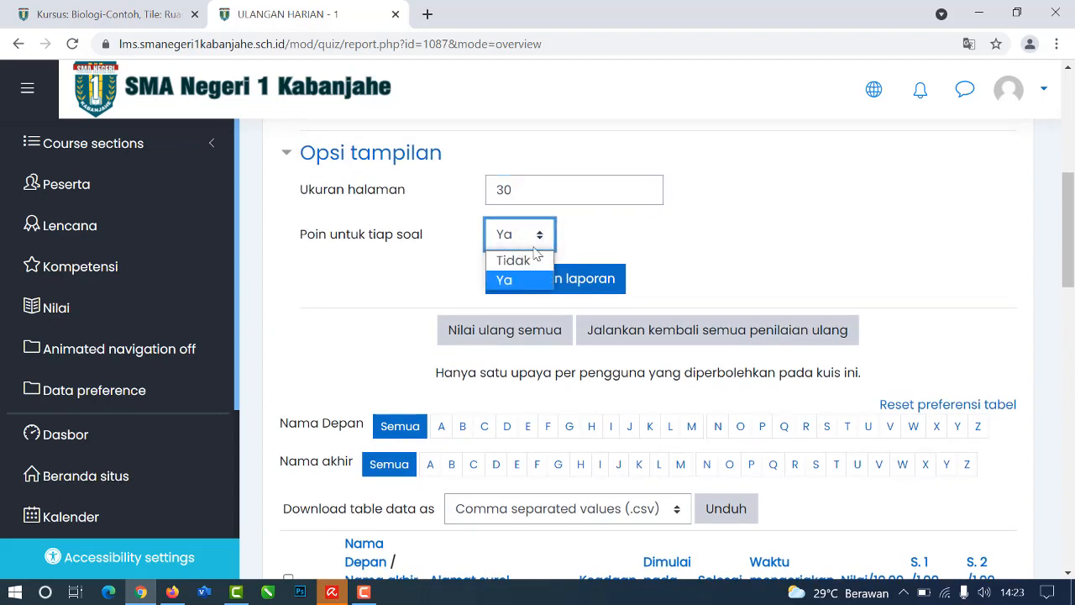
{"action": "left_click", "coordinate": [506, 280]}
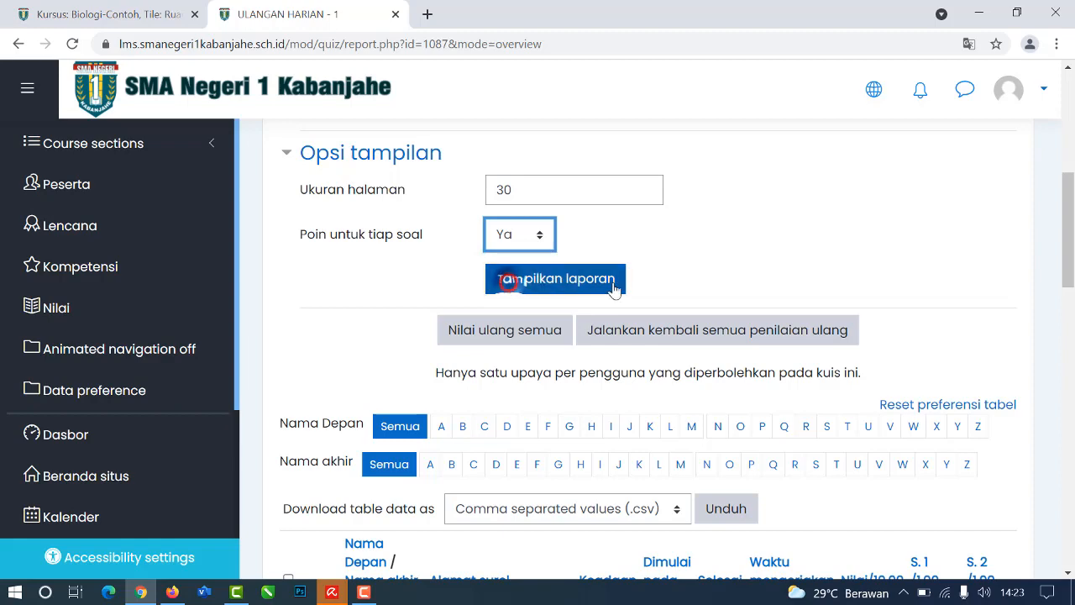
{"action": "scroll", "coordinate": [571, 286], "scroll_direction": "down", "scroll_amount": 3}
{"action": "scroll", "coordinate": [598, 502], "scroll_direction": "down", "scroll_amount": 4}
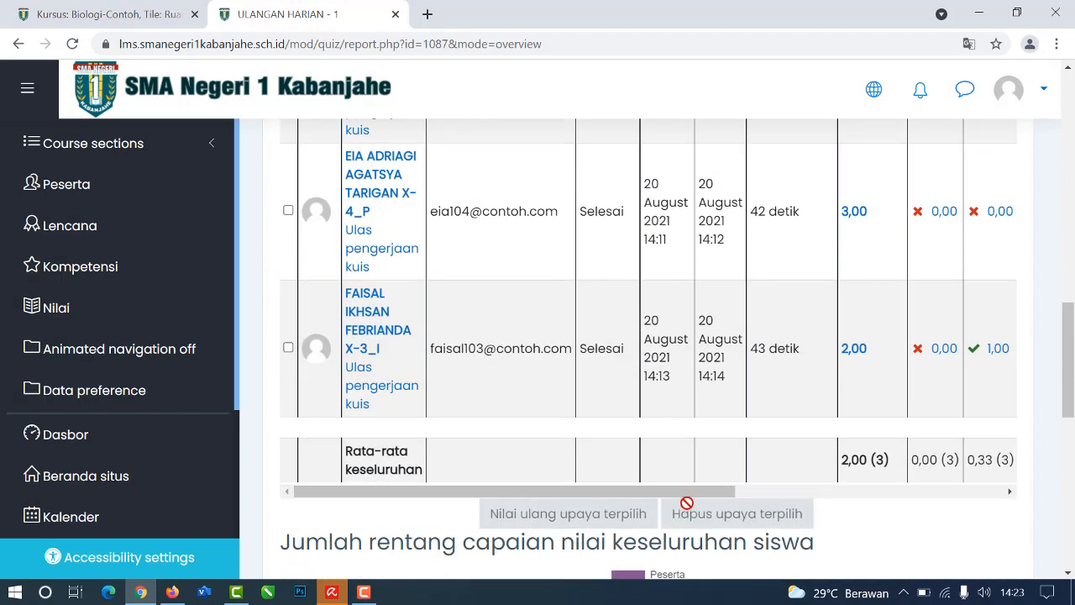
{"action": "left_click_drag", "start_coordinate": [684, 493], "coordinate": [884, 431]}
{"action": "scroll", "coordinate": [884, 431], "scroll_direction": "up", "scroll_amount": 3}
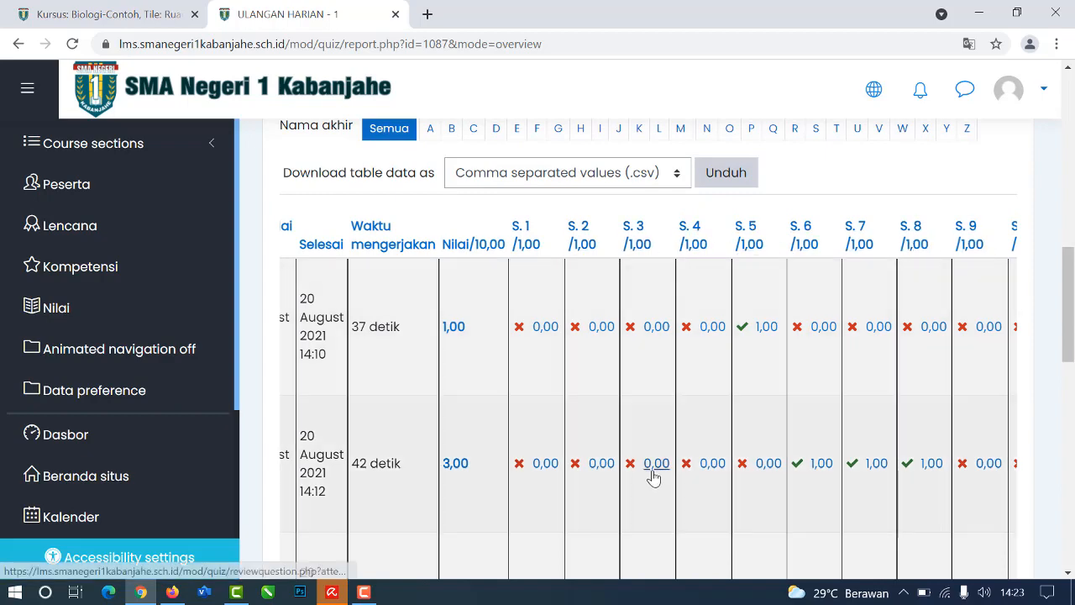
{"action": "scroll", "coordinate": [672, 483], "scroll_direction": "down", "scroll_amount": 4}
{"action": "scroll", "coordinate": [664, 410], "scroll_direction": "left", "scroll_amount": 10}
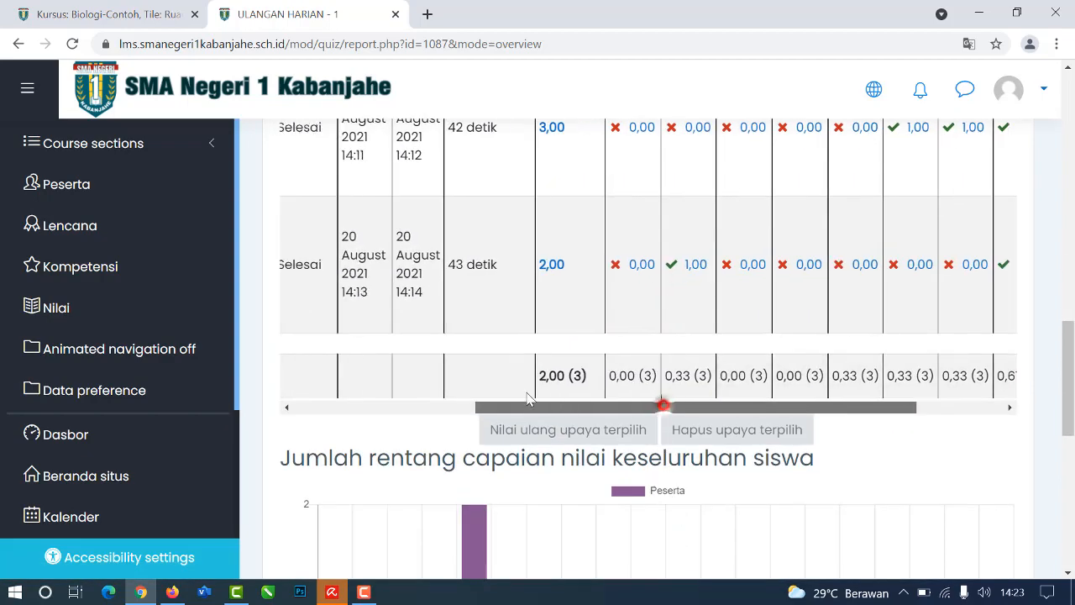
{"action": "scroll", "coordinate": [647, 437], "scroll_direction": "up", "scroll_amount": 6}
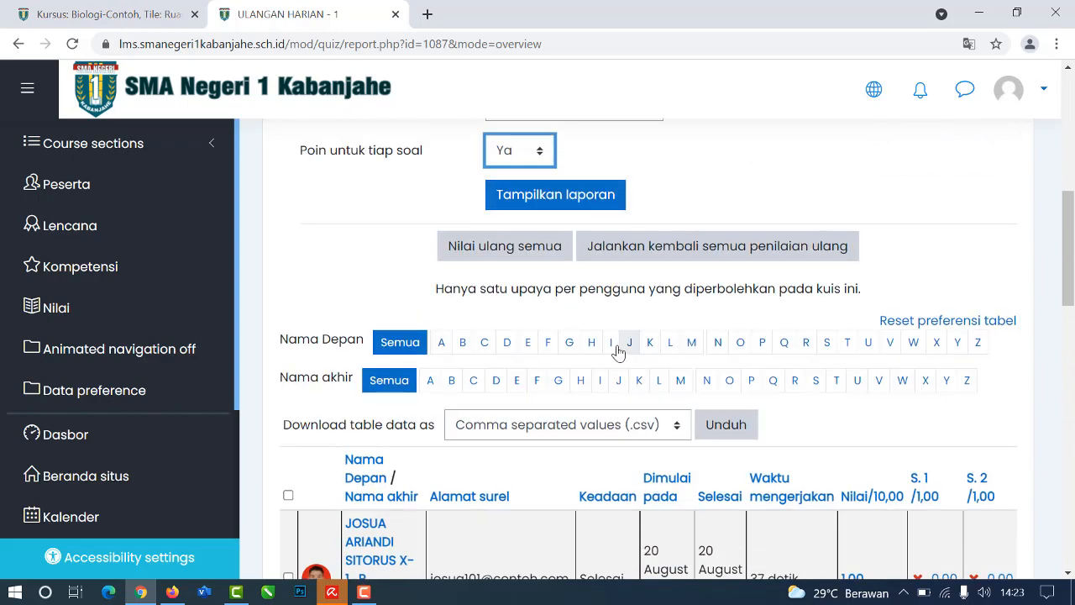
Step: Regenerate the report with "Poin untuk tiap soal" set to Tidak and review the students' overall grades
{"action": "left_click", "coordinate": [530, 150]}
{"action": "left_click", "coordinate": [516, 174]}
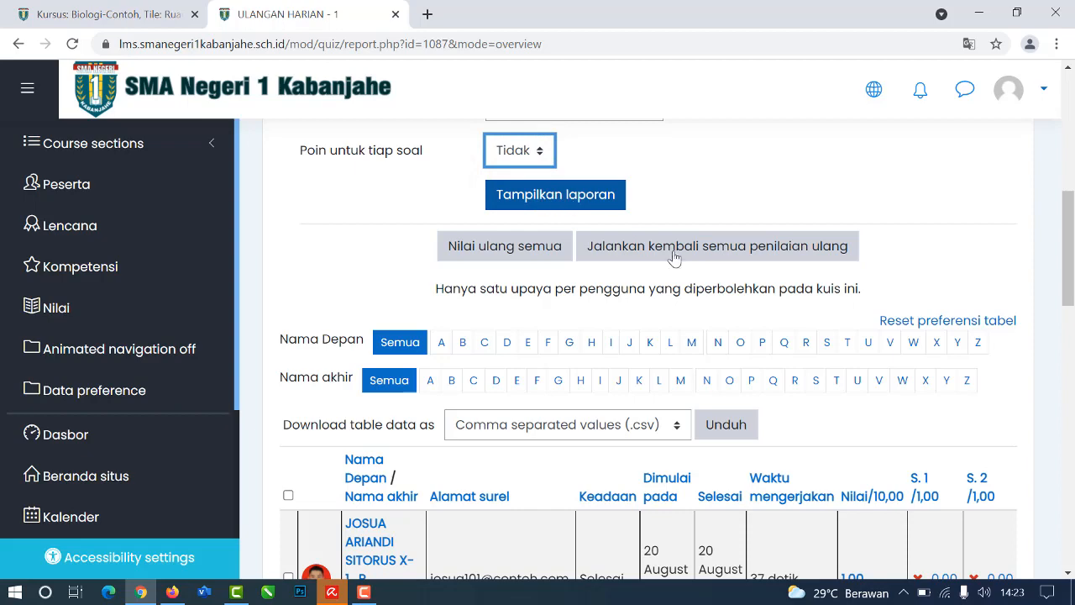
{"action": "left_click", "coordinate": [600, 195]}
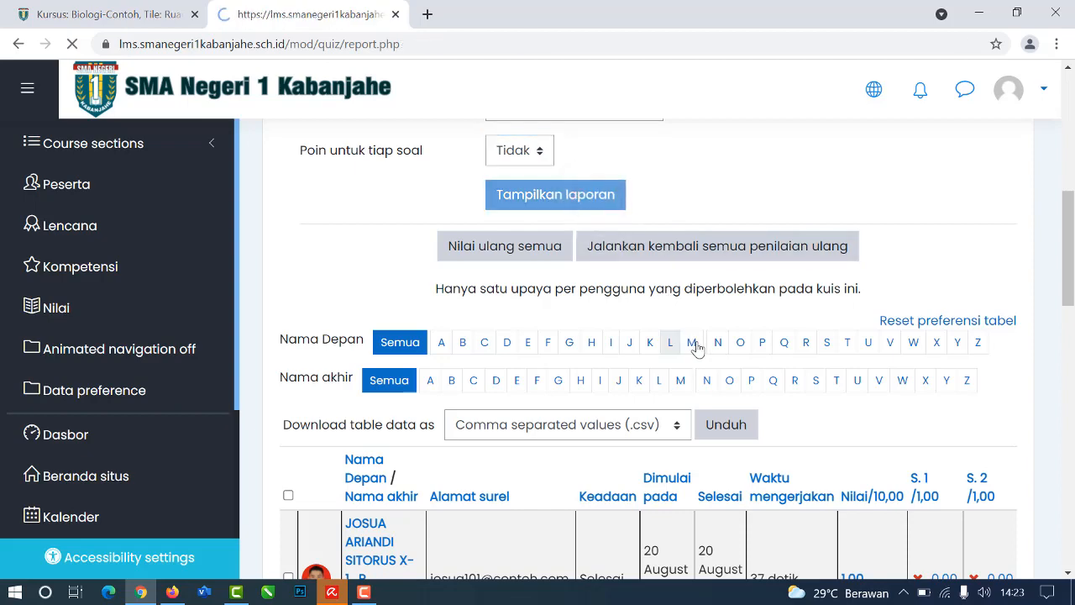
{"action": "scroll", "coordinate": [698, 343], "scroll_direction": "down", "scroll_amount": 3}
{"action": "scroll", "coordinate": [710, 344], "scroll_direction": "down", "scroll_amount": 6}
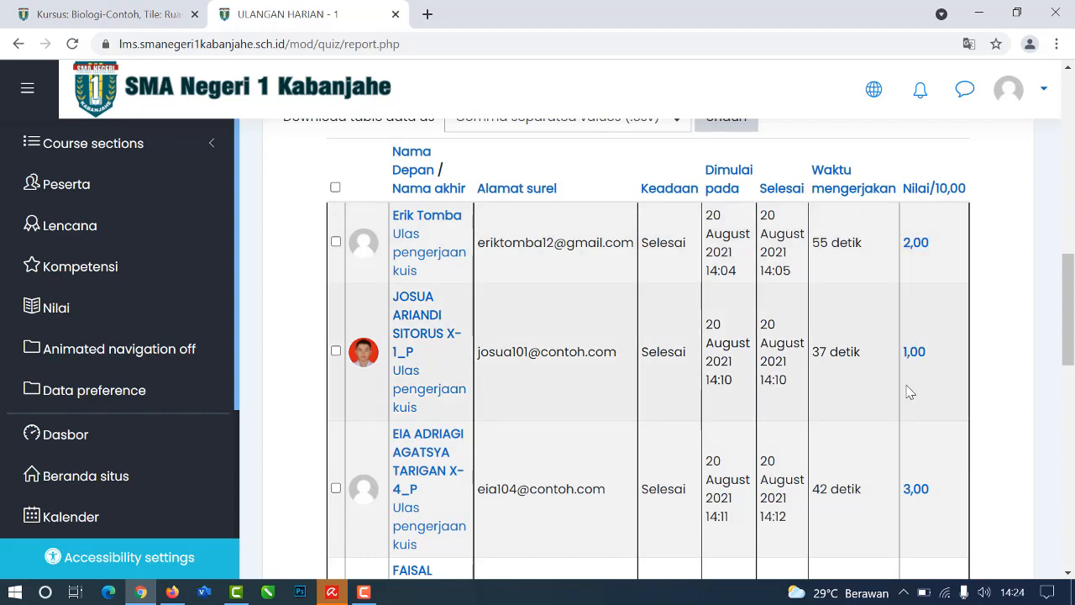
{"action": "scroll", "coordinate": [907, 390], "scroll_direction": "down", "scroll_amount": 3}
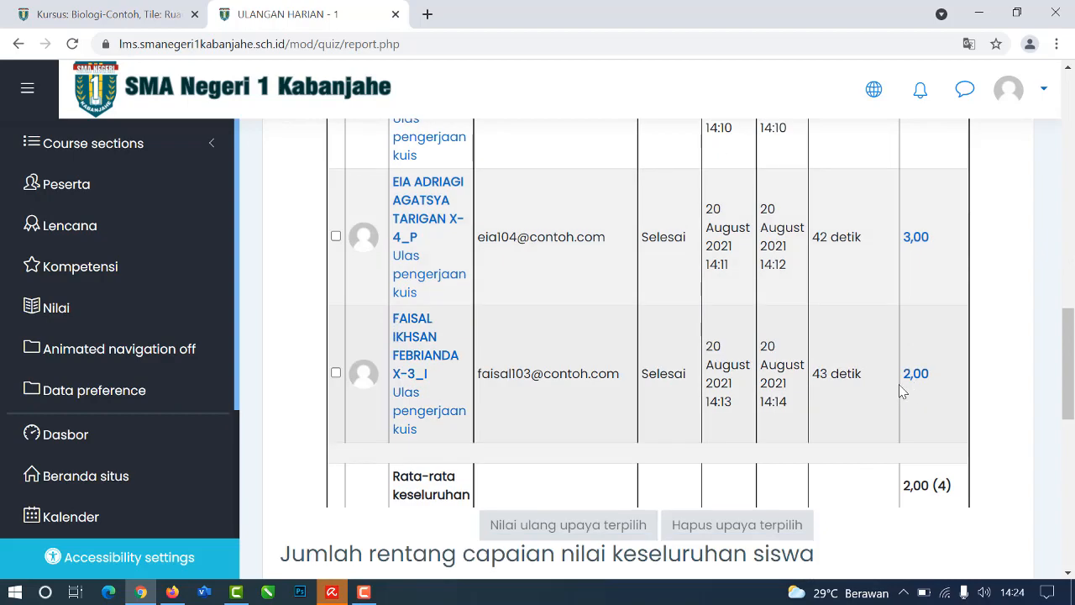
Step: Regenerate the quiz report with "Poin untuk tiap soal" set to Ya
{"action": "scroll", "coordinate": [801, 383], "scroll_direction": "up", "scroll_amount": 6}
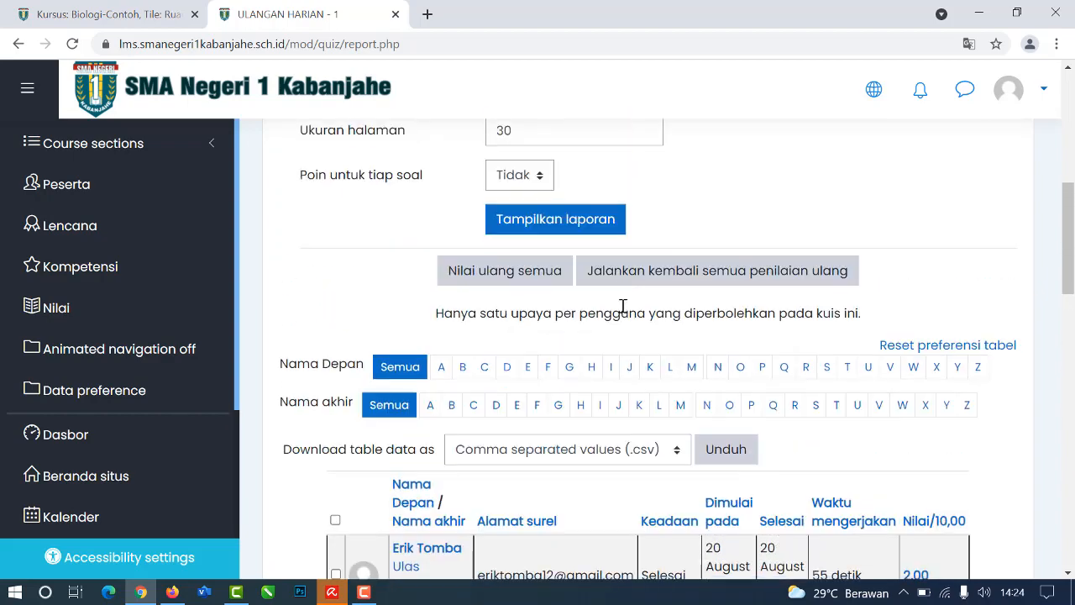
{"action": "scroll", "coordinate": [618, 289], "scroll_direction": "up", "scroll_amount": 1}
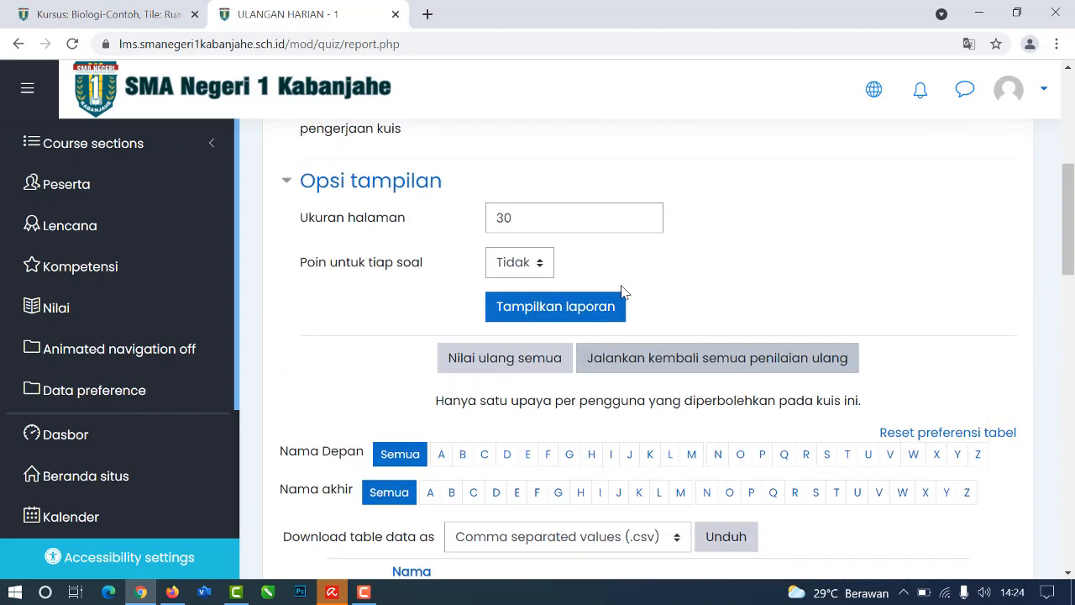
{"action": "left_click", "coordinate": [535, 266]}
{"action": "left_click", "coordinate": [525, 306]}
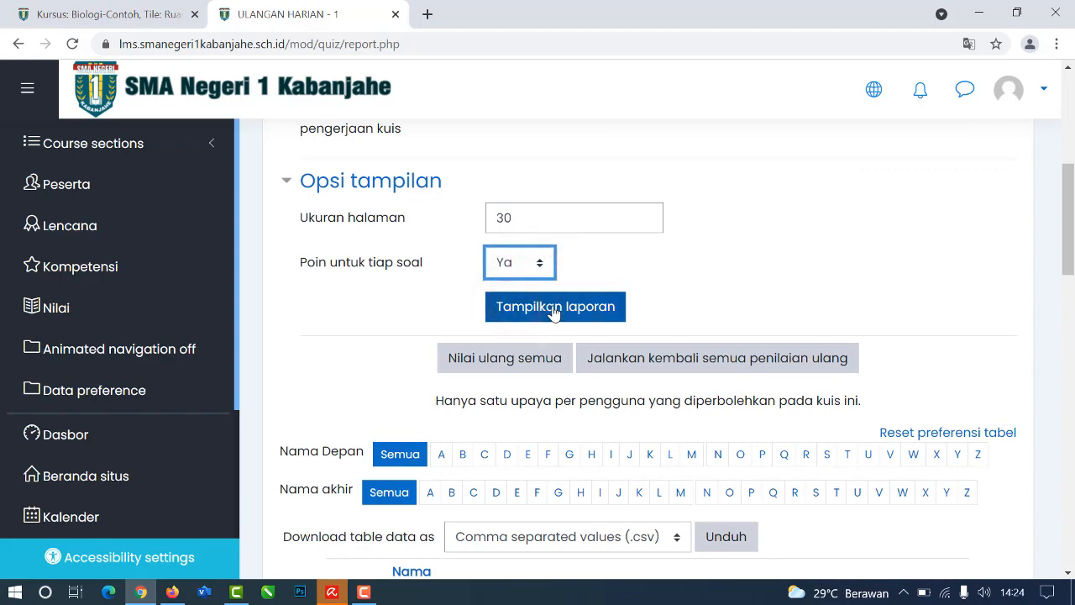
{"action": "scroll", "coordinate": [623, 291], "scroll_direction": "up", "scroll_amount": 3}
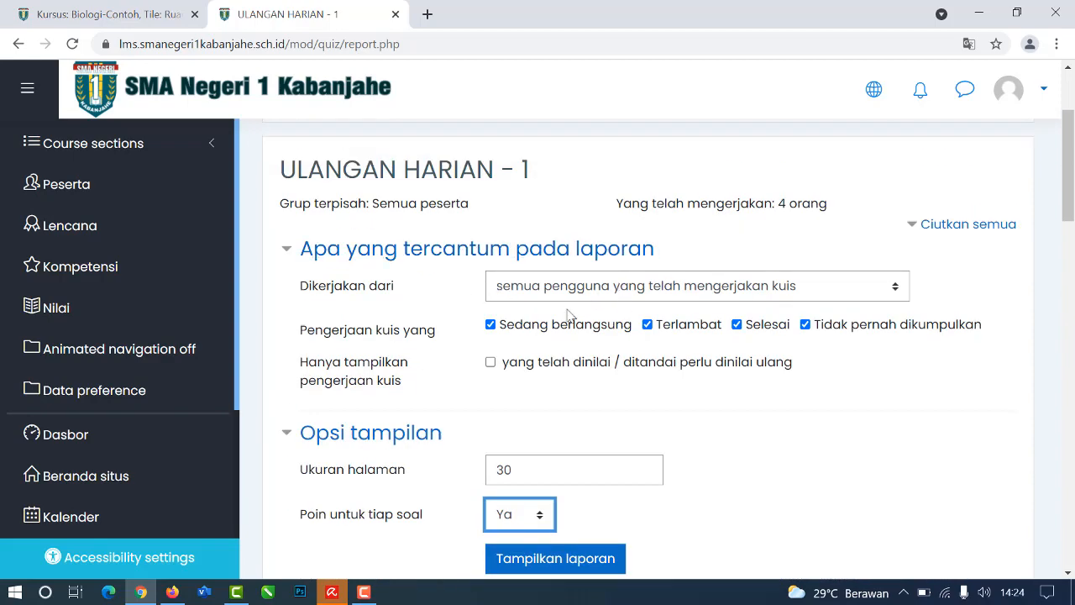
{"action": "scroll", "coordinate": [506, 302], "scroll_direction": "down", "scroll_amount": 3}
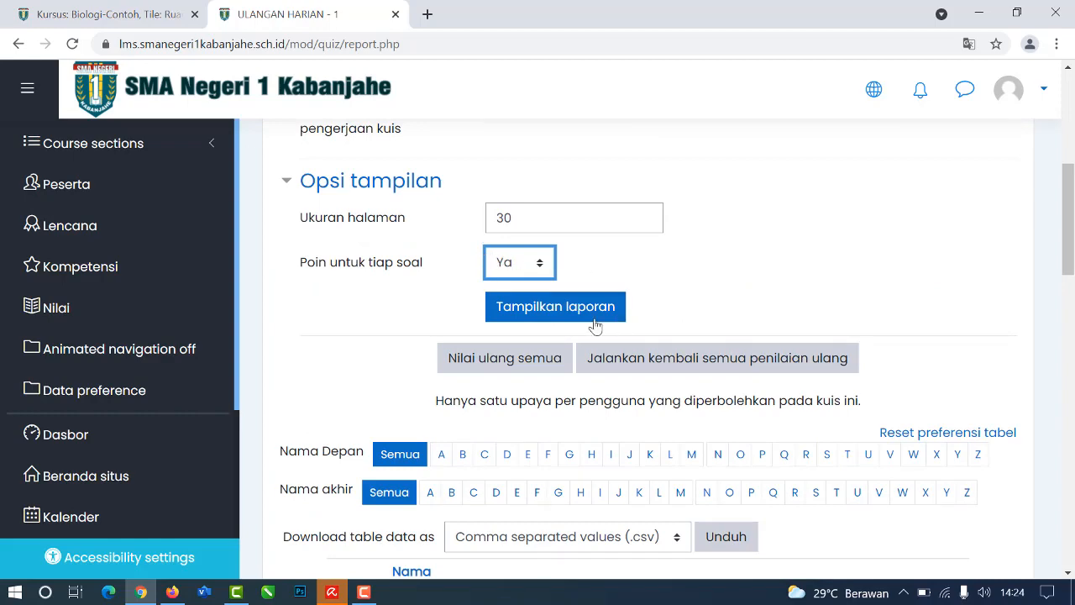
{"action": "left_click", "coordinate": [558, 313]}
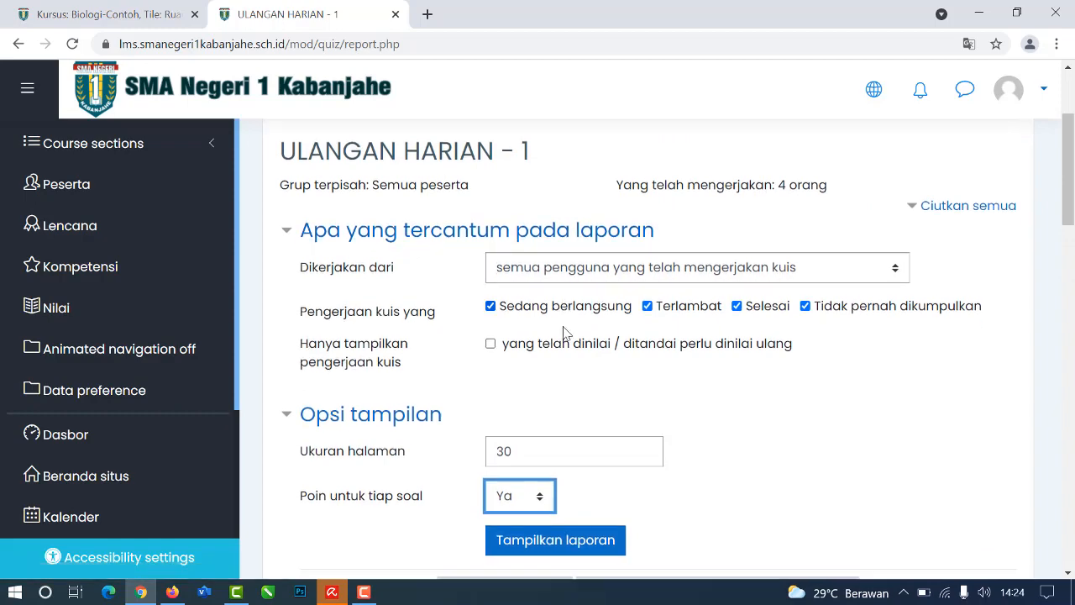
{"action": "scroll", "coordinate": [537, 325], "scroll_direction": "down", "scroll_amount": 3}
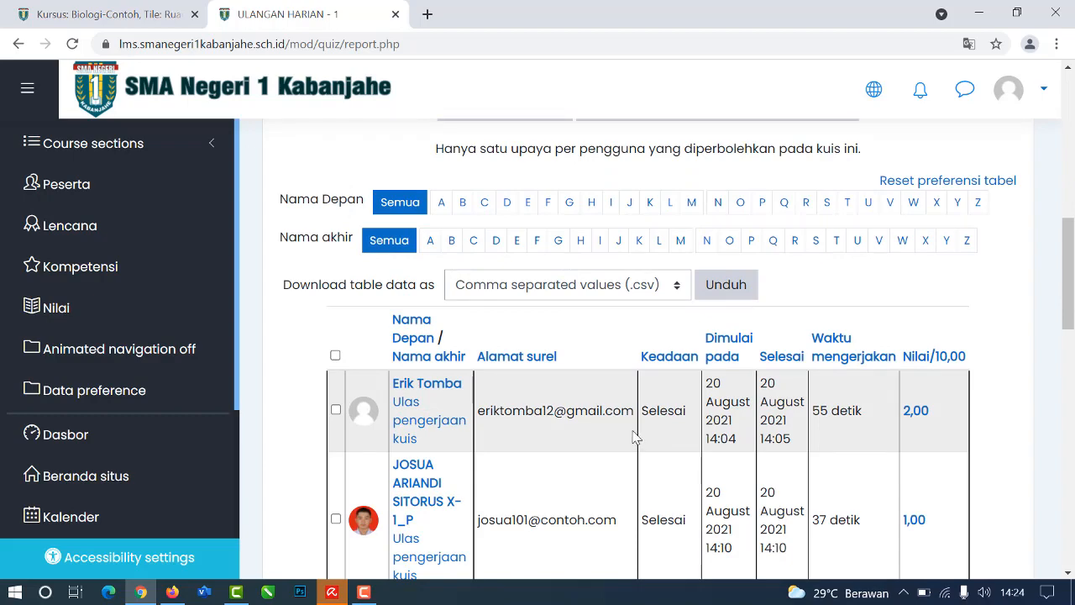
{"action": "scroll", "coordinate": [630, 420], "scroll_direction": "up", "scroll_amount": 4}
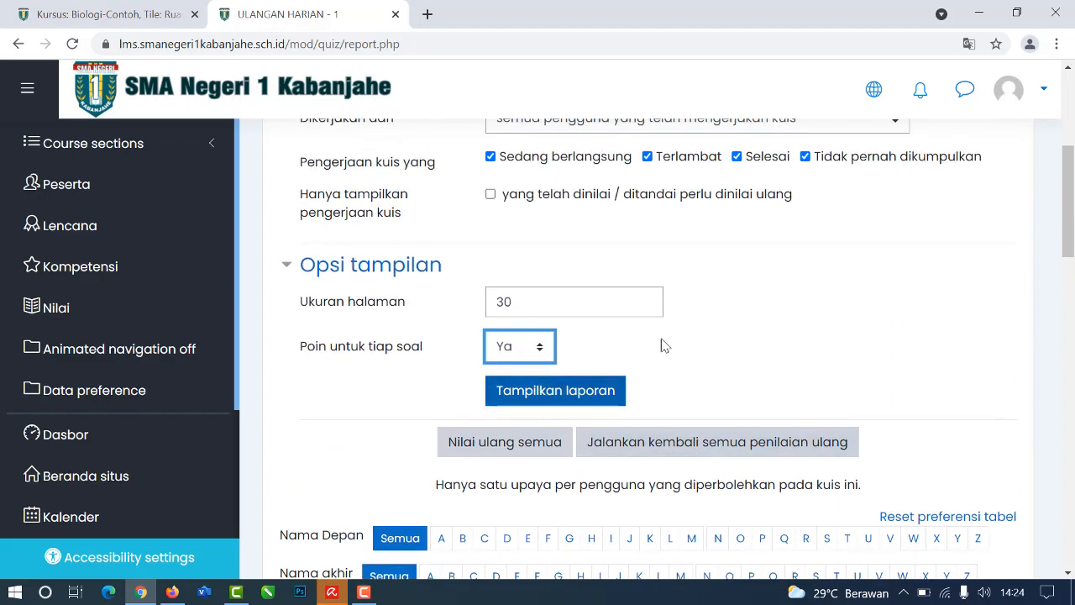
{"action": "left_click", "coordinate": [572, 402]}
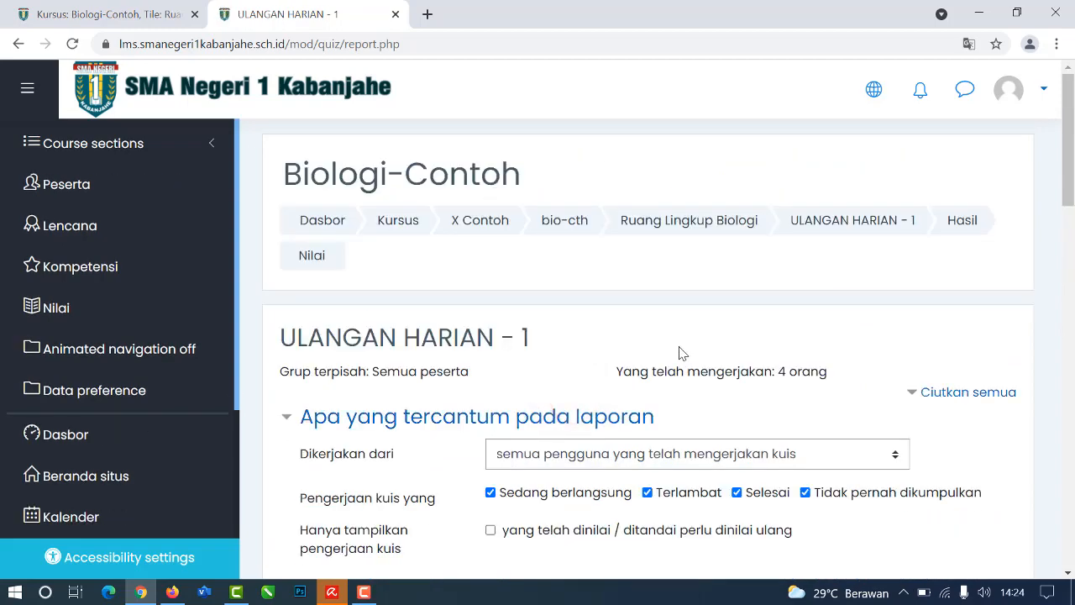
Step: Examine the regenerated attempts table and the file formats offered for downloading its data, leaving the format unchanged
{"action": "scroll", "coordinate": [689, 351], "scroll_direction": "down", "scroll_amount": 2}
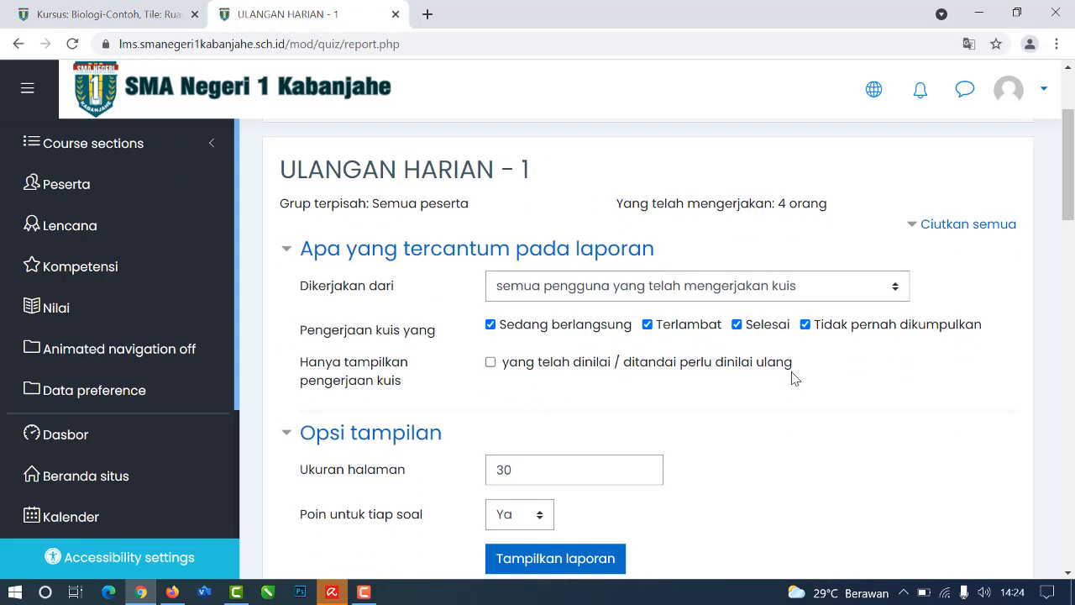
{"action": "scroll", "coordinate": [794, 378], "scroll_direction": "down", "scroll_amount": 2}
{"action": "scroll", "coordinate": [792, 374], "scroll_direction": "down", "scroll_amount": 5}
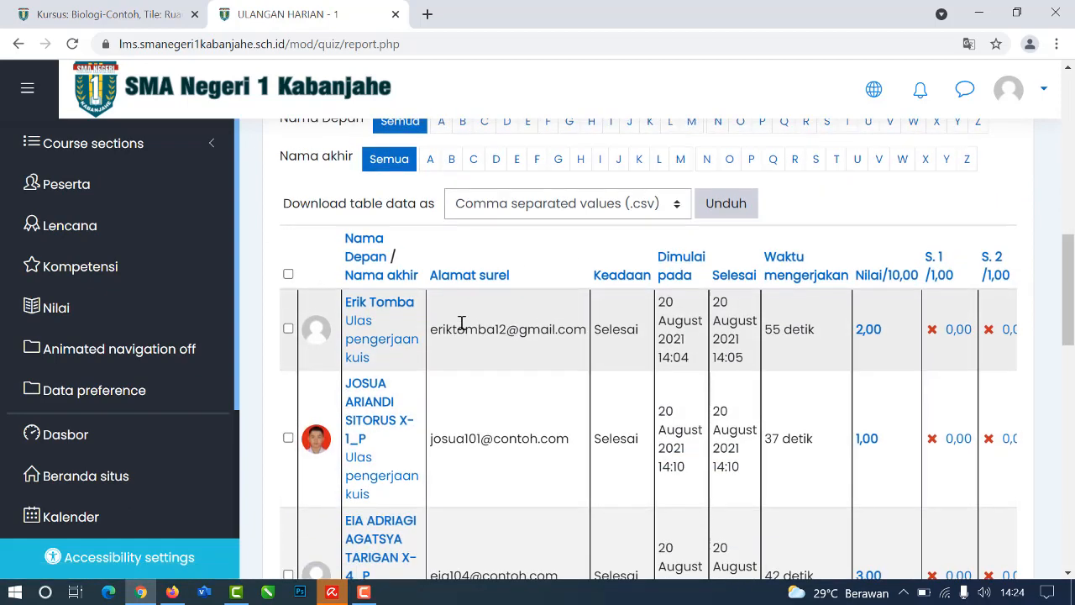
{"action": "scroll", "coordinate": [462, 324], "scroll_direction": "up", "scroll_amount": 1}
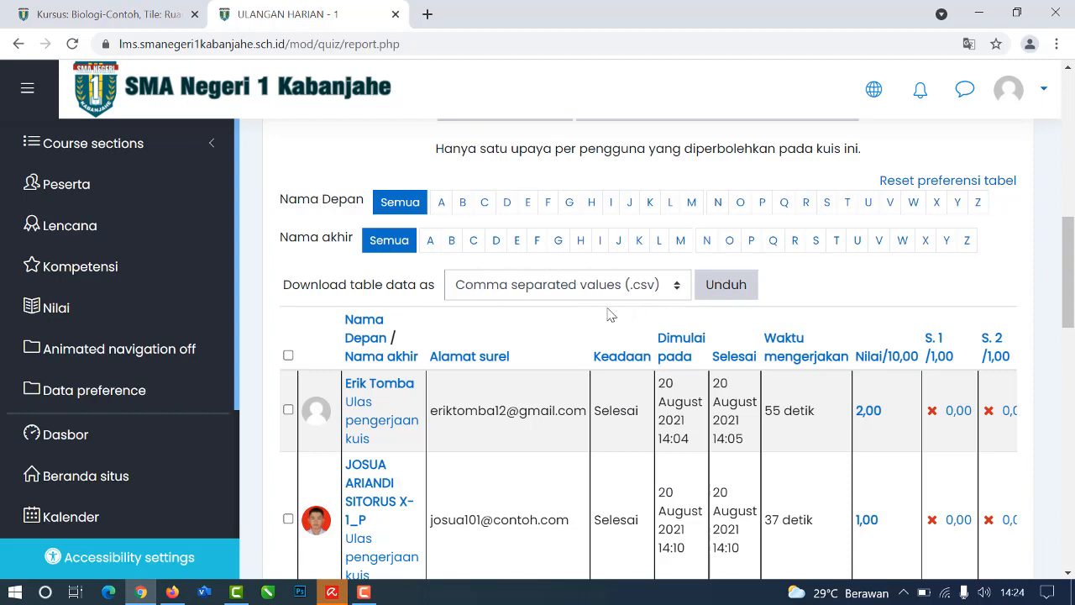
{"action": "left_click", "coordinate": [676, 286]}
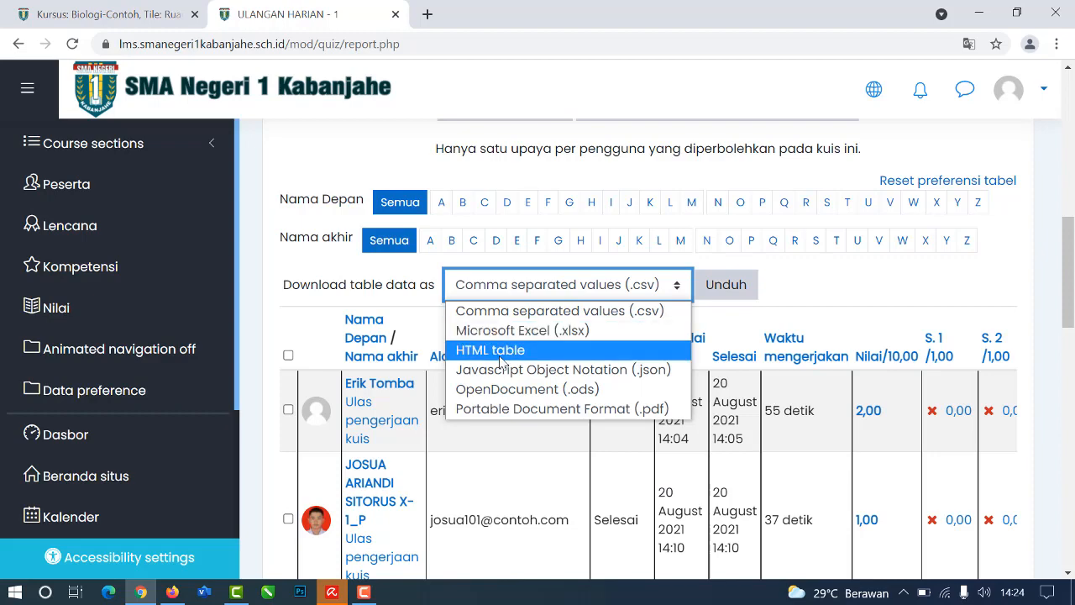
{"action": "left_click", "coordinate": [780, 281]}
Step: Leave the quiz report and return to the main page of the bio-cth course
{"action": "scroll", "coordinate": [760, 284], "scroll_direction": "up", "scroll_amount": 5}
{"action": "scroll", "coordinate": [760, 284], "scroll_direction": "up", "scroll_amount": 3}
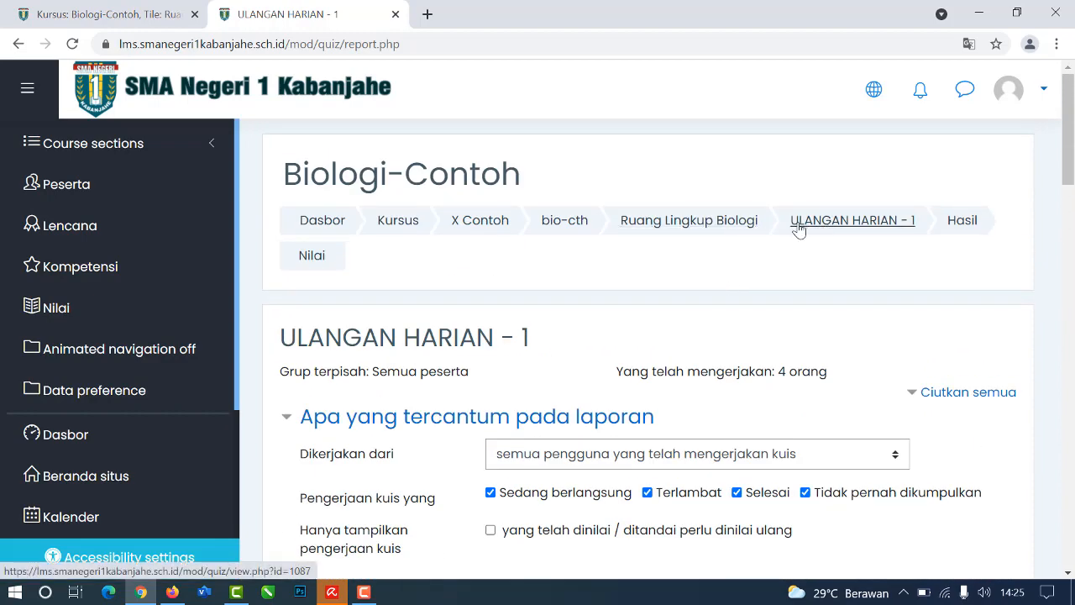
{"action": "left_click", "coordinate": [563, 225]}
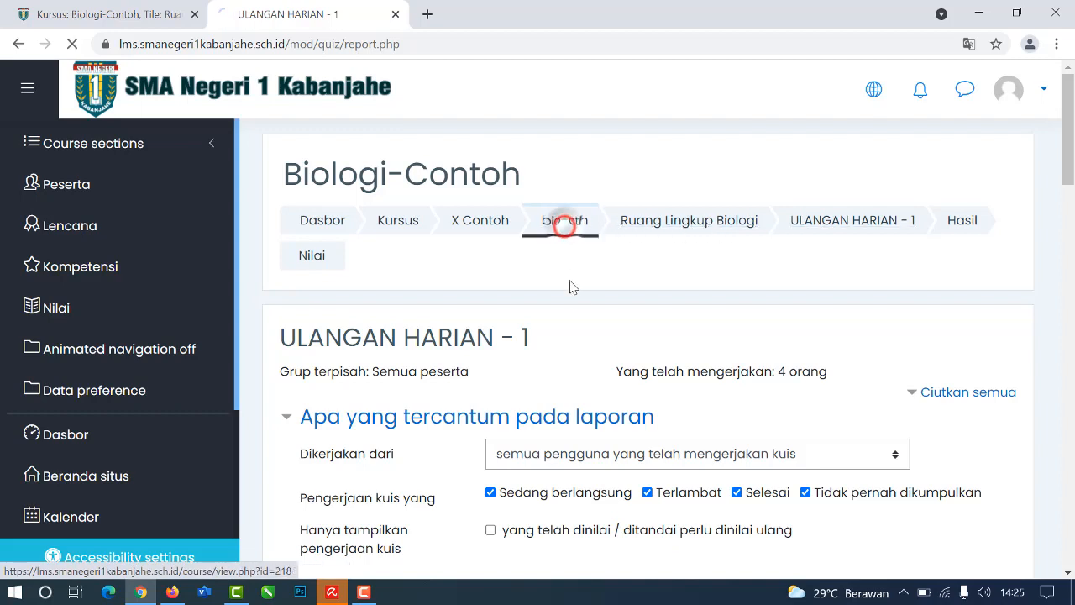